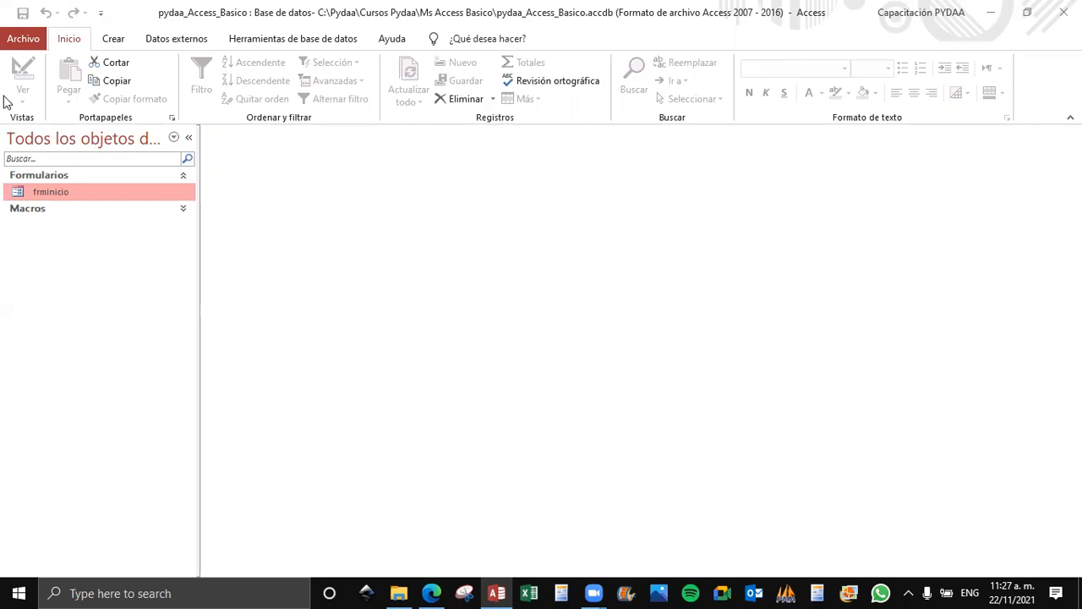
# Close the pydaa_Access_Basico database and exit Access.
pyautogui.click(22, 38)
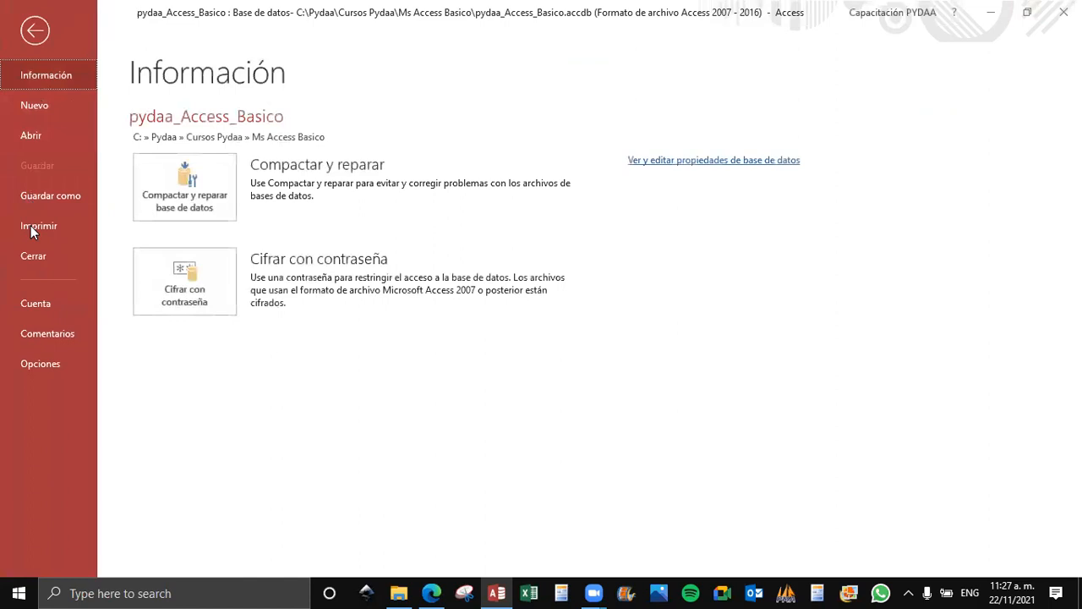
pyautogui.click(35, 253)
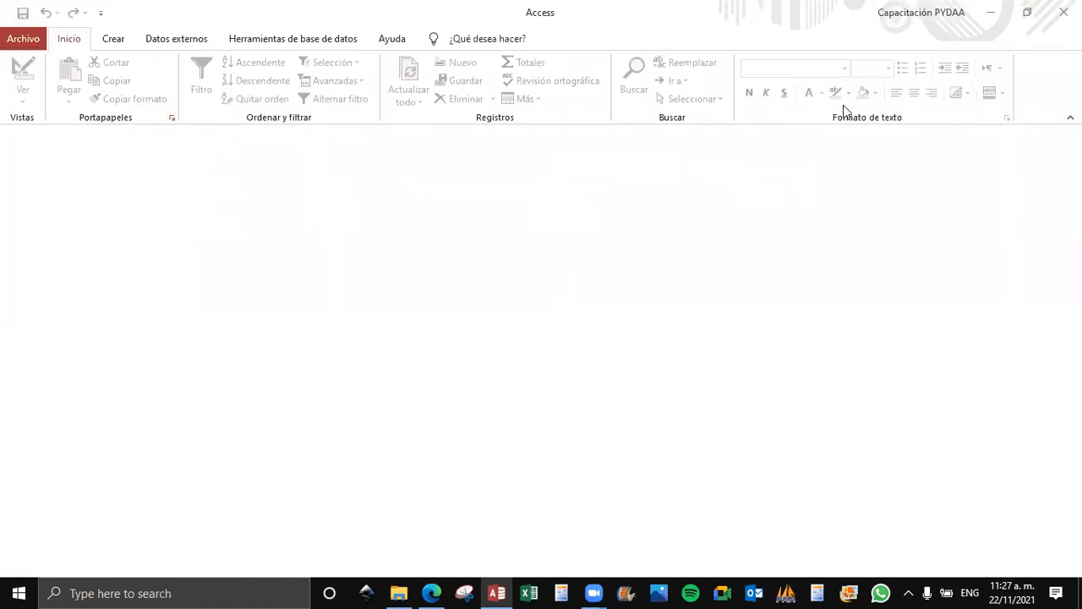
pyautogui.click(1063, 12)
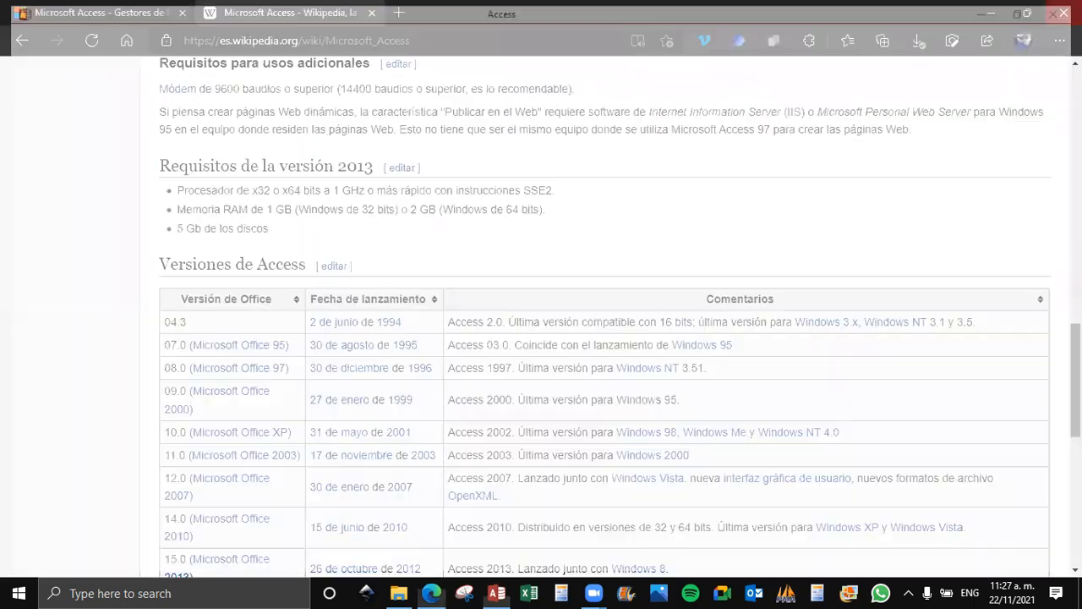
# Show the beginning of Microsoft's Access product page in the browser.
pyautogui.click(136, 13)
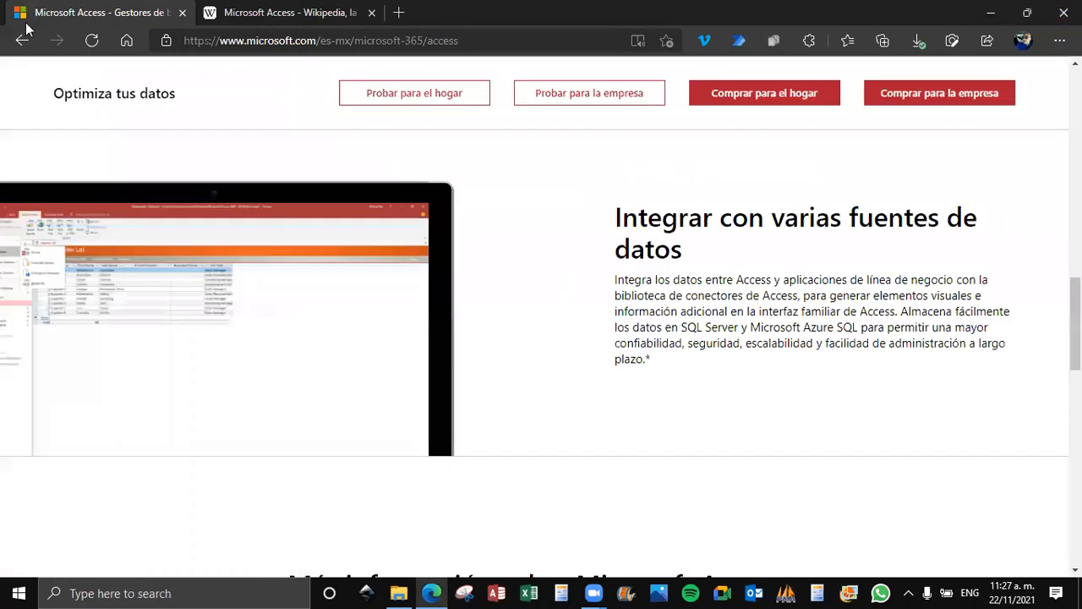
pyautogui.scroll(4, 484, 241)
pyautogui.scroll(5, 481, 242)
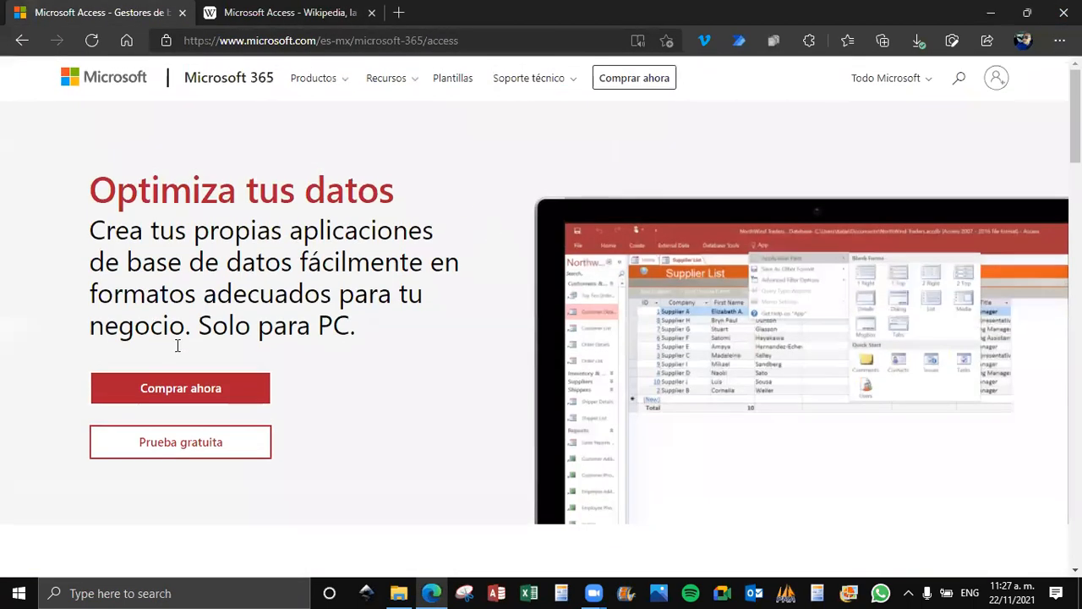
# Start Access and look through the database templates offered on its start screen.
pyautogui.click(497, 592)
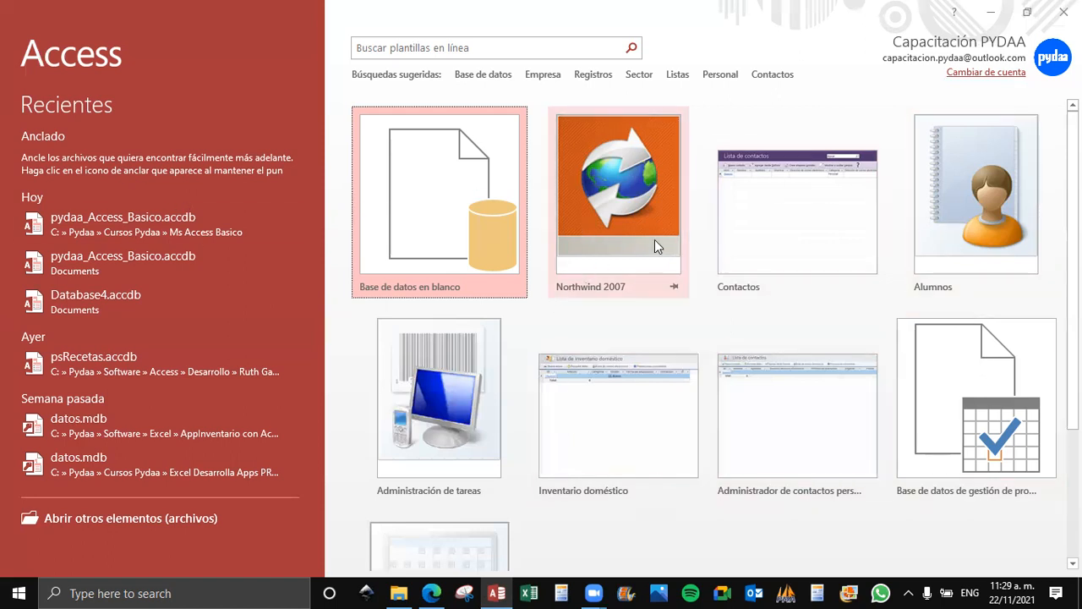
pyautogui.scroll(-1, 953, 328)
pyautogui.scroll(-3, 954, 327)
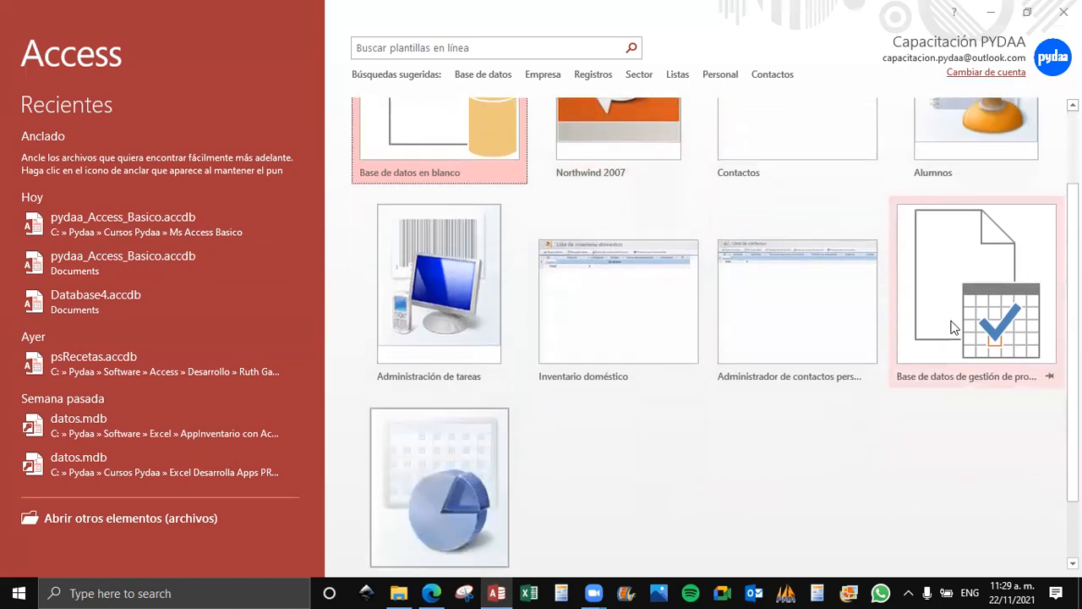
pyautogui.scroll(3, 952, 259)
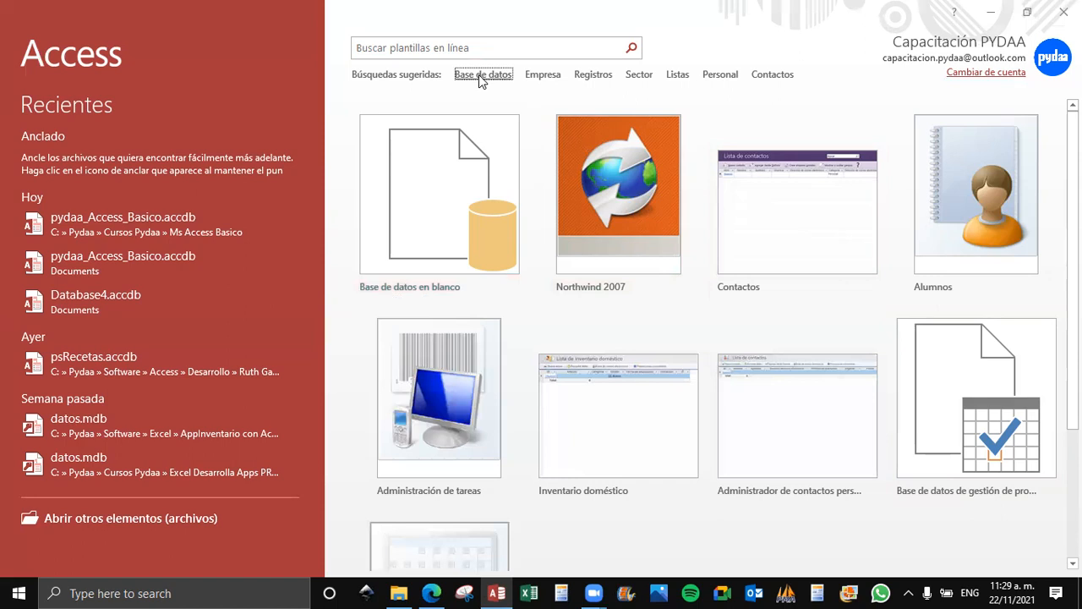
# Search the online templates for Base de datos and filter them by the Empresa and Administración financiera categories.
pyautogui.click(478, 74)
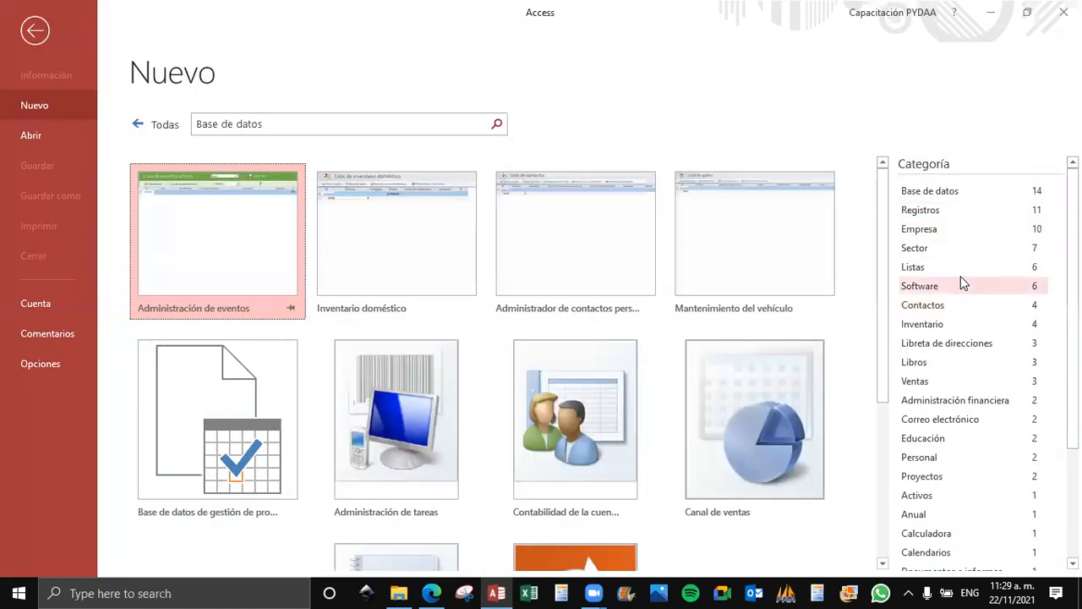
pyautogui.click(968, 229)
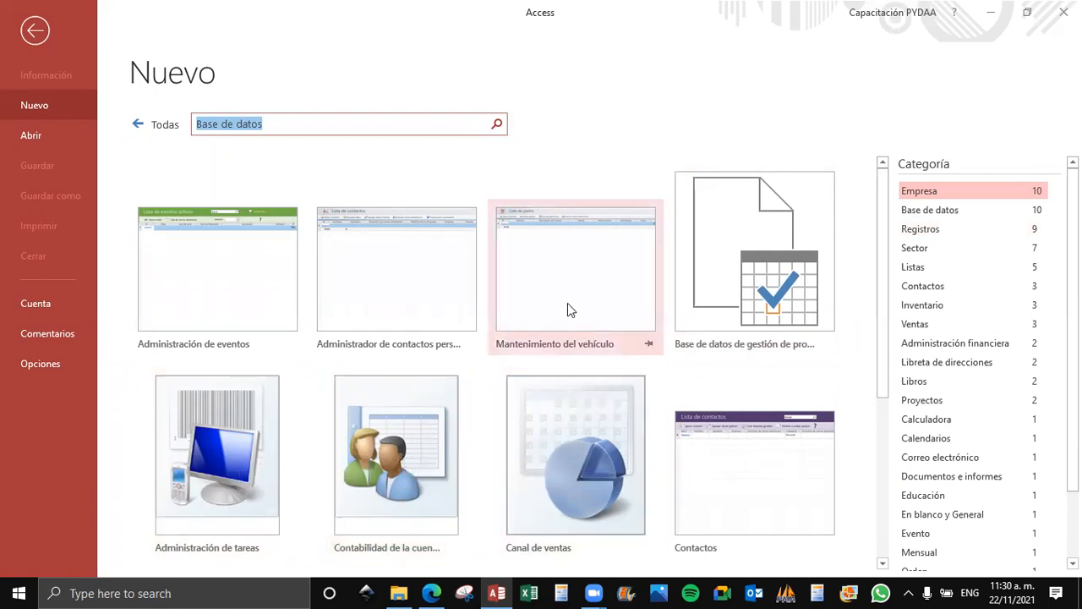
pyautogui.scroll(-3, 487, 301)
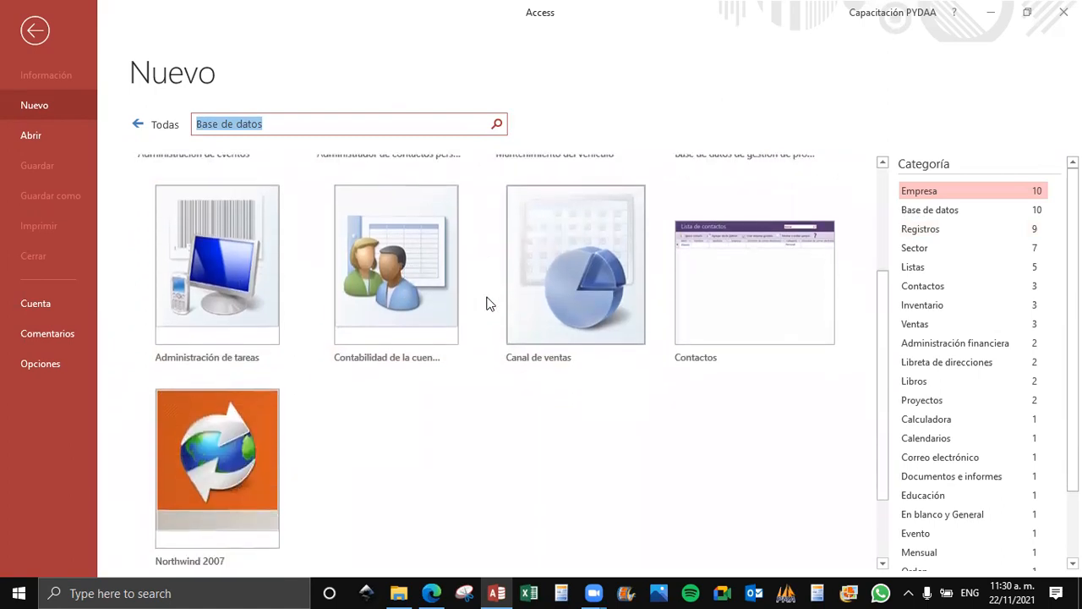
pyautogui.click(957, 344)
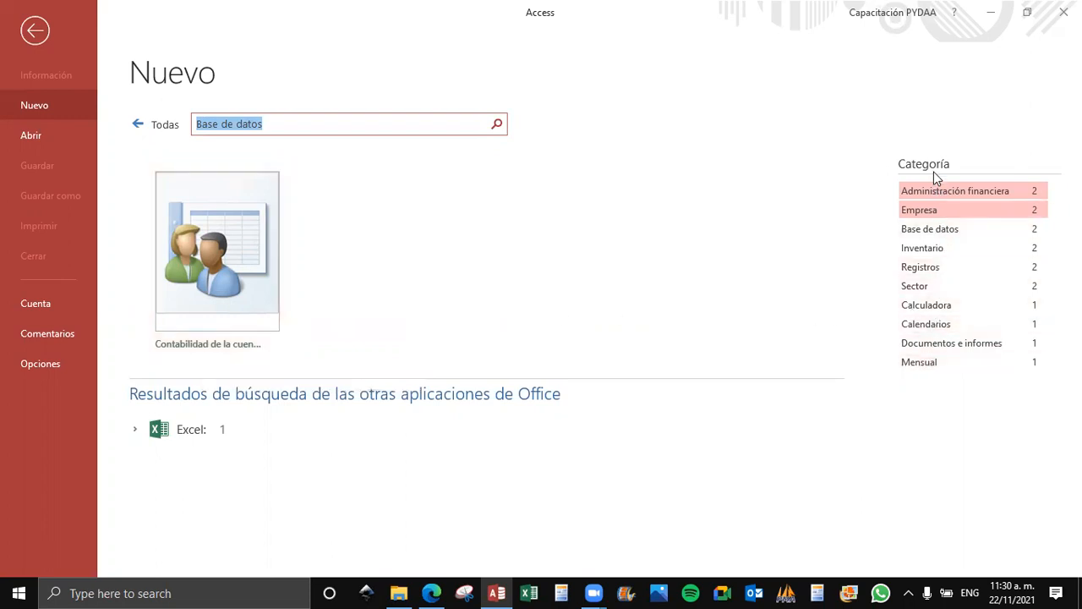
# Clear the template search, look through the full list of featured templates and exit Access.
pyautogui.click(137, 125)
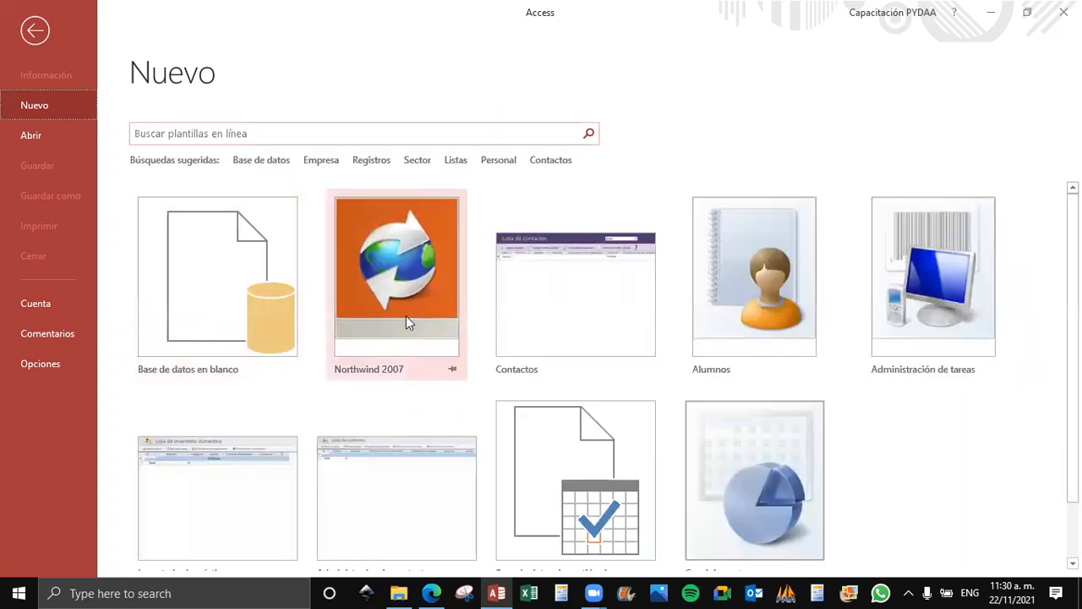
pyautogui.scroll(-2, 705, 342)
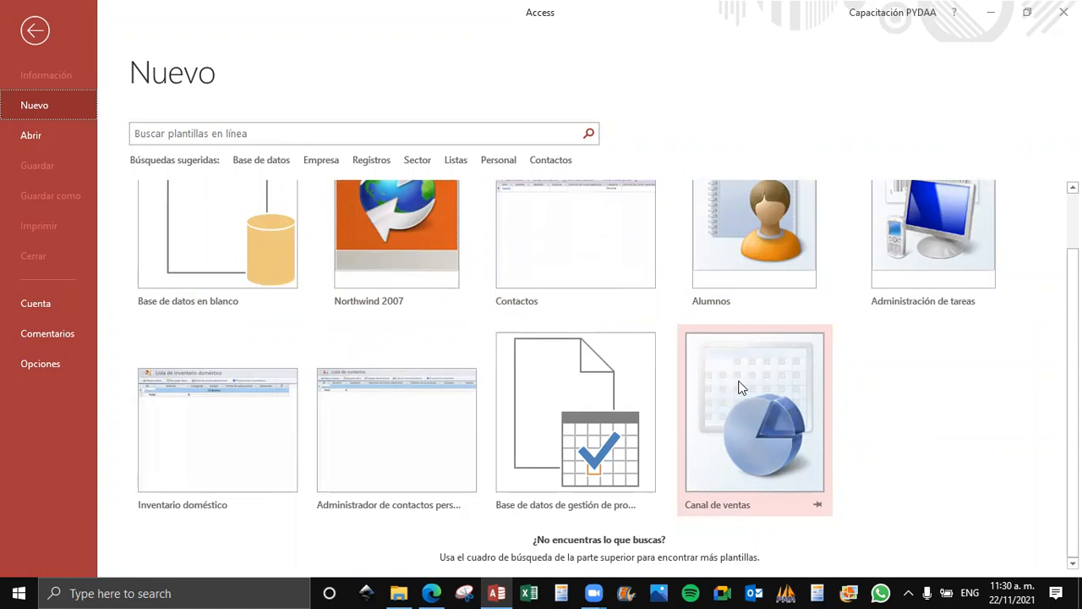
pyautogui.scroll(2, 737, 385)
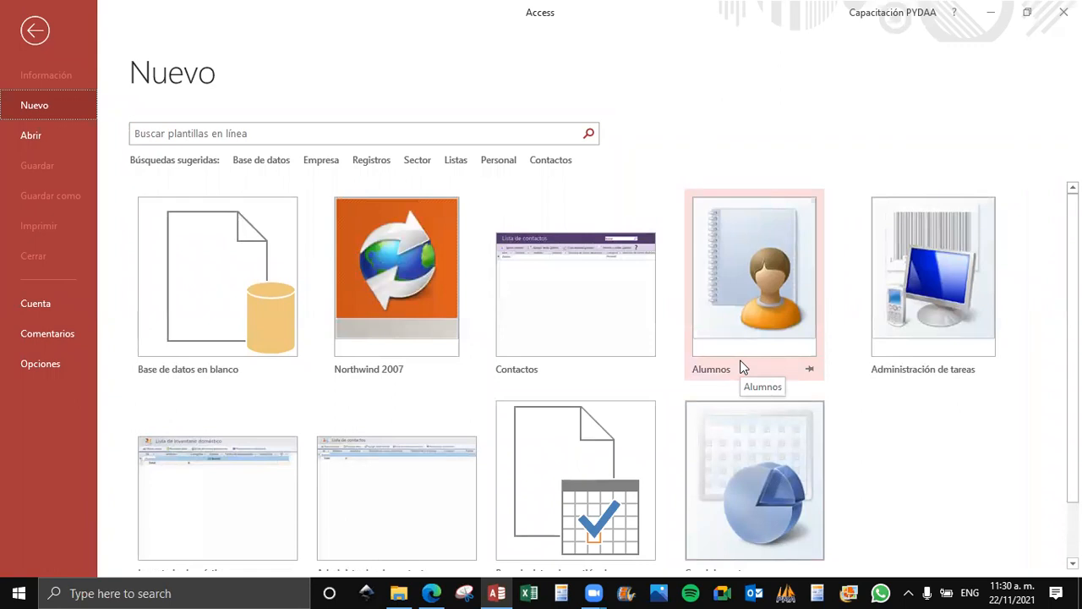
pyautogui.click(35, 34)
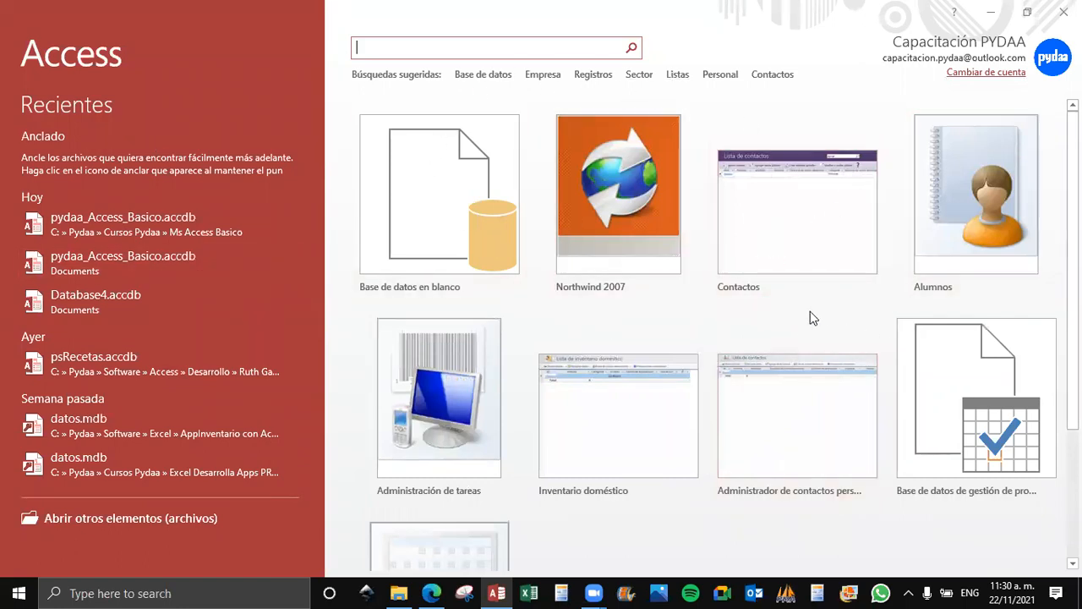
pyautogui.scroll(-2, 830, 316)
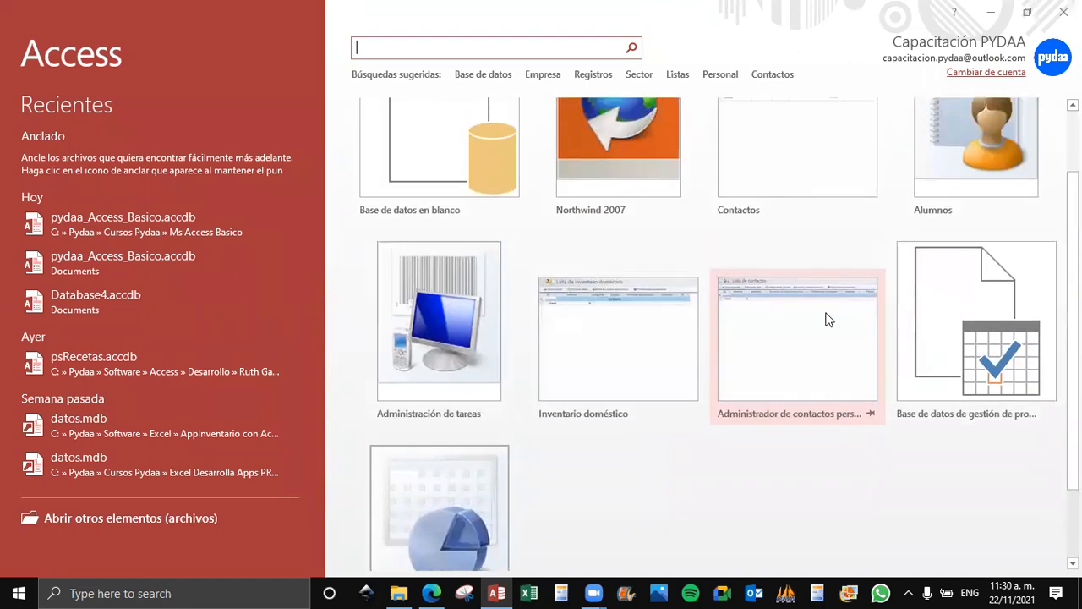
pyautogui.scroll(-2, 830, 316)
pyautogui.scroll(4, 760, 287)
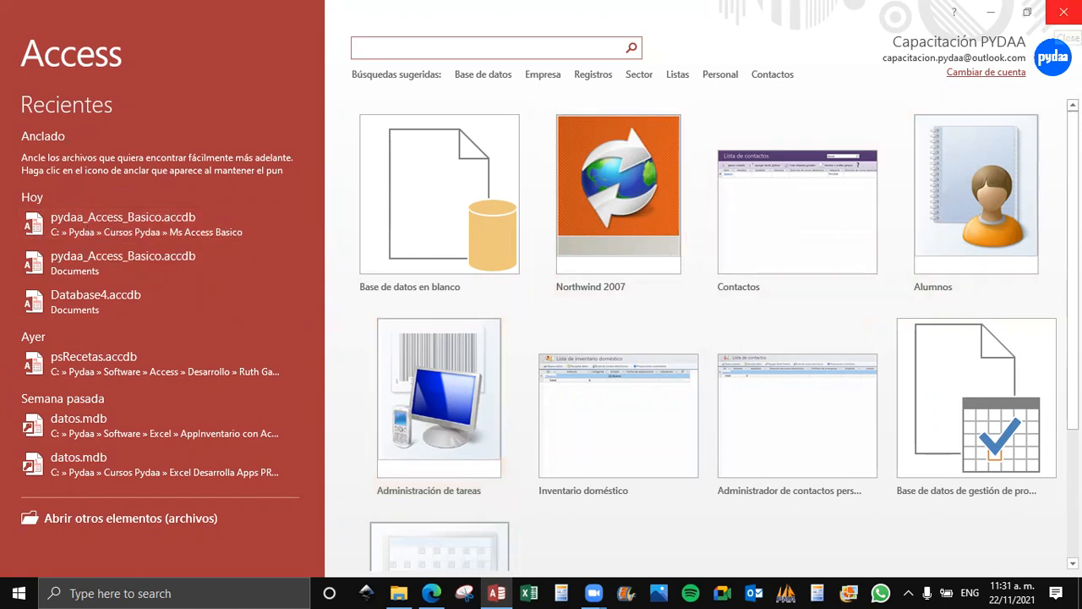
pyautogui.click(1055, 20)
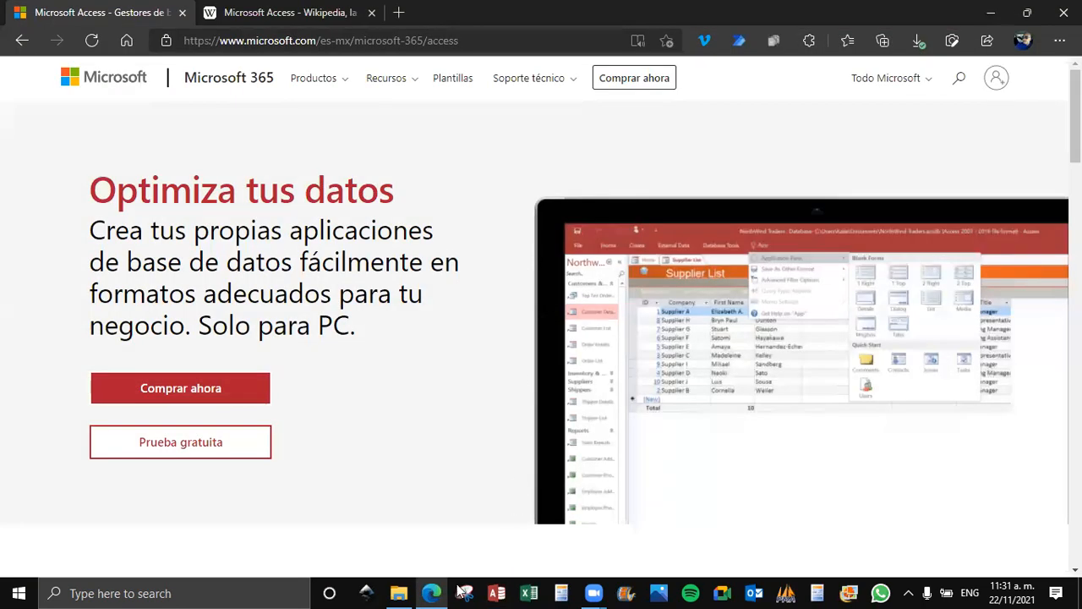
# Open pydaa_Access_Basico.accdb from the Ms Access Basico folder in File Explorer and close its welcome form.
pyautogui.click(398, 593)
pyautogui.click(130, 280)
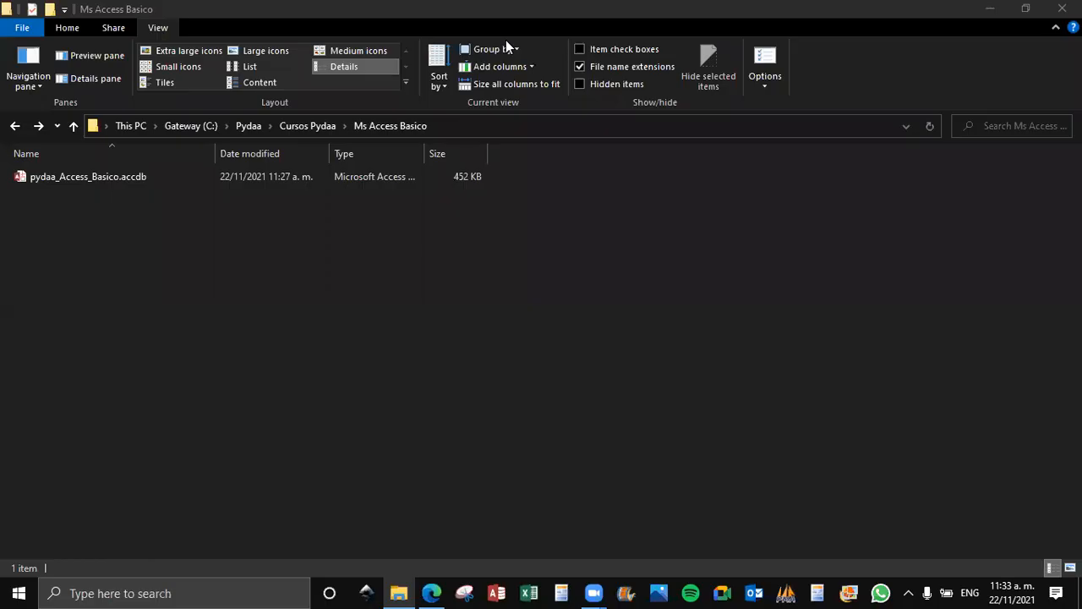
pyautogui.click(136, 179)
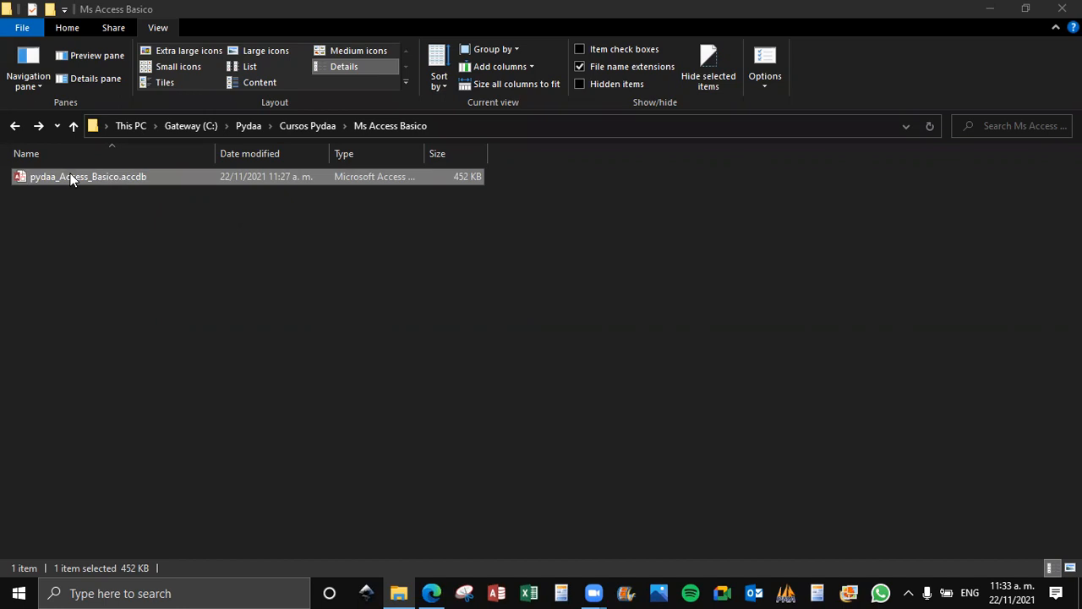
pyautogui.click(140, 249)
pyautogui.click(103, 183)
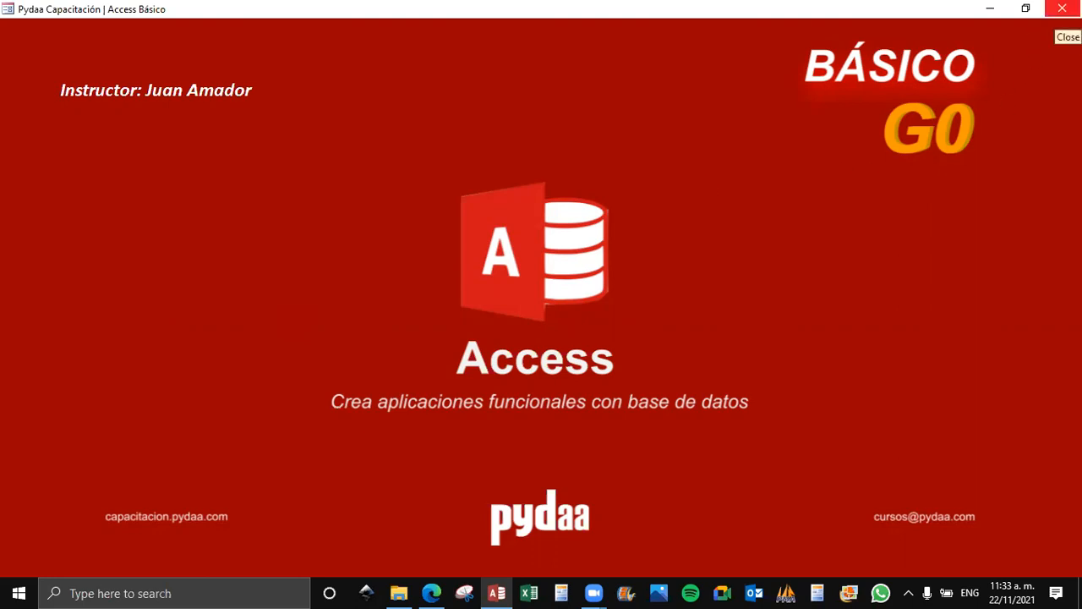
pyautogui.click(1061, 8)
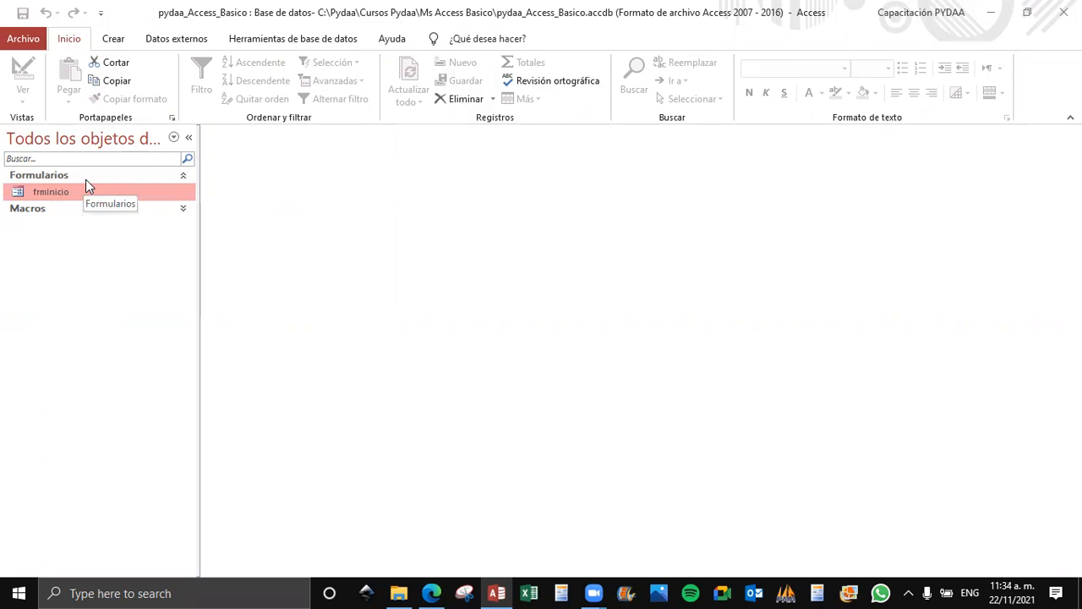
# Examine the open database's information page, followed by the commands for external data and database tools.
pyautogui.click(569, 28)
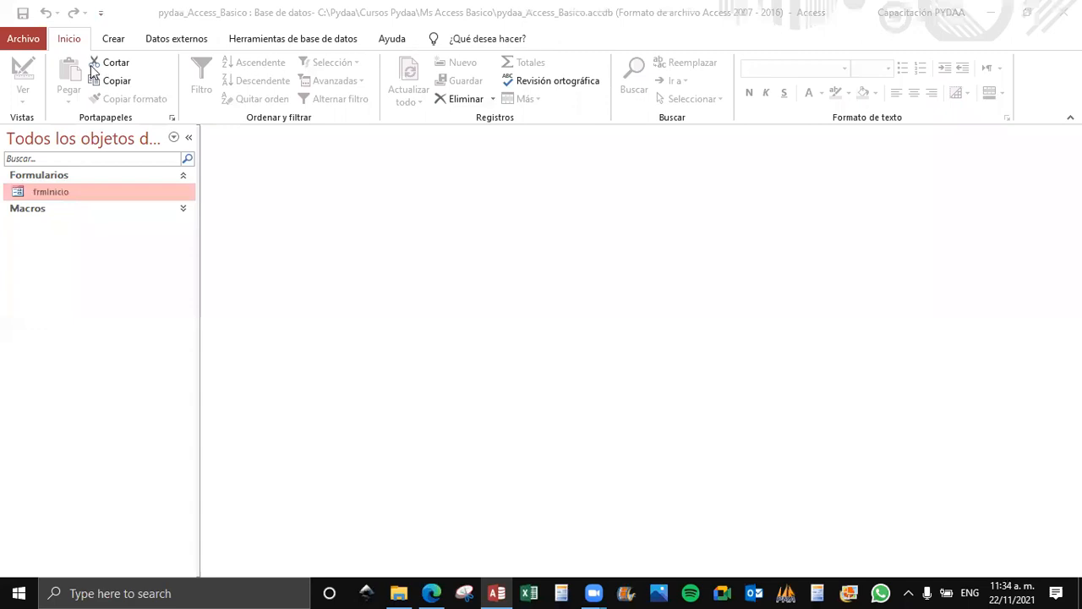
pyautogui.click(109, 42)
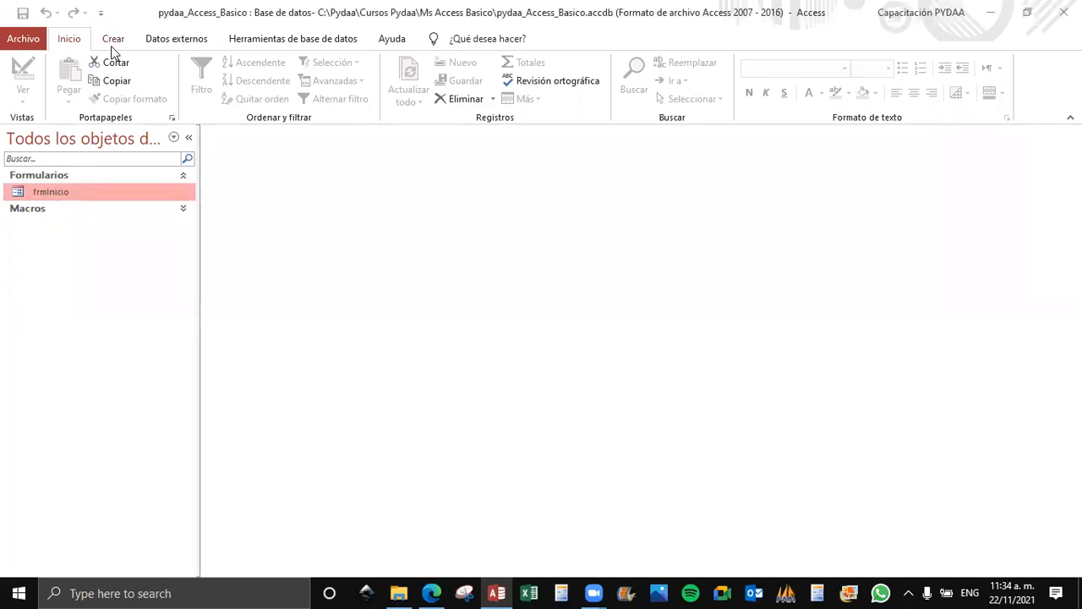
pyautogui.click(25, 44)
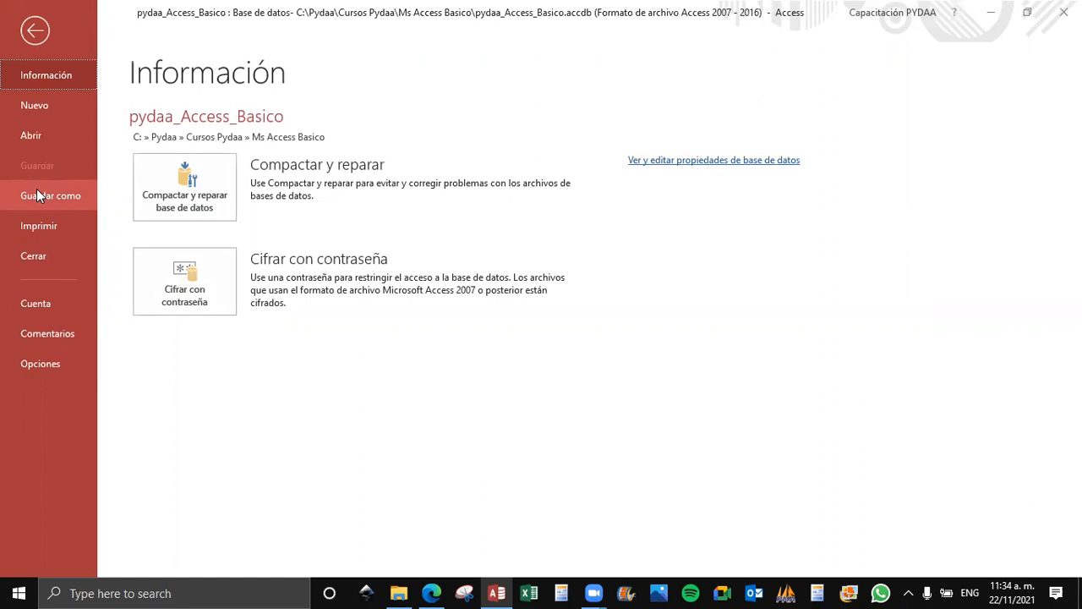
pyautogui.click(35, 30)
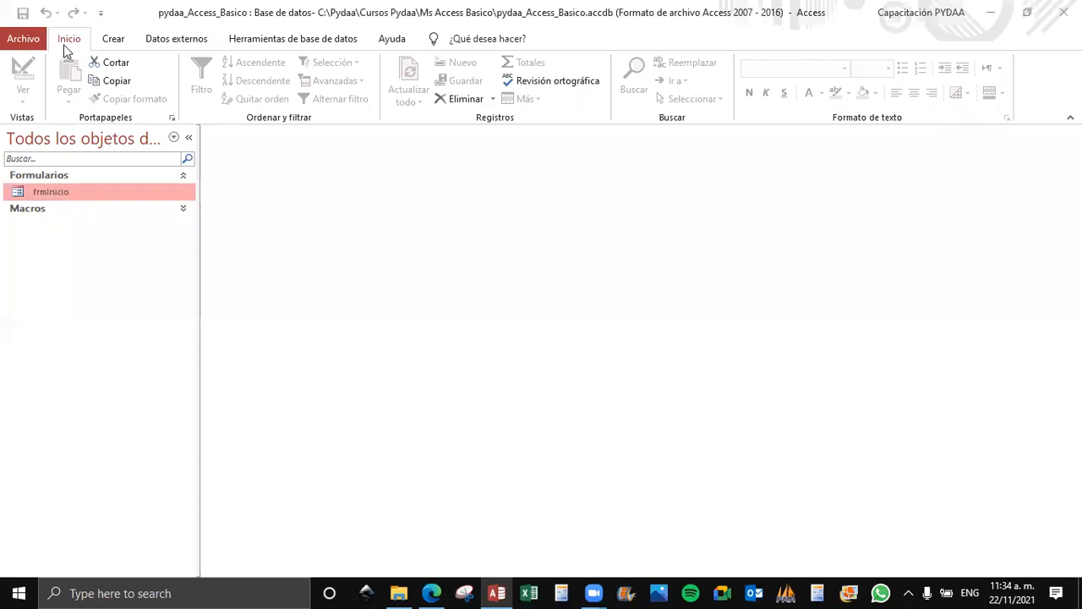
pyautogui.click(172, 39)
pyautogui.click(301, 39)
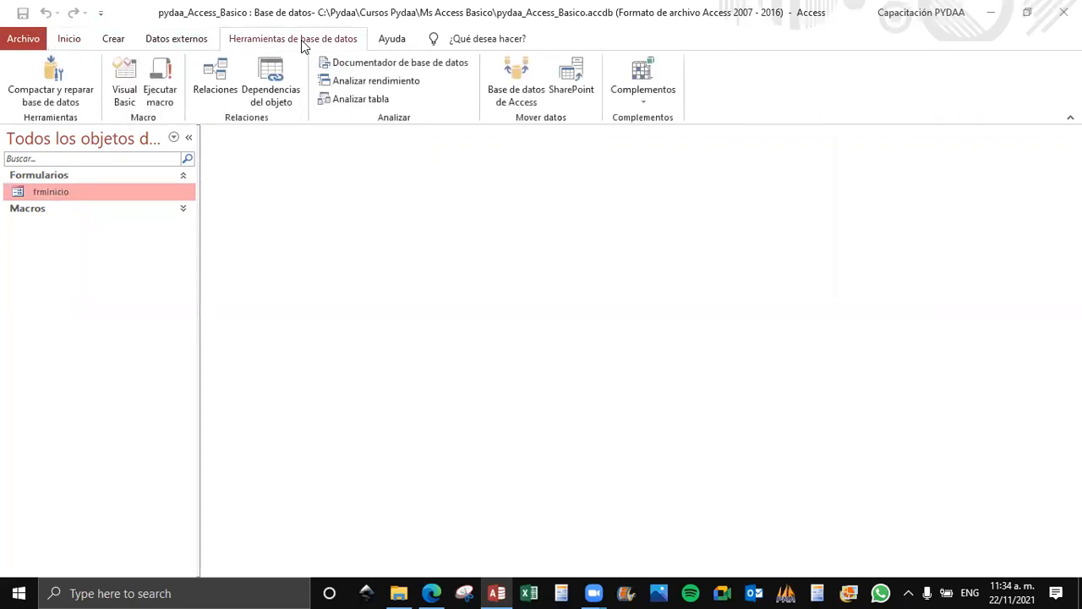
# Review the compact-and-repair and password-encryption options for the database, and return to its workspace.
pyautogui.click(23, 39)
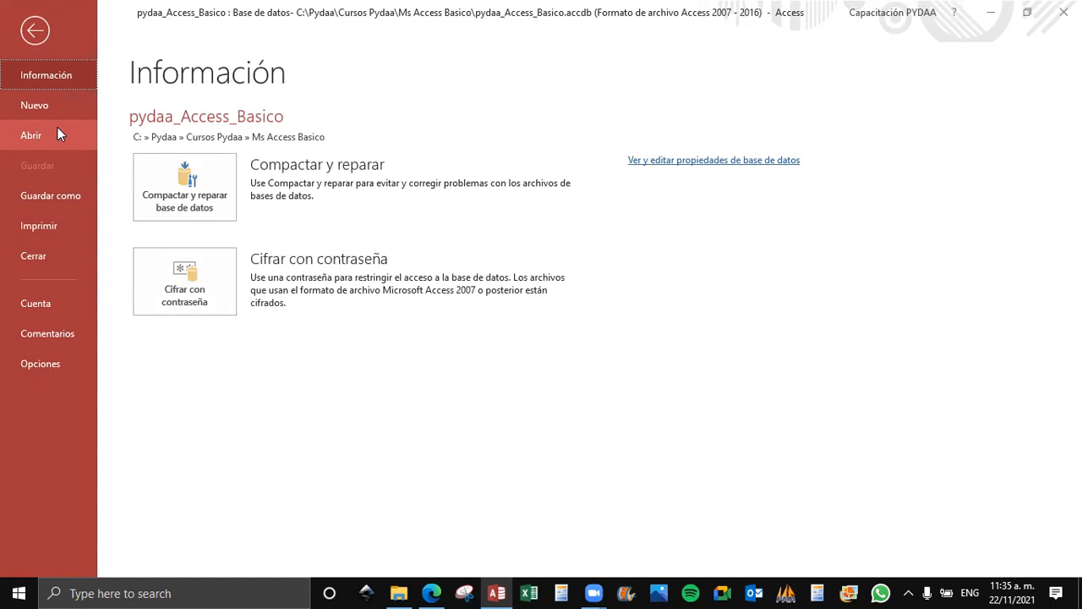
pyautogui.click(35, 32)
pyautogui.click(35, 40)
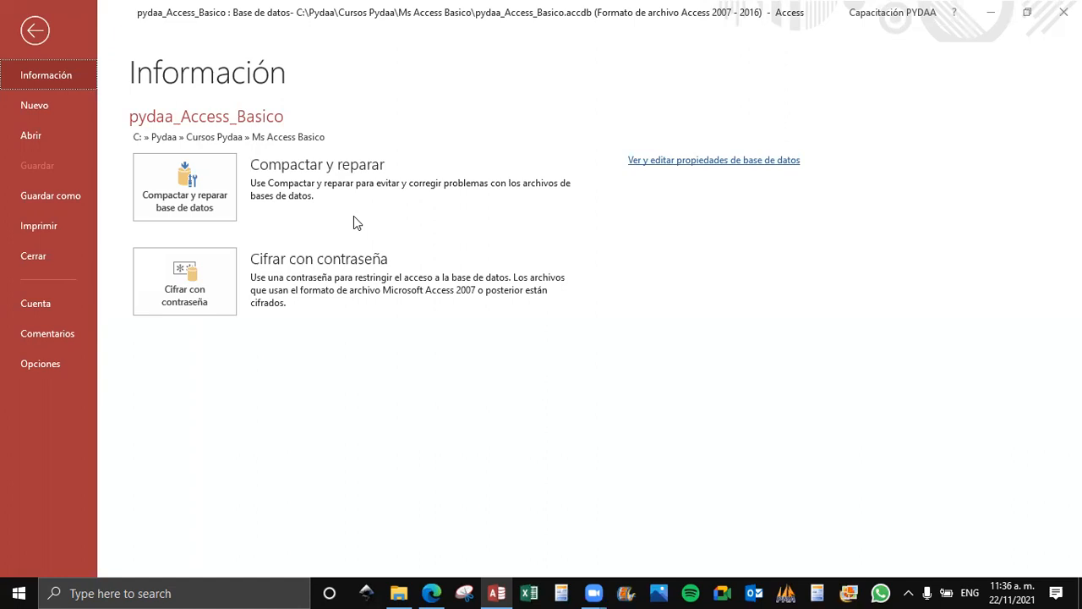
pyautogui.click(35, 31)
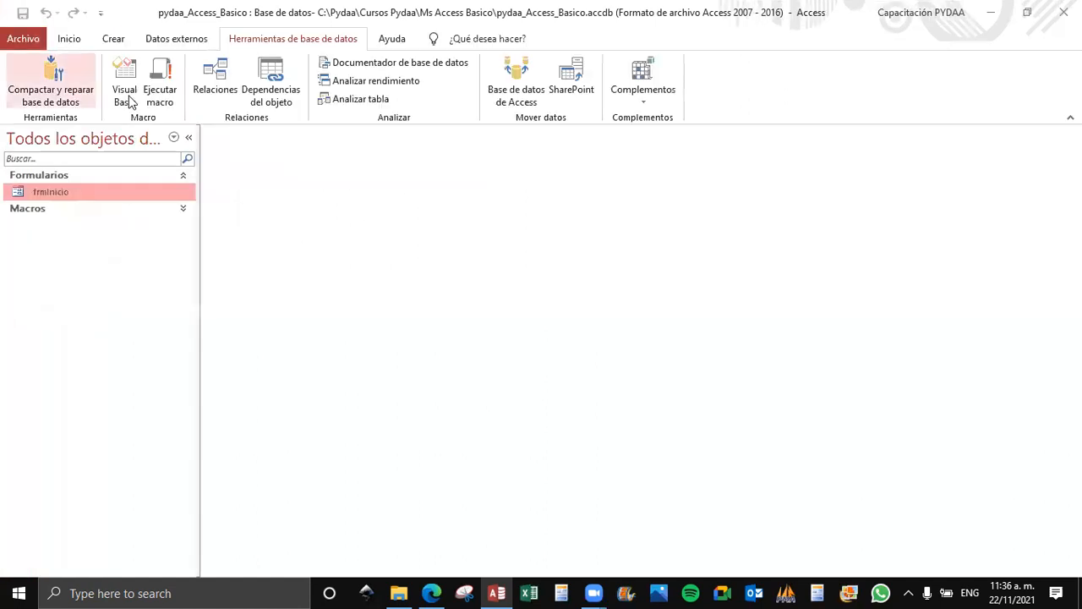
pyautogui.click(25, 39)
pyautogui.click(31, 38)
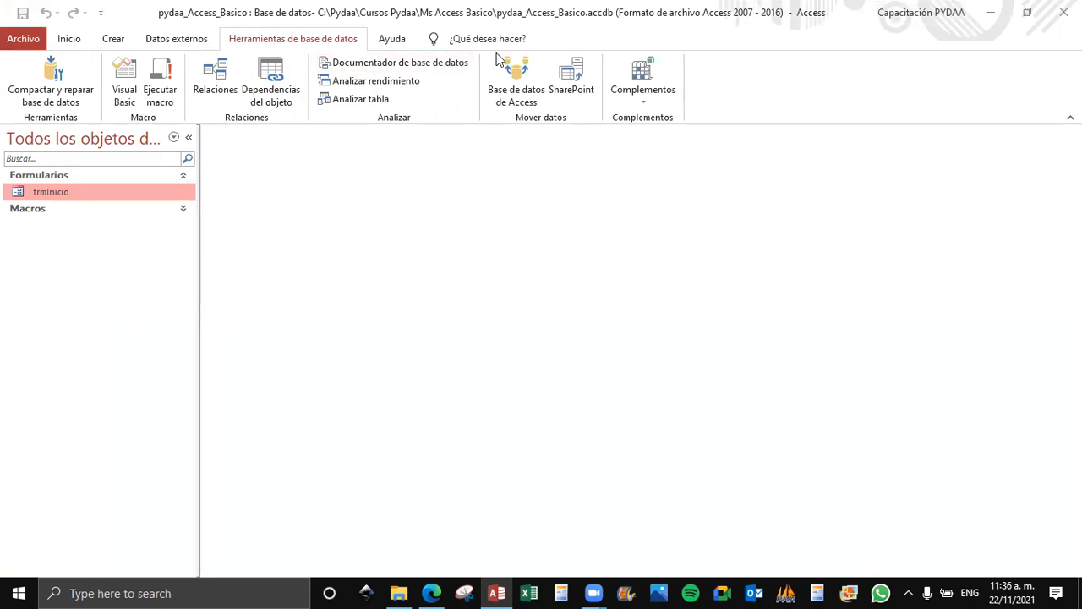
# Examine the commands for creating tables, queries, forms and reports, and return to the general editing commands.
pyautogui.click(73, 41)
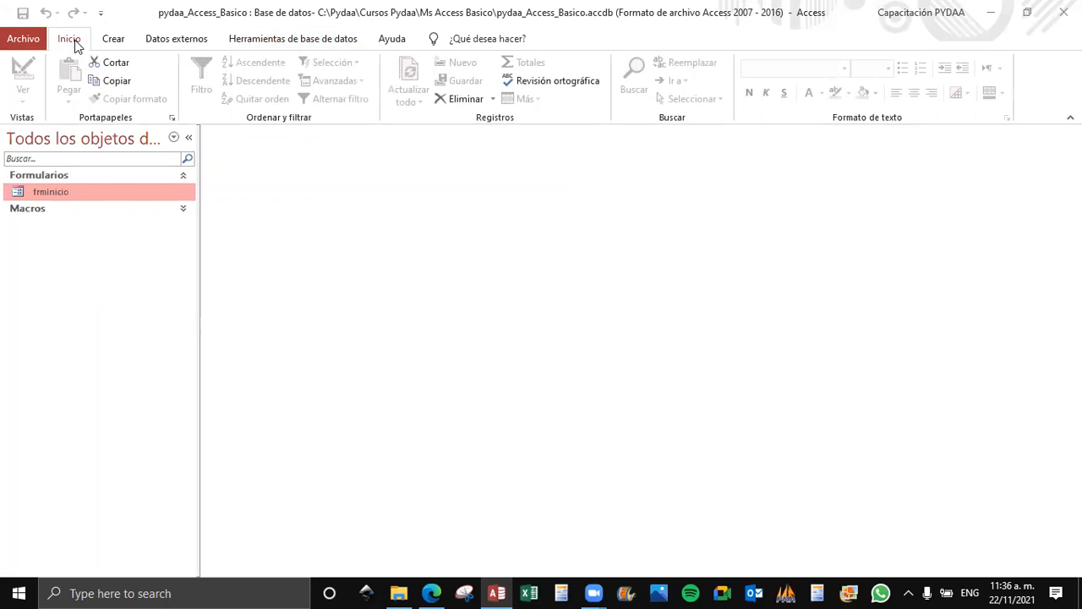
pyautogui.click(130, 42)
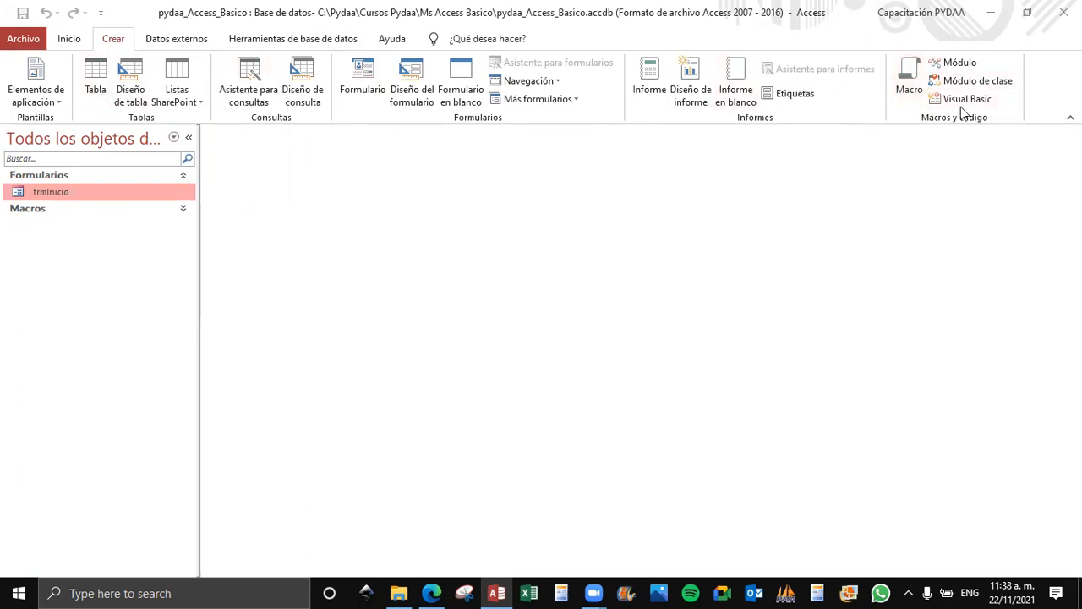
pyautogui.click(61, 40)
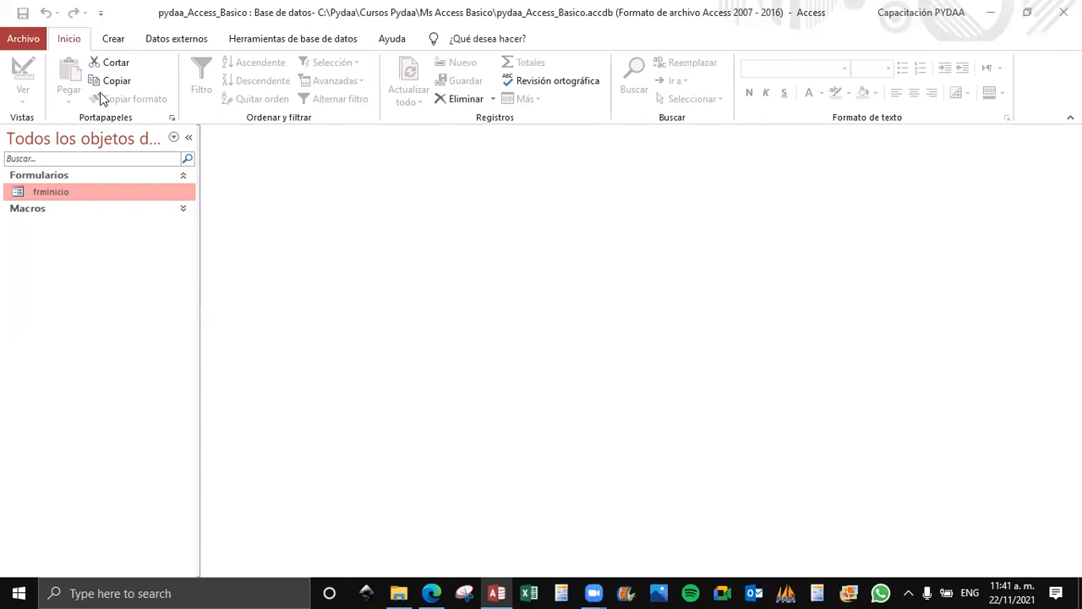
# Review the commands for creating objects, external data and database tools, including relationships, and return to the creation commands.
pyautogui.click(115, 40)
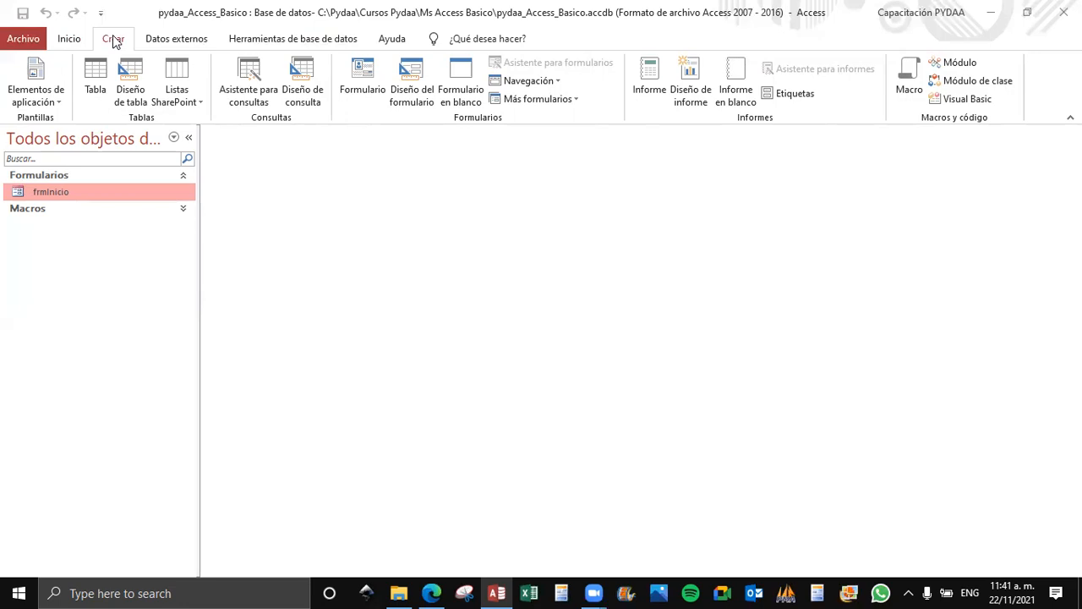
pyautogui.click(154, 42)
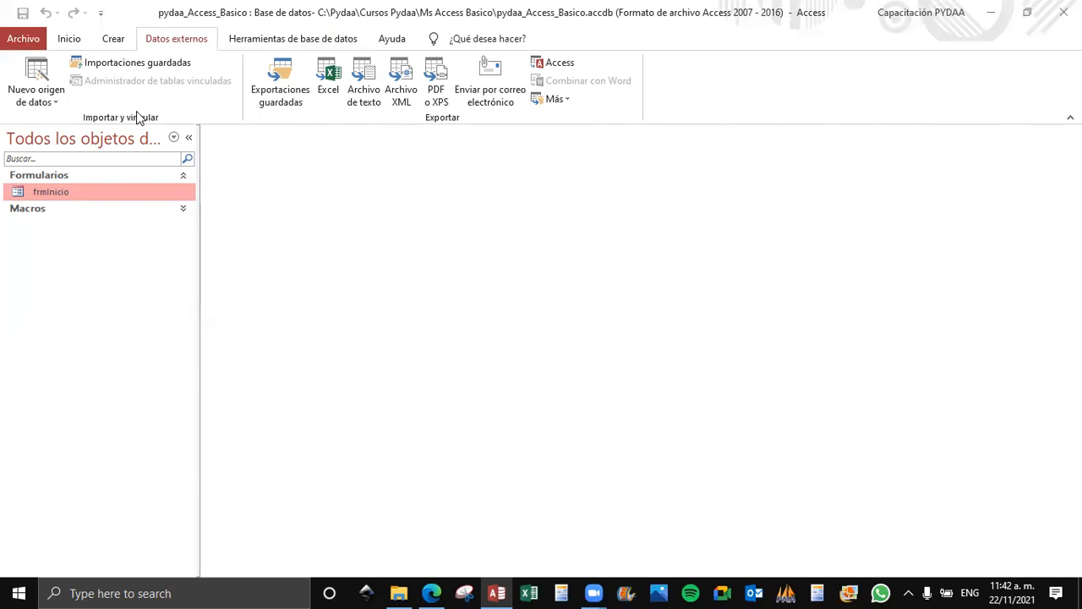
pyautogui.click(246, 41)
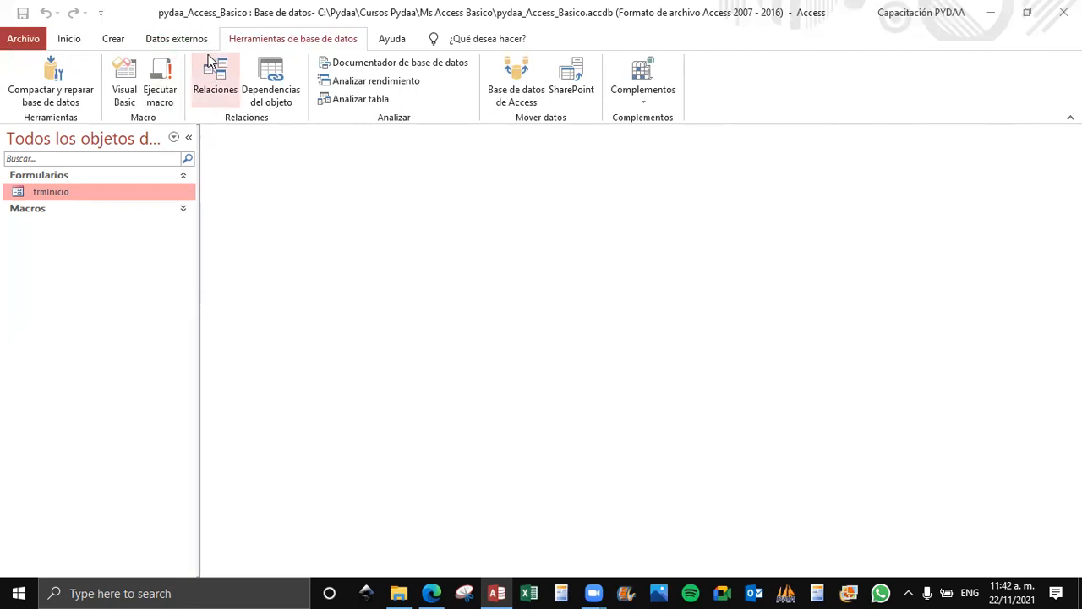
pyautogui.click(215, 82)
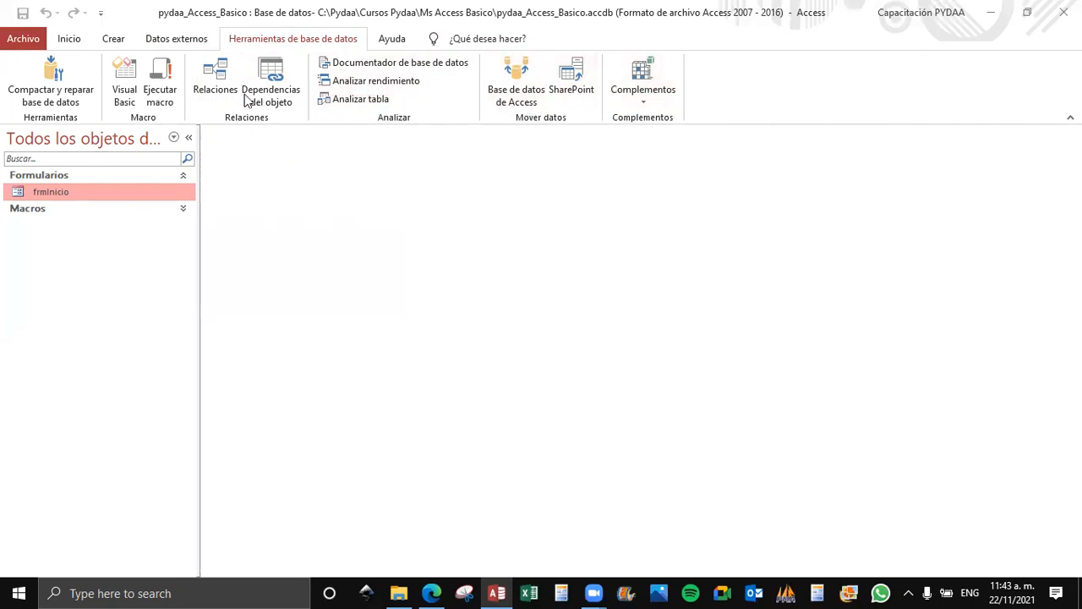
pyautogui.click(170, 40)
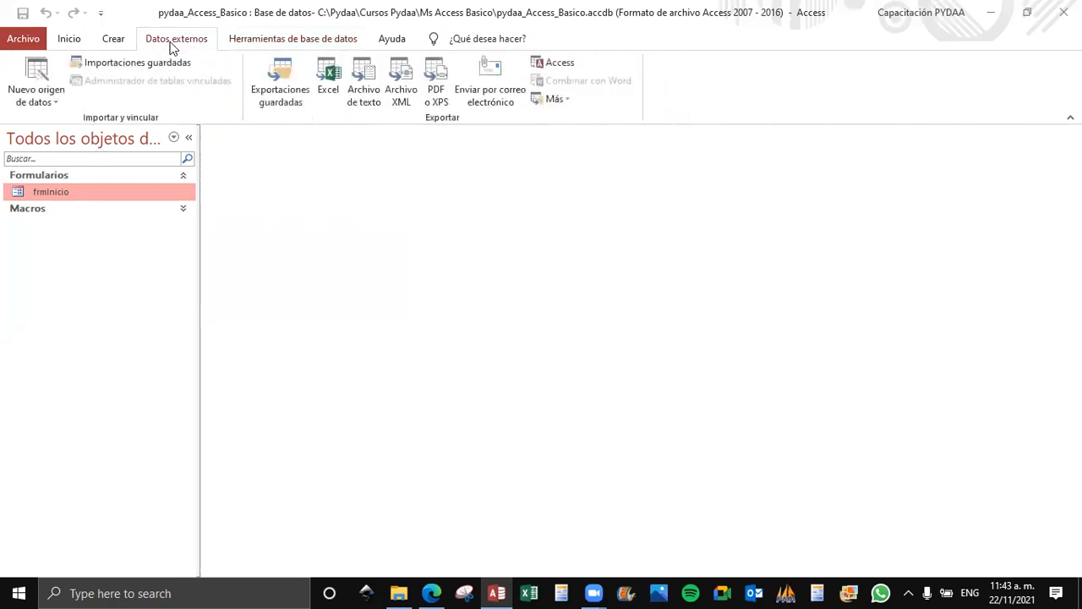
pyautogui.click(115, 40)
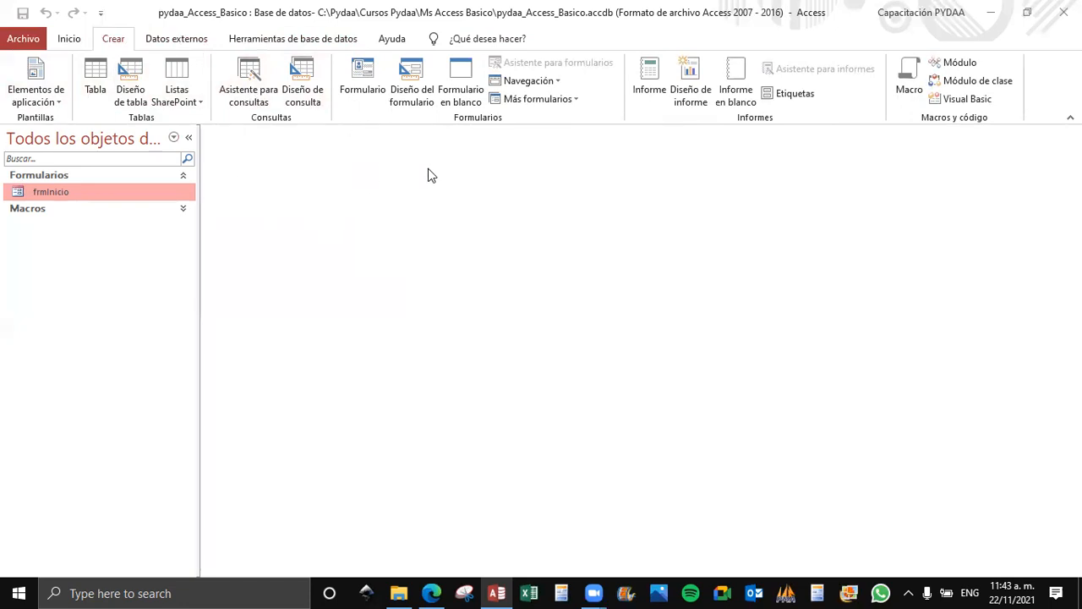
# Widen the navigation pane until its full title fits, test collapsing and expanding it, and leave it collapsed.
pyautogui.moveTo(200, 233)
pyautogui.mouseDown()
pyautogui.moveTo(251, 244)
pyautogui.moveTo(184, 245)
pyautogui.moveTo(201, 247)
pyautogui.mouseUp()
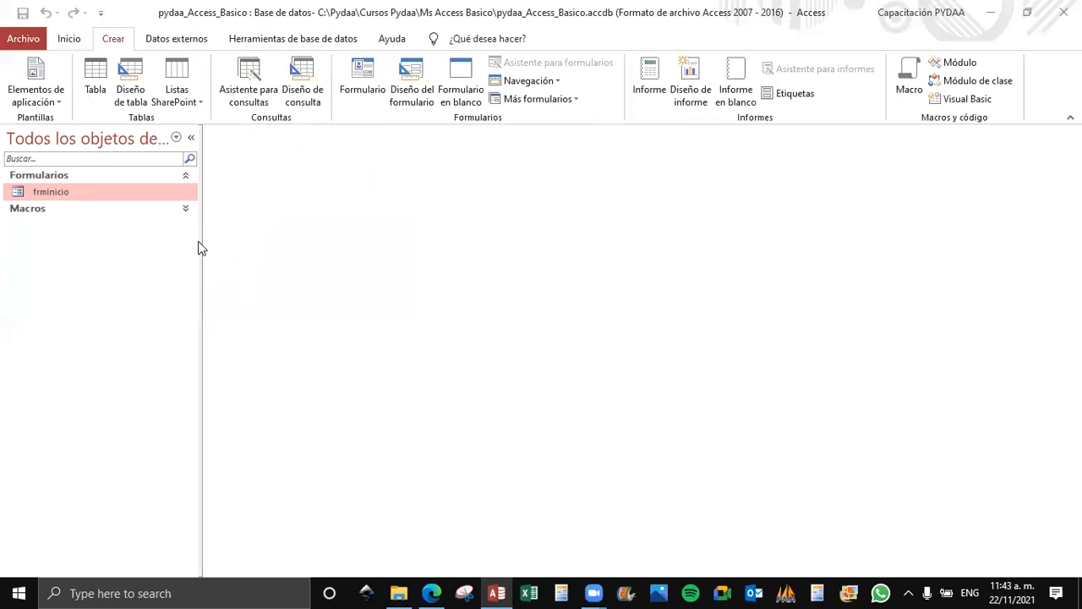
pyautogui.moveTo(203, 141); pyautogui.dragTo(280, 139)
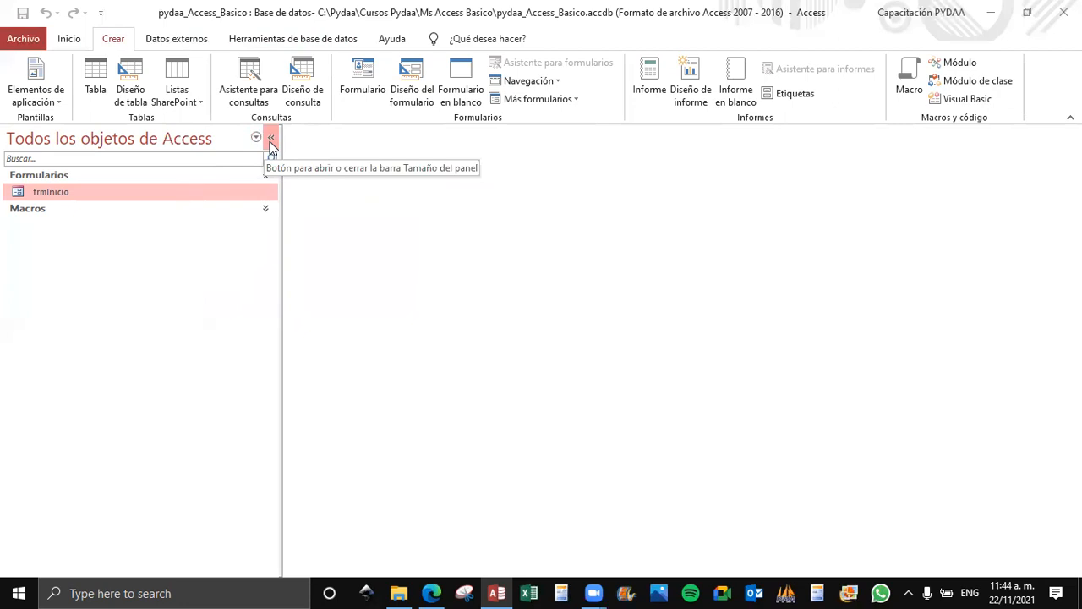
pyautogui.click(271, 140)
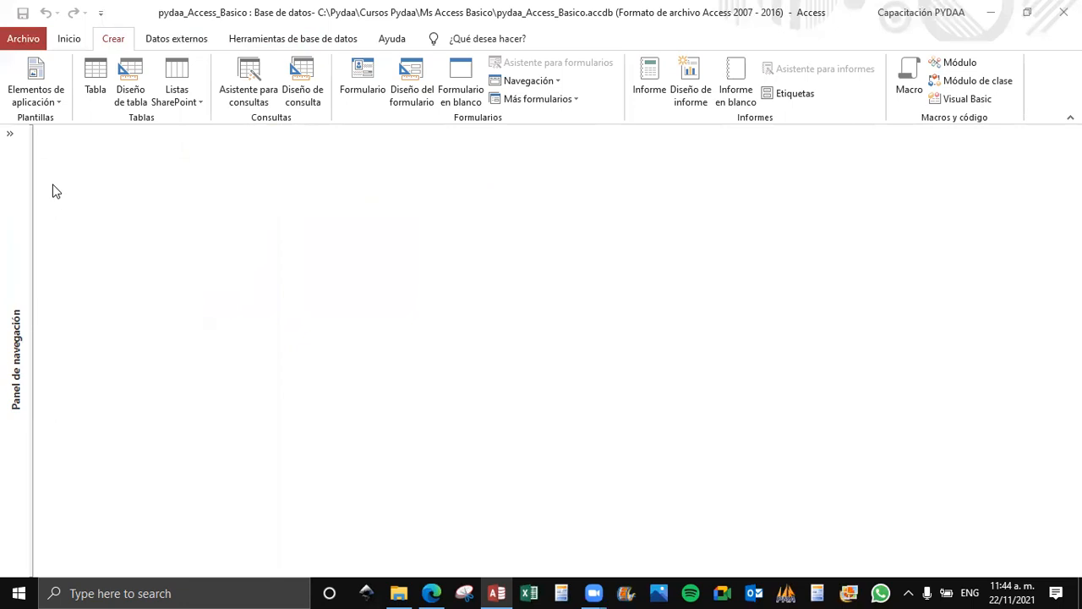
pyautogui.click(8, 137)
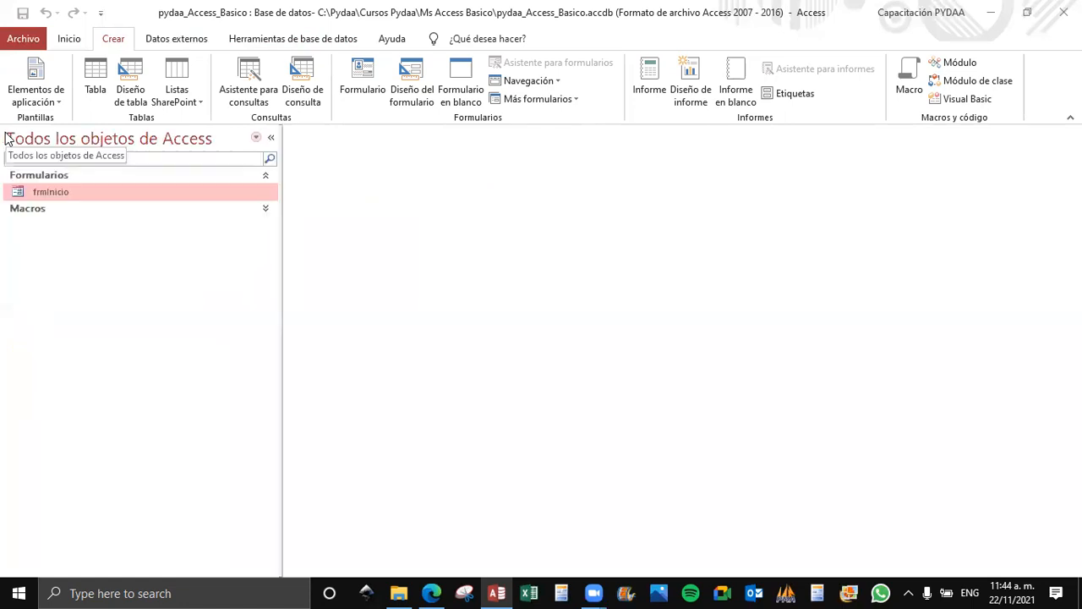
pyautogui.click(270, 138)
# Examine the general options for working with Access and close the options without changes.
pyautogui.click(22, 42)
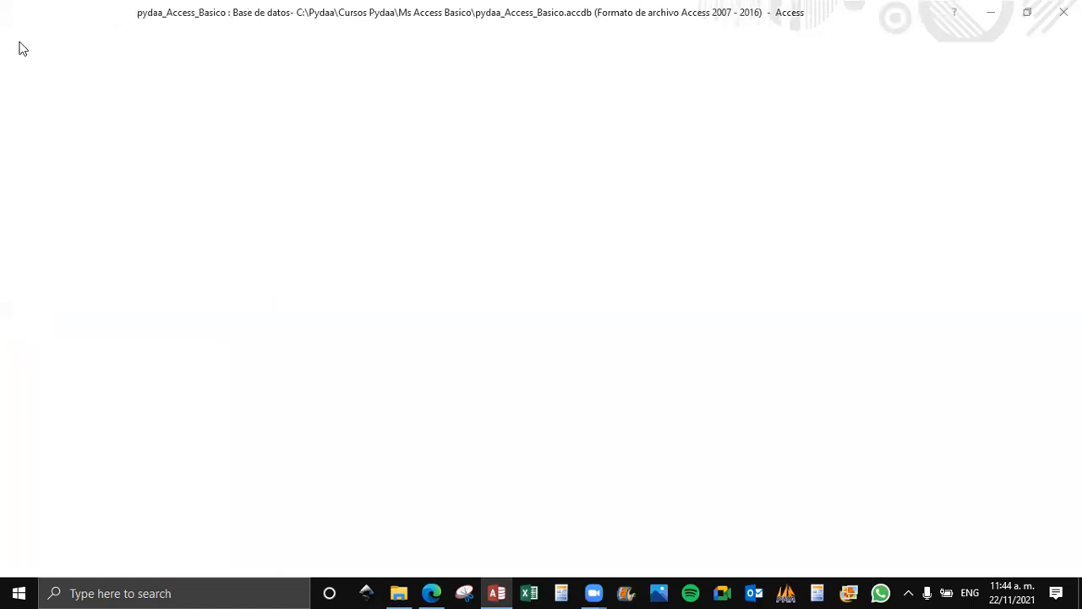
pyautogui.click(34, 356)
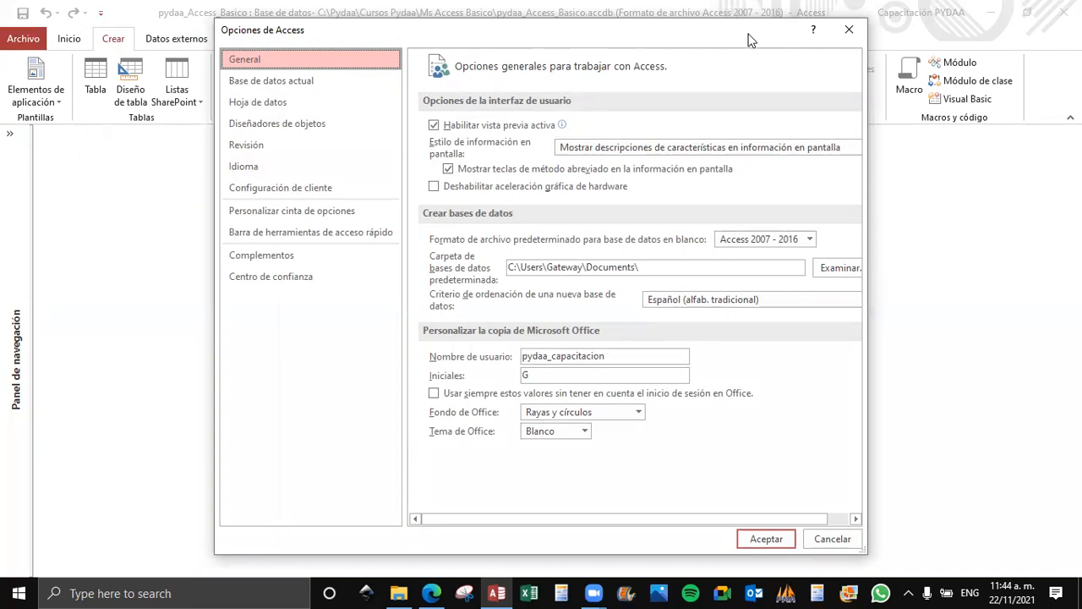
pyautogui.moveTo(748, 41); pyautogui.dragTo(749, 34)
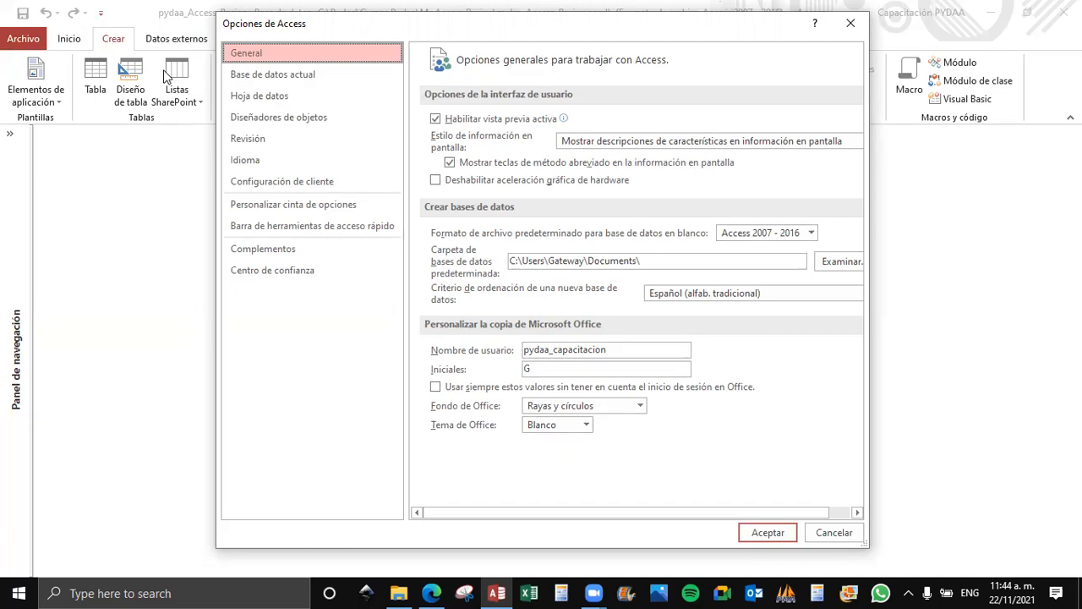
pyautogui.click(851, 23)
# Reopen the program options and review the default file format choices and the default folder for new databases.
pyautogui.click(29, 38)
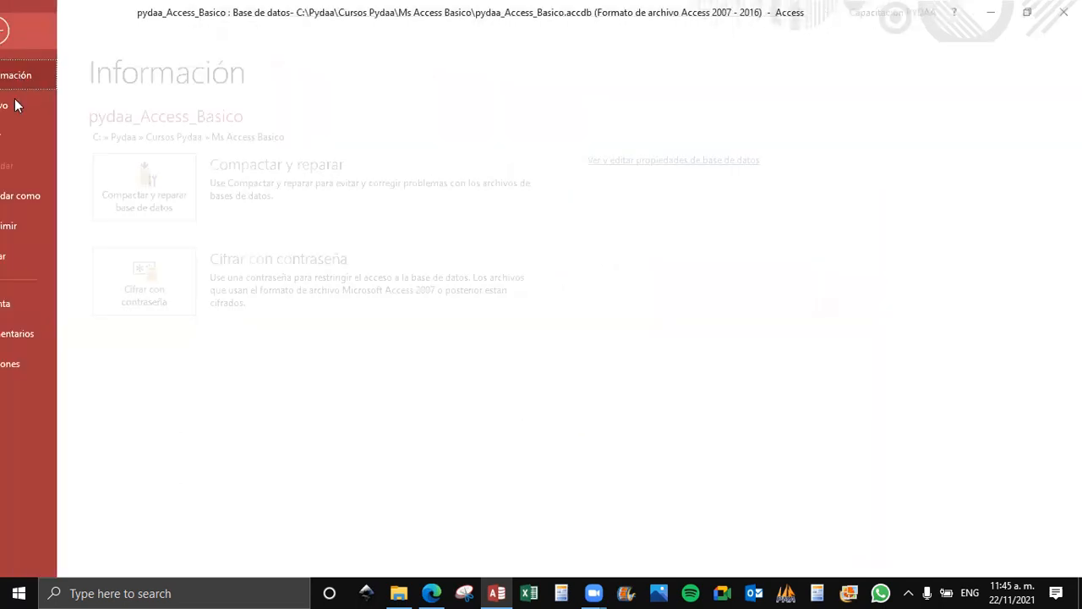
pyautogui.click(19, 362)
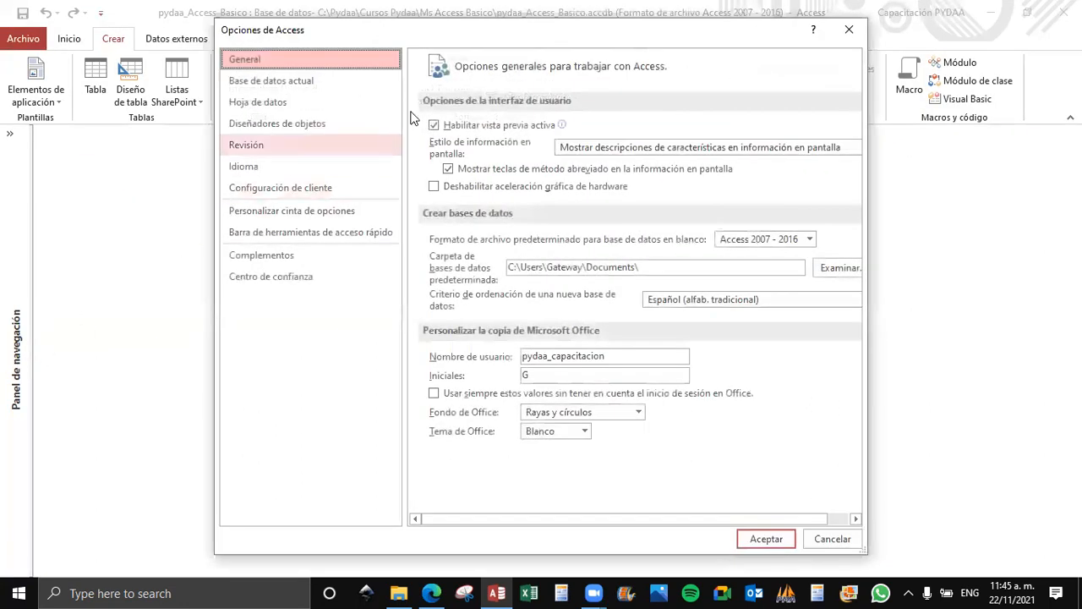
pyautogui.moveTo(603, 35); pyautogui.dragTo(626, 47)
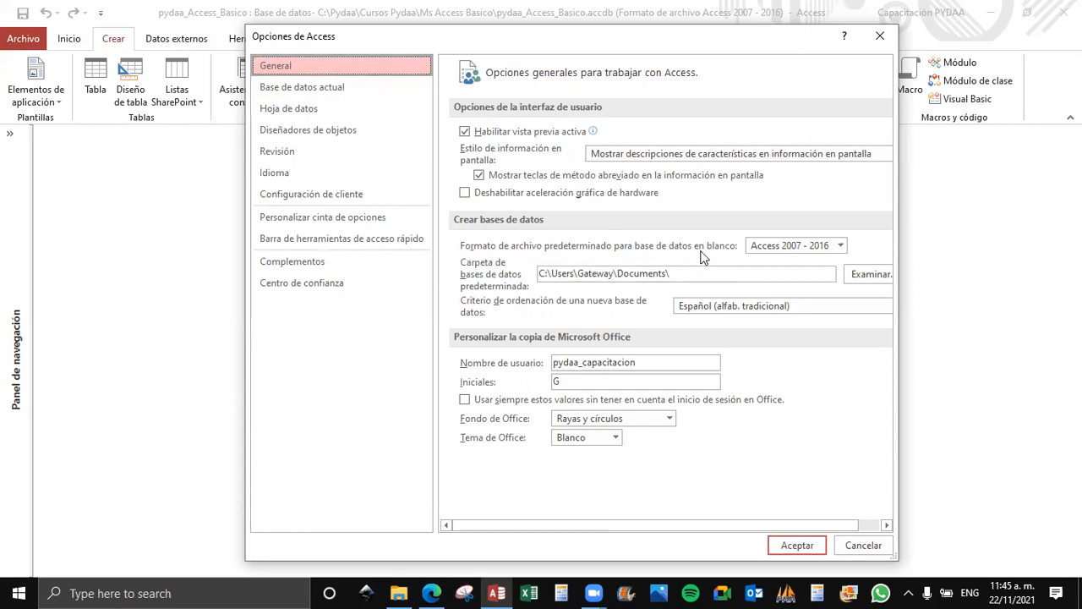
pyautogui.click(840, 246)
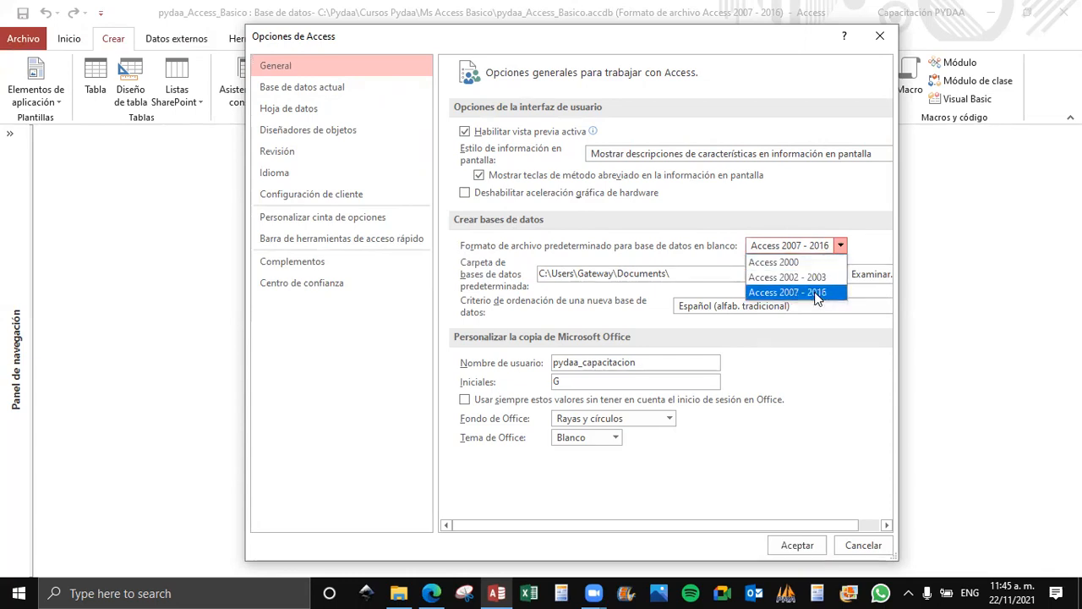
pyautogui.click(841, 246)
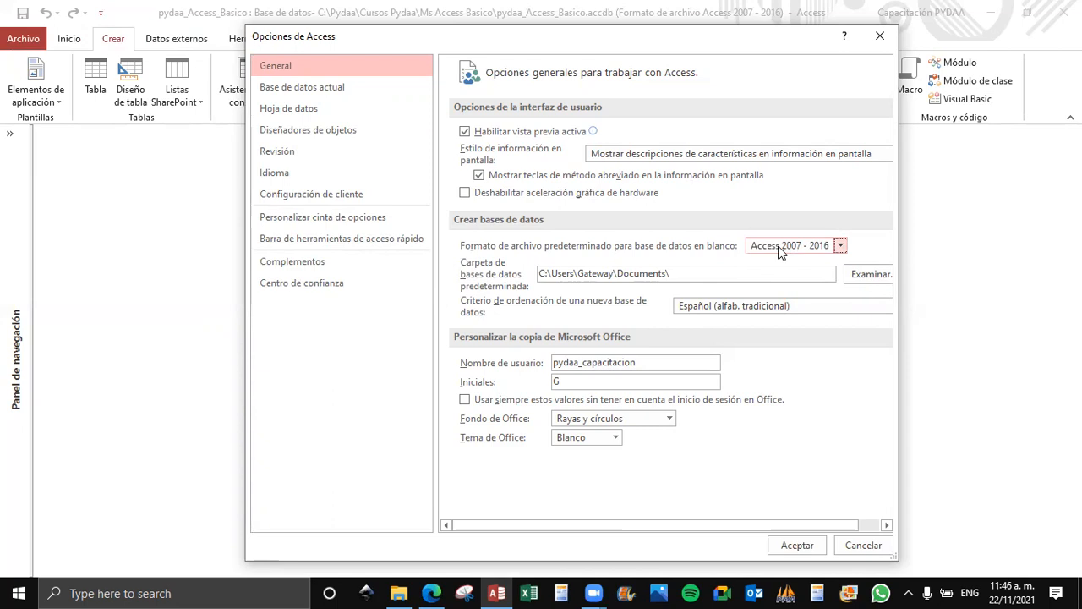
pyautogui.click(704, 273)
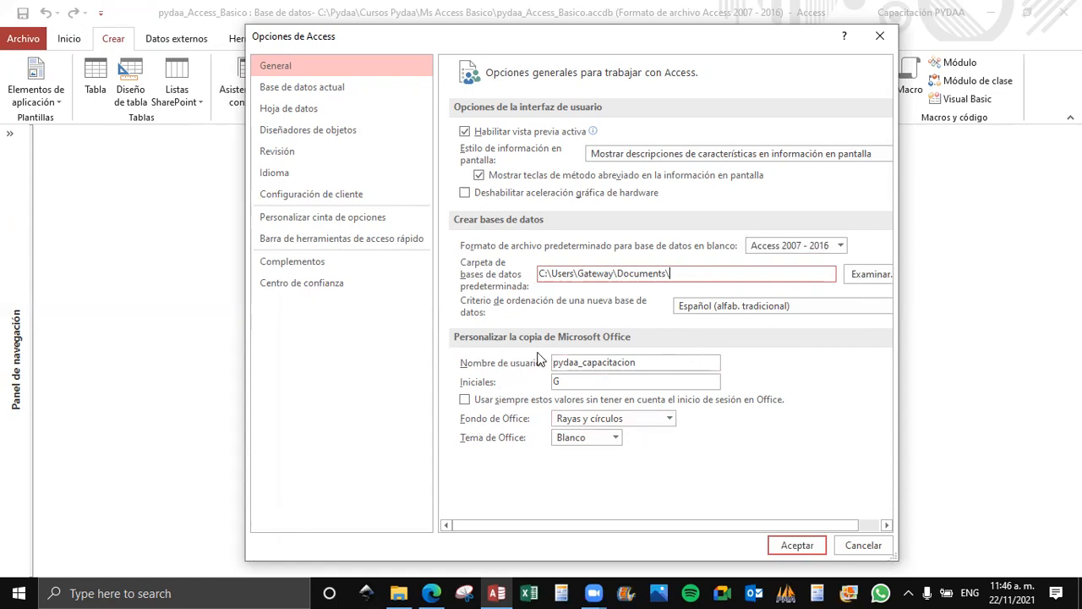
# Examine the options for the current database, especially the application title and application icon fields.
pyautogui.click(309, 91)
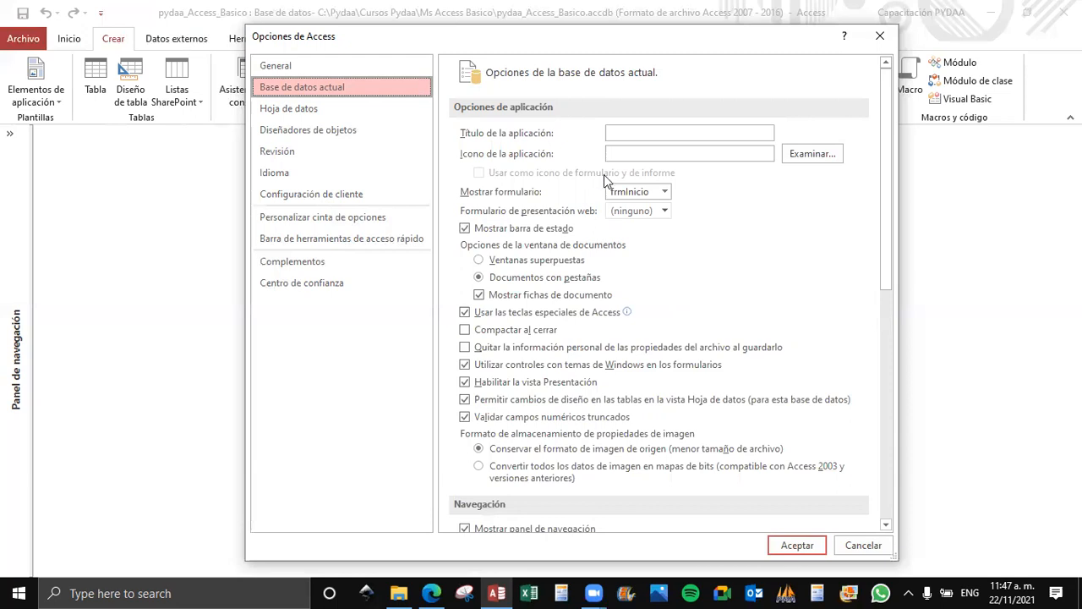
pyautogui.click(629, 133)
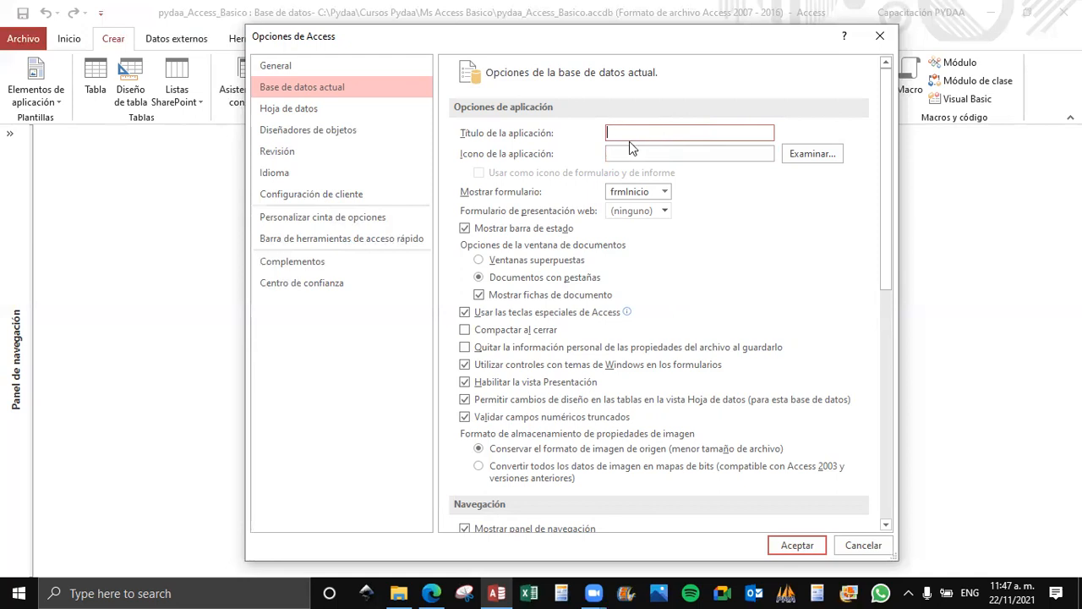
pyautogui.moveTo(498, 591)
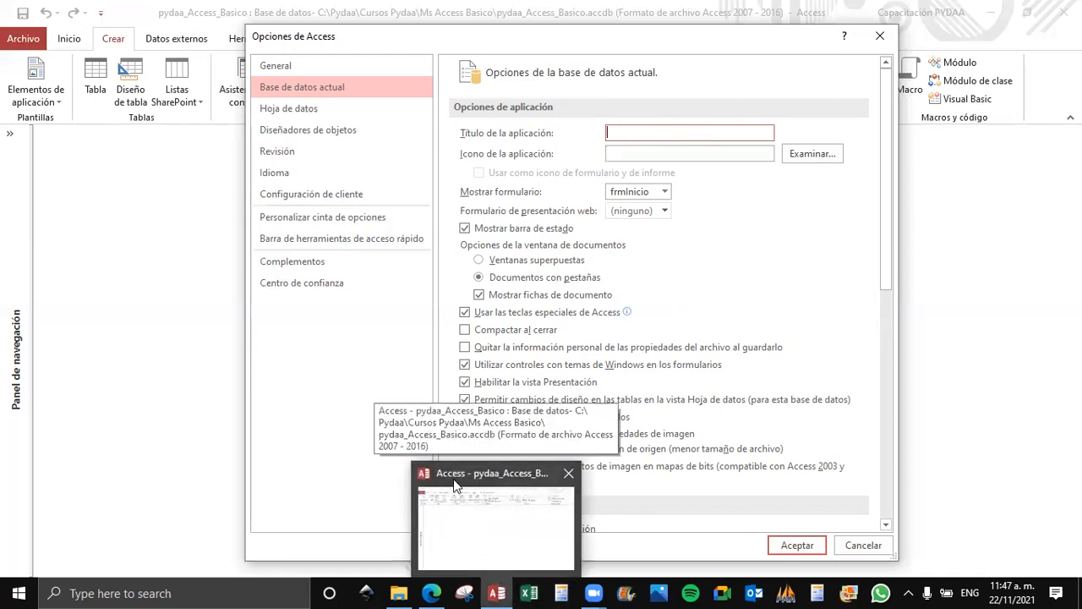
pyautogui.click(617, 135)
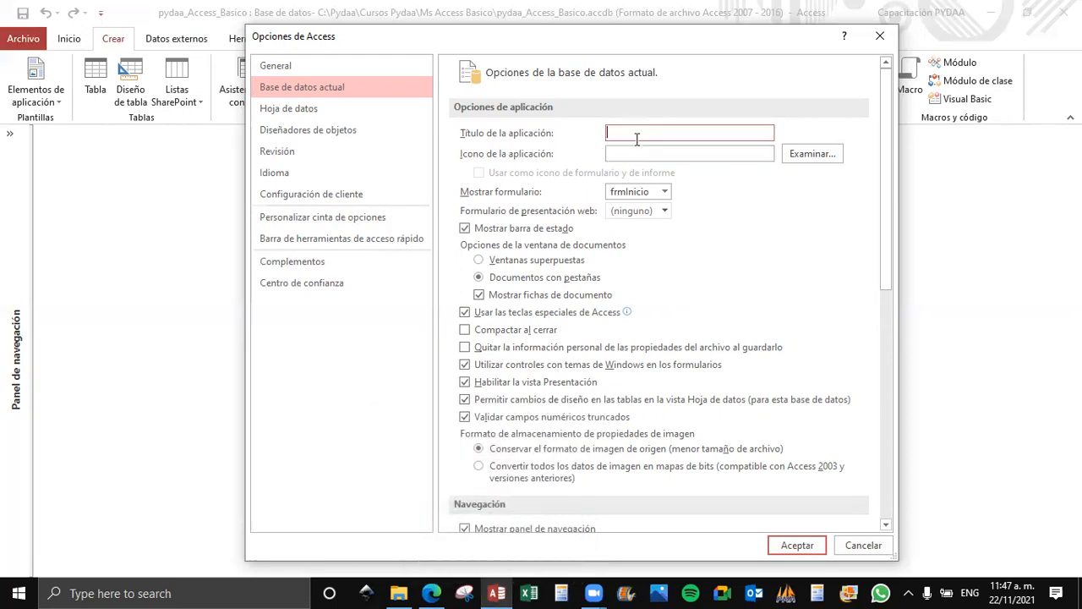
pyautogui.click(673, 153)
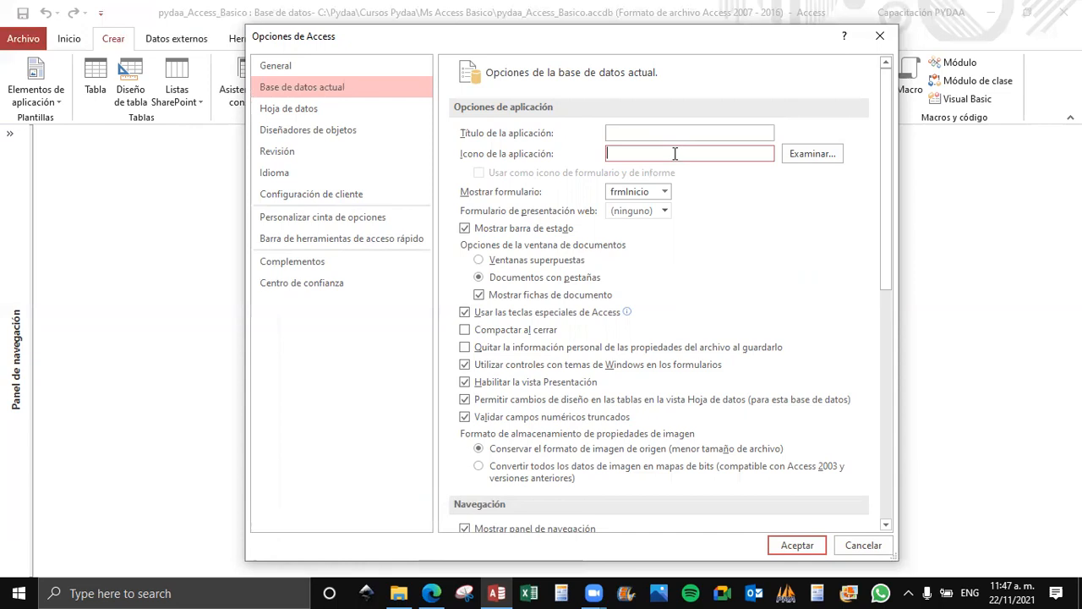
pyautogui.click(668, 134)
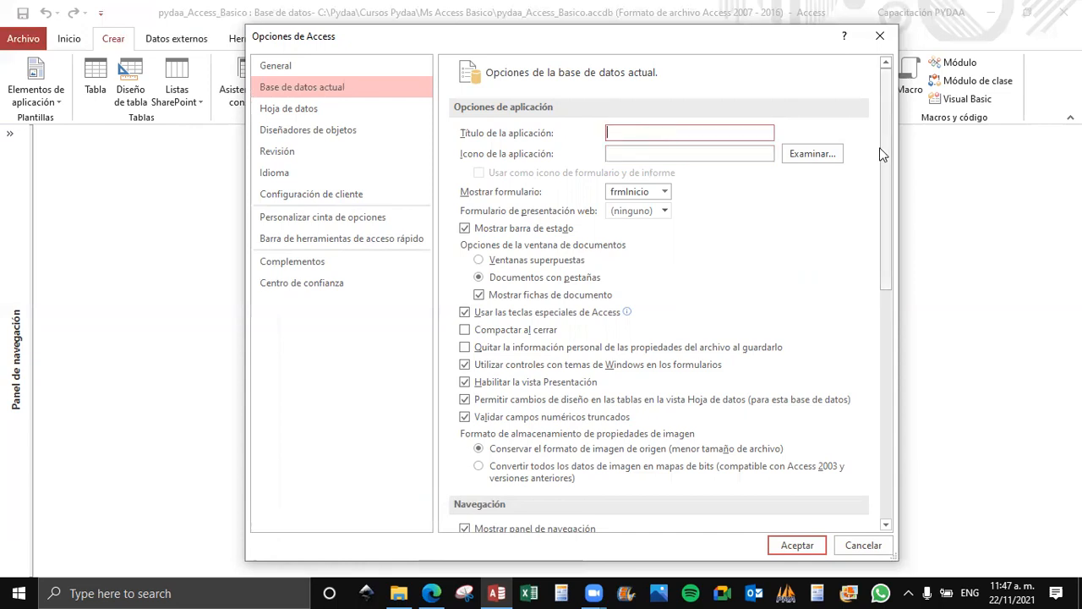
# Enter Pydaa as the application title and replace it with MyApp.
pyautogui.write('Pydaa')
pyautogui.moveTo(640, 127); pyautogui.dragTo(578, 127)
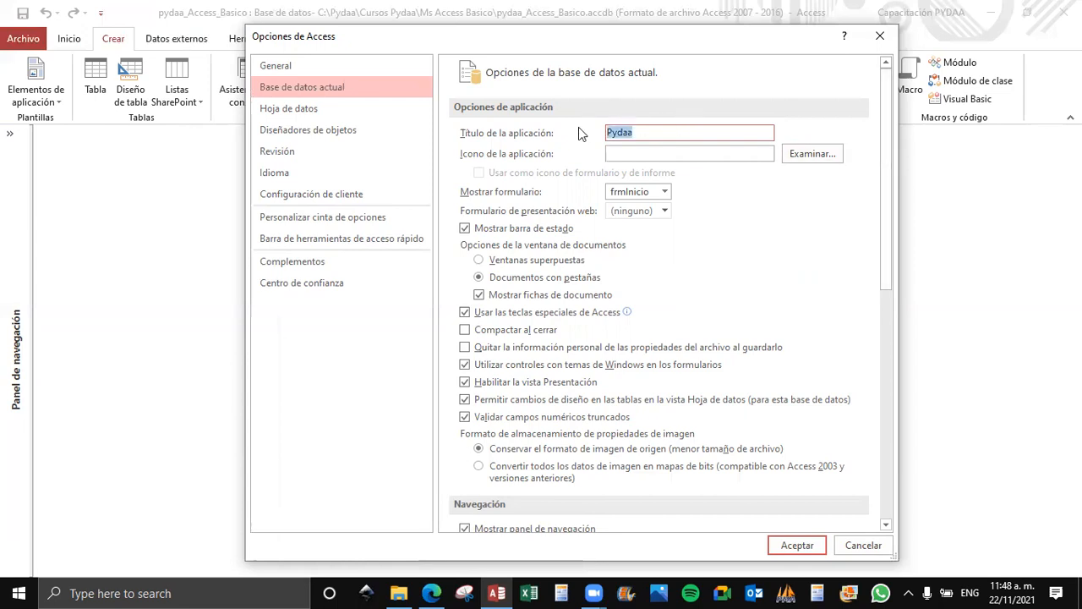
pyautogui.write('MyApp')
pyautogui.click(642, 152)
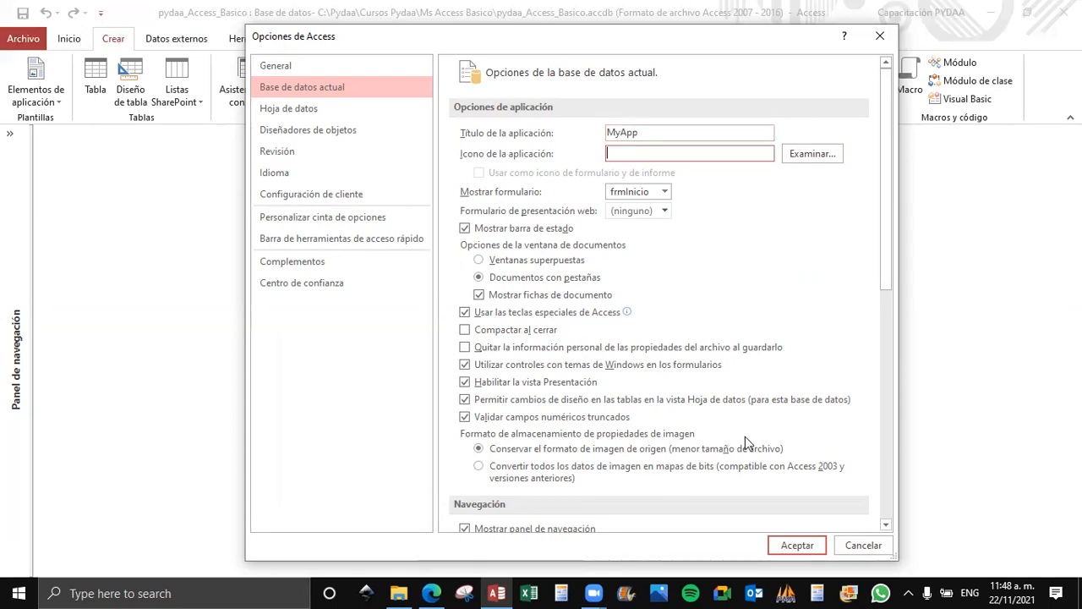
pyautogui.click(785, 548)
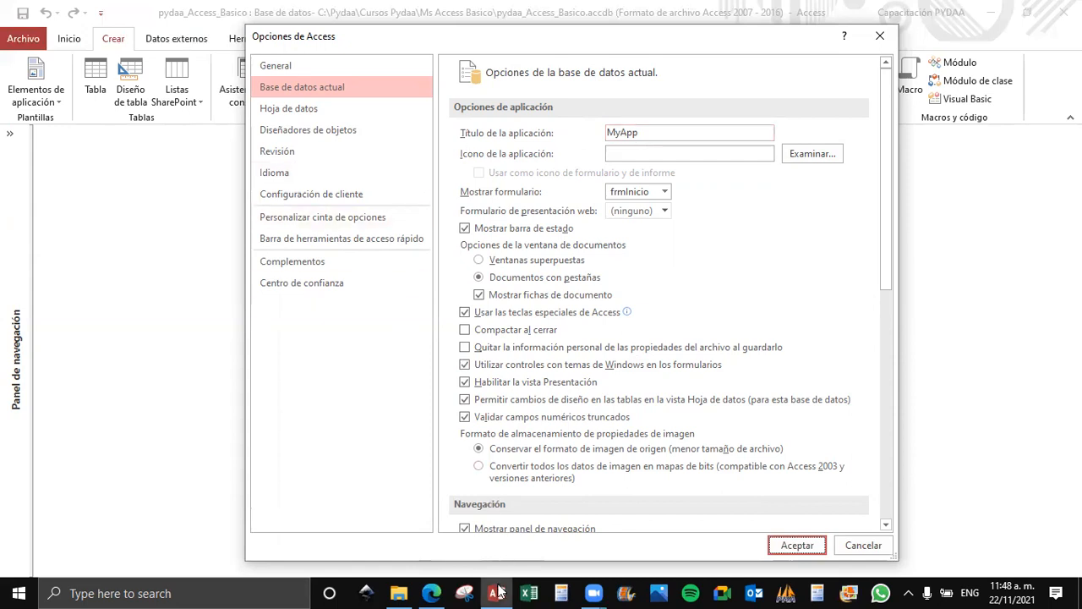
# Try to close the Access window from its taskbar preview while the options are still open.
pyautogui.moveTo(498, 591)
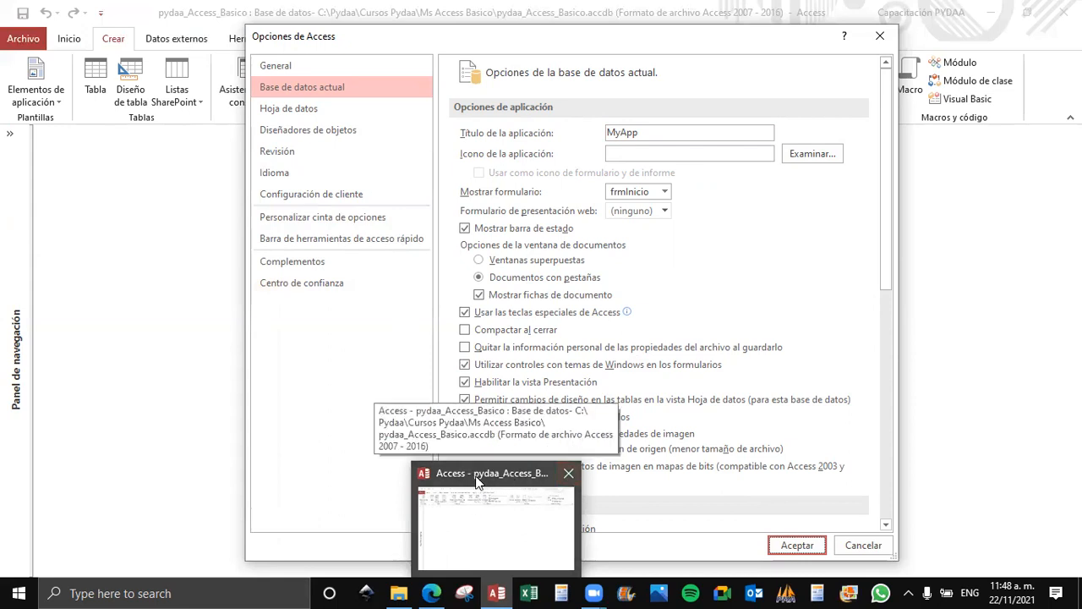
pyautogui.click(564, 474)
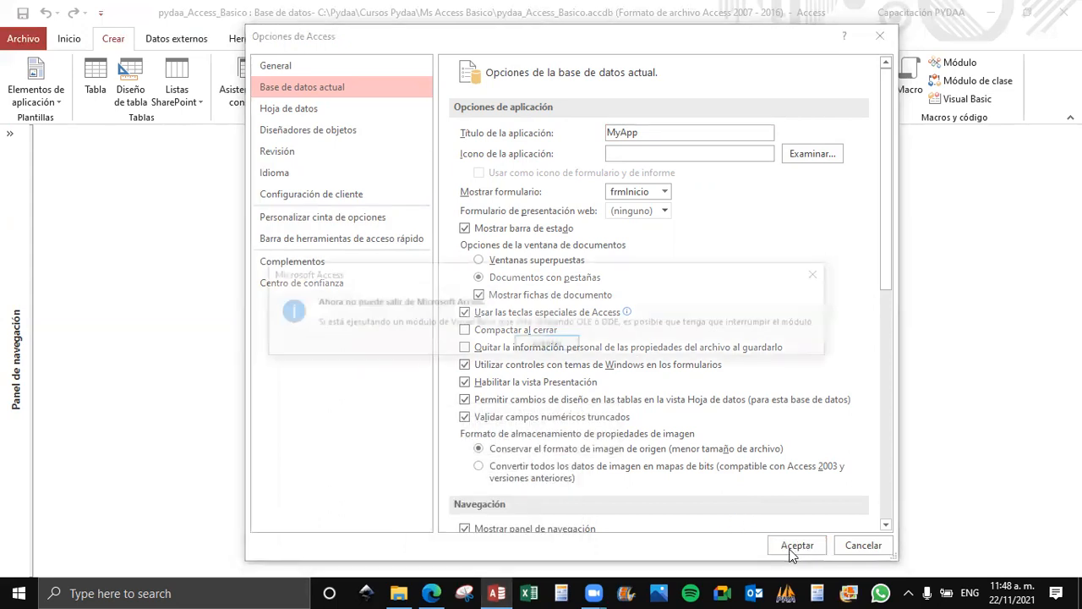
pyautogui.click(530, 346)
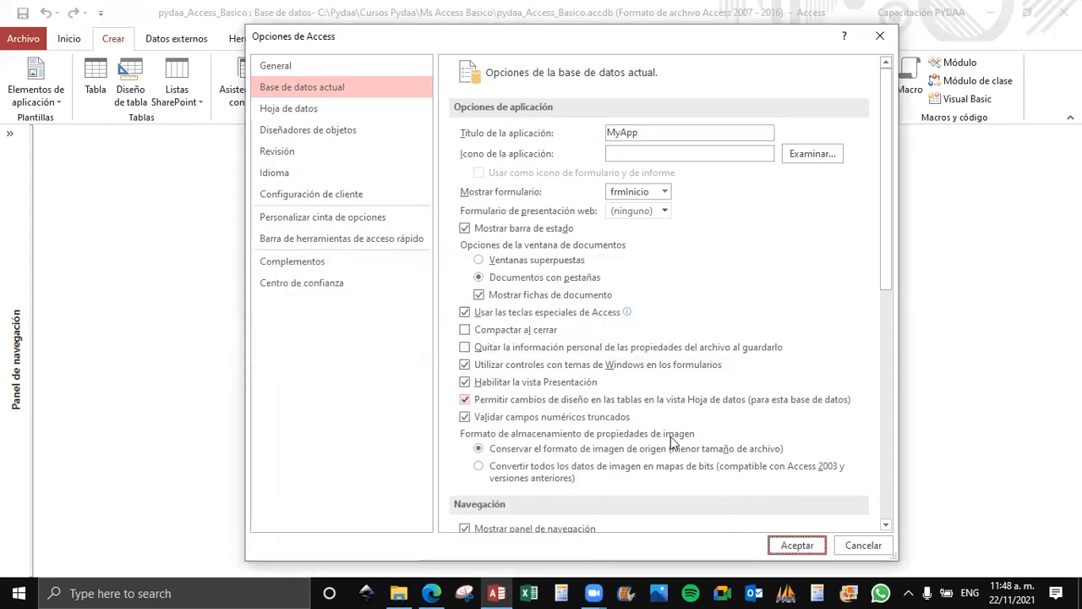
# Apply the changed options and close the current database, returning to the file page.
pyautogui.click(797, 545)
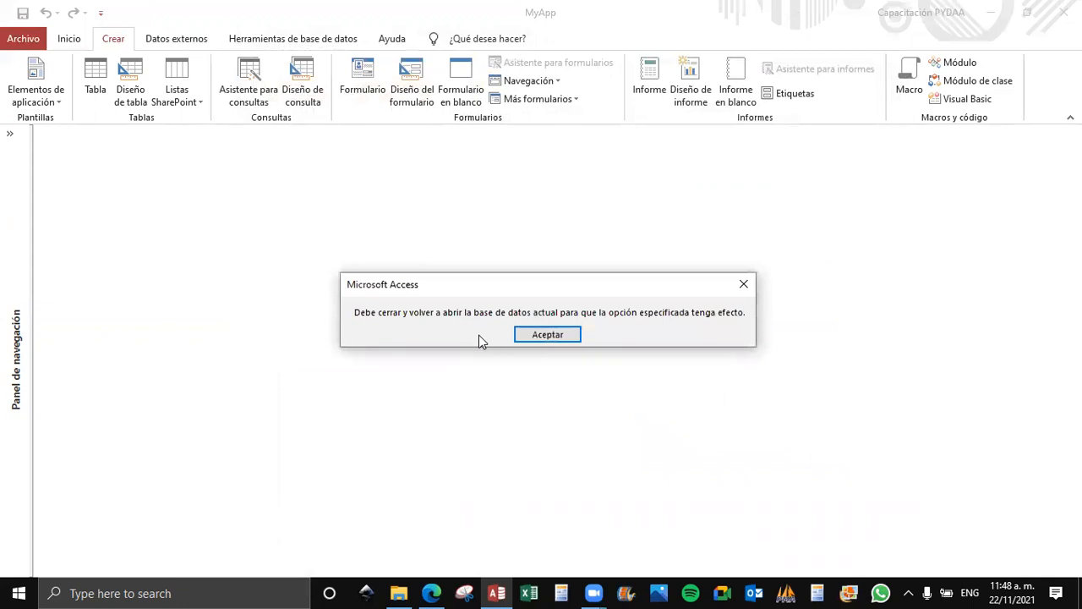
pyautogui.click(538, 335)
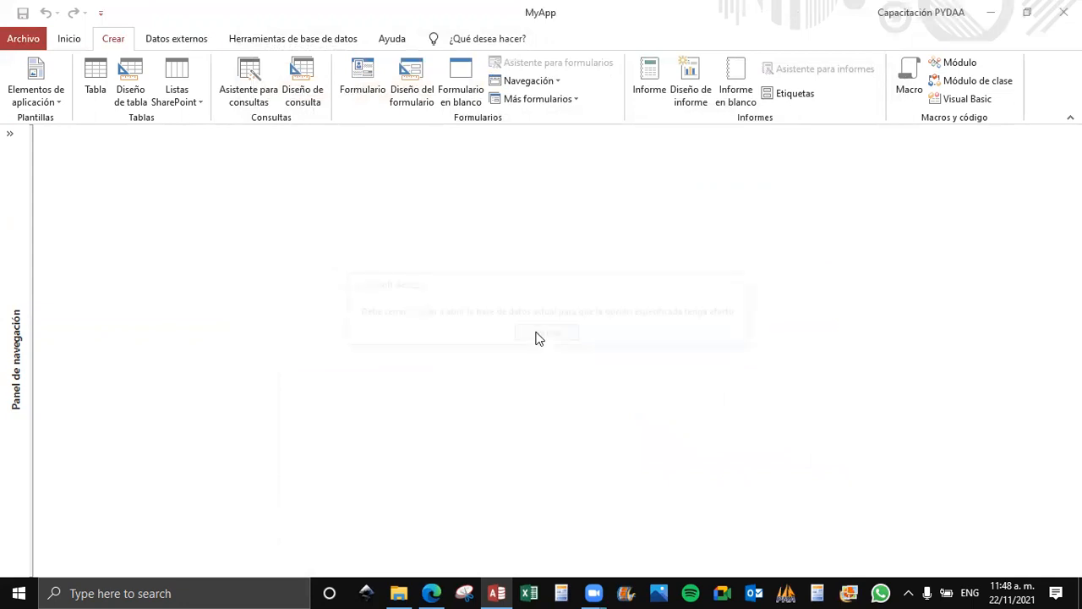
pyautogui.click(29, 38)
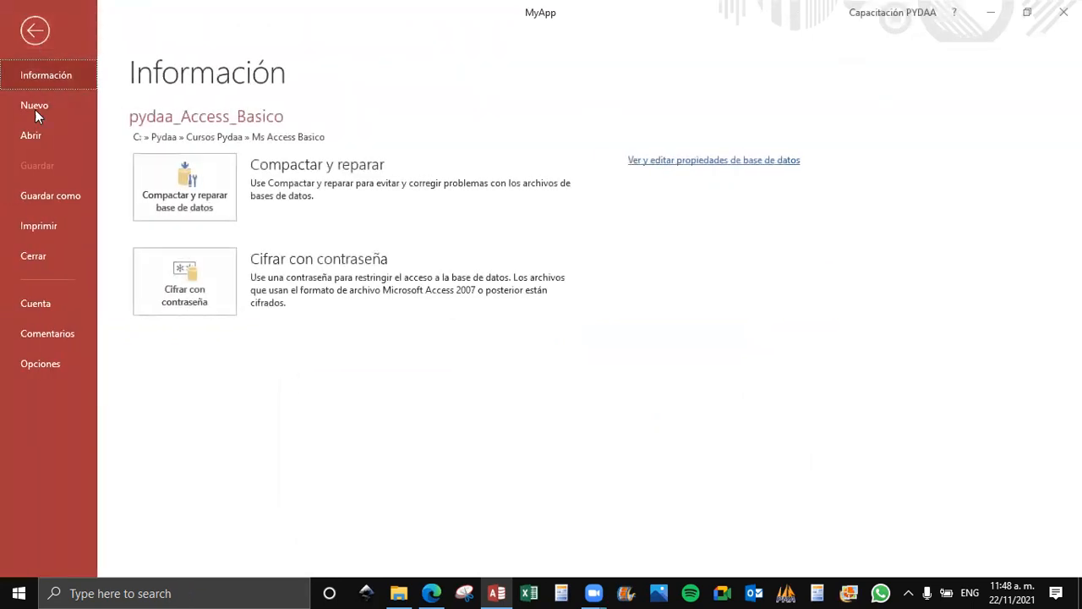
pyautogui.click(31, 251)
pyautogui.click(23, 39)
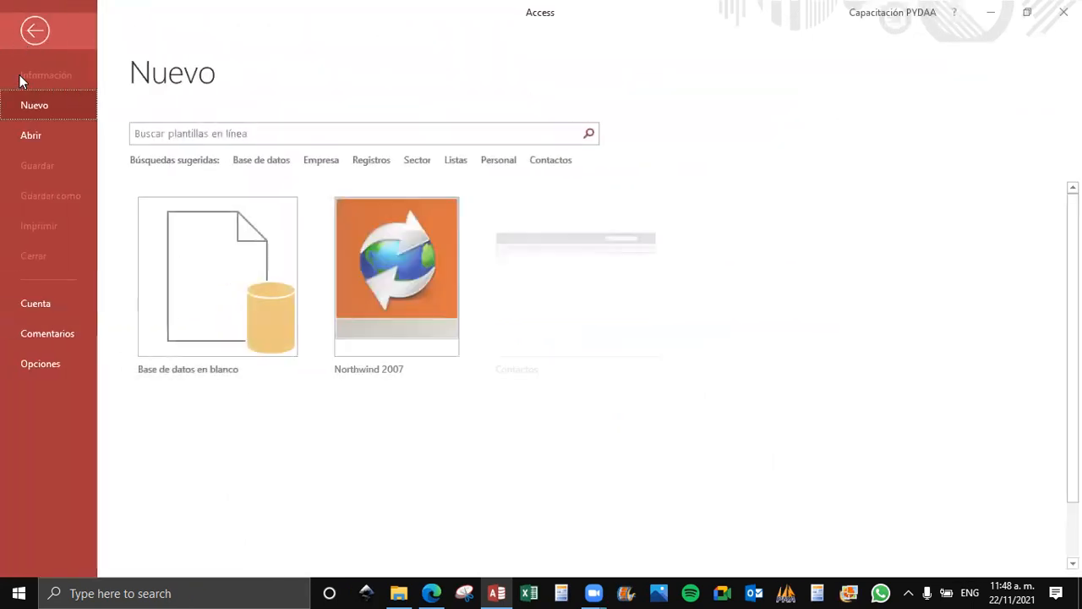
# Reopen the pydaa_Access_Basico database from the Ms Access Basico folder and close its startup form.
pyautogui.click(28, 137)
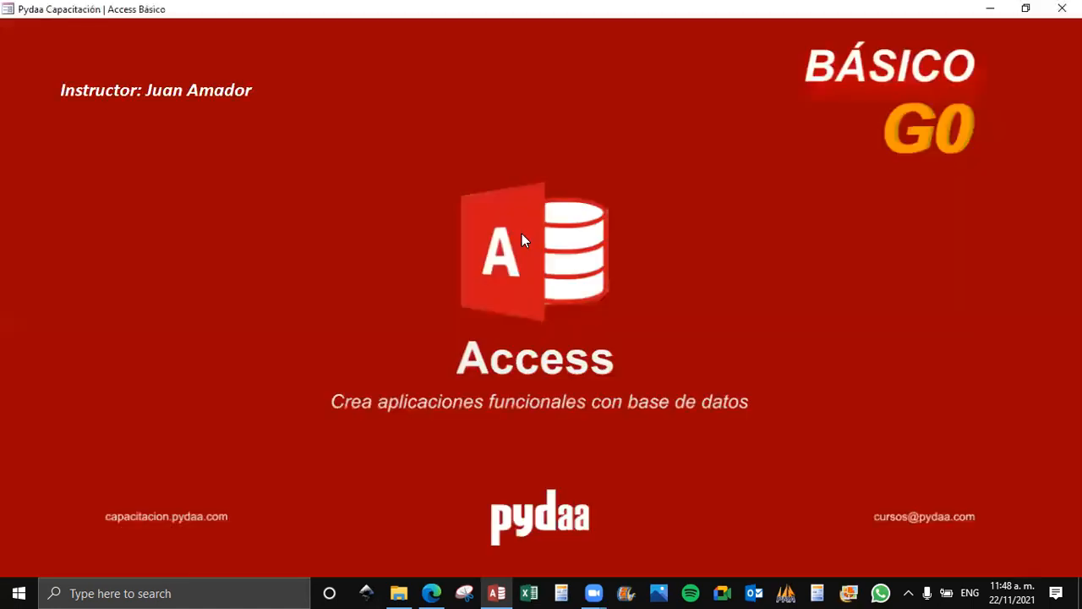
pyautogui.click(1062, 8)
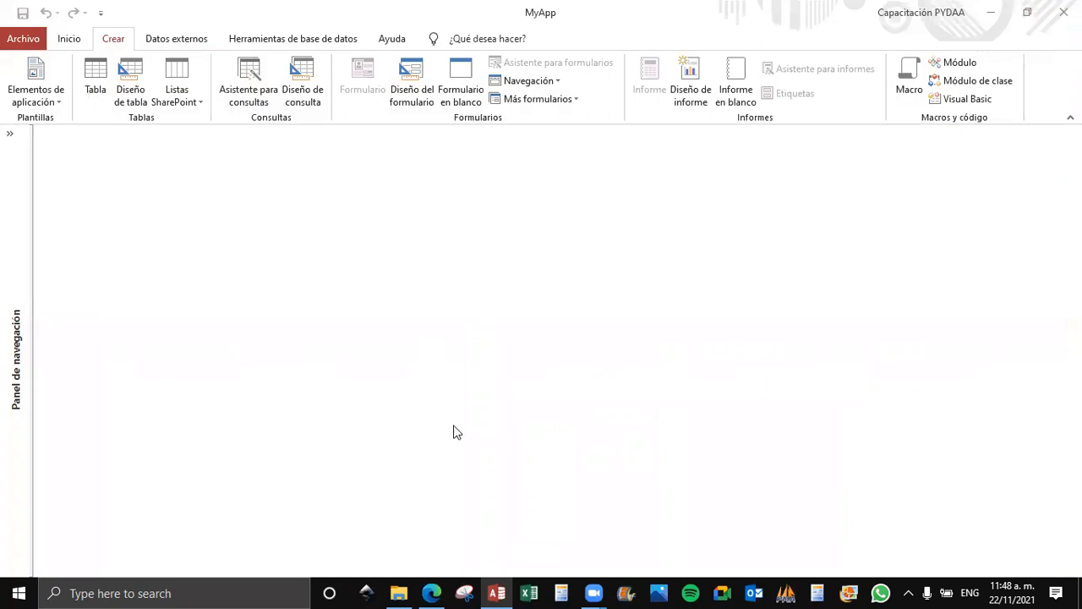
# Open the Access options for the current database and go to the application icon field.
pyautogui.moveTo(501, 591)
pyautogui.click(27, 39)
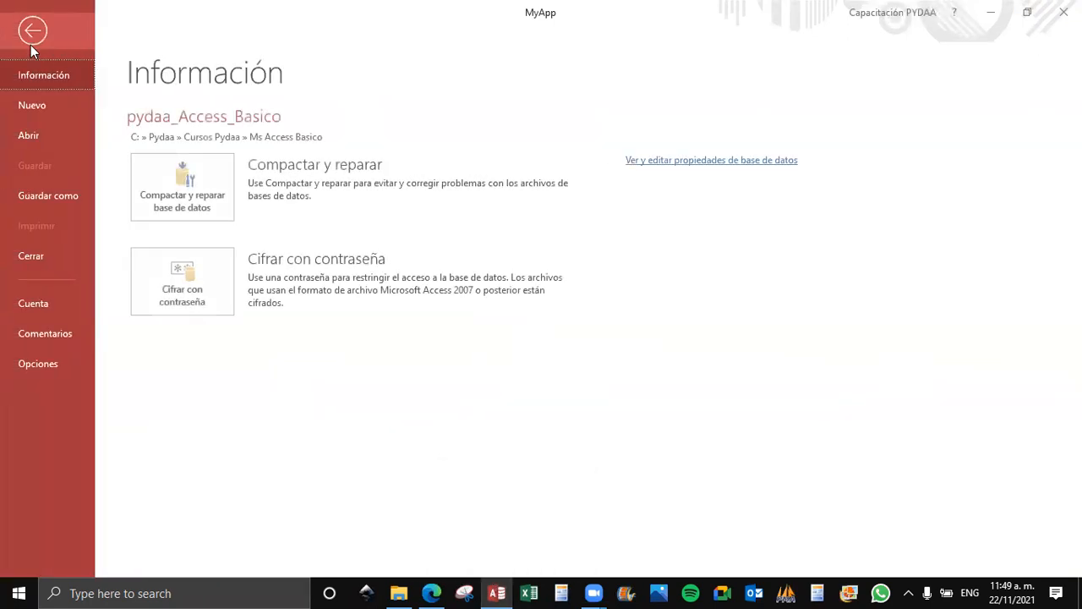
pyautogui.click(27, 368)
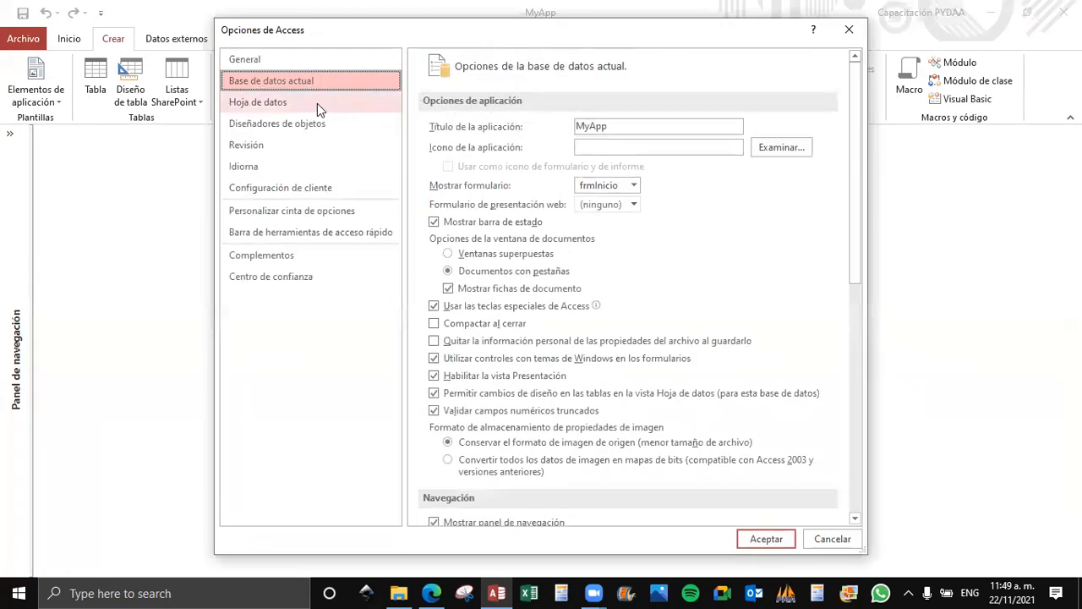
pyautogui.click(317, 103)
pyautogui.click(275, 84)
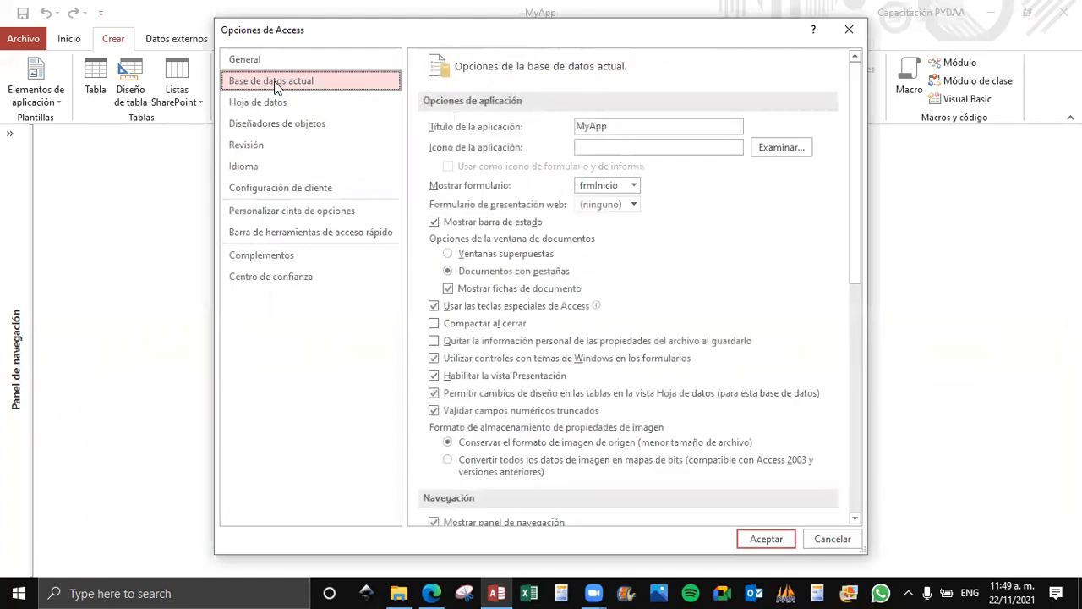
pyautogui.click(599, 150)
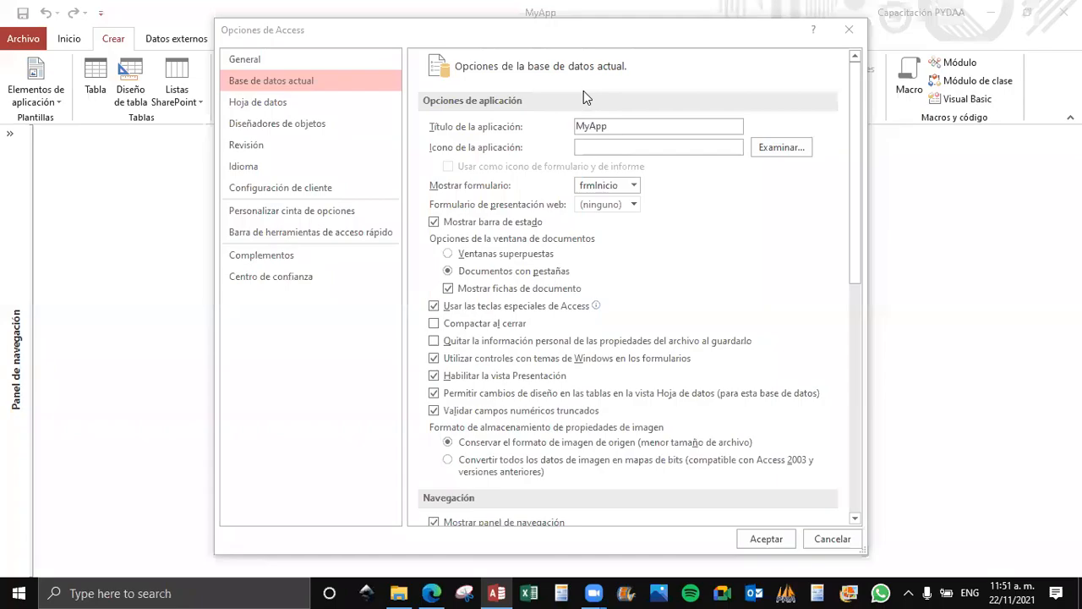
pyautogui.click(727, 146)
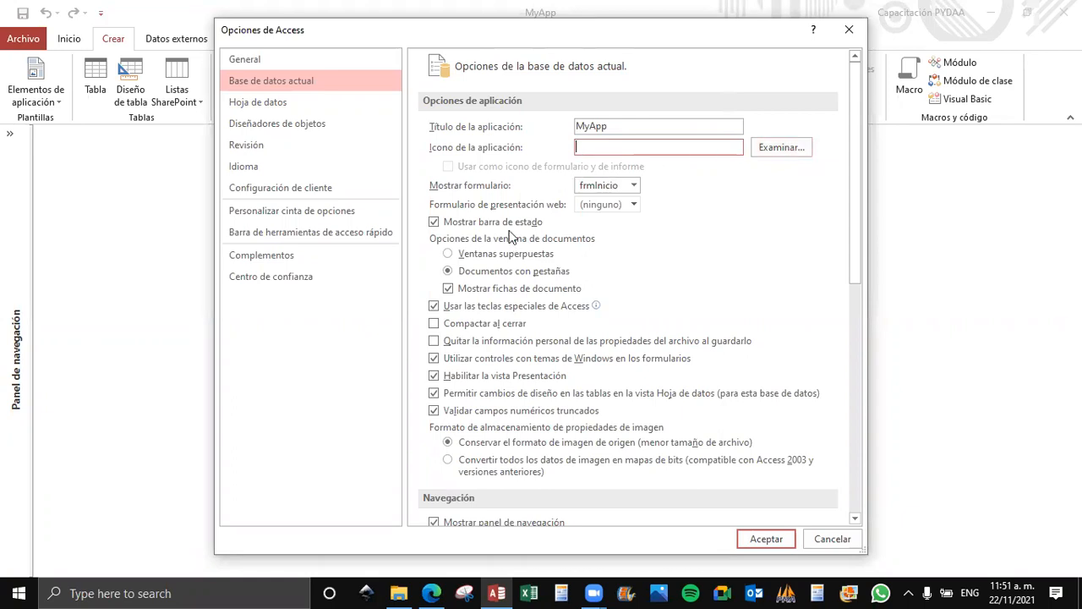
# Switch to File Explorer and copy the path of the Ms Access Basico folder.
pyautogui.click(395, 593)
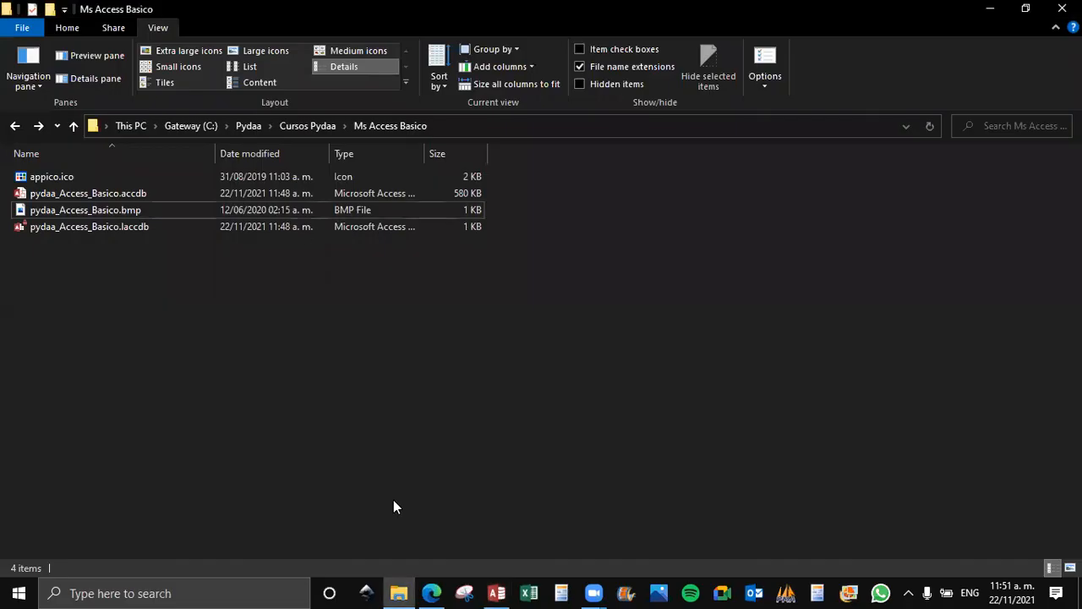
pyautogui.click(464, 125)
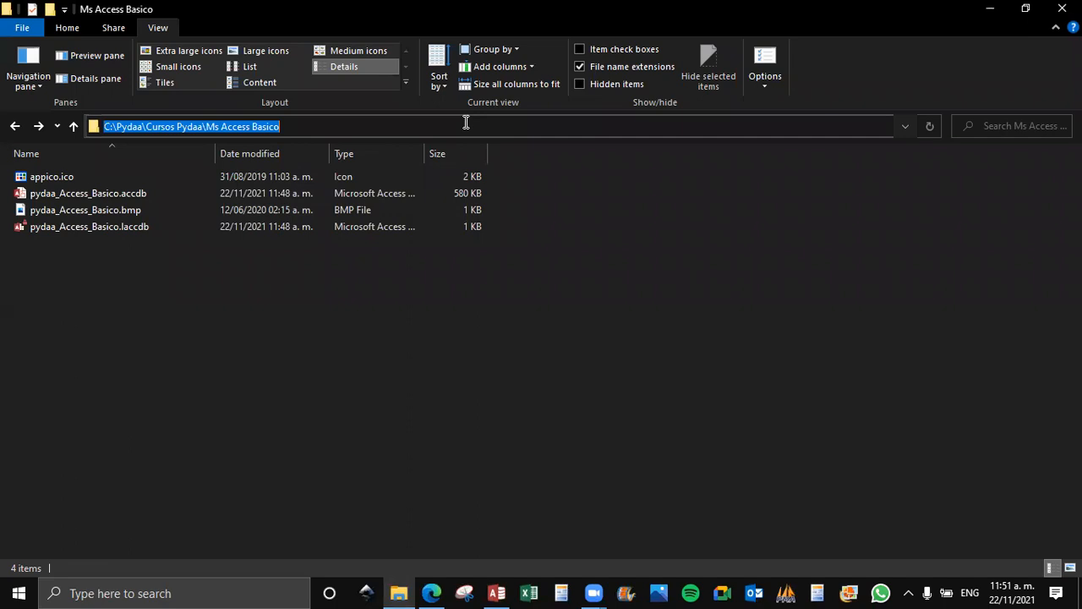
pyautogui.click(519, 391)
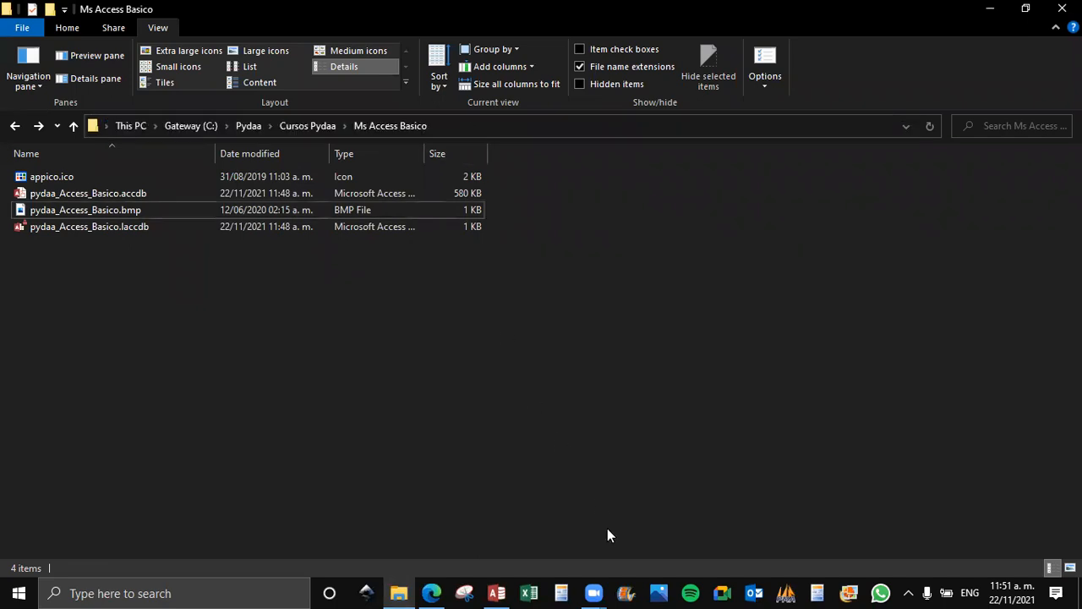
# Return to Access, choose appico.ico from the copied folder path as the application icon, and apply the options.
pyautogui.click(496, 592)
pyautogui.click(778, 148)
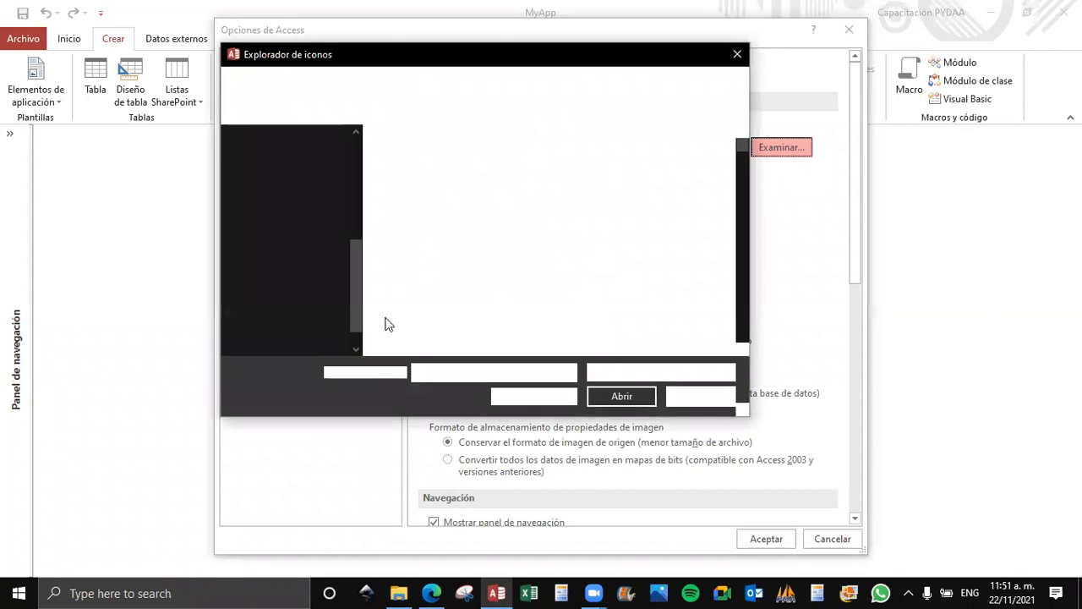
pyautogui.hotkey('ctrl', 'v')
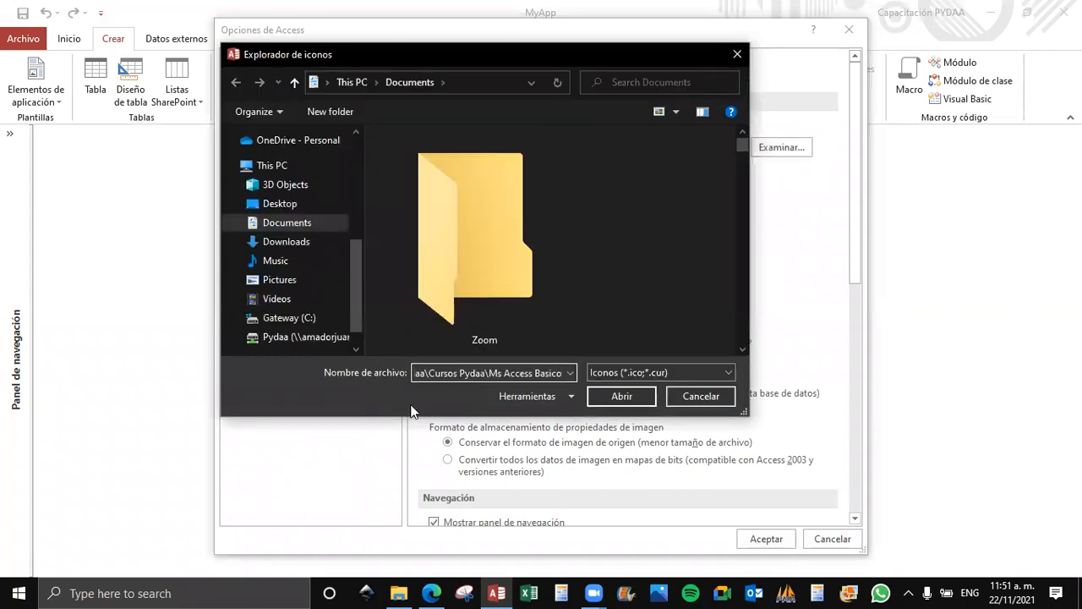
pyautogui.press('Return')
pyautogui.click(398, 172)
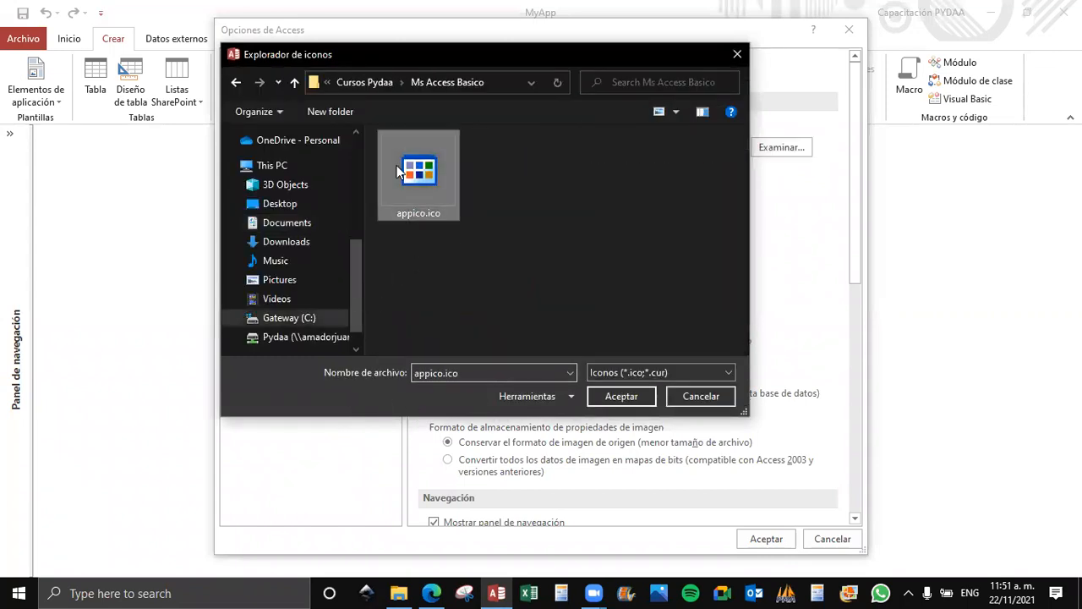
pyautogui.click(607, 398)
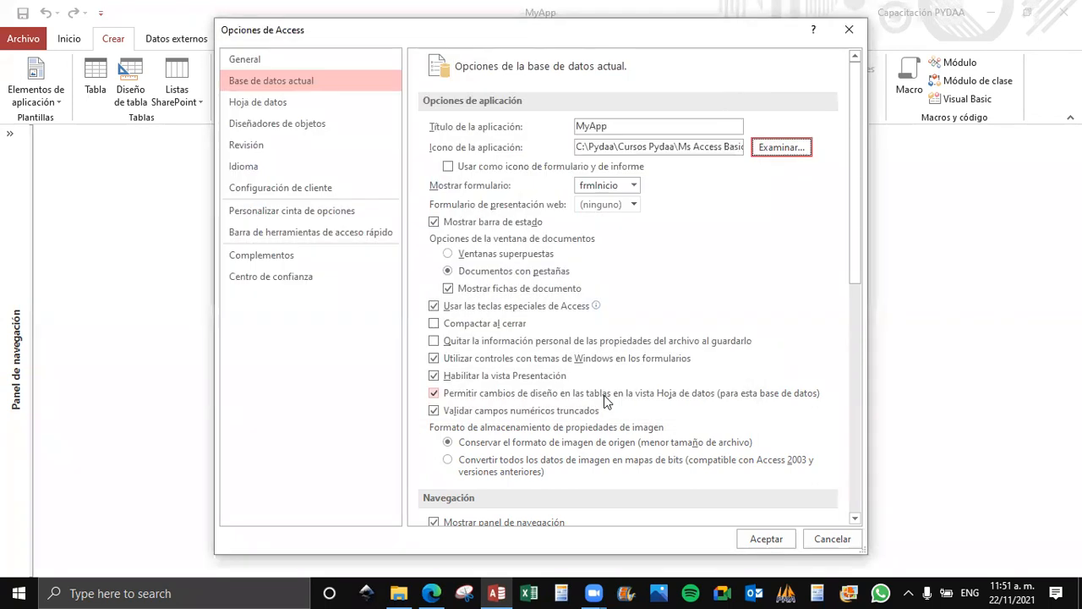
pyautogui.click(755, 539)
pyautogui.click(547, 333)
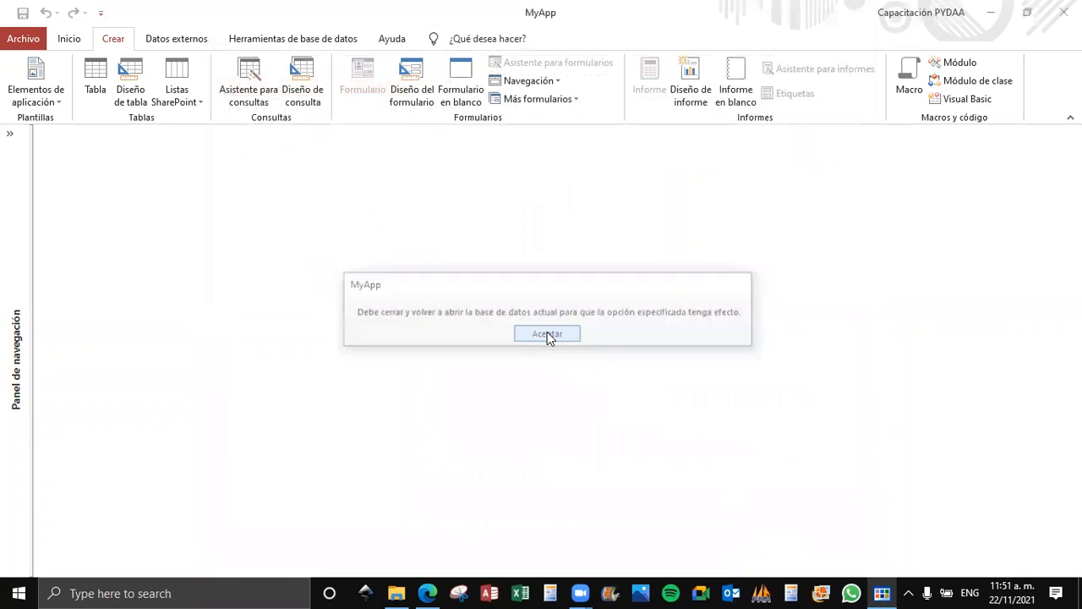
# Close the current database, reopen pydaa_Access_Basico from the recent files, and close its startup form.
pyautogui.click(34, 38)
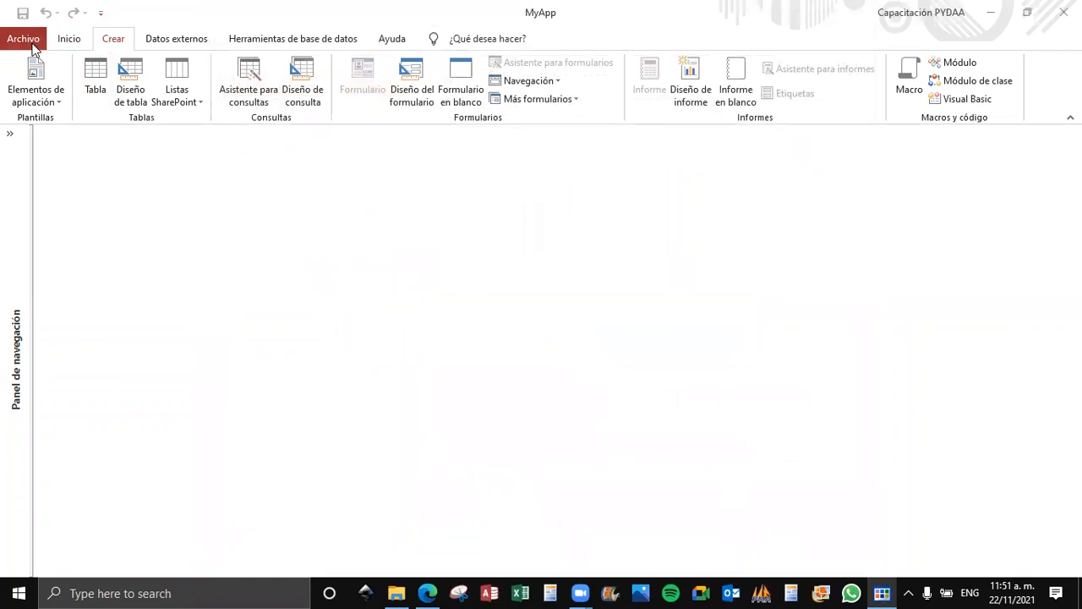
pyautogui.click(38, 248)
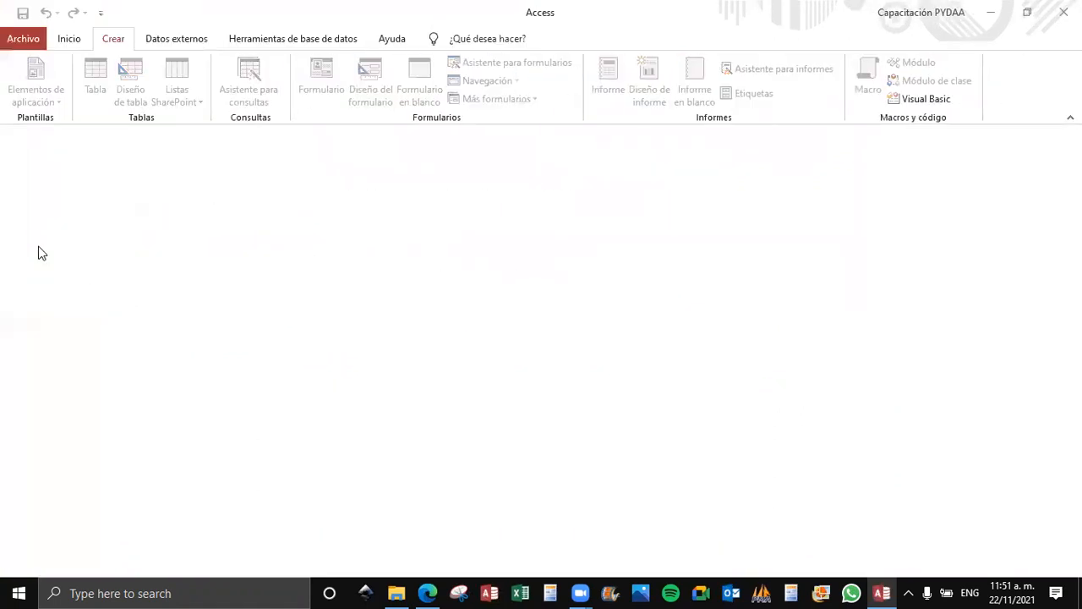
pyautogui.click(24, 40)
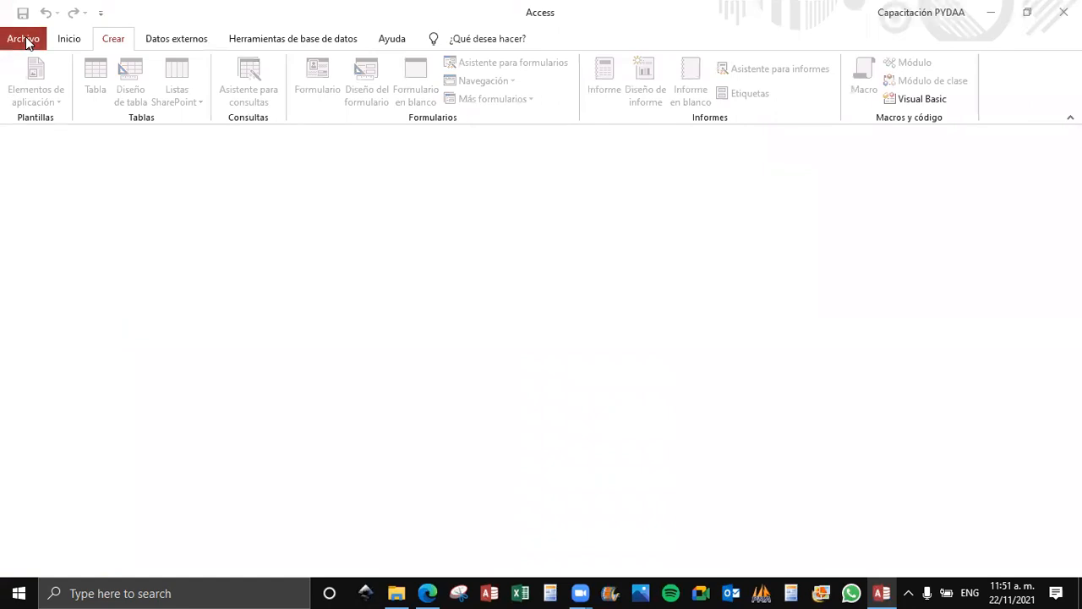
pyautogui.click(28, 137)
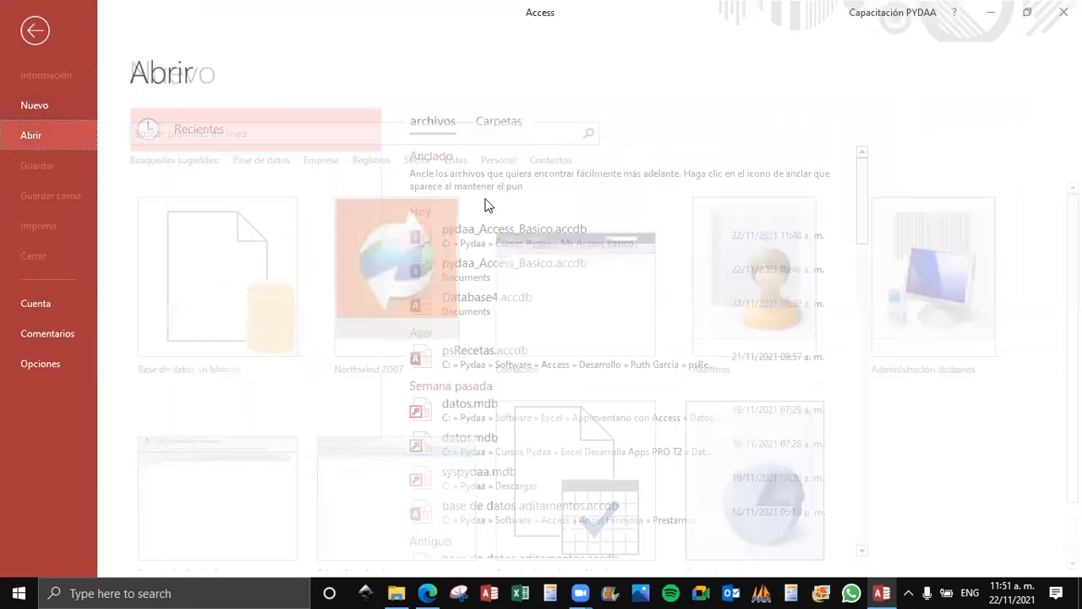
pyautogui.click(513, 238)
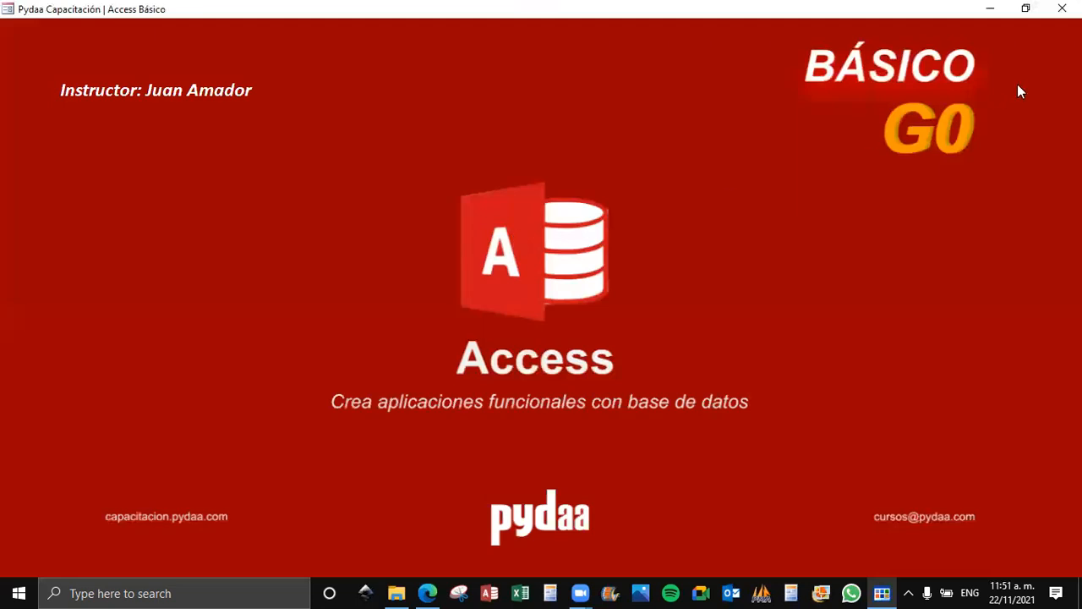
pyautogui.click(1062, 8)
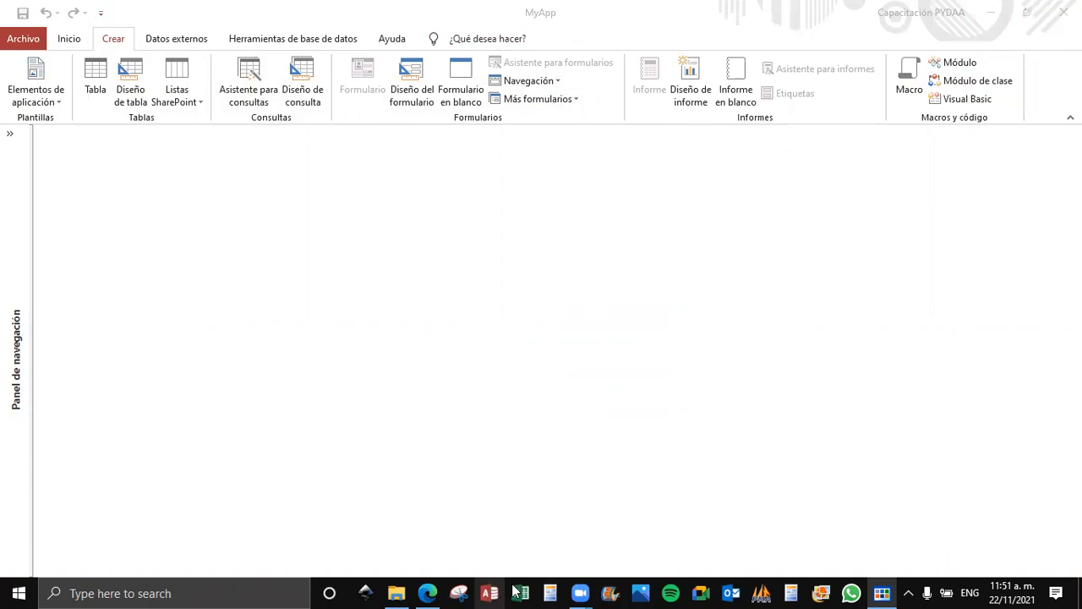
# Examine the application's title and icon in the taskbar preview and the window switcher, returning to MyApp.
pyautogui.moveTo(882, 593)
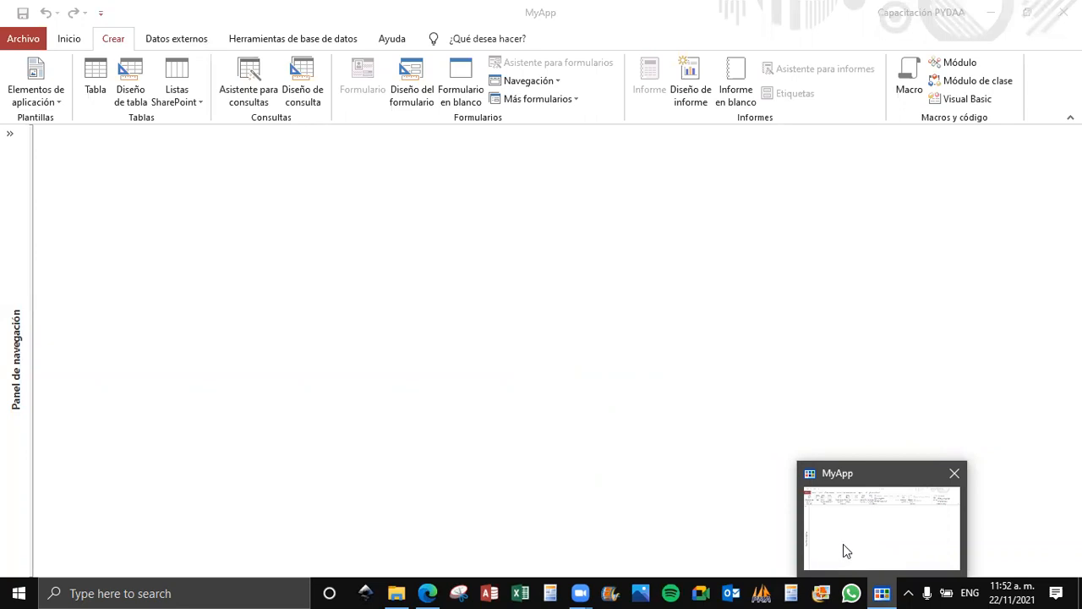
pyautogui.click(437, 317)
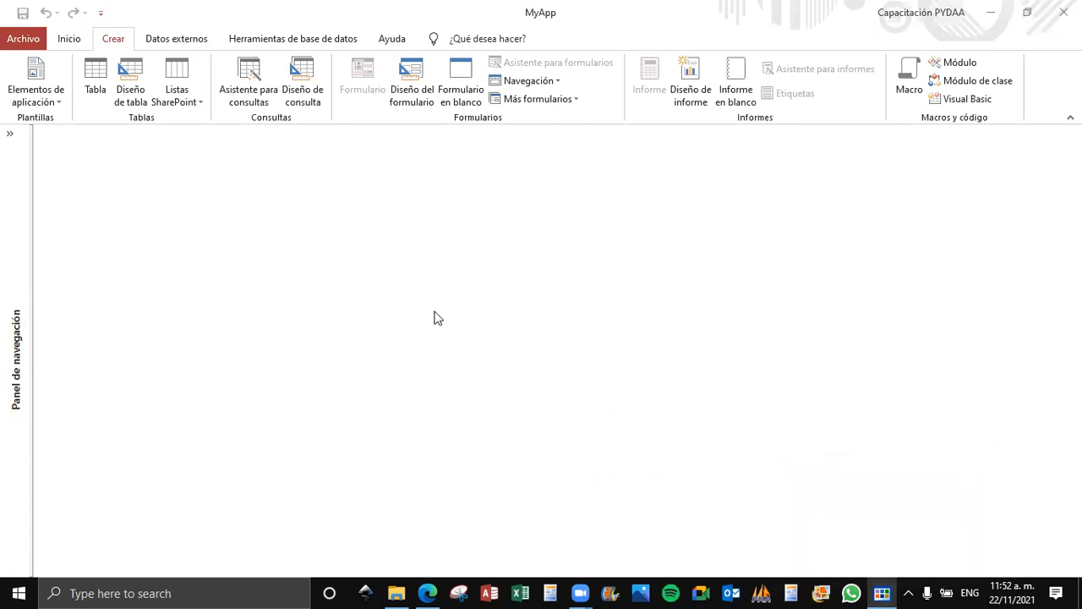
pyautogui.hotkey('alt', 'Tab')
pyautogui.hotkey('alt', 'Tab')
pyautogui.hotkey('alt', 'Tab')
pyautogui.hotkey('alt', 'Tab')
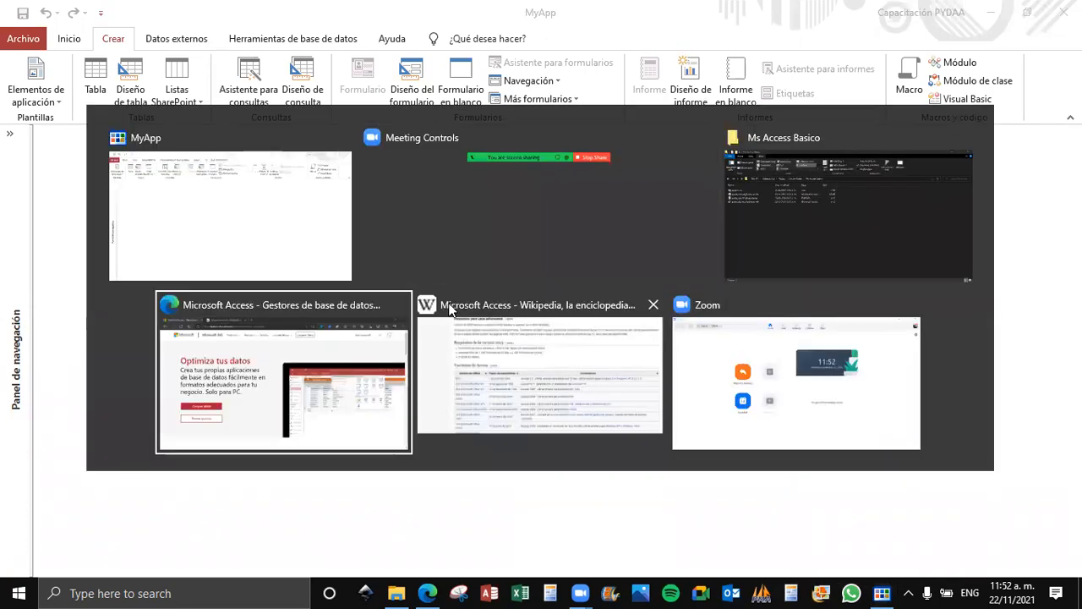
pyautogui.hotkey('alt', 'Tab')
pyautogui.hotkey('alt', 'Tab')
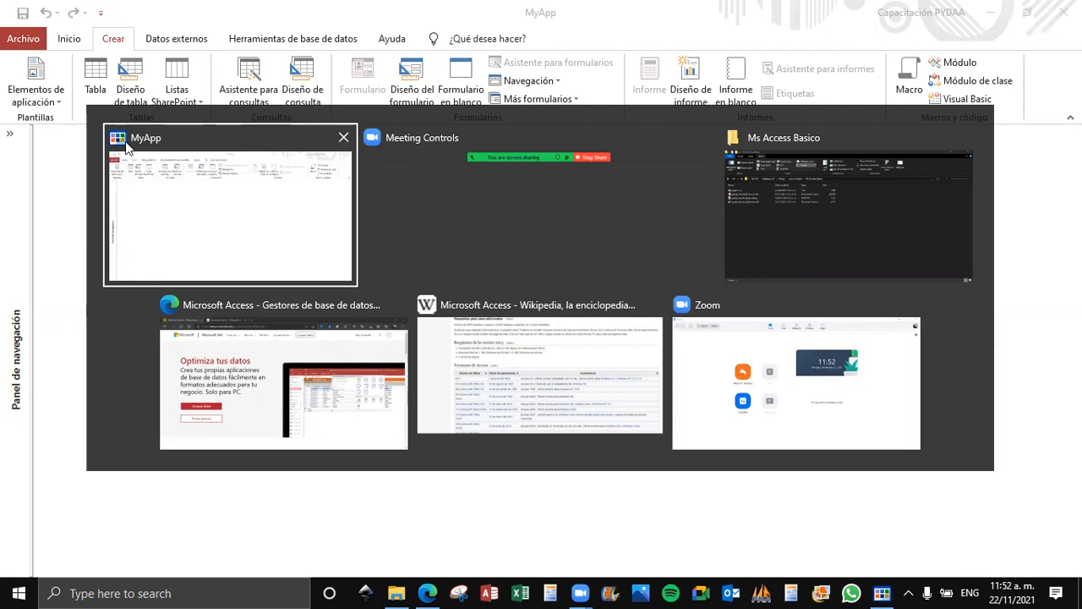
pyautogui.click(178, 169)
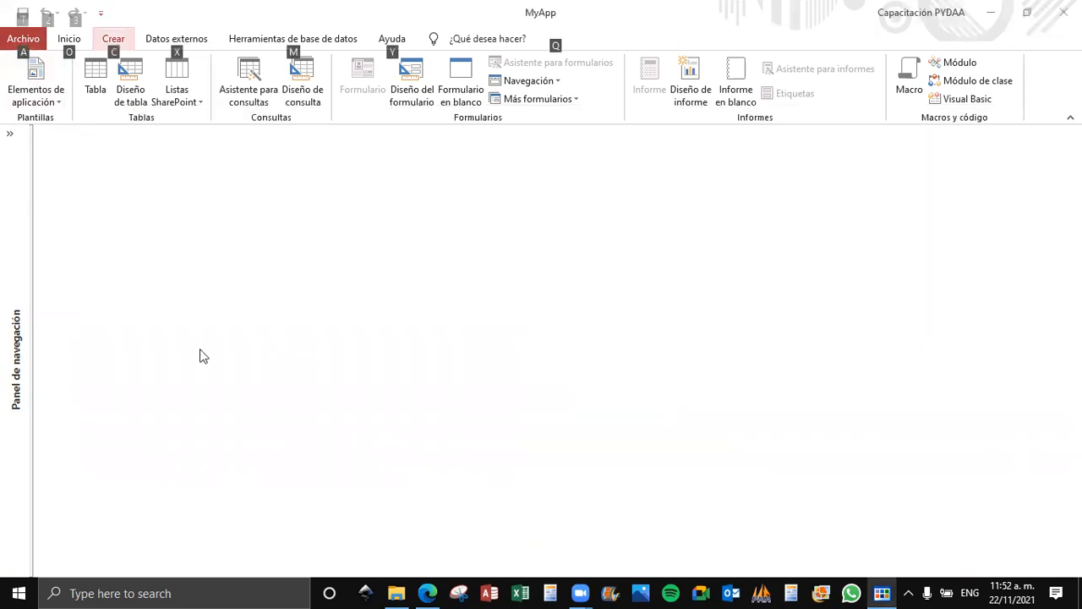
pyautogui.click(38, 37)
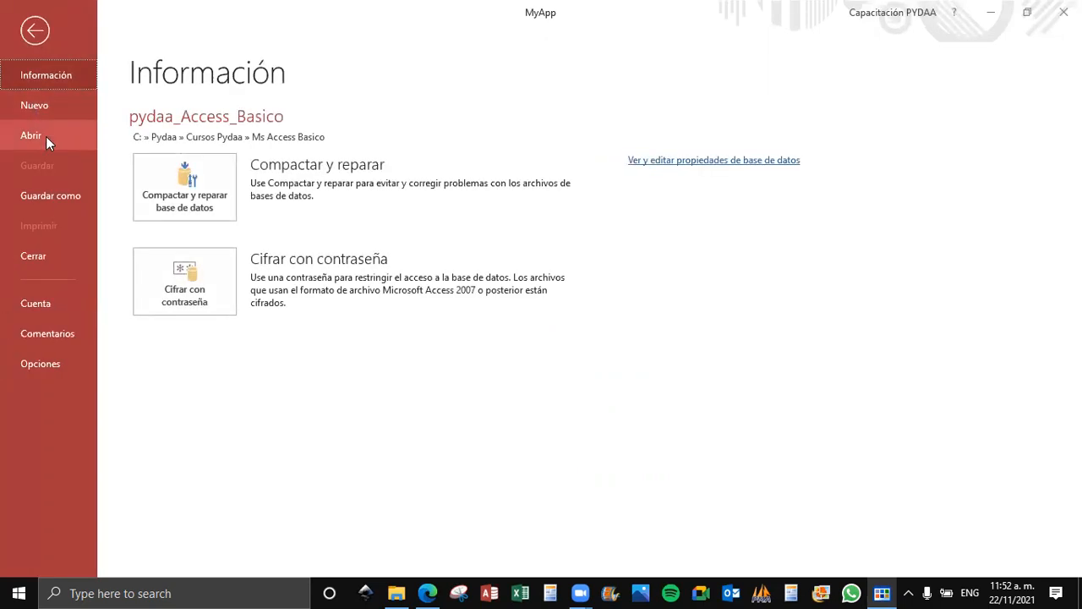
pyautogui.click(32, 366)
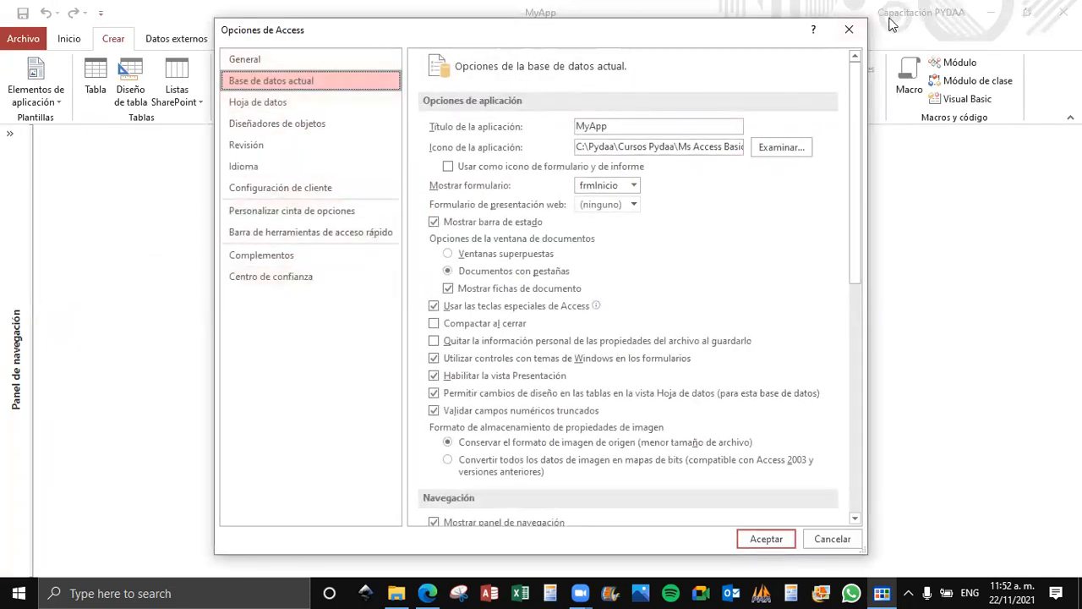
pyautogui.click(846, 32)
# Expand the navigation pane and open the frmInicio form to check its window icon.
pyautogui.click(10, 133)
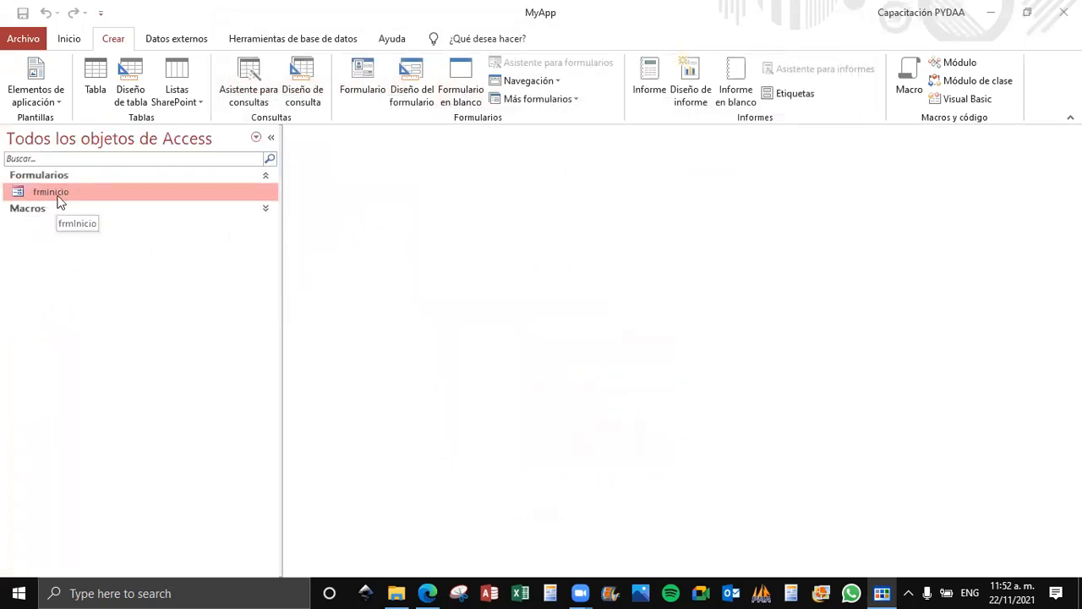
pyautogui.doubleClick(58, 195)
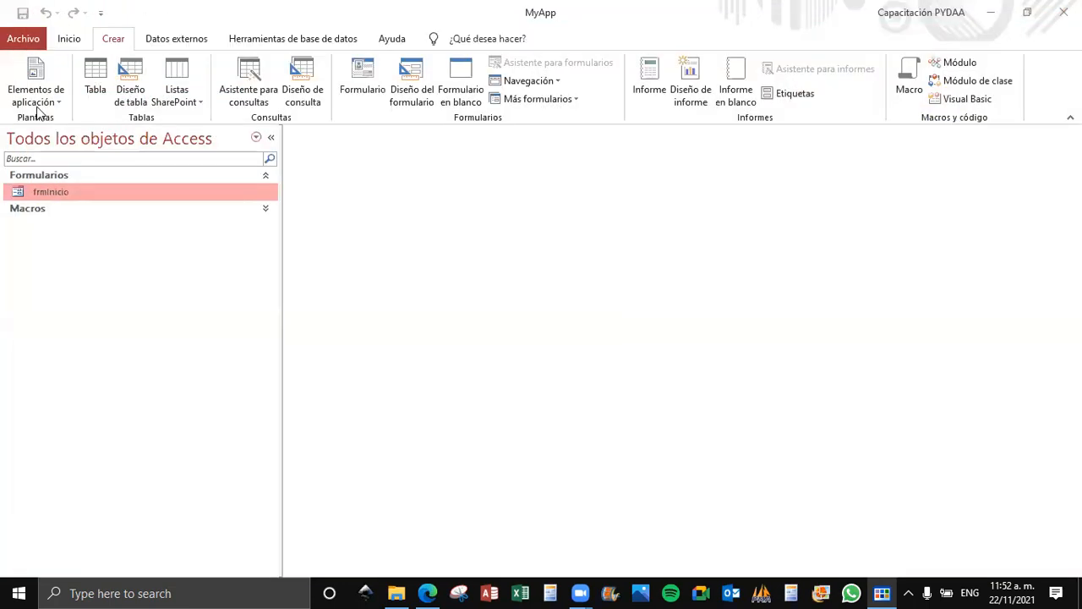
# Enable using the application icon as the form and report icon in the current database options and apply it.
pyautogui.click(24, 39)
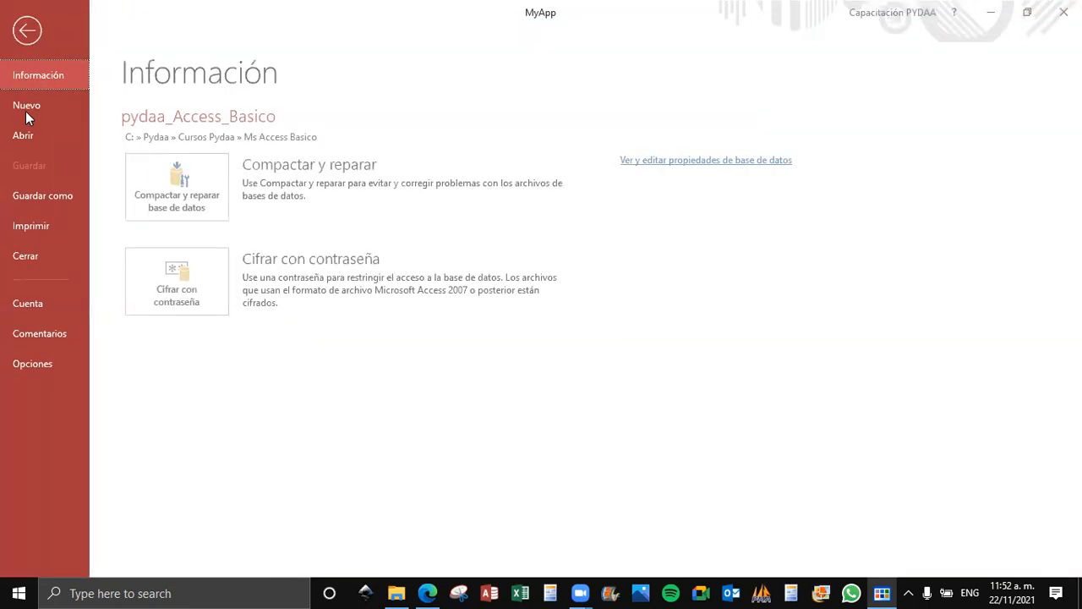
pyautogui.click(36, 364)
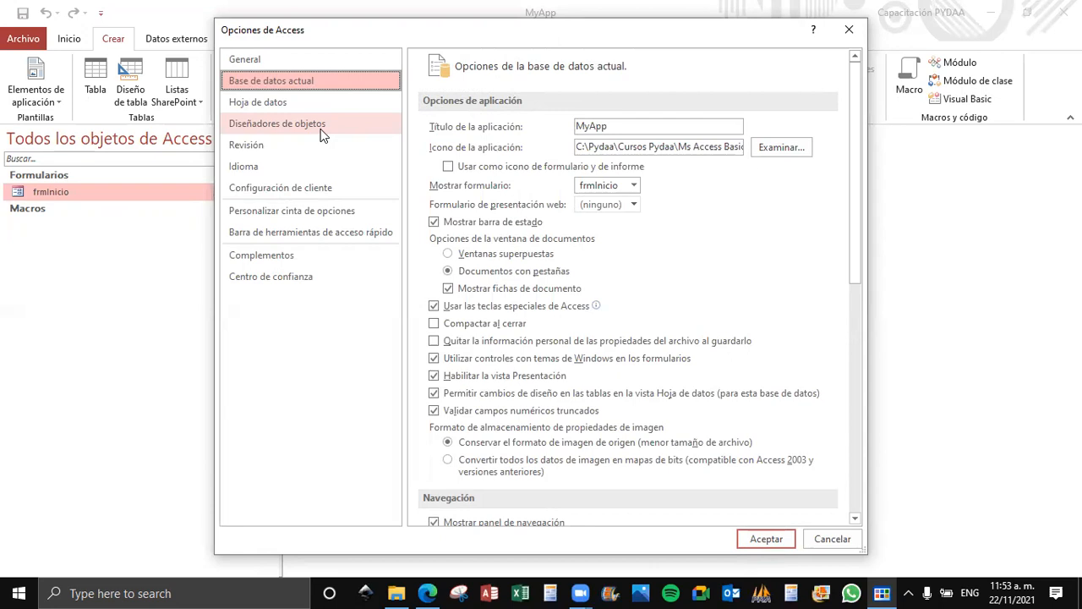
pyautogui.click(669, 146)
pyautogui.moveTo(669, 147); pyautogui.dragTo(622, 147)
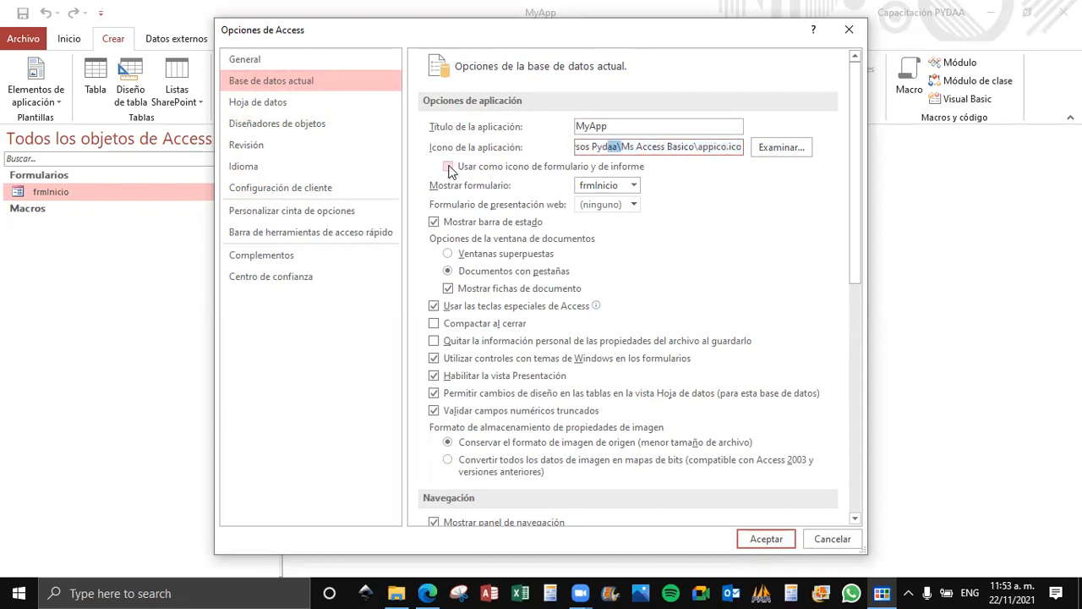
pyautogui.click(449, 167)
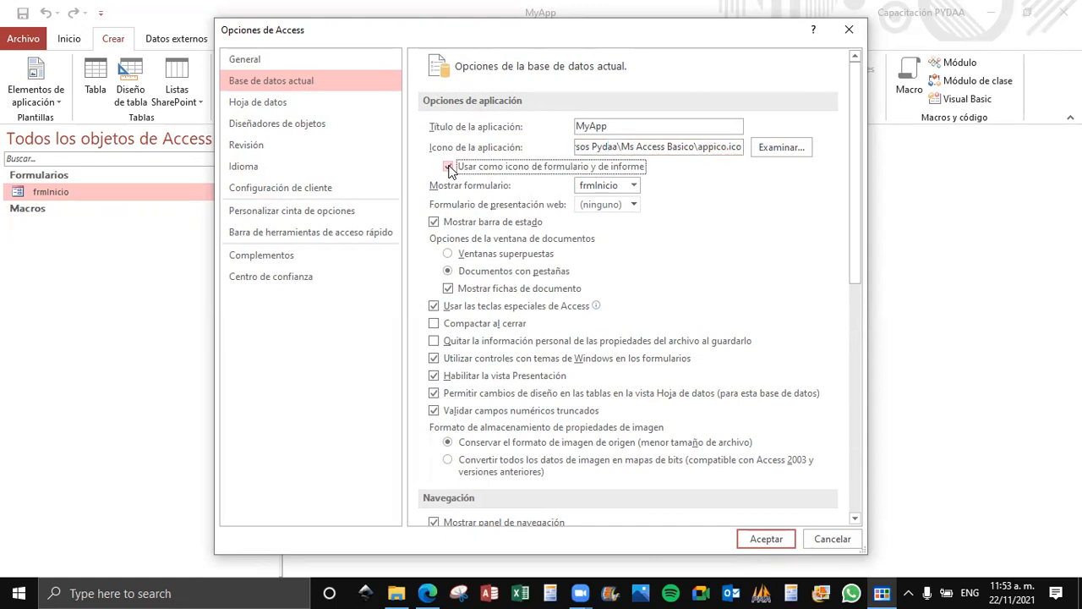
pyautogui.click(759, 539)
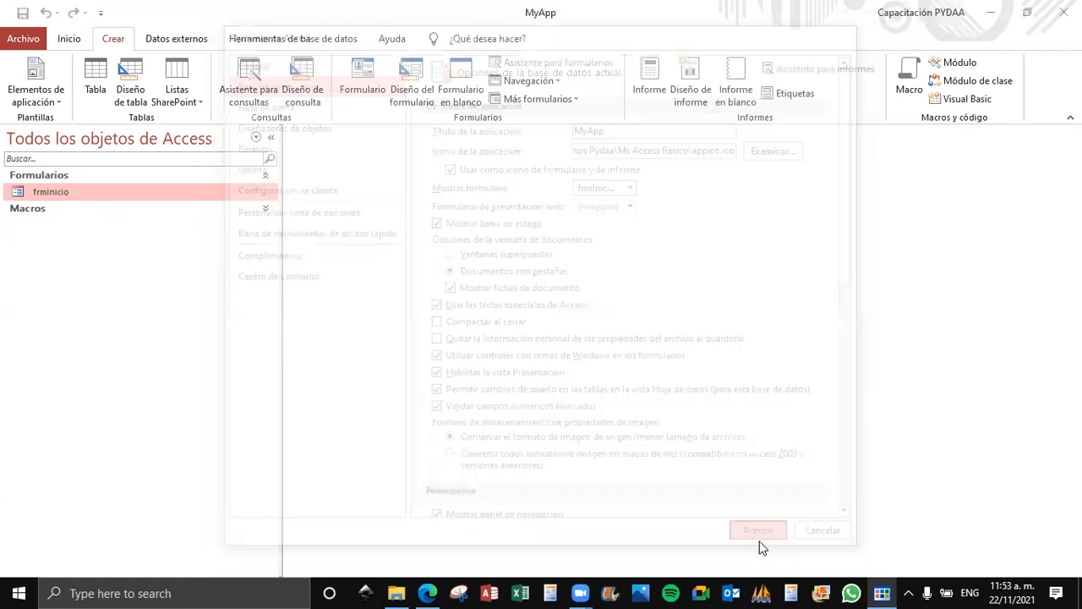
# Close the current database, reopen pydaa_Access_Basico from the recent files, and dismiss its startup form.
pyautogui.click(546, 333)
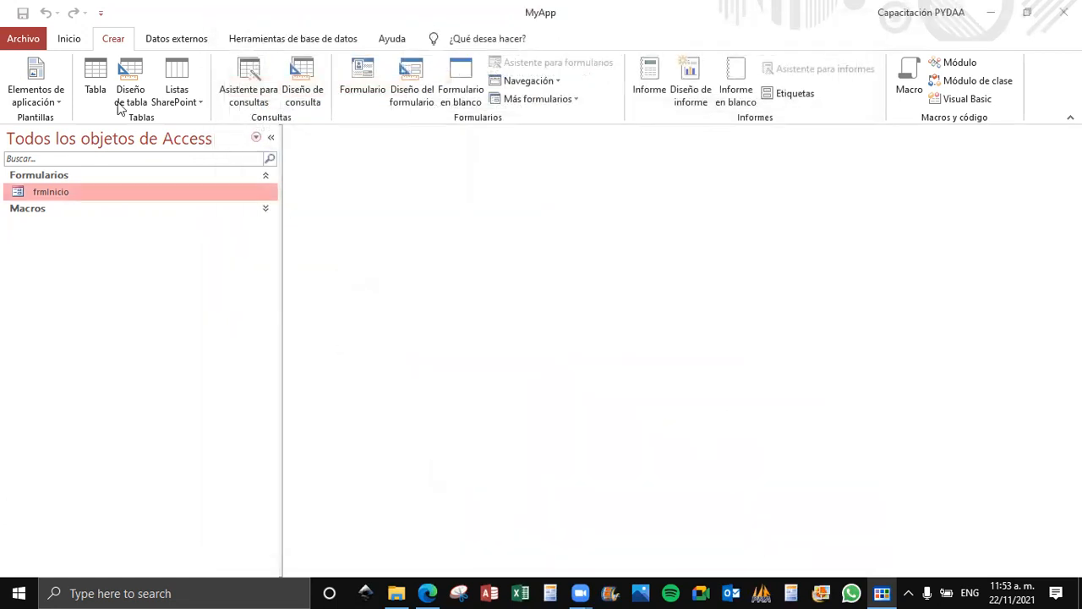
pyautogui.click(25, 39)
pyautogui.click(49, 253)
pyautogui.click(16, 40)
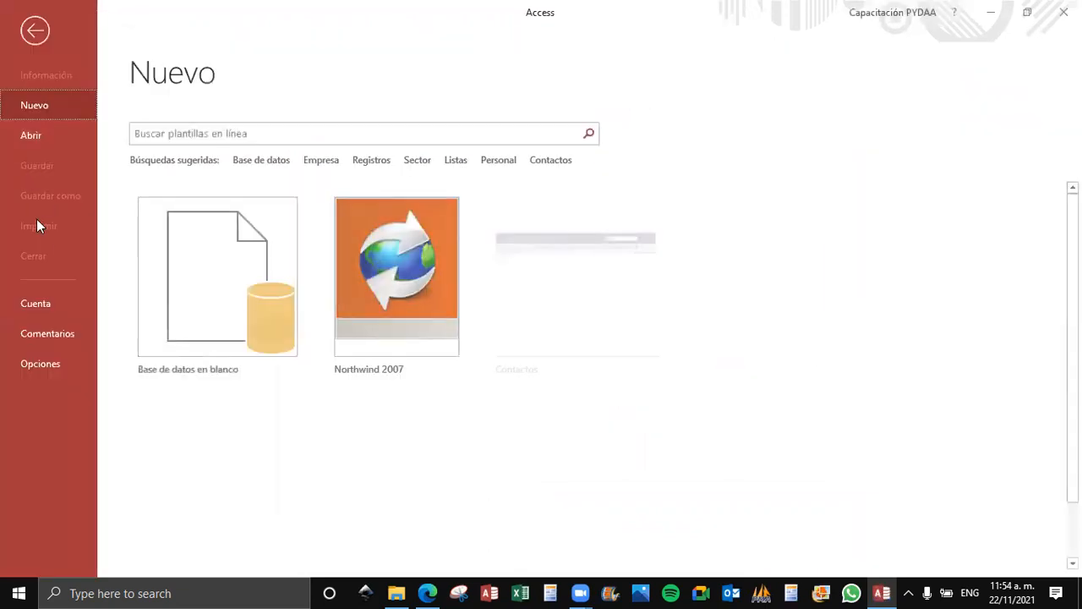
pyautogui.click(48, 138)
pyautogui.click(473, 231)
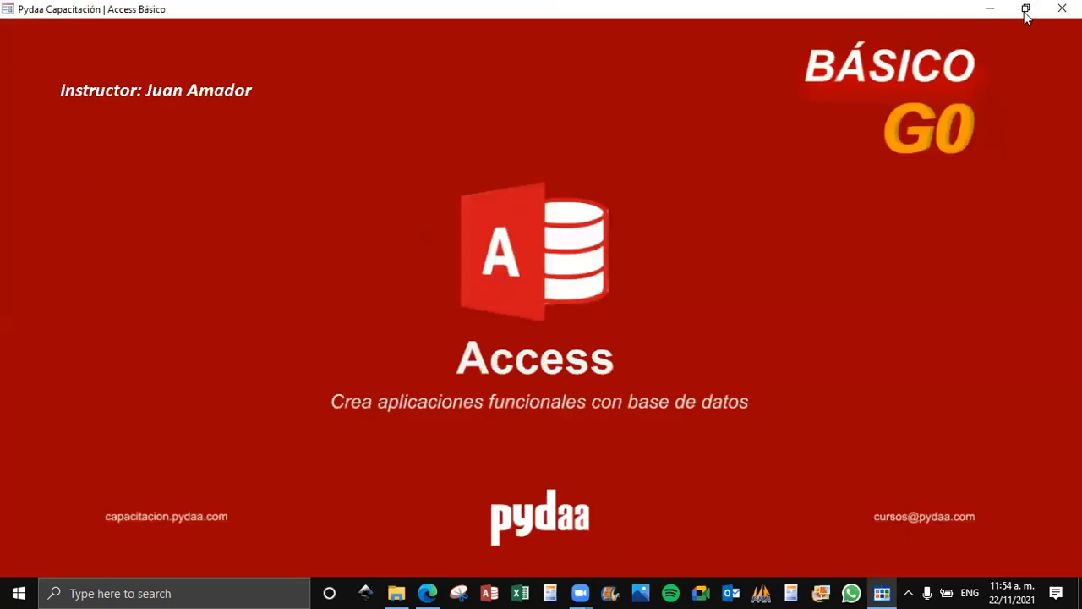
pyautogui.click(1062, 7)
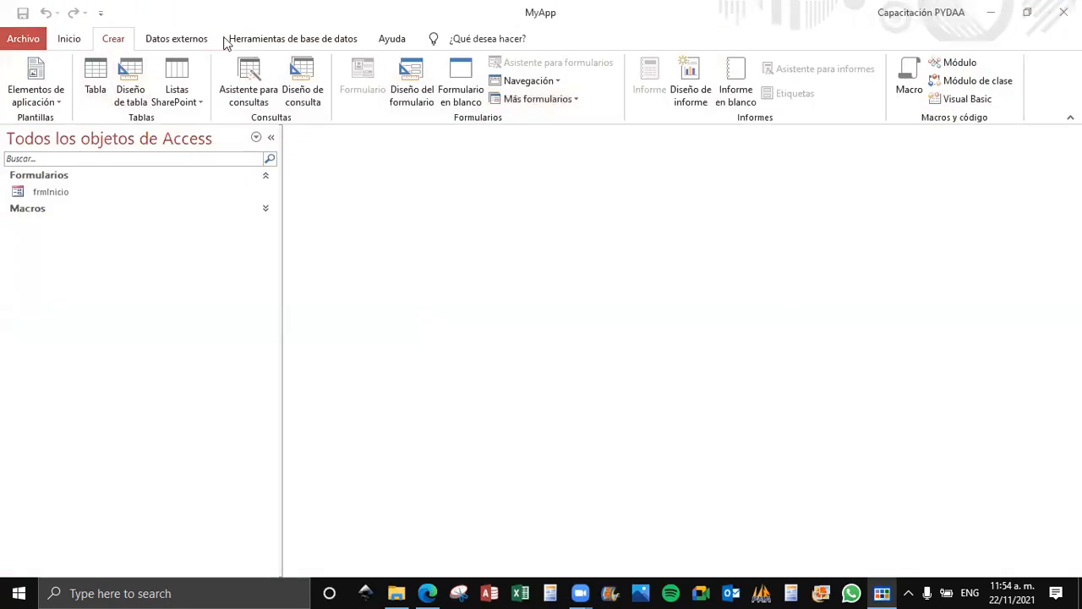
# Exit Access, reopen pydaa_Access_Basico.accdb from the Ms Access Basico folder, and narrow the navigation pane.
pyautogui.click(1064, 12)
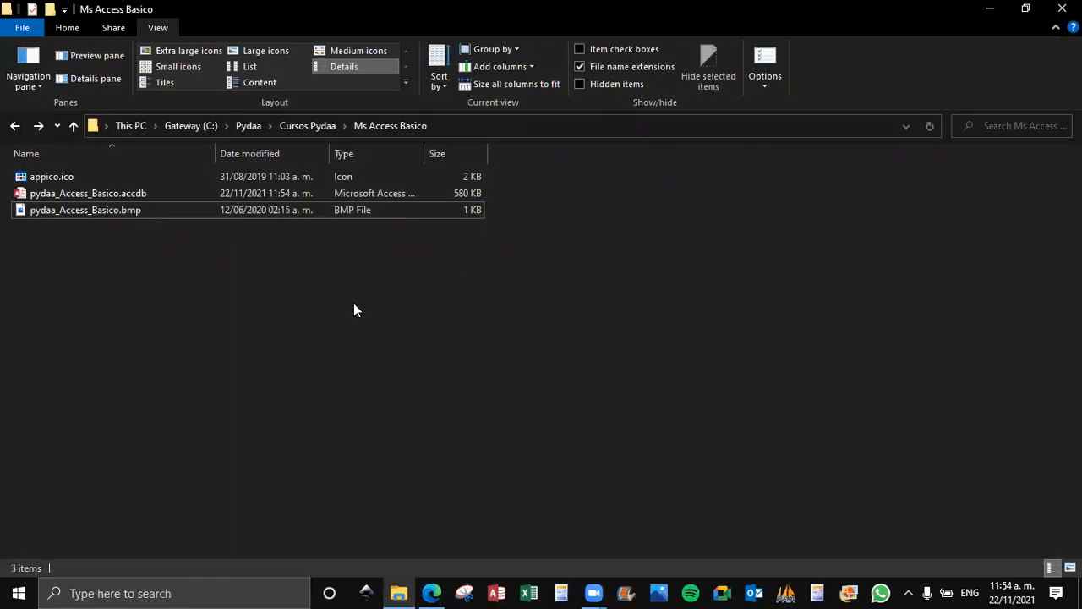
pyautogui.doubleClick(73, 196)
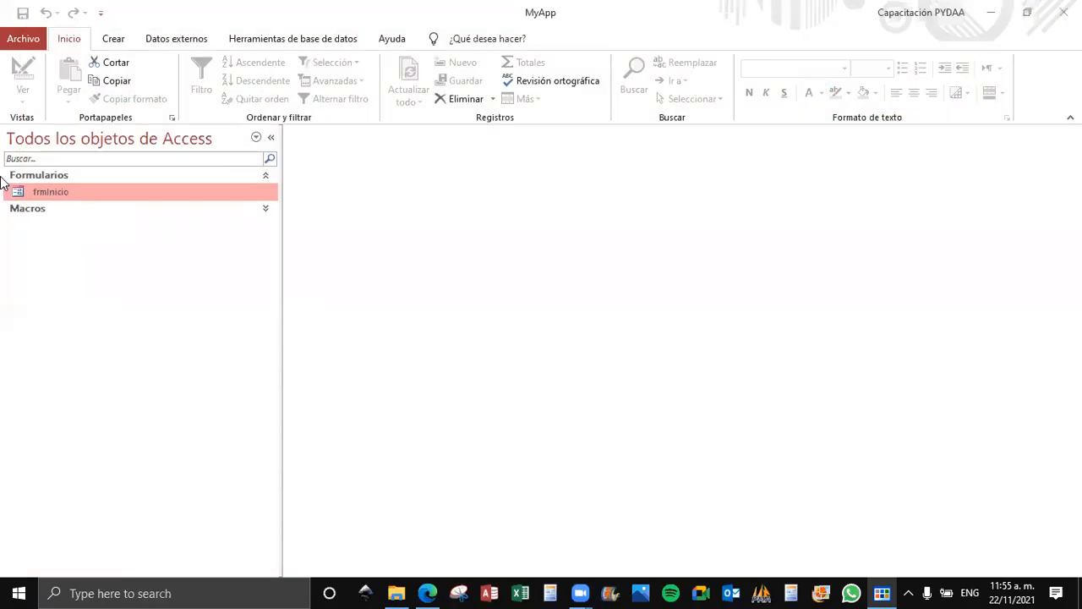
pyautogui.moveTo(281, 301); pyautogui.dragTo(223, 302)
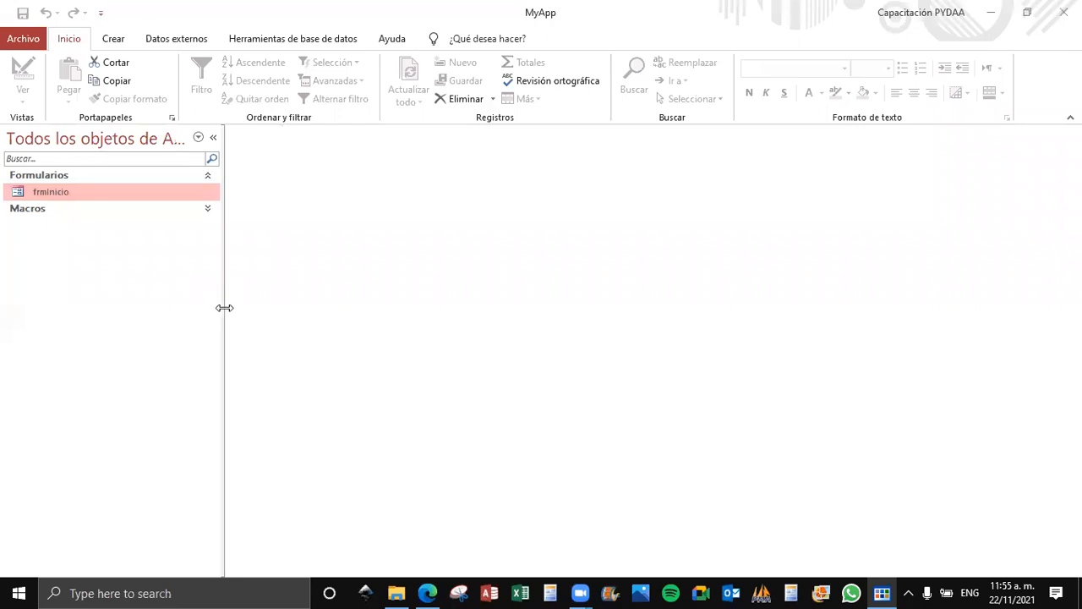
# Examine the startup form choices in the current database options and leave the options without changing anything.
pyautogui.click(26, 39)
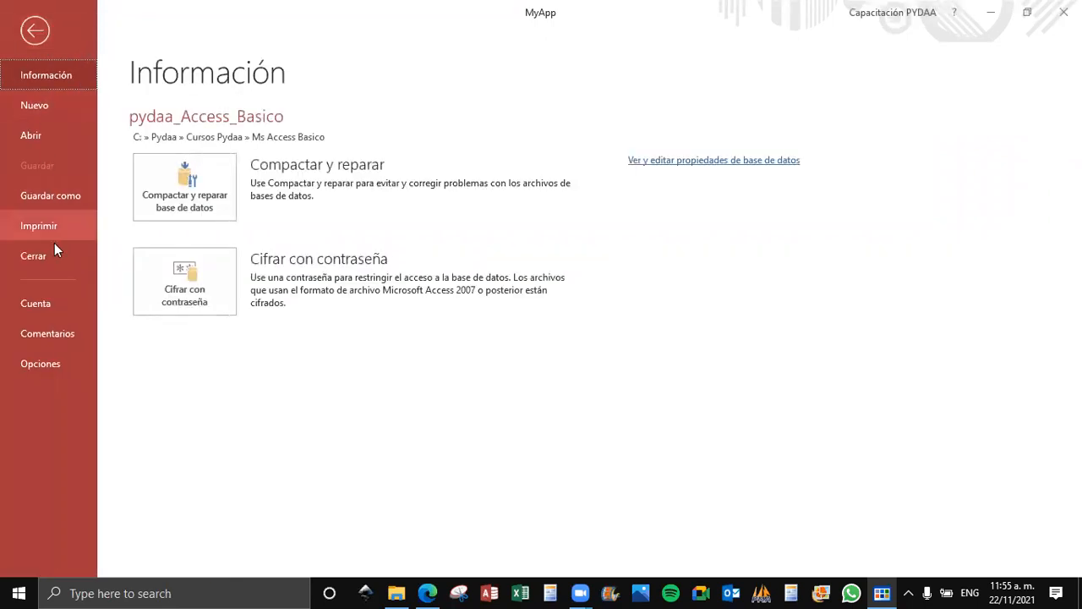
pyautogui.click(60, 362)
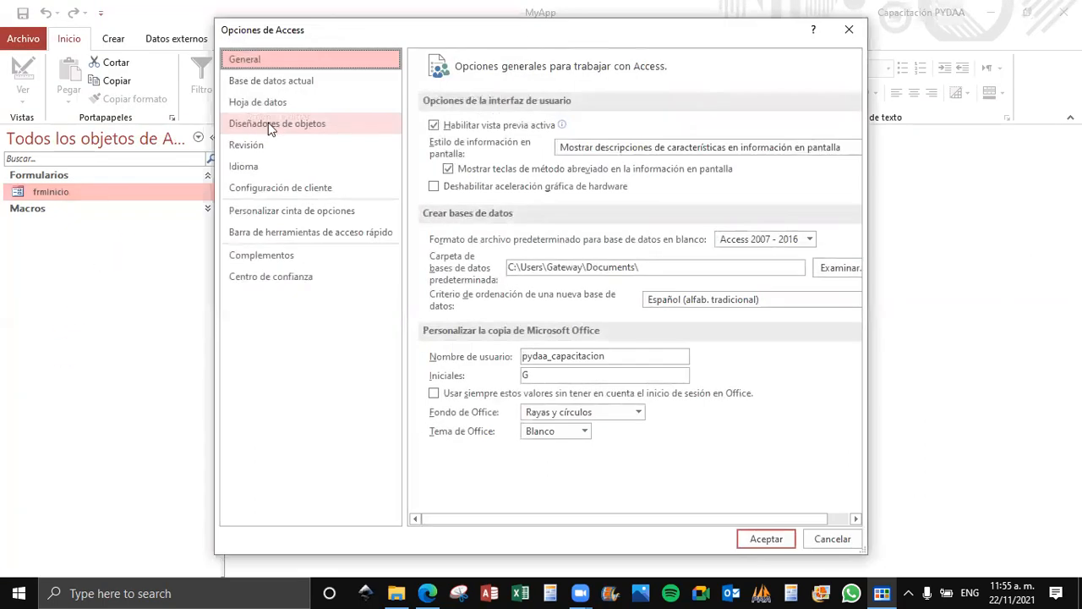
pyautogui.click(270, 80)
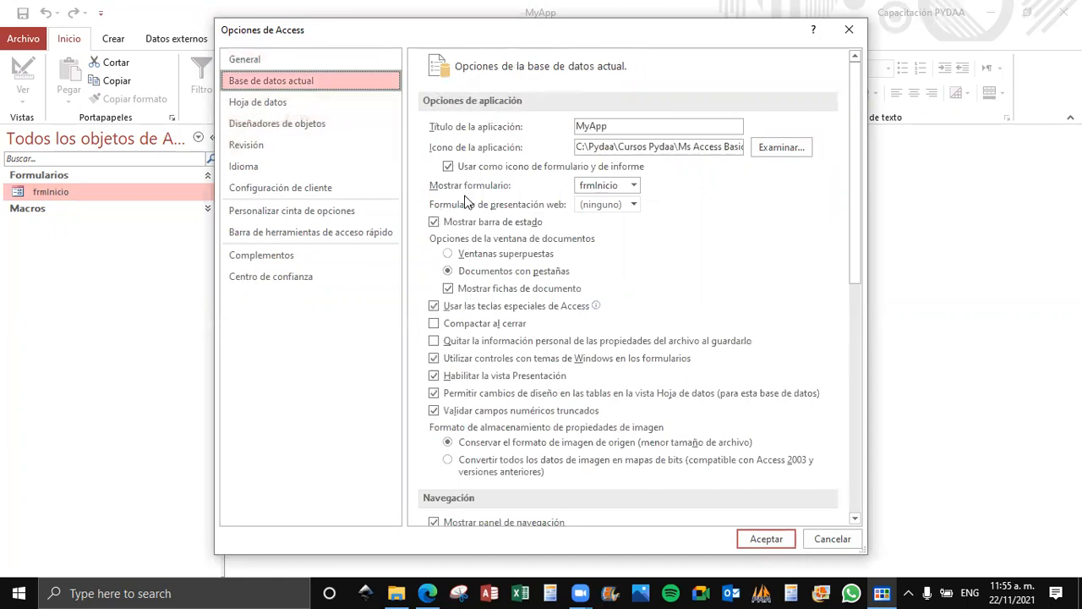
pyautogui.click(634, 185)
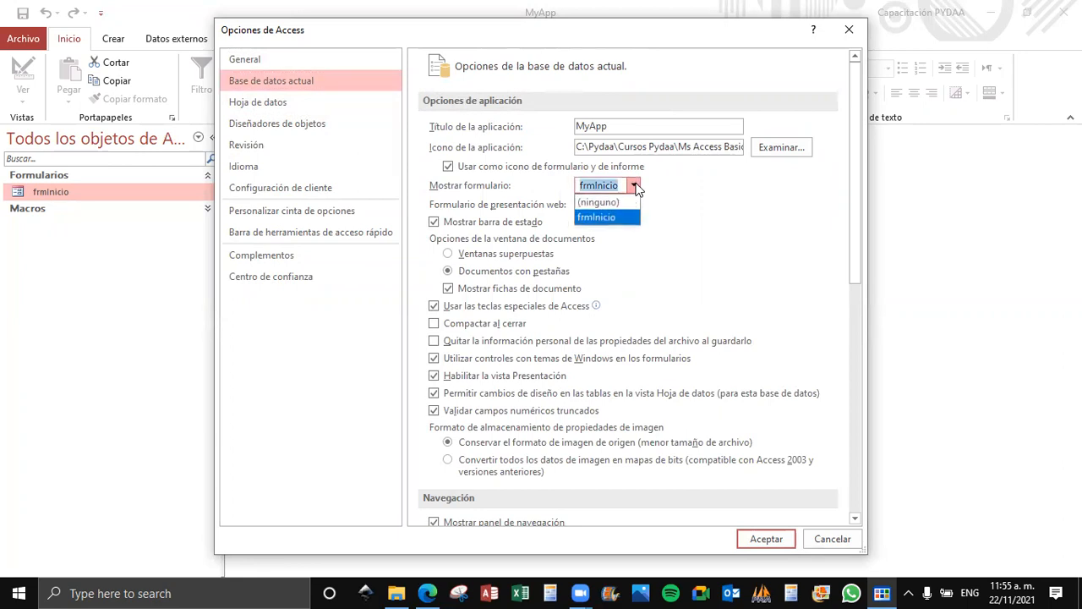
pyautogui.click(634, 186)
pyautogui.click(634, 186)
pyautogui.click(633, 187)
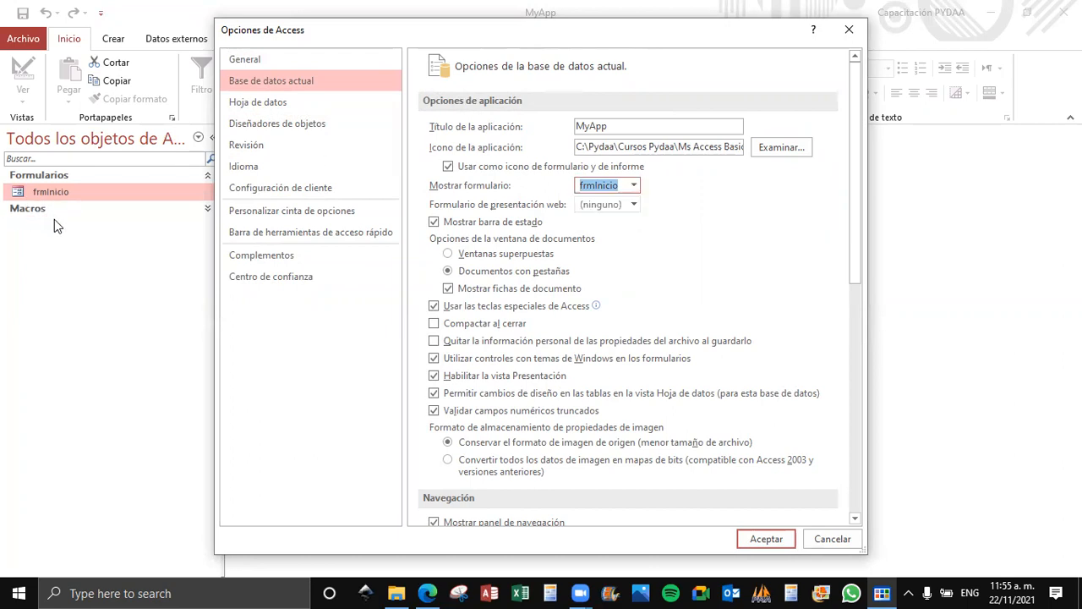
pyautogui.click(633, 187)
pyautogui.click(638, 188)
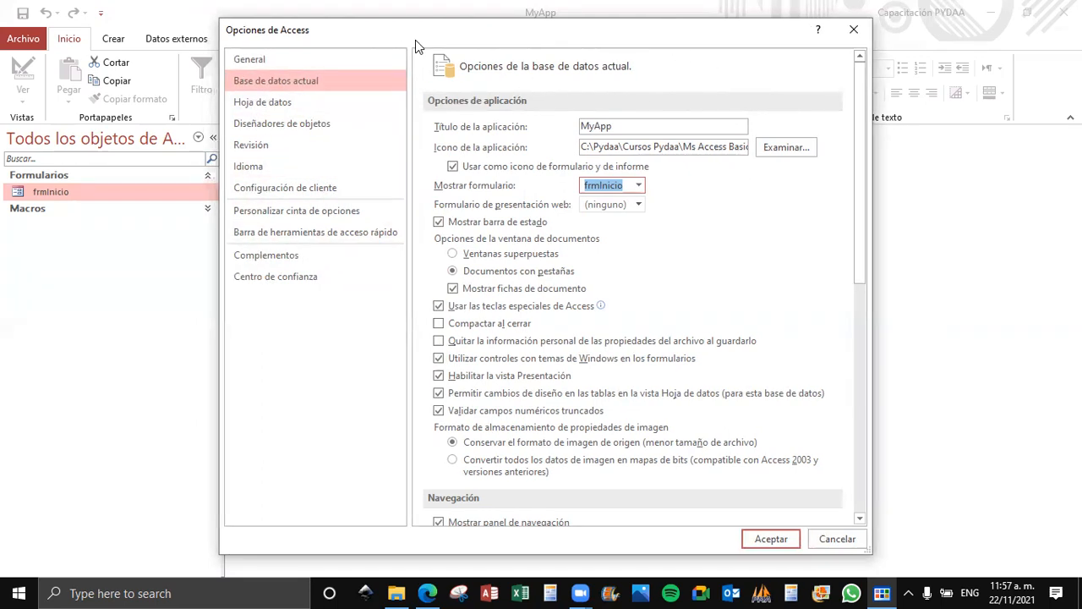
pyautogui.moveTo(415, 40); pyautogui.dragTo(513, 50)
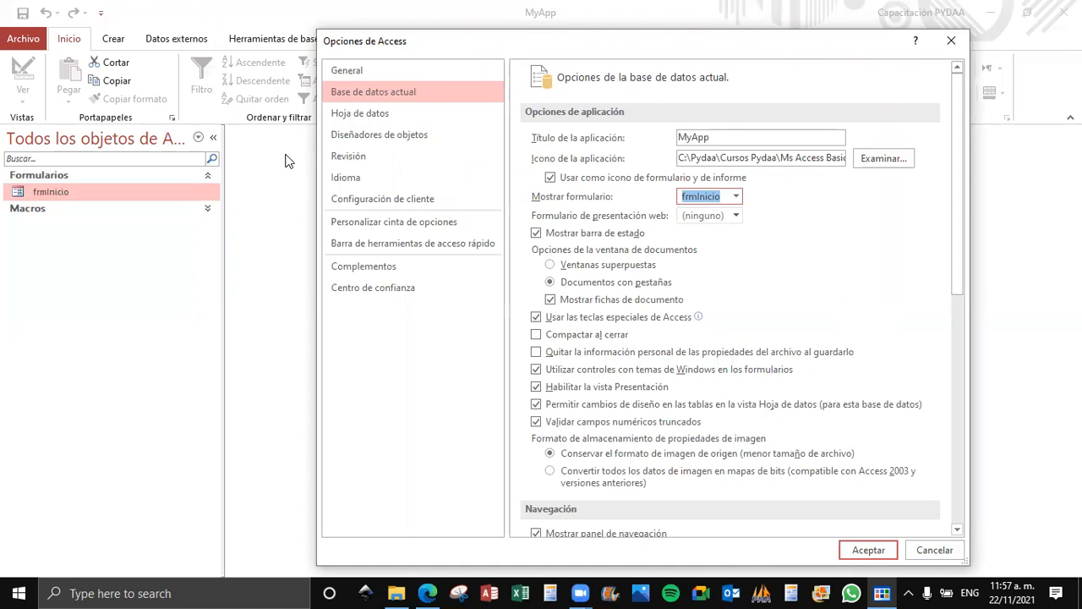
pyautogui.click(951, 40)
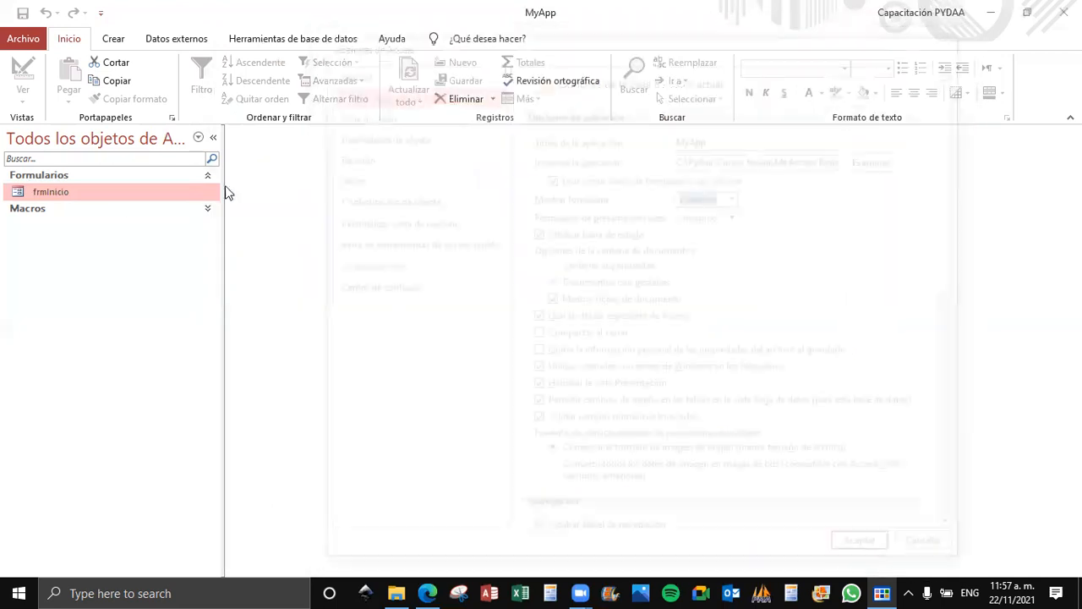
# Create a new table in design view with an id field of type Autonumeración as its primary key.
pyautogui.click(108, 39)
pyautogui.click(122, 89)
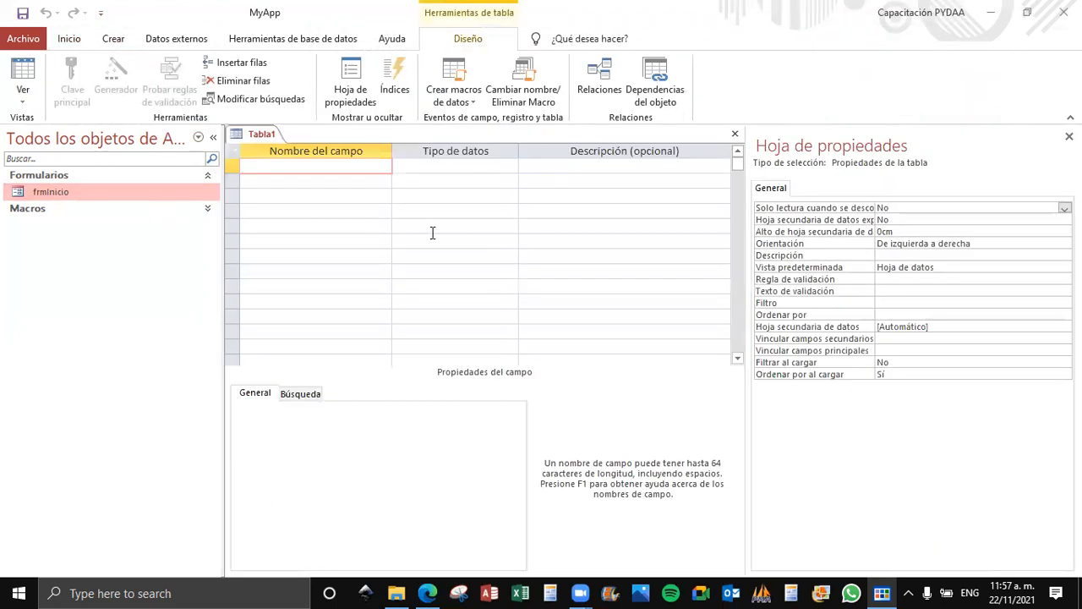
pyautogui.write('campo1')
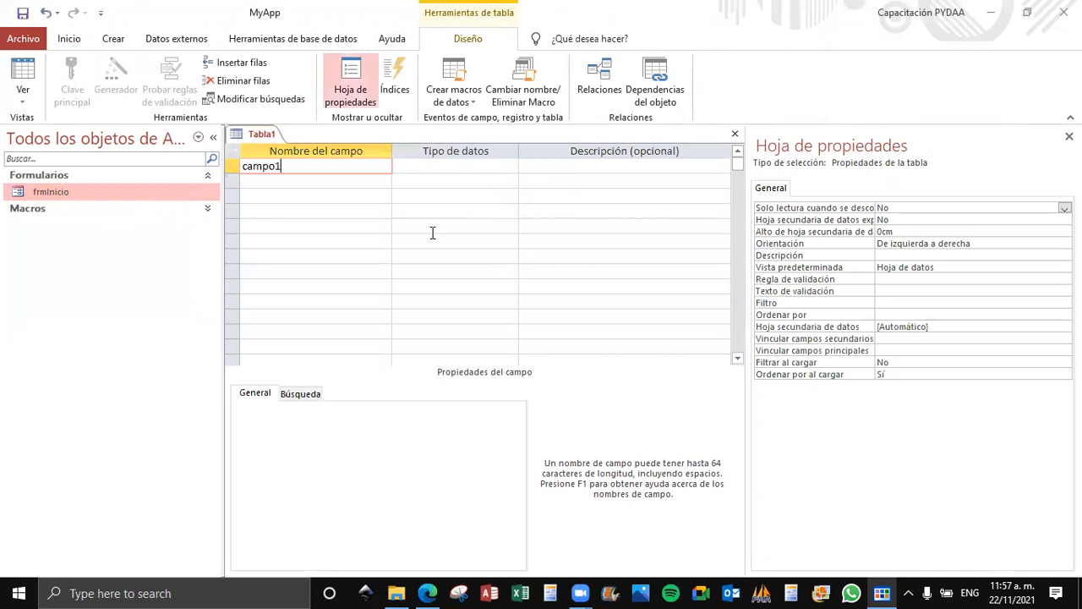
pyautogui.press('Down')
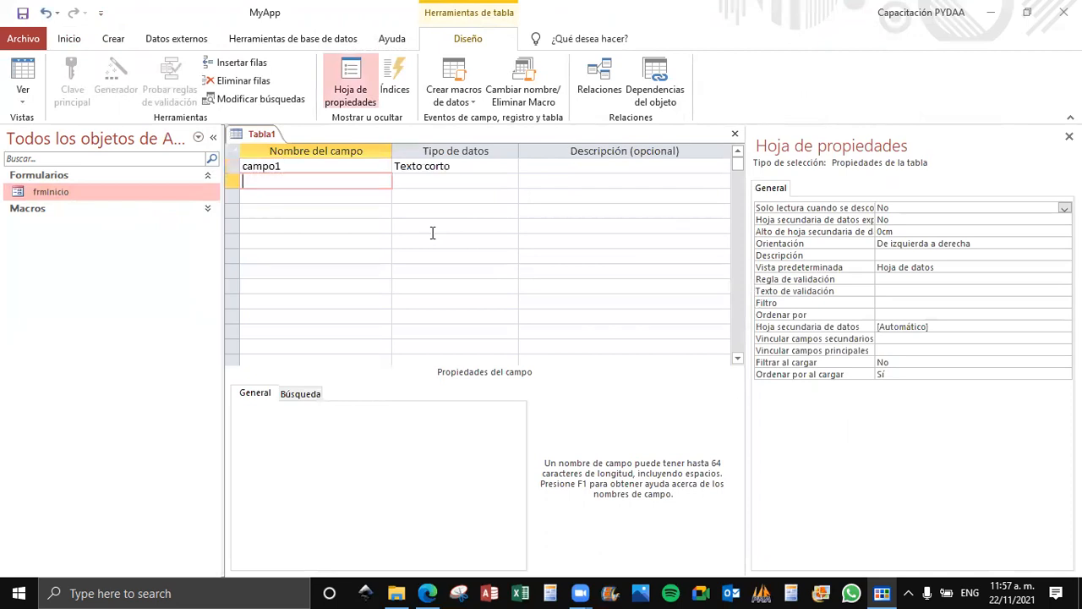
pyautogui.press('Up')
pyautogui.write('id')
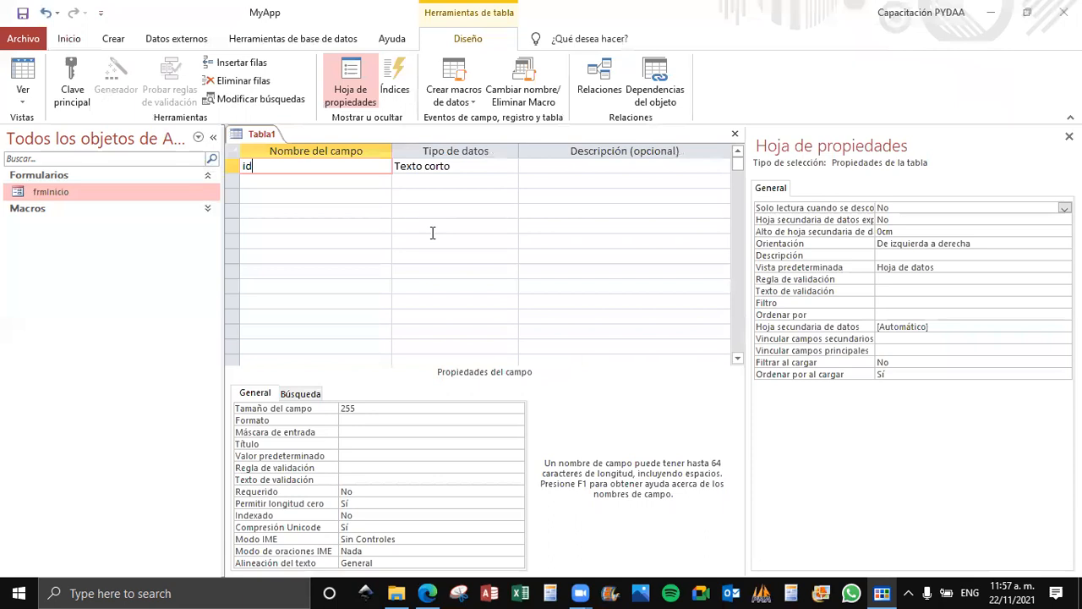
pyautogui.press('Tab')
pyautogui.click(510, 166)
pyautogui.write('autonumeración')
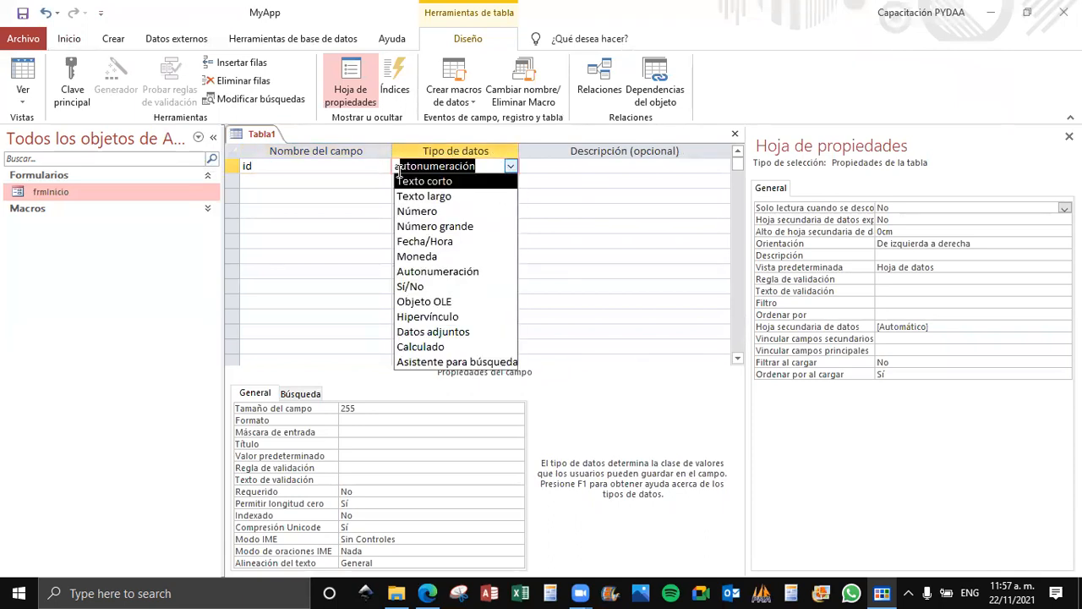
pyautogui.press('Tab')
pyautogui.click(82, 91)
# Add a Texto corto field named campo1 to the new table and save it as Tabla1.
pyautogui.click(301, 179)
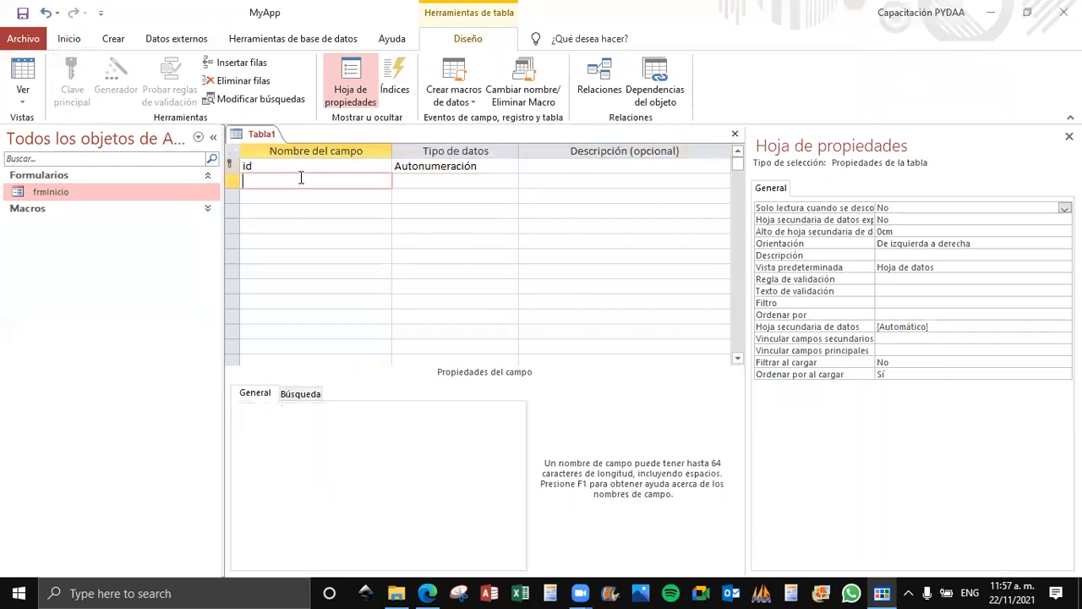
pyautogui.write('campo1')
pyautogui.click(321, 273)
pyautogui.click(23, 13)
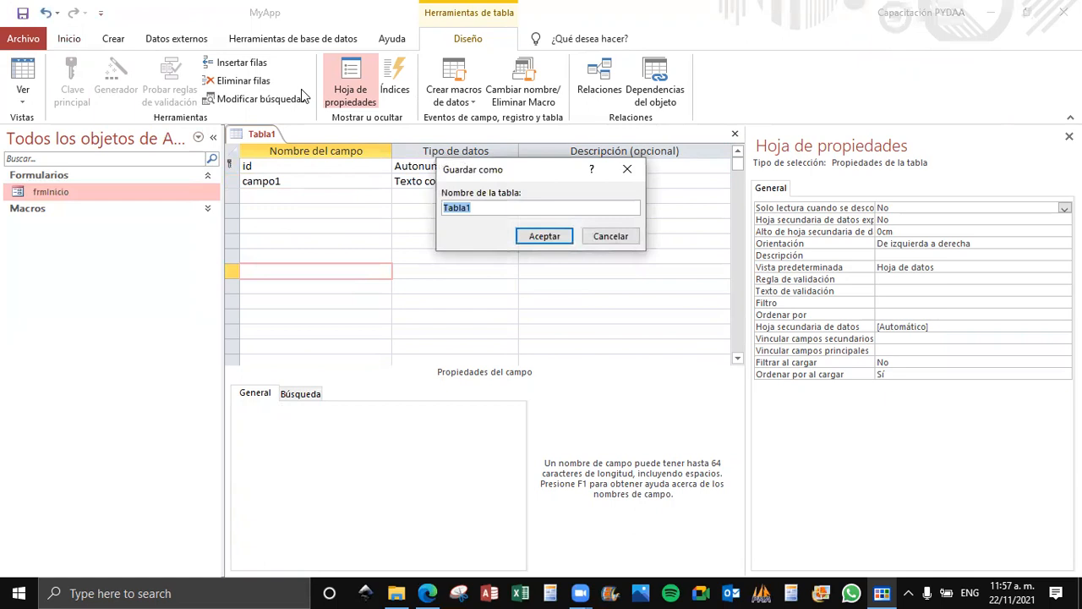
pyautogui.press('Return')
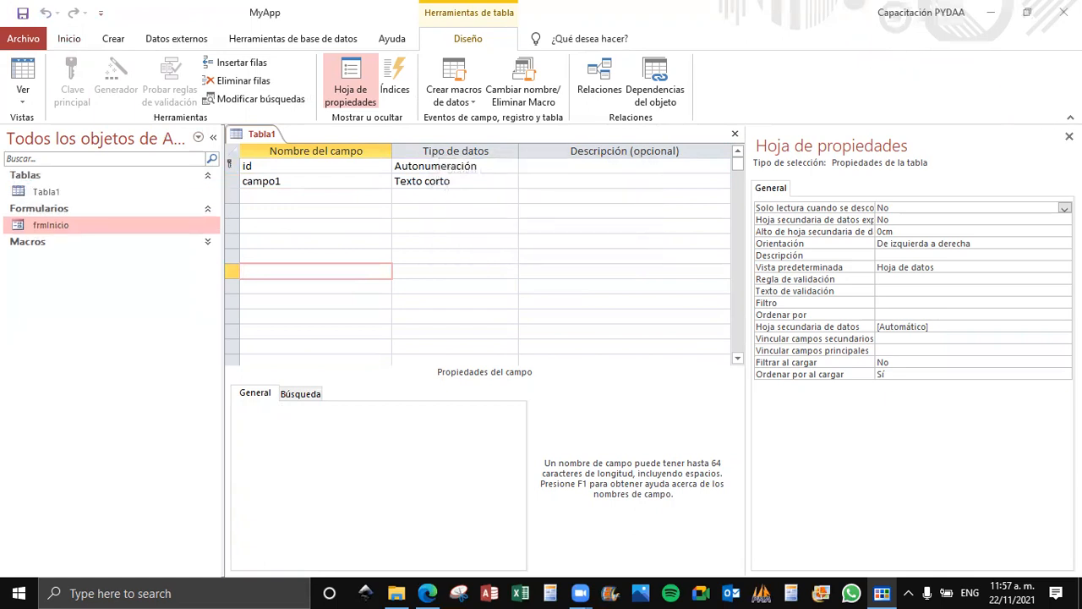
# Close the property sheet and the Tabla1 design view.
pyautogui.click(1069, 136)
pyautogui.click(84, 195)
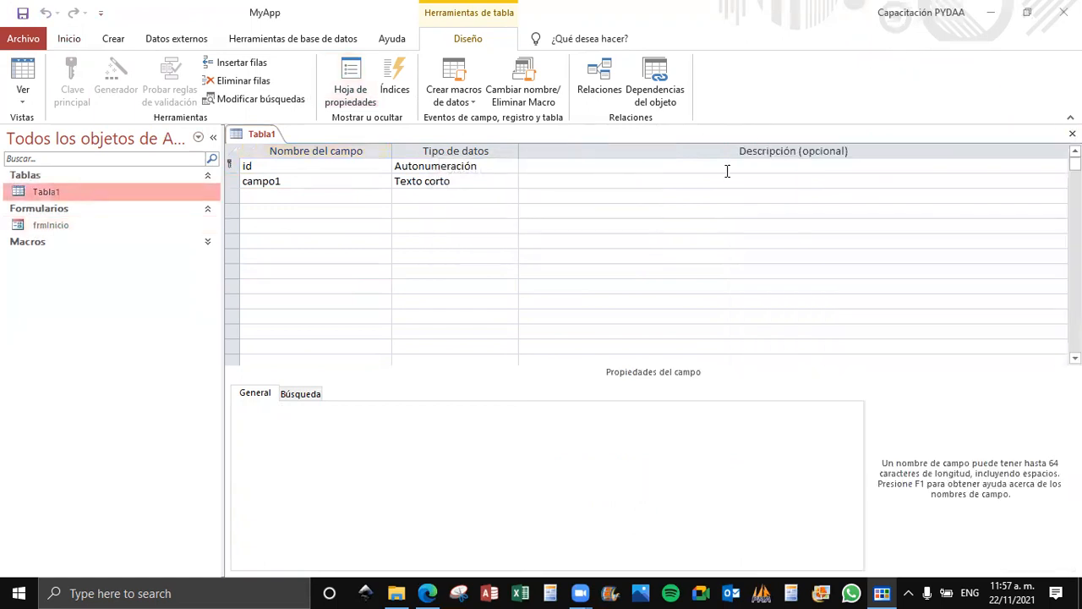
pyautogui.click(1071, 133)
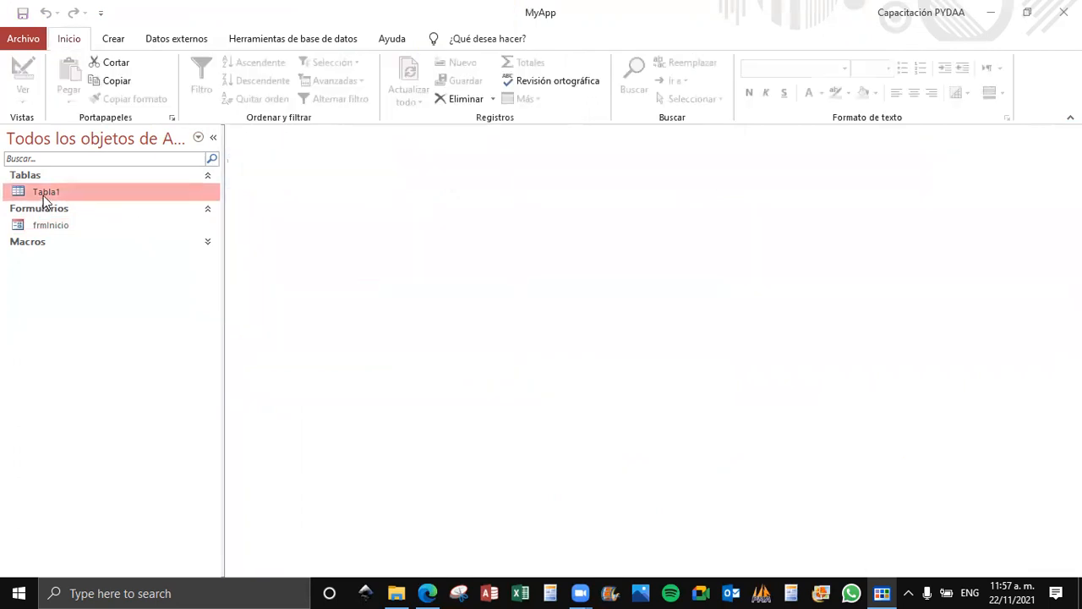
# Duplicate Tabla1 with its structure and data as a new table named Tabla2.
pyautogui.hotkey('ctrl', 'c')
pyautogui.hotkey('ctrl', 'v')
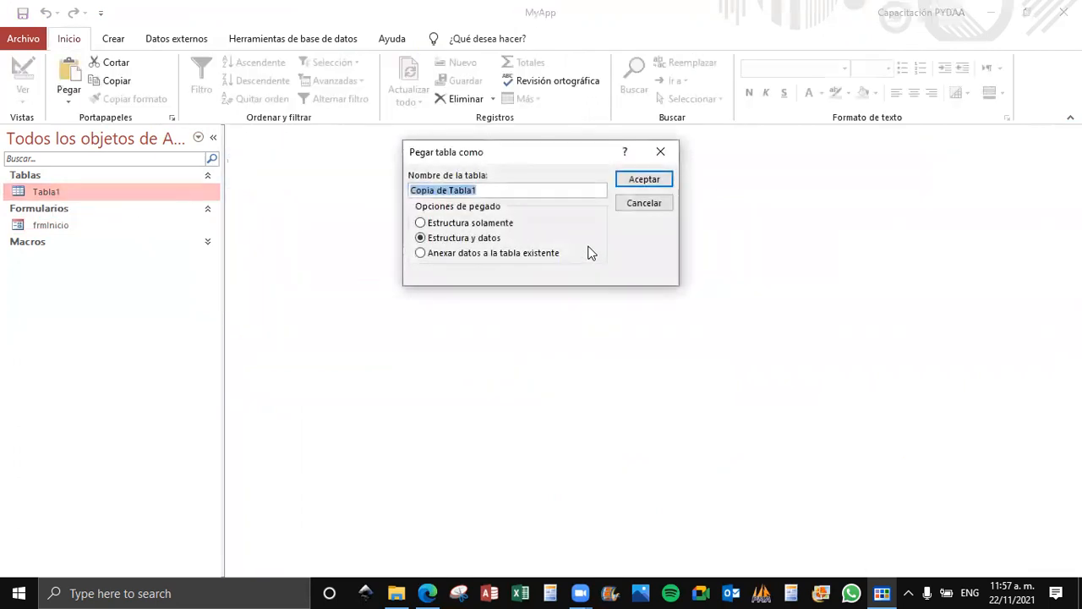
pyautogui.write('Tabla2')
pyautogui.press('Return')
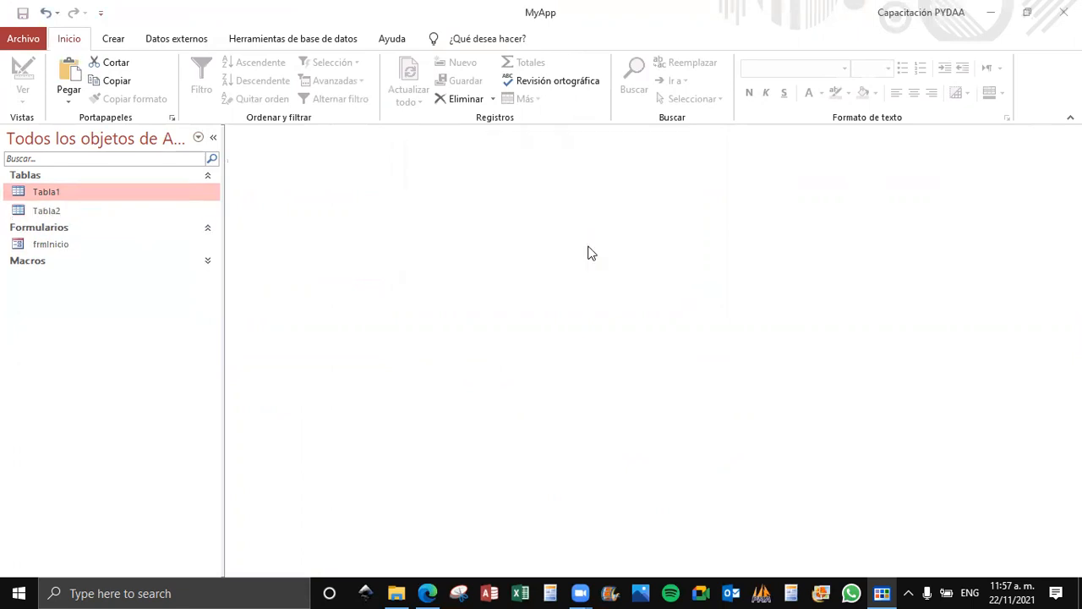
# Open Tabla1 and Tabla2 in datasheet view.
pyautogui.click(127, 210)
pyautogui.click(113, 196)
pyautogui.click(104, 206)
pyautogui.click(87, 191)
pyautogui.doubleClick(87, 188)
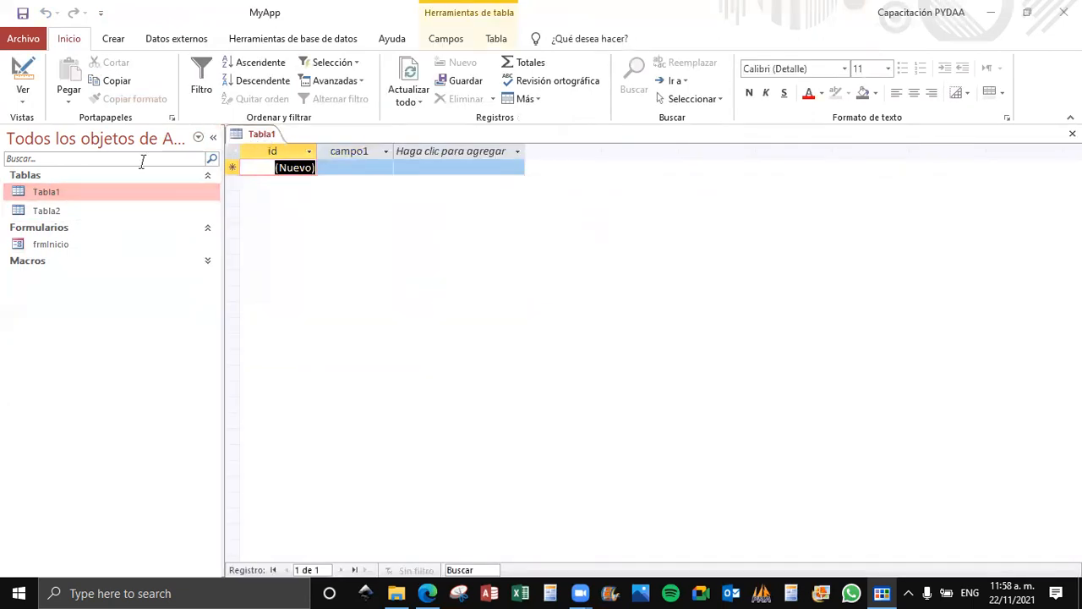
pyautogui.doubleClick(75, 210)
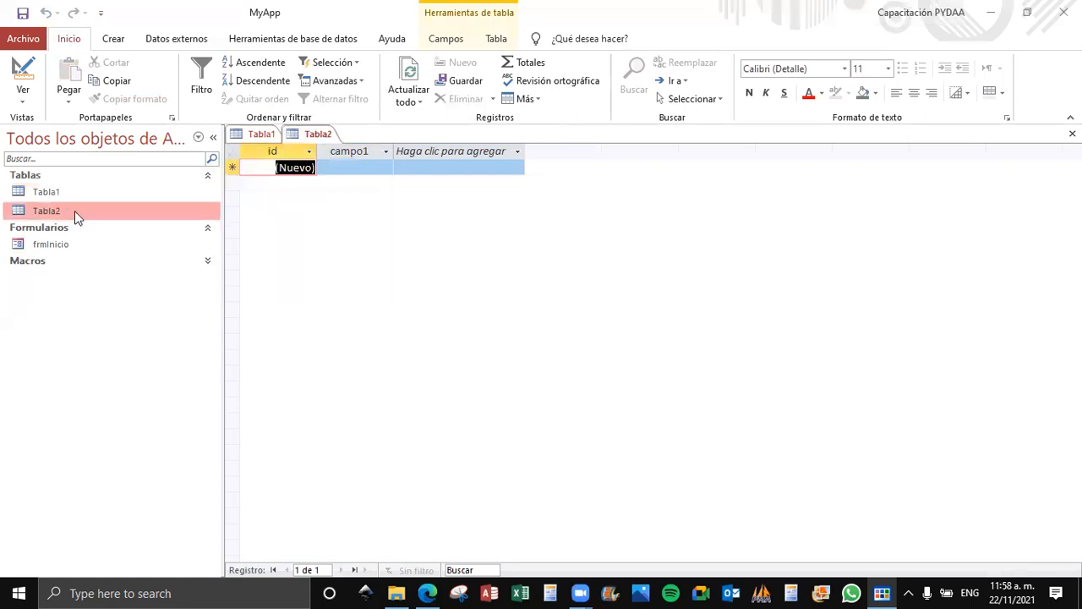
# Switch back and forth between the tabbed documents Tabla1 and Tabla2, and close both tables.
pyautogui.click(264, 136)
pyautogui.click(316, 136)
pyautogui.click(262, 137)
pyautogui.click(316, 137)
pyautogui.click(267, 137)
pyautogui.click(316, 138)
pyautogui.click(267, 138)
pyautogui.click(312, 137)
pyautogui.click(266, 137)
pyautogui.click(307, 134)
pyautogui.click(264, 137)
pyautogui.click(318, 136)
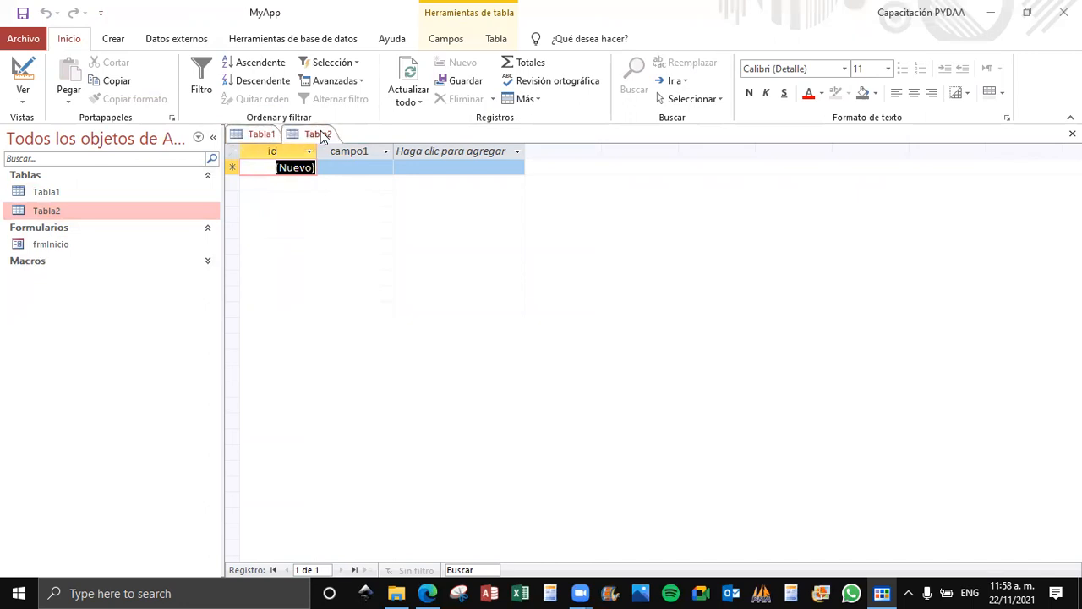
pyautogui.click(265, 138)
pyautogui.click(1071, 133)
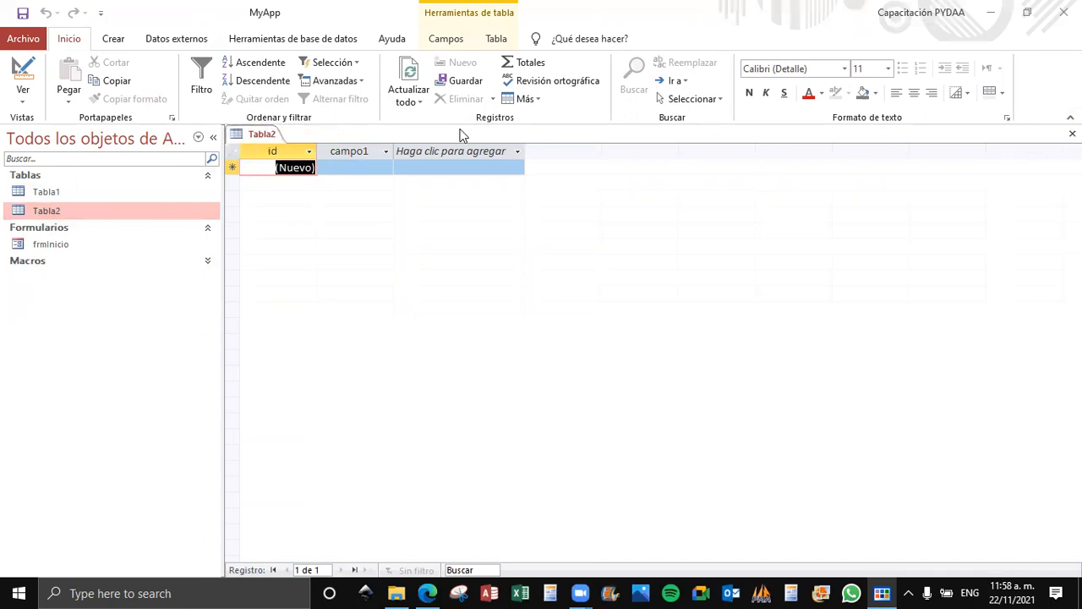
pyautogui.click(1072, 134)
# Set the document window option of the current database to Ventanas superpuestas and apply it.
pyautogui.click(23, 39)
pyautogui.click(35, 362)
pyautogui.click(260, 103)
pyautogui.click(266, 82)
pyautogui.click(461, 254)
pyautogui.click(765, 539)
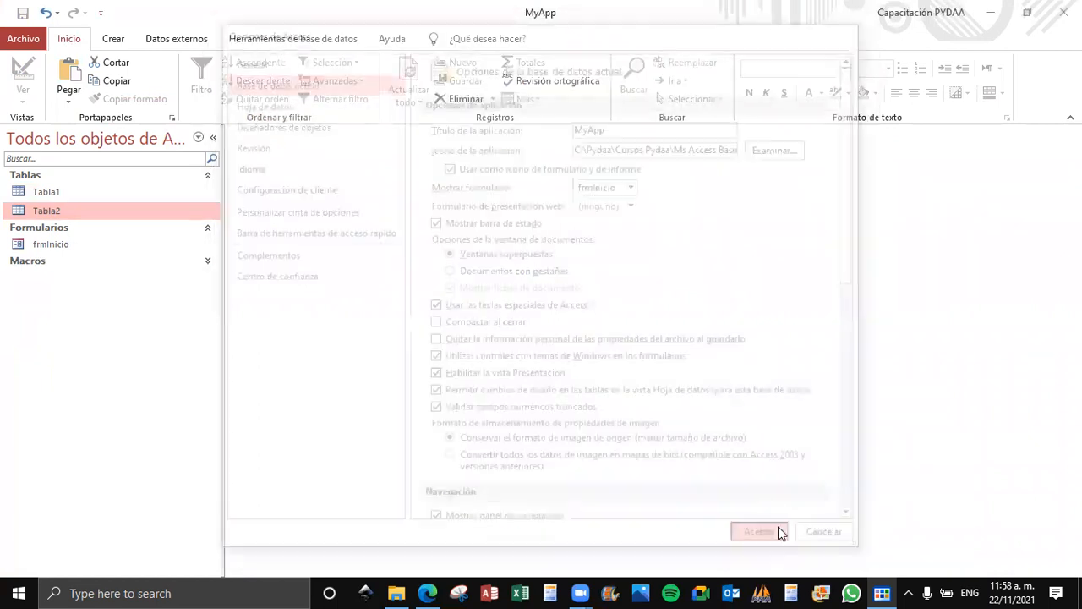
pyautogui.click(579, 337)
# Close the current database, reopen the recent file pydaa_Access_Basico.accdb and close its startup form.
pyautogui.click(7, 43)
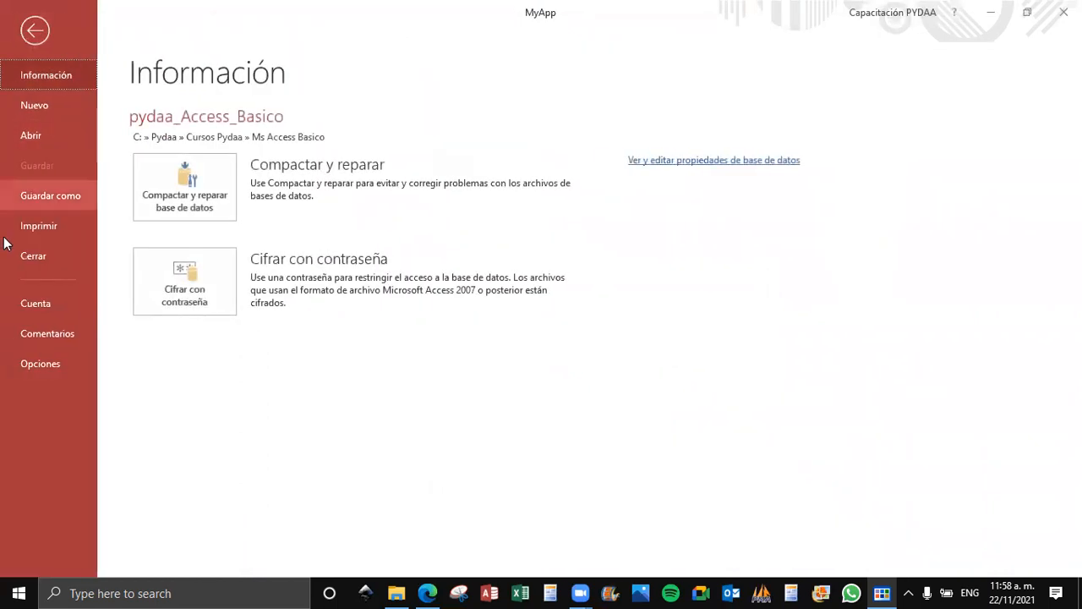
pyautogui.click(23, 258)
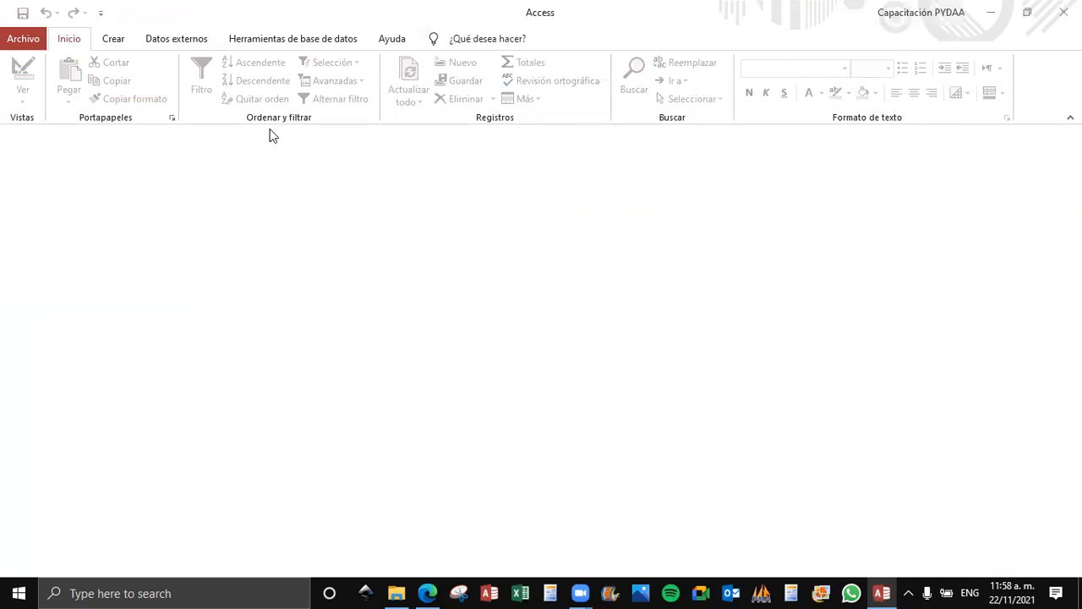
pyautogui.click(22, 40)
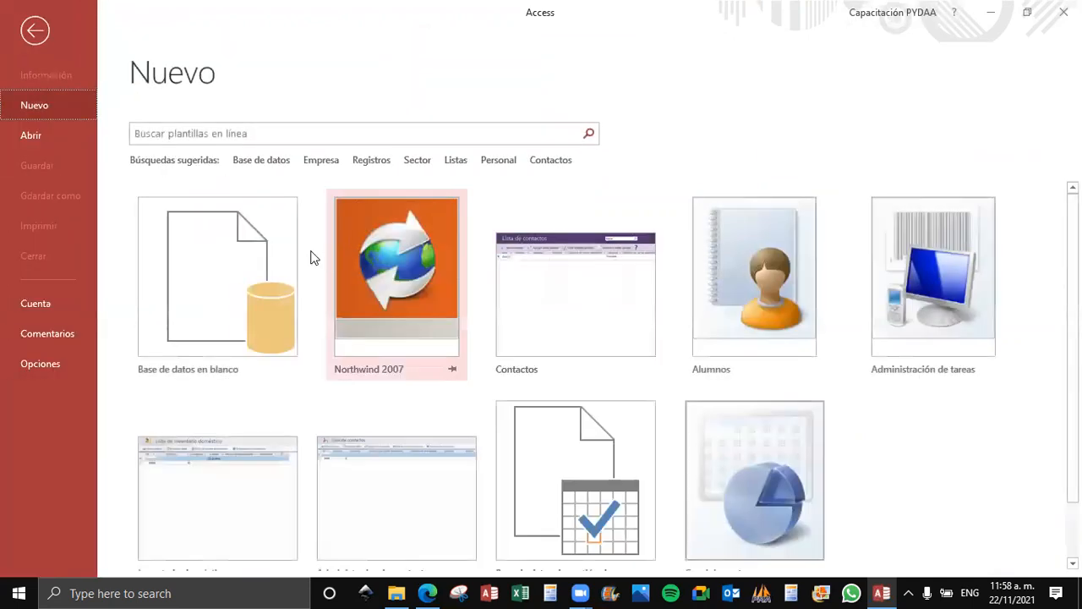
pyautogui.click(55, 135)
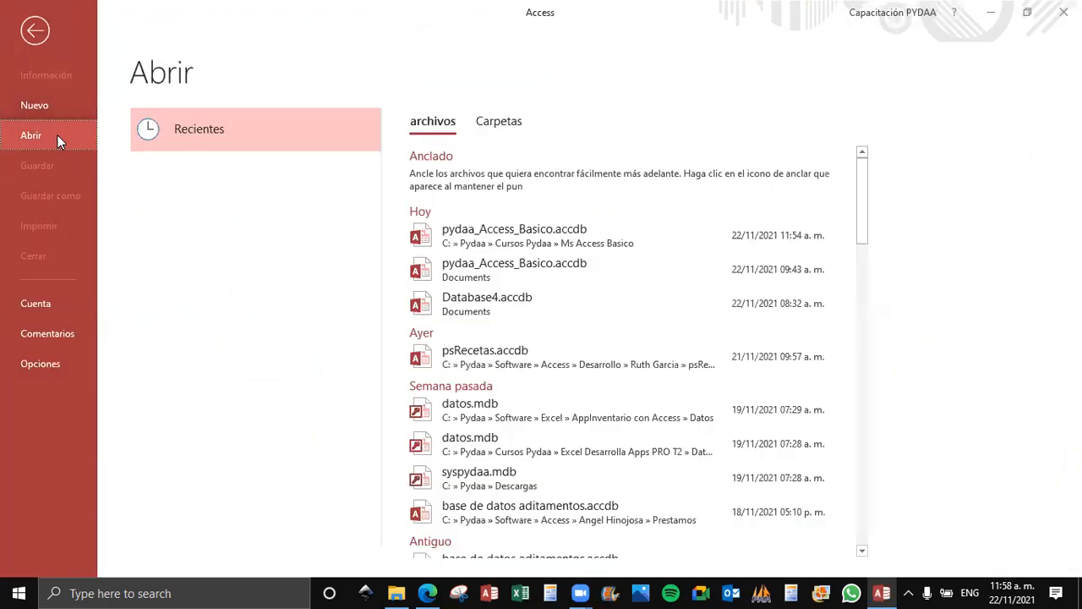
pyautogui.click(547, 239)
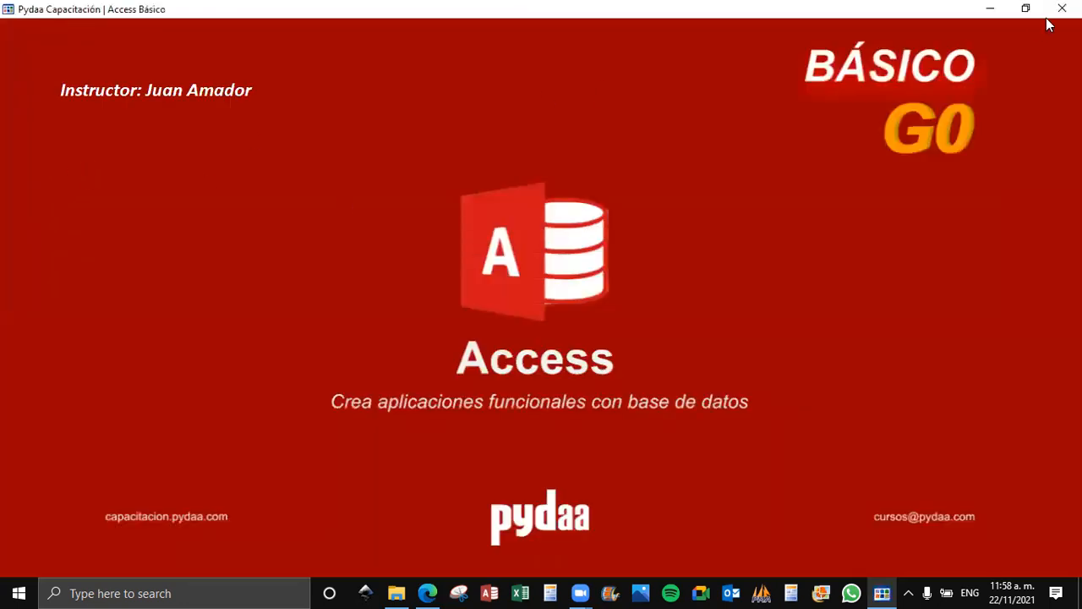
pyautogui.click(1061, 9)
# Open Tabla1 and Tabla2 in datasheet view and move their overlapping windows apart vertically.
pyautogui.doubleClick(49, 192)
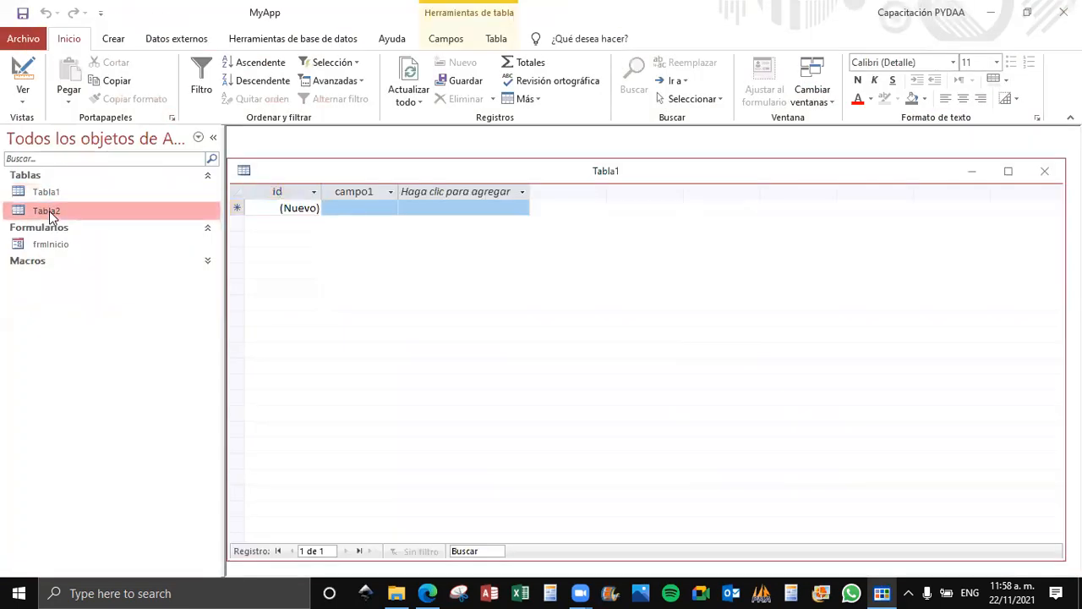
pyautogui.doubleClick(65, 213)
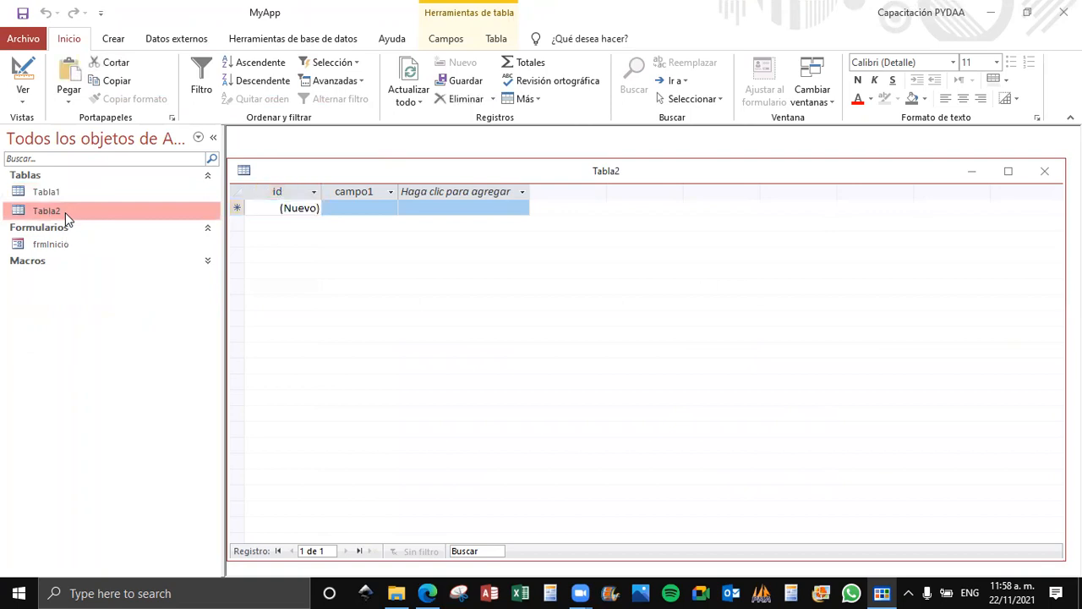
pyautogui.click(67, 194)
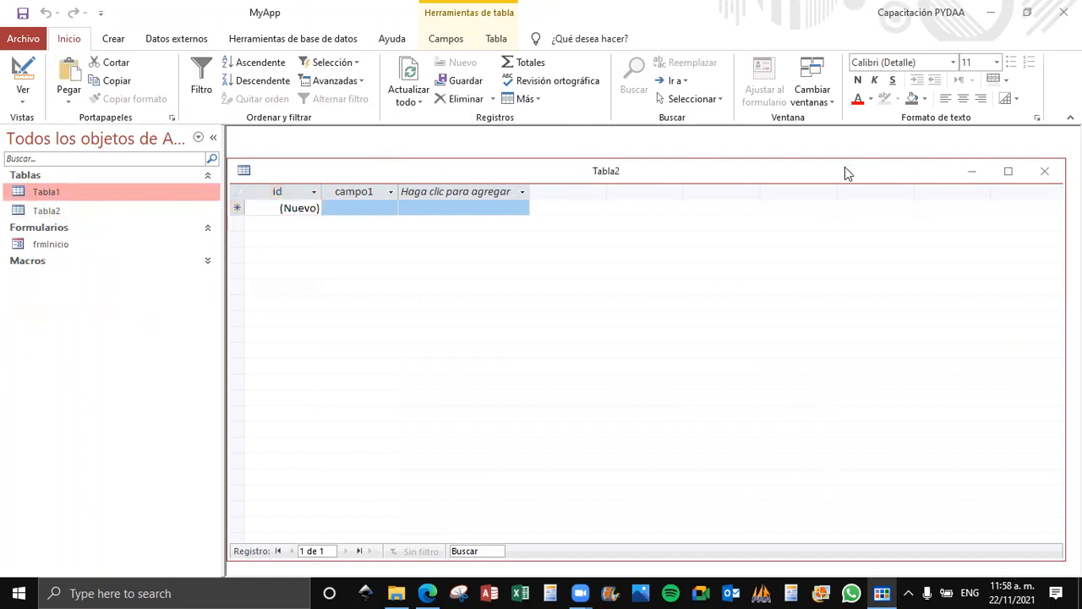
pyautogui.moveTo(849, 179); pyautogui.dragTo(849, 257)
pyautogui.moveTo(519, 162); pyautogui.dragTo(526, 149)
# Try maximizing, restoring, minimizing and moving the overlapping table windows, and close both tables.
pyautogui.click(1007, 149)
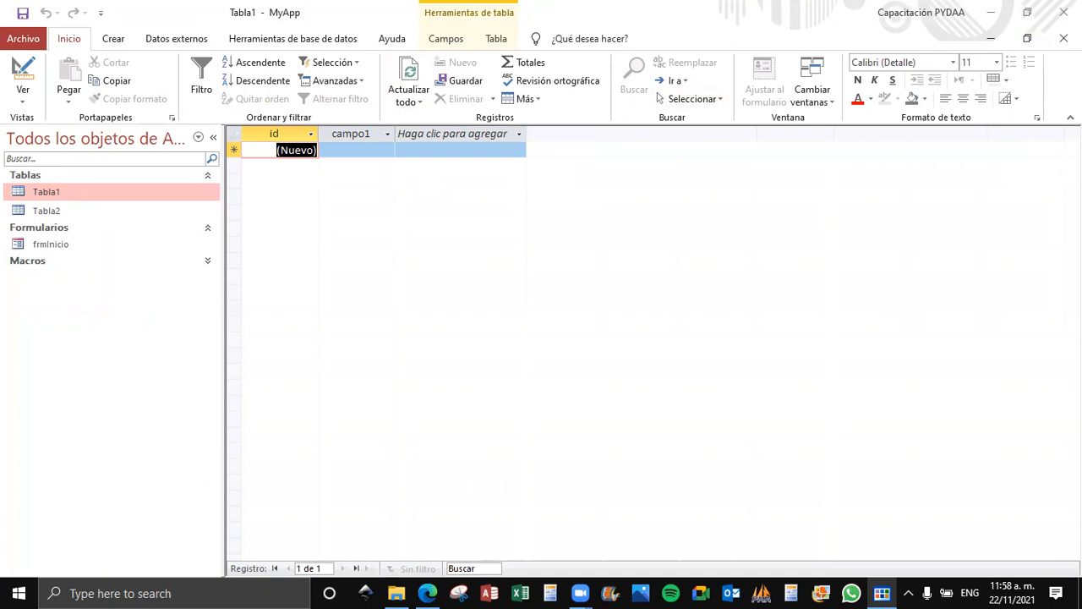
pyautogui.click(1027, 38)
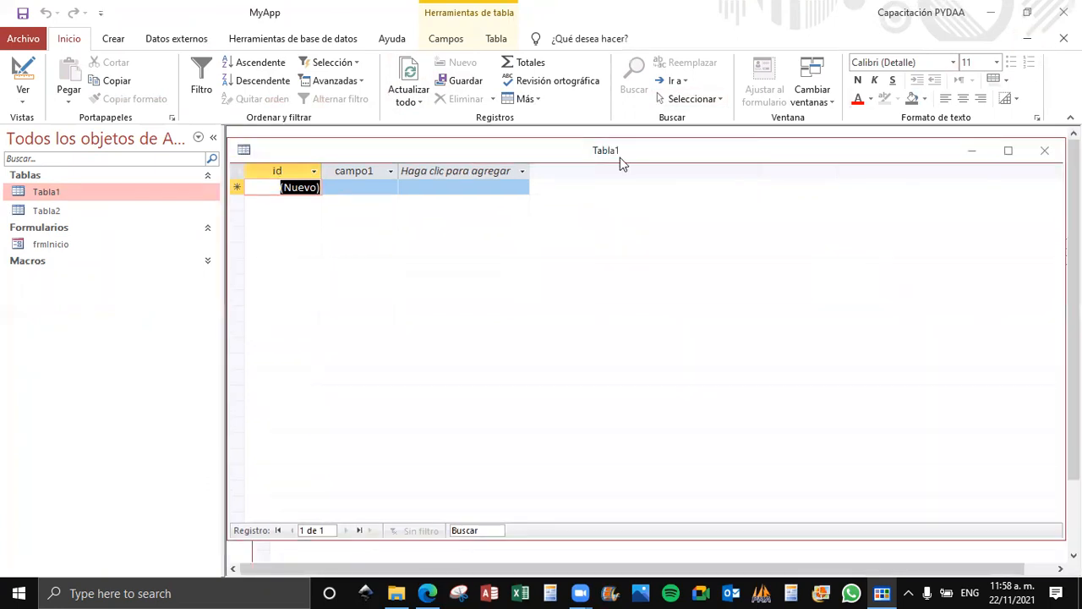
pyautogui.click(971, 154)
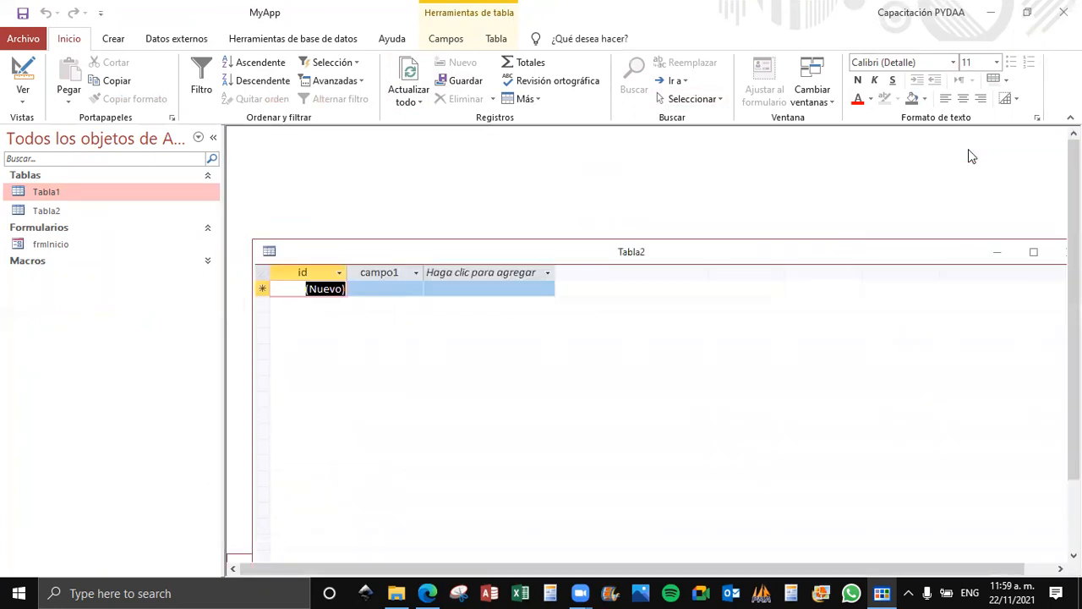
pyautogui.moveTo(895, 249); pyautogui.dragTo(872, 186)
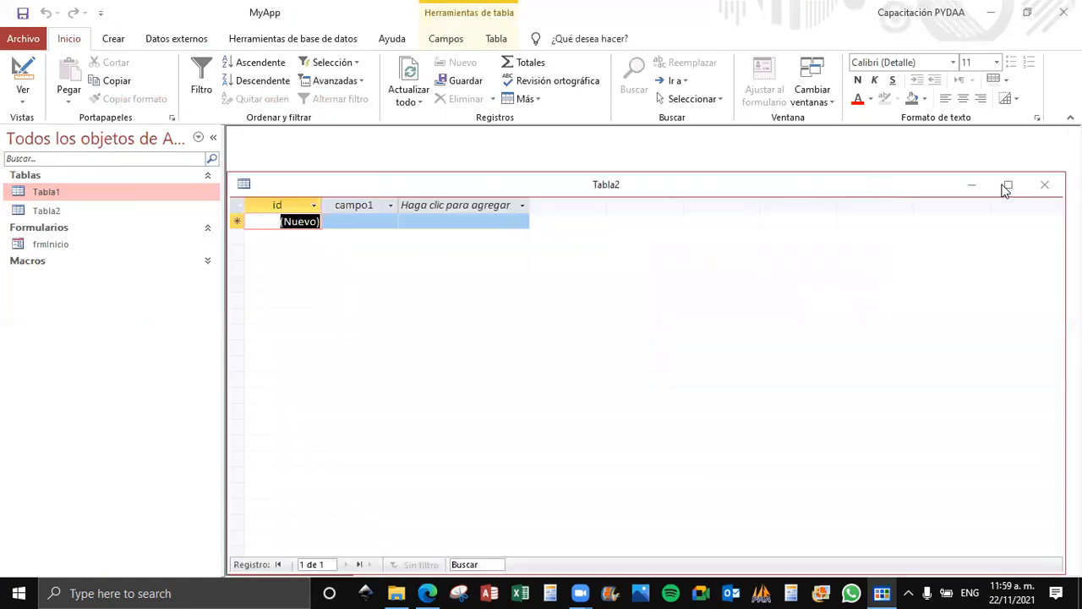
pyautogui.click(1006, 185)
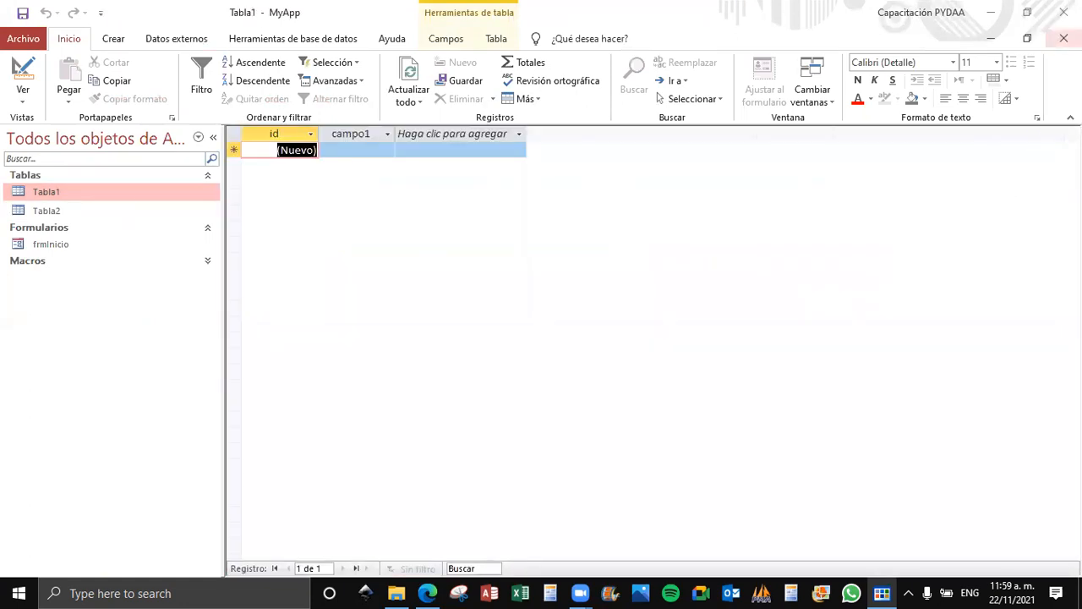
pyautogui.click(1063, 38)
# Set the document window option of the current database to Documentos con pestañas.
pyautogui.click(27, 39)
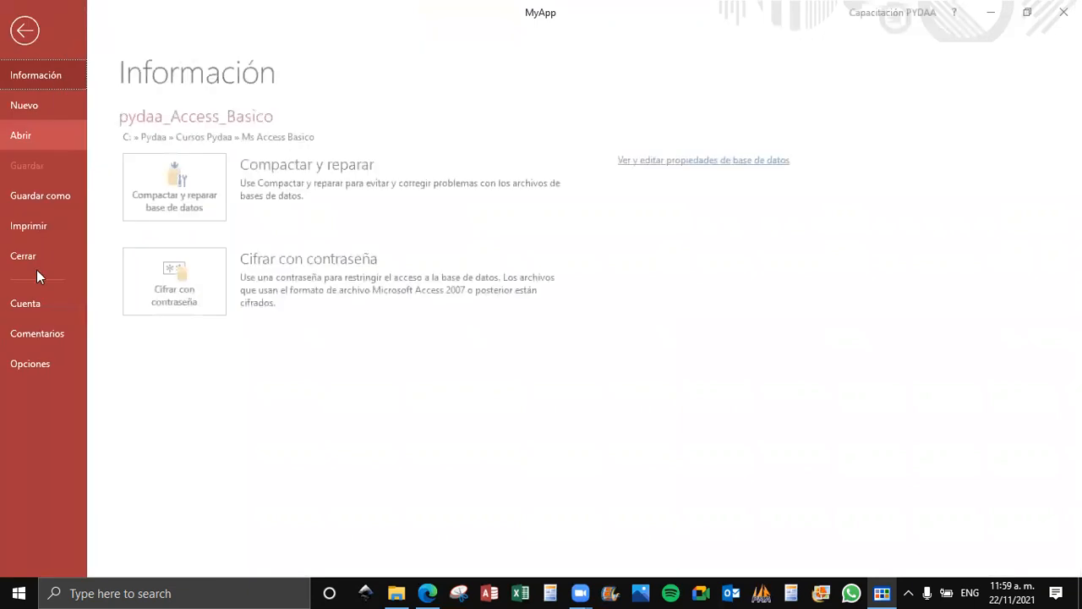
pyautogui.click(44, 362)
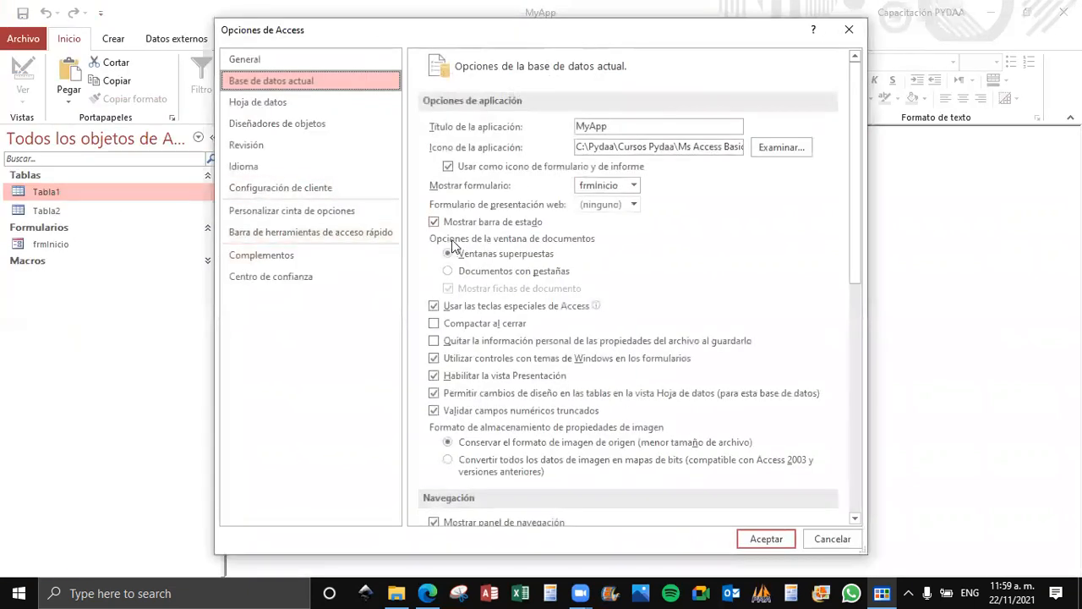
pyautogui.click(446, 271)
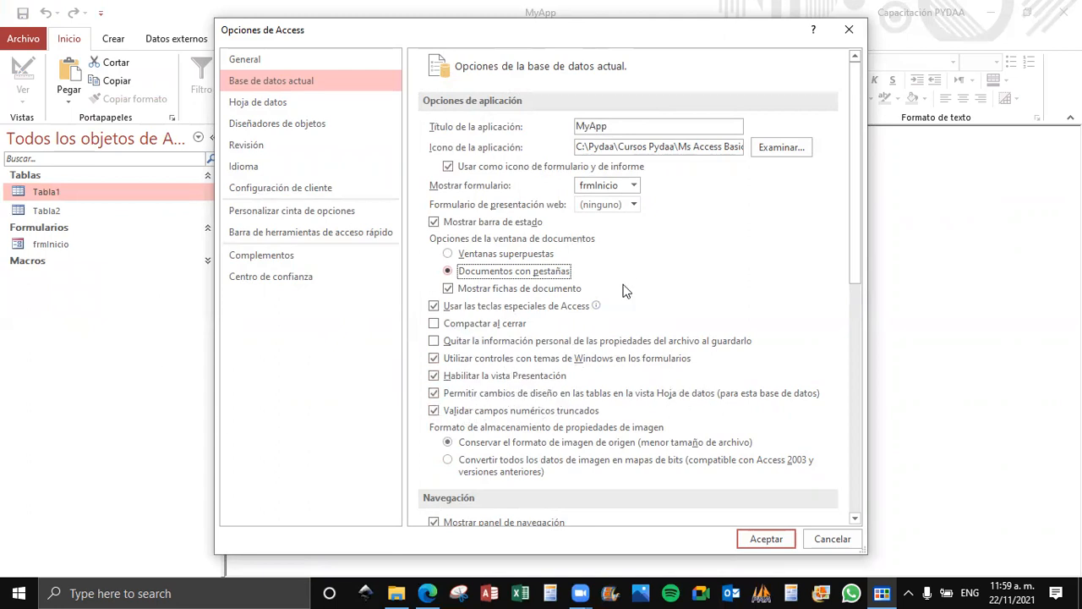
# Disable Mostrar panel de navegación in the current database's Navegación options, and enable it again.
pyautogui.moveTo(854, 241); pyautogui.dragTo(854, 369)
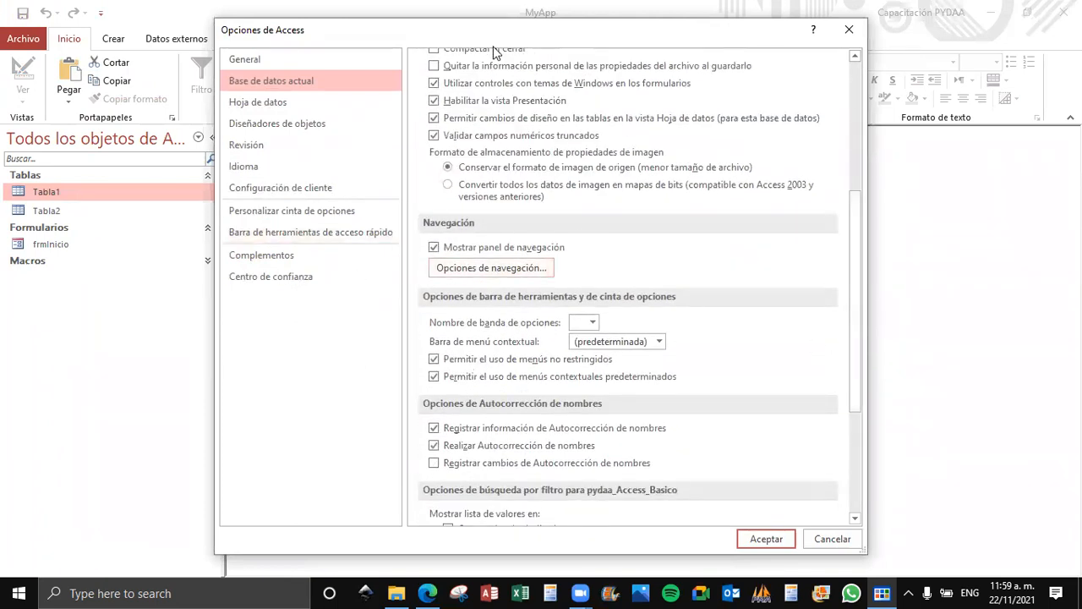
pyautogui.moveTo(509, 32); pyautogui.dragTo(627, 32)
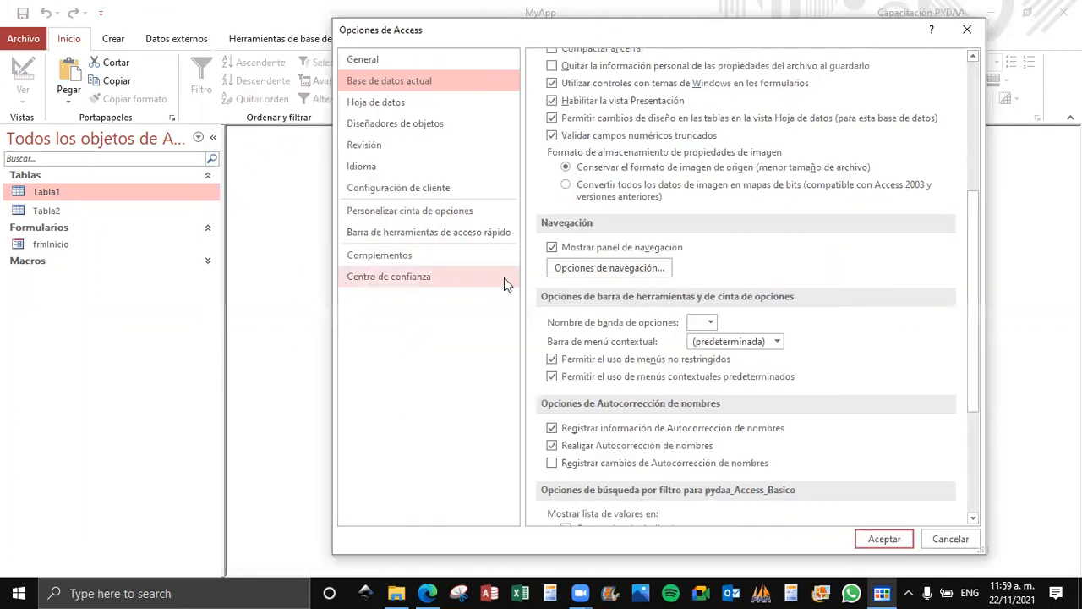
pyautogui.click(551, 249)
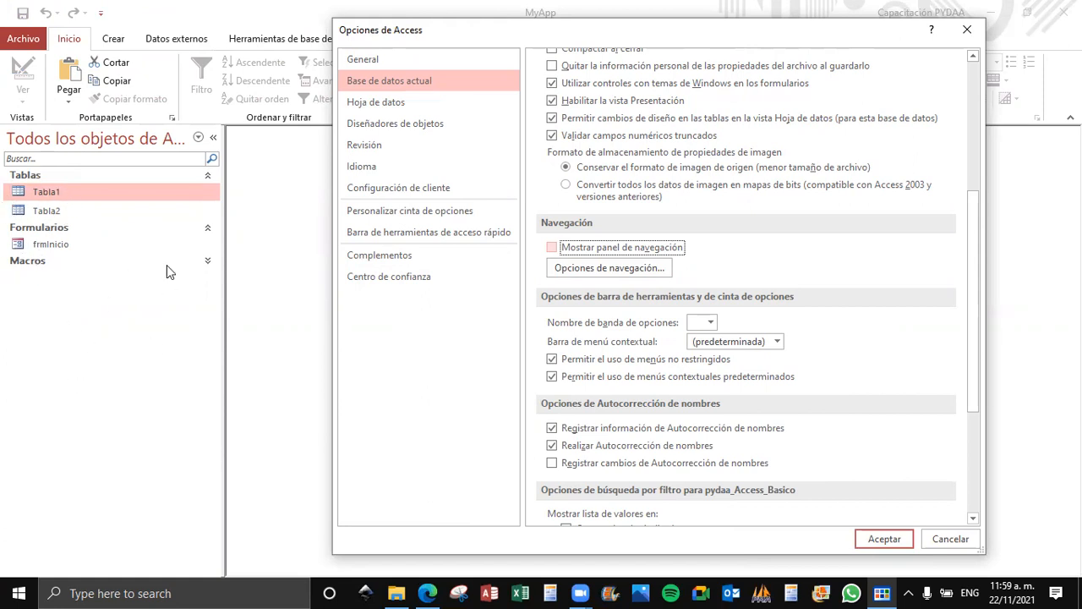
pyautogui.click(552, 248)
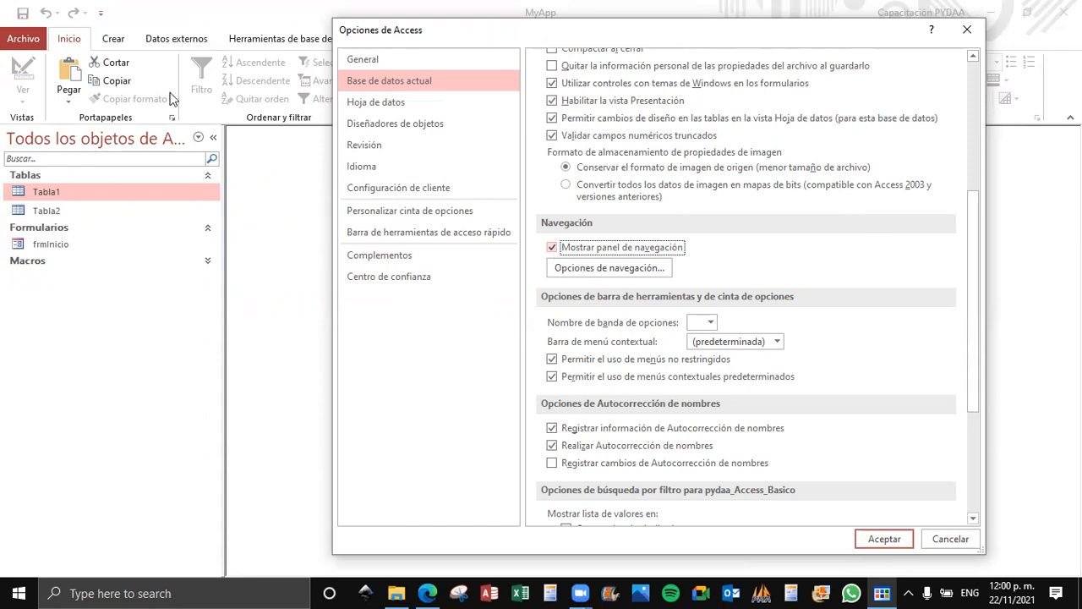
# Examine the navigation options, including how objects are opened, and the ribbon name and shortcut menu bar choices of the current database.
pyautogui.click(593, 269)
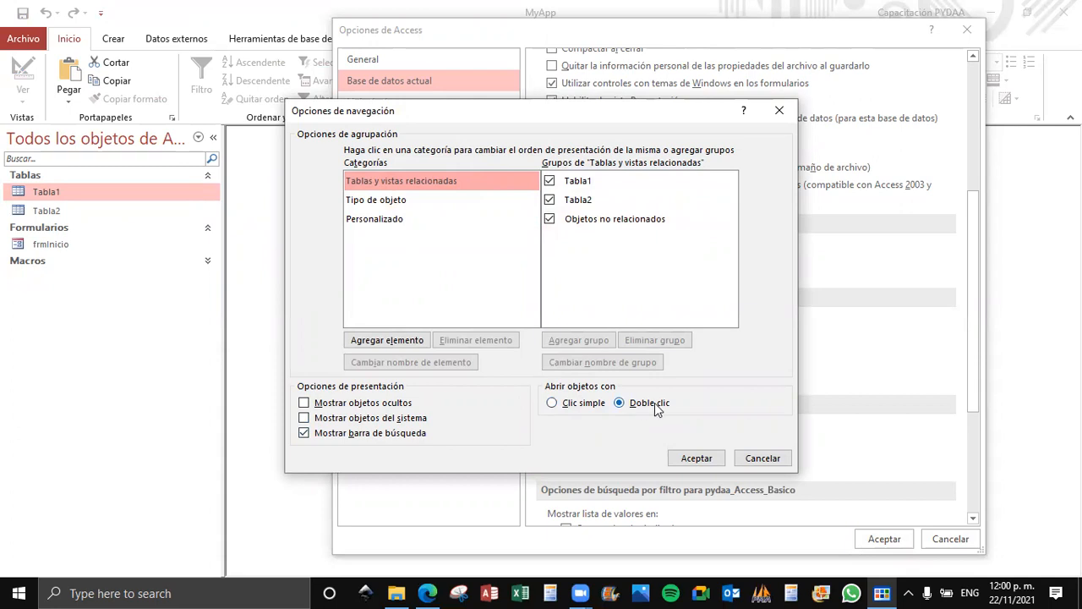
pyautogui.click(695, 459)
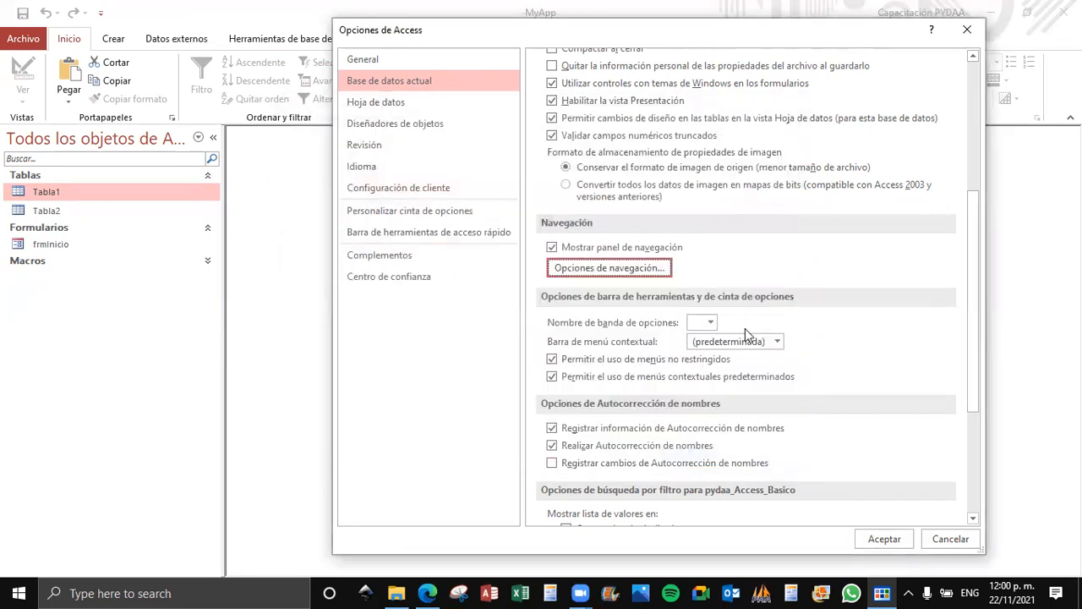
pyautogui.click(710, 323)
pyautogui.click(711, 324)
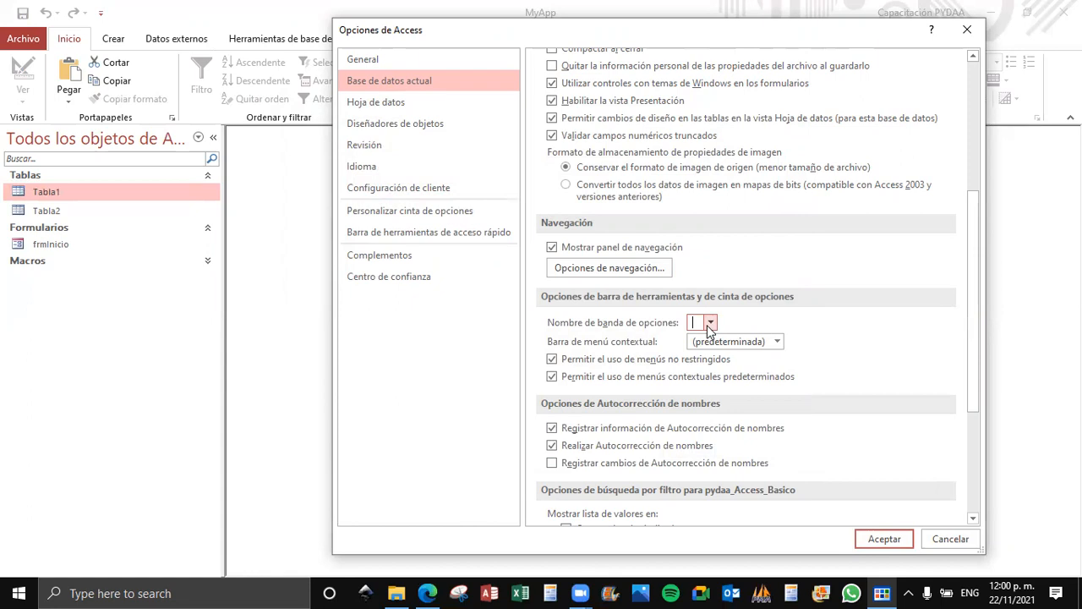
pyautogui.click(771, 340)
pyautogui.click(772, 341)
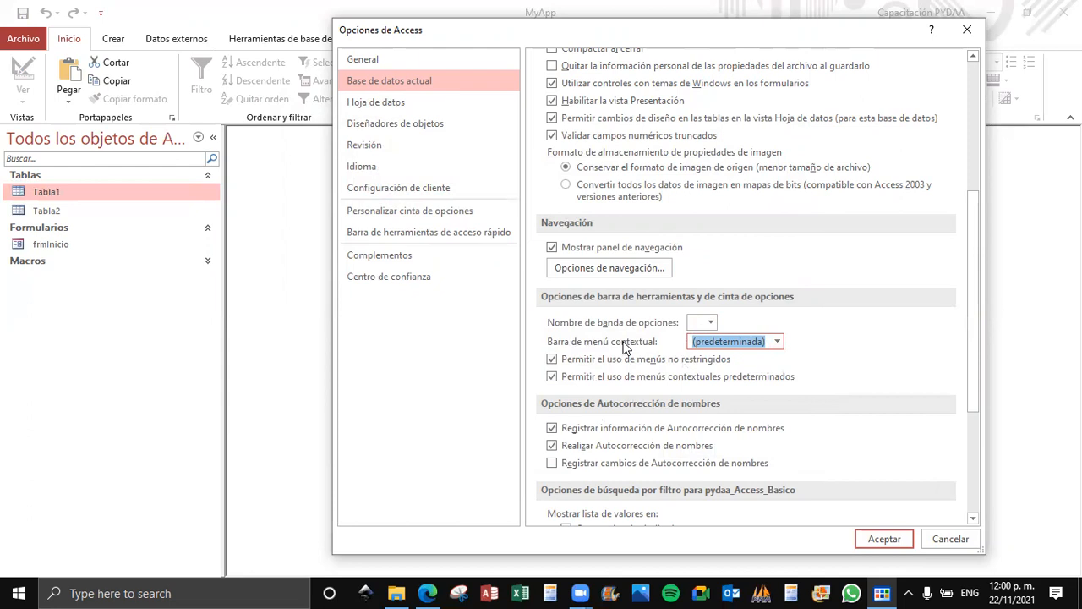
pyautogui.scroll(-5, 624, 346)
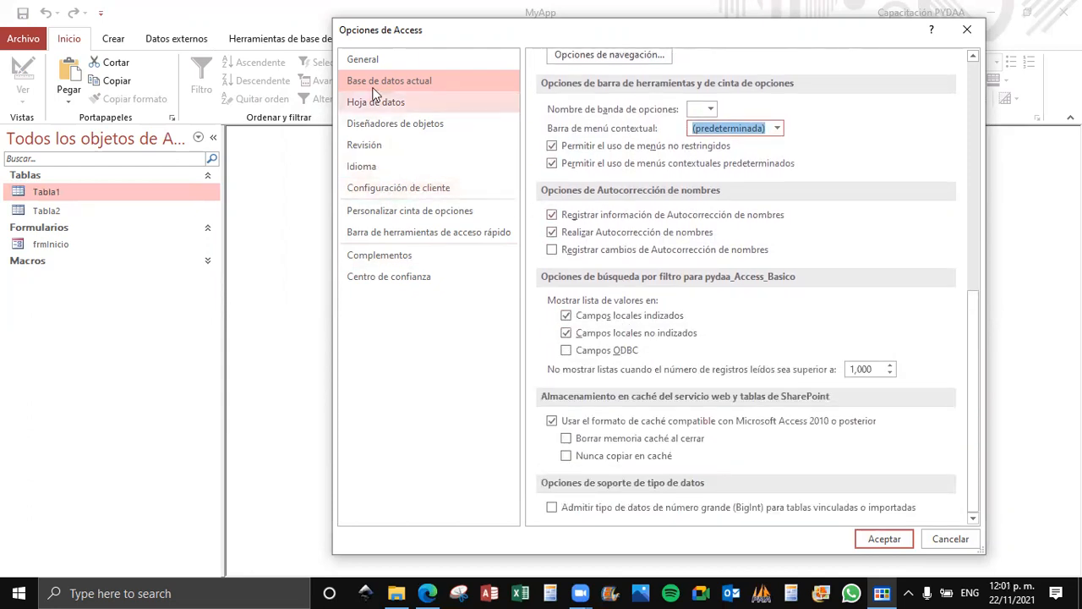
pyautogui.scroll(5, 686, 207)
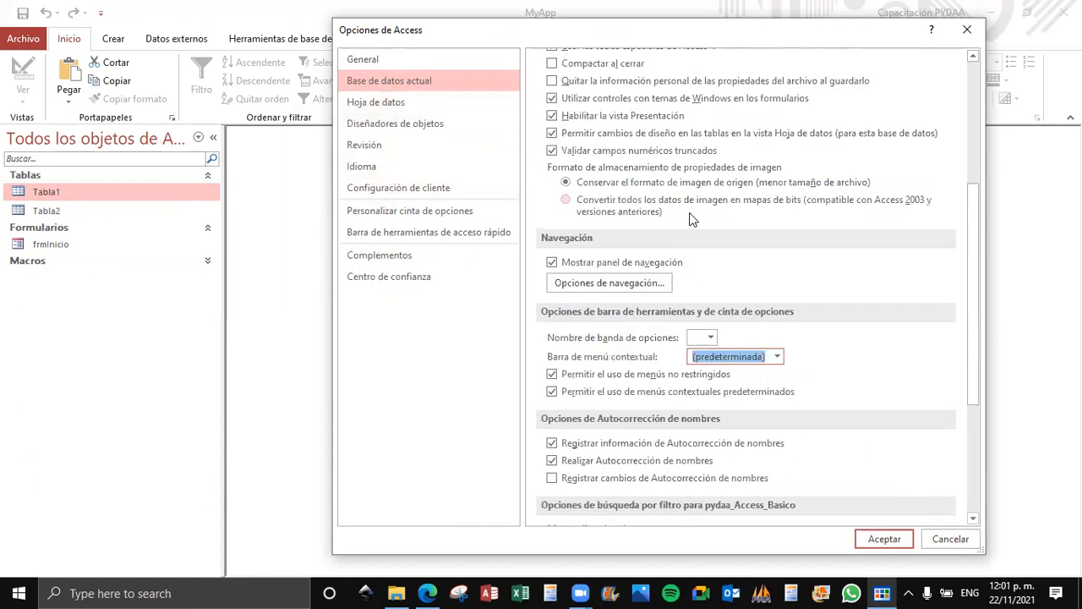
pyautogui.scroll(6, 689, 219)
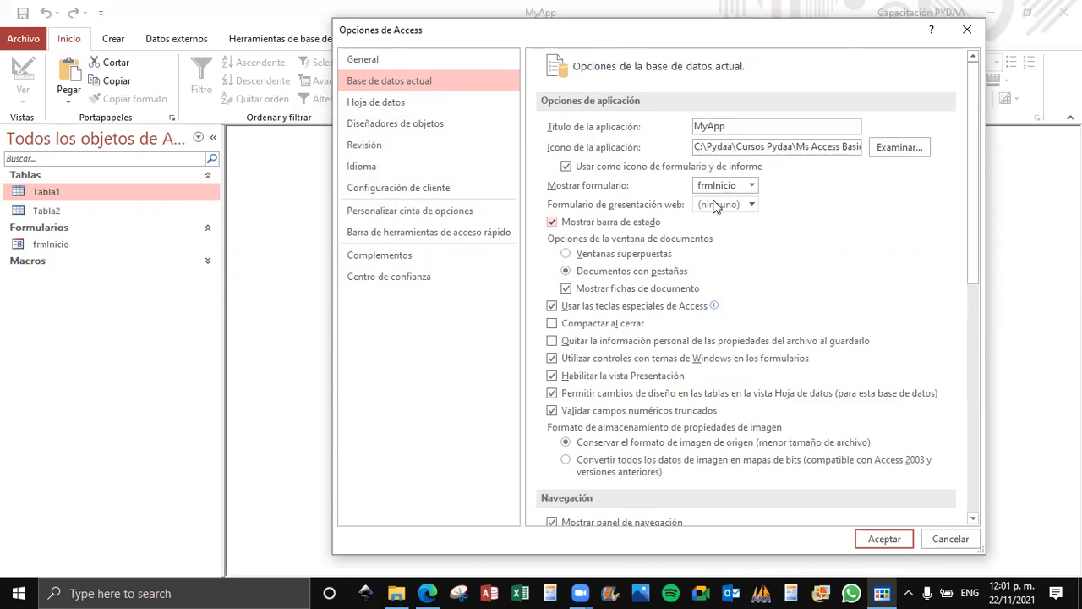
# Review the Hoja de datos options and the Diseñadores de objetos defaults, including the available field types and number field sizes.
pyautogui.click(401, 102)
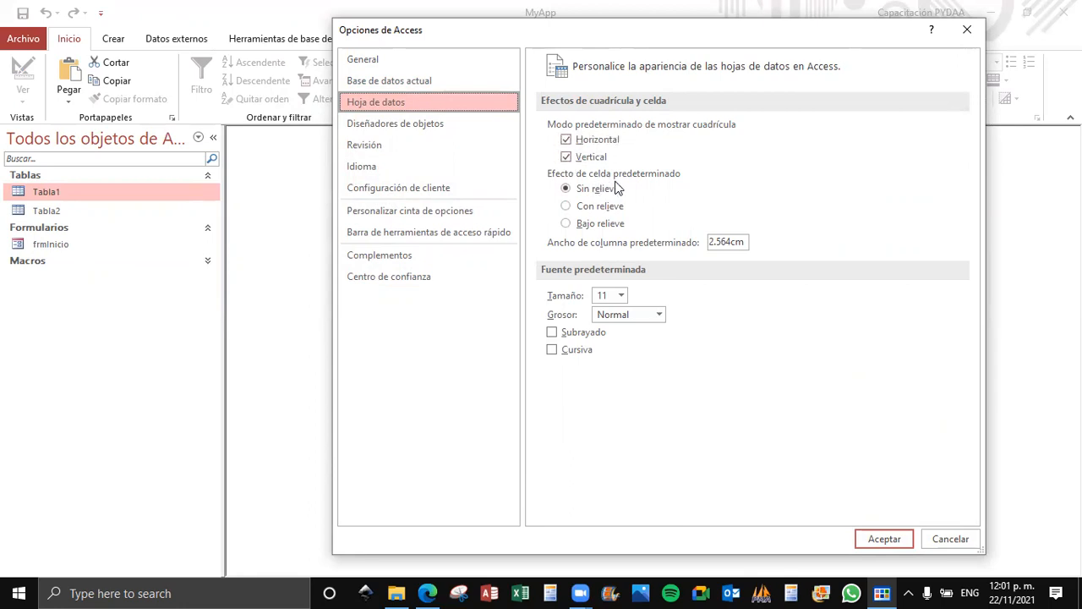
pyautogui.click(400, 124)
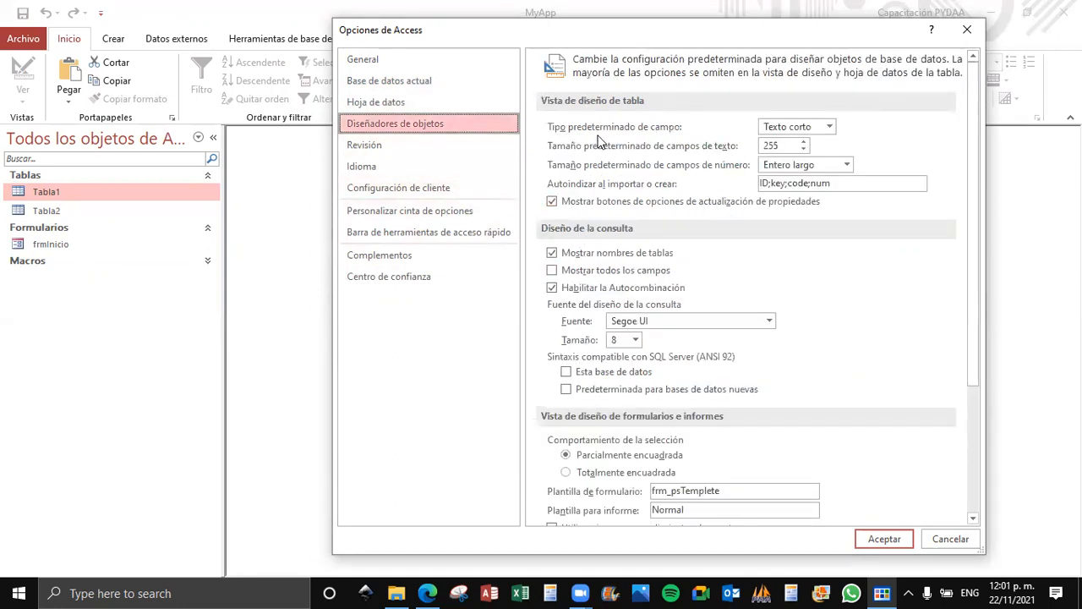
pyautogui.click(830, 127)
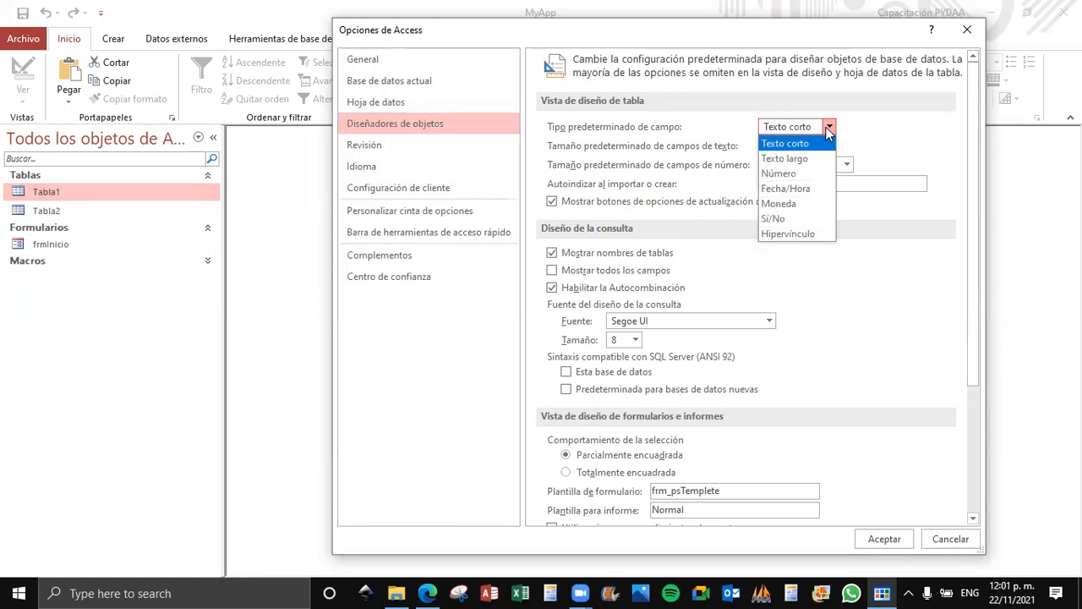
pyautogui.click(825, 127)
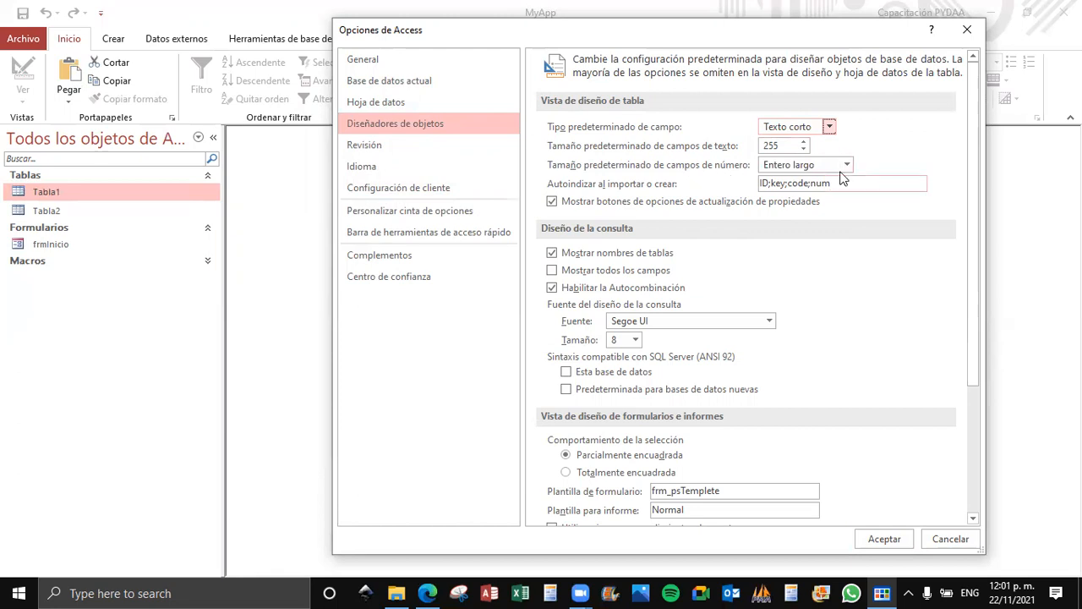
pyautogui.click(846, 165)
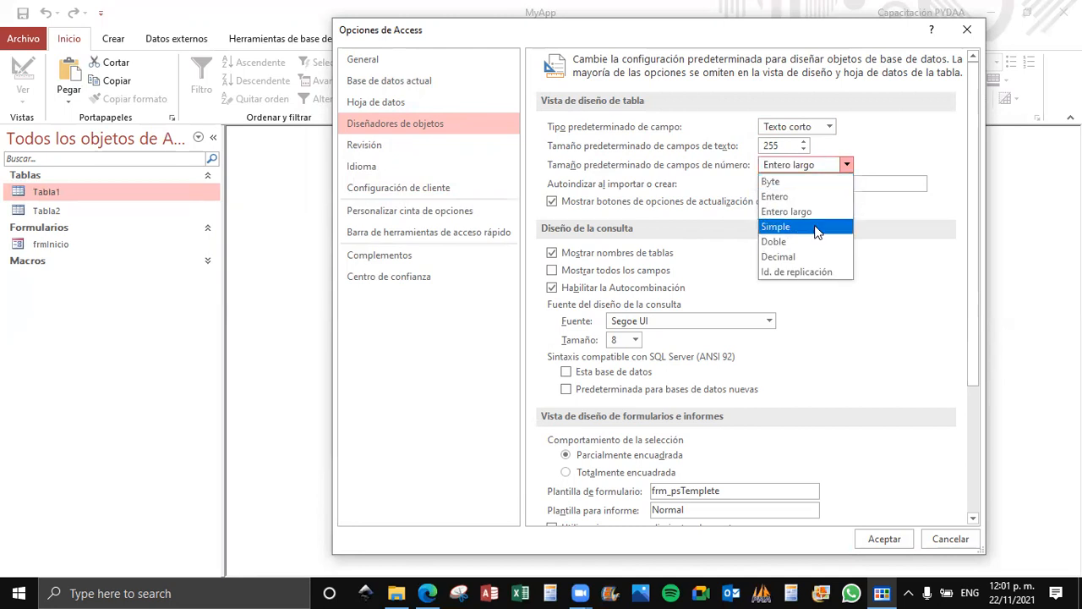
pyautogui.click(848, 165)
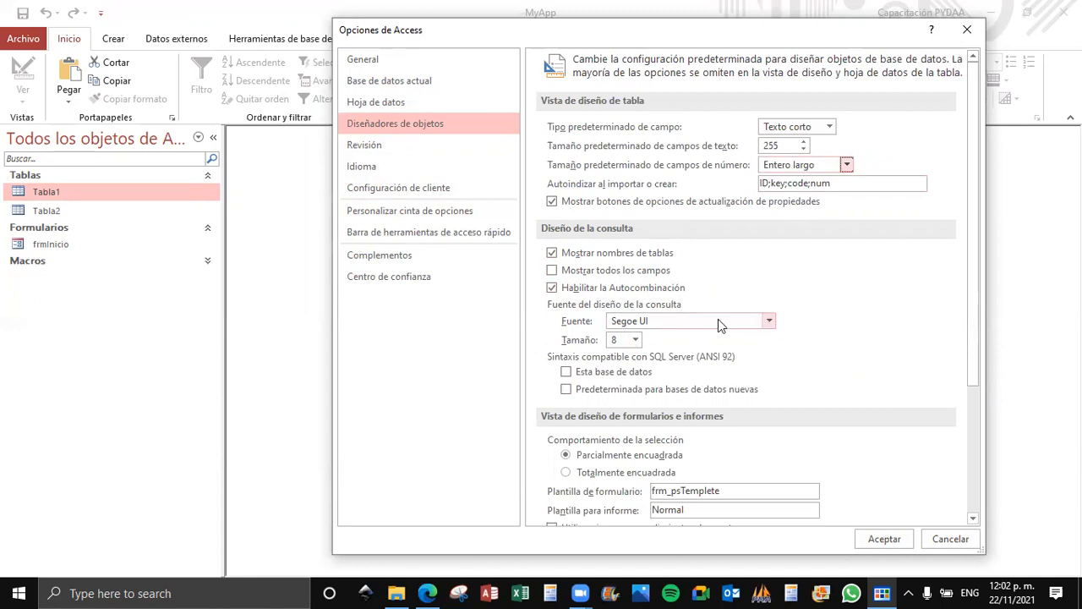
pyautogui.scroll(-2, 719, 320)
pyautogui.scroll(-1, 719, 320)
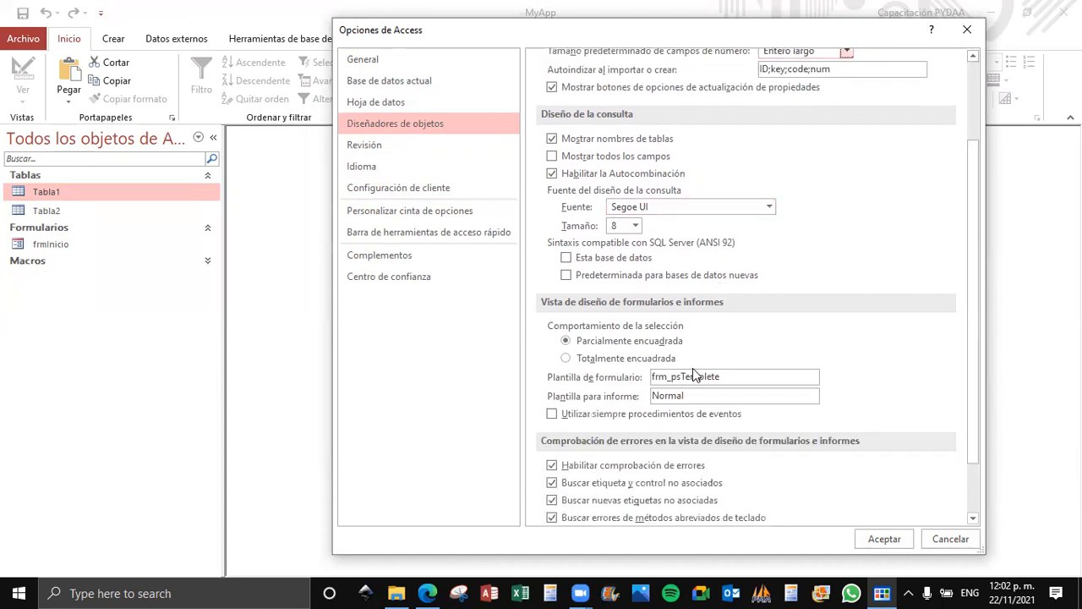
pyautogui.scroll(-2, 692, 372)
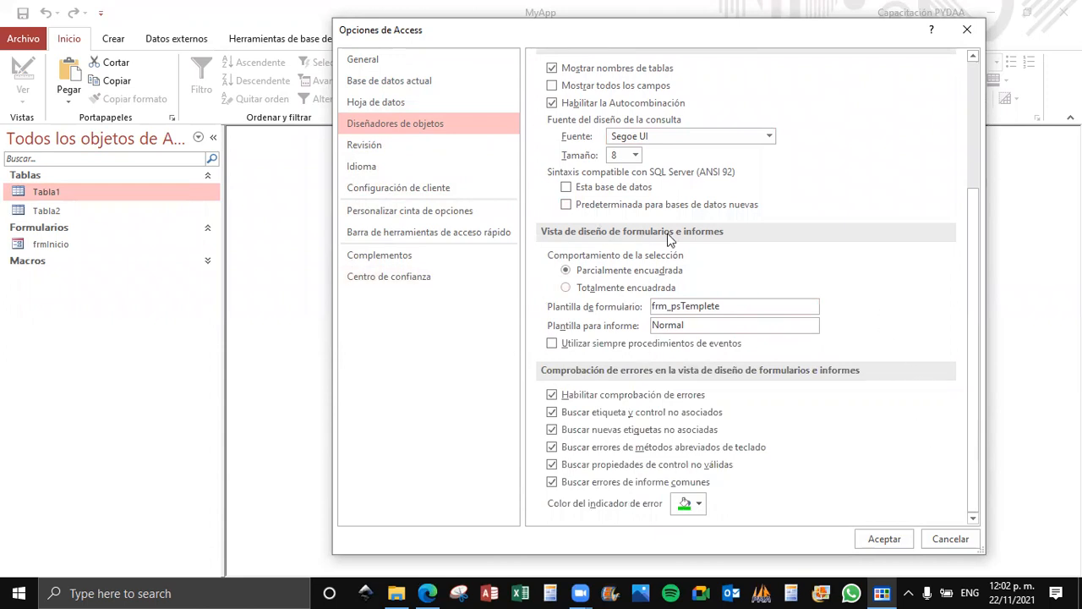
pyautogui.scroll(3, 718, 256)
pyautogui.scroll(2, 714, 256)
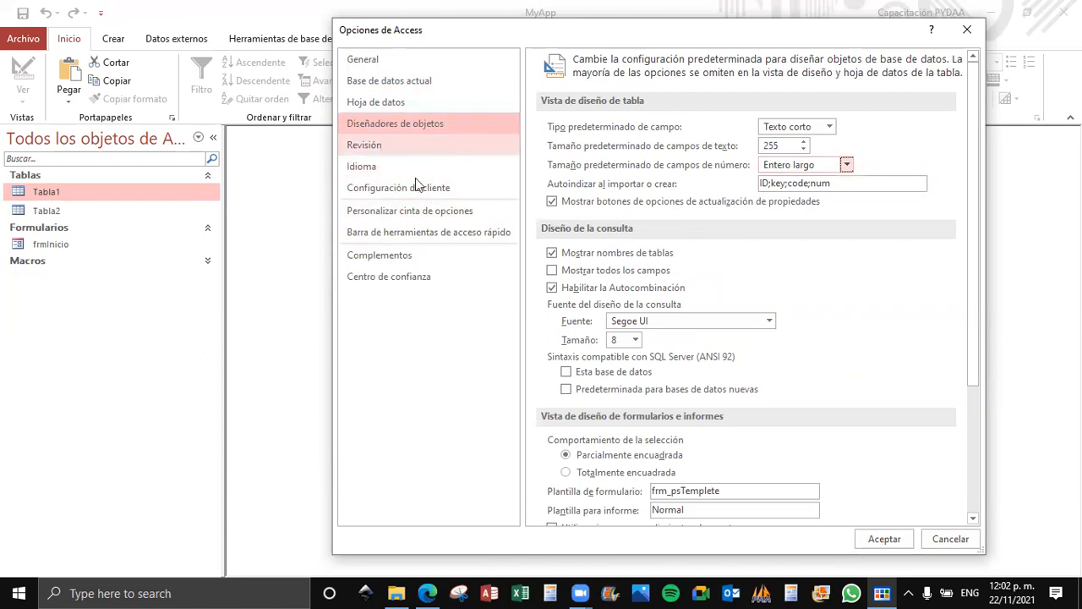
# Review the remaining option categories from Revisión through Centro de confianza, and close Opciones de Access without accepting.
pyautogui.click(375, 146)
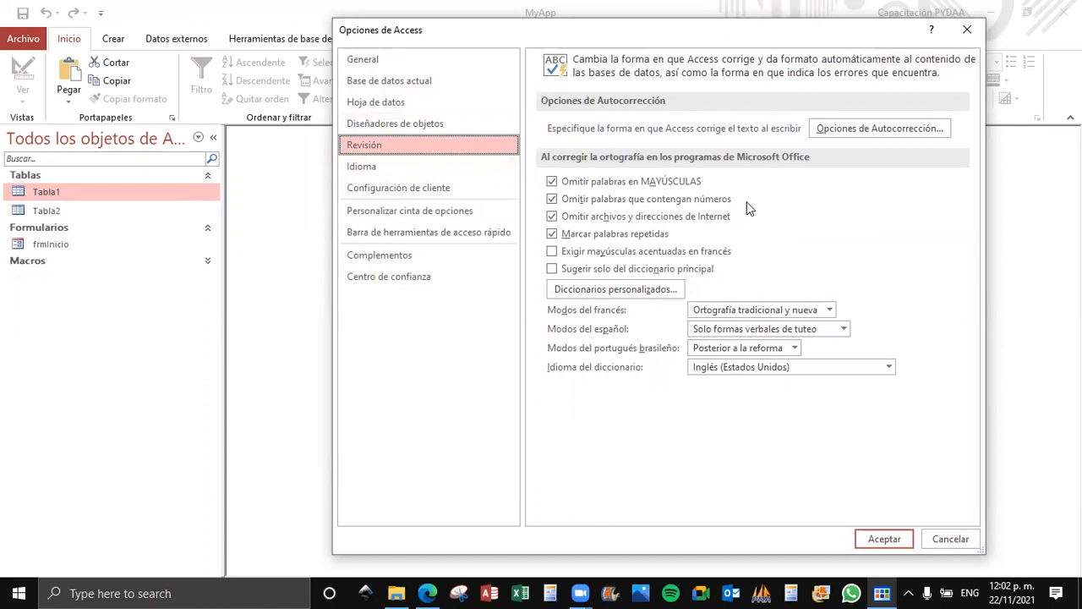
pyautogui.click(404, 169)
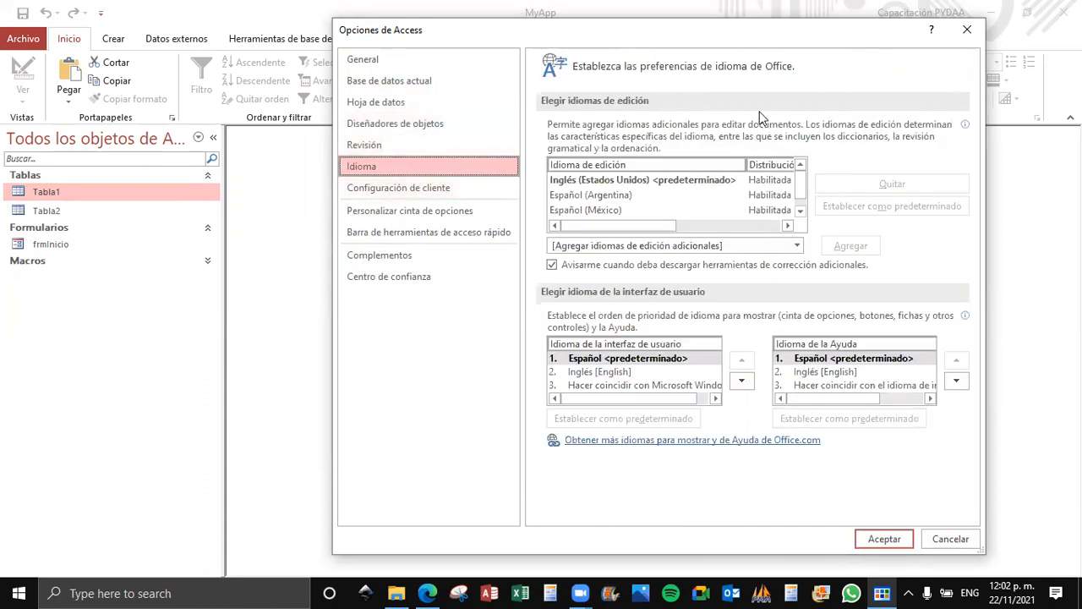
pyautogui.moveTo(549, 141)
pyautogui.click(476, 189)
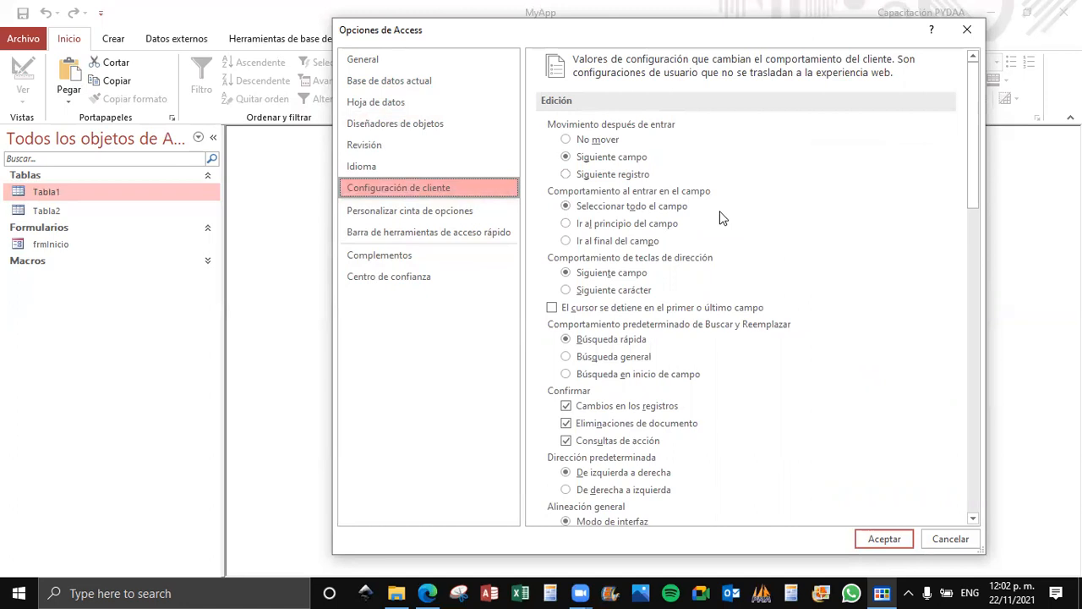
pyautogui.click(426, 216)
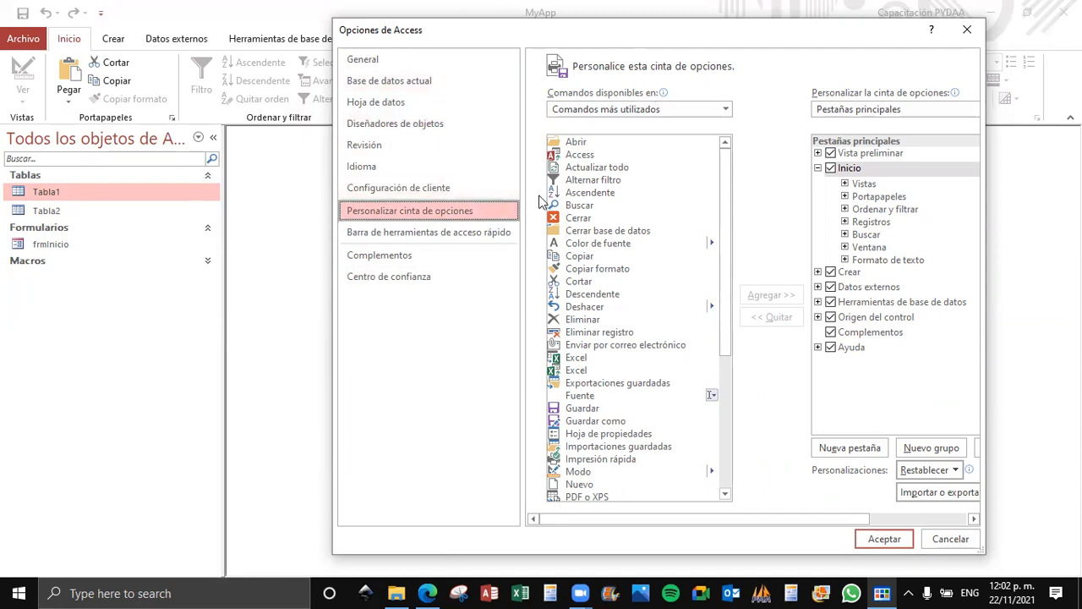
pyautogui.click(430, 234)
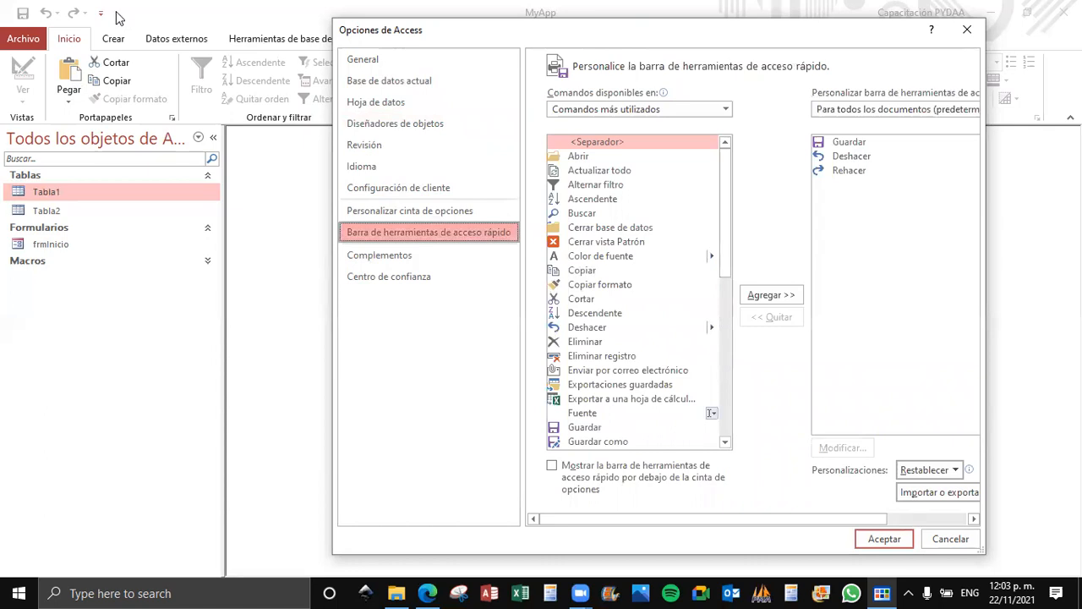
pyautogui.click(420, 258)
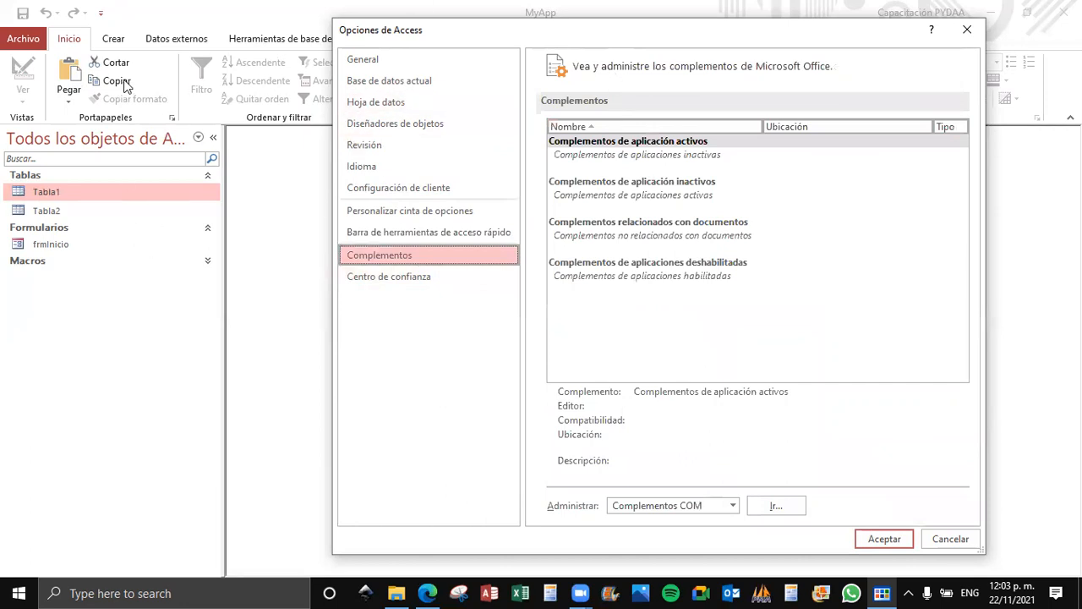
pyautogui.click(426, 275)
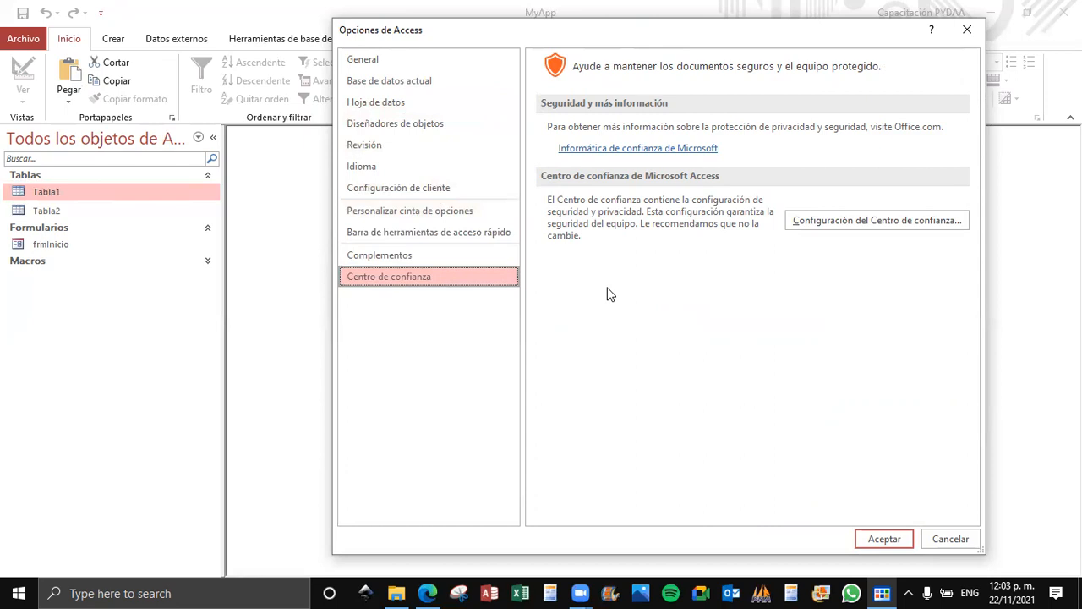
pyautogui.click(967, 31)
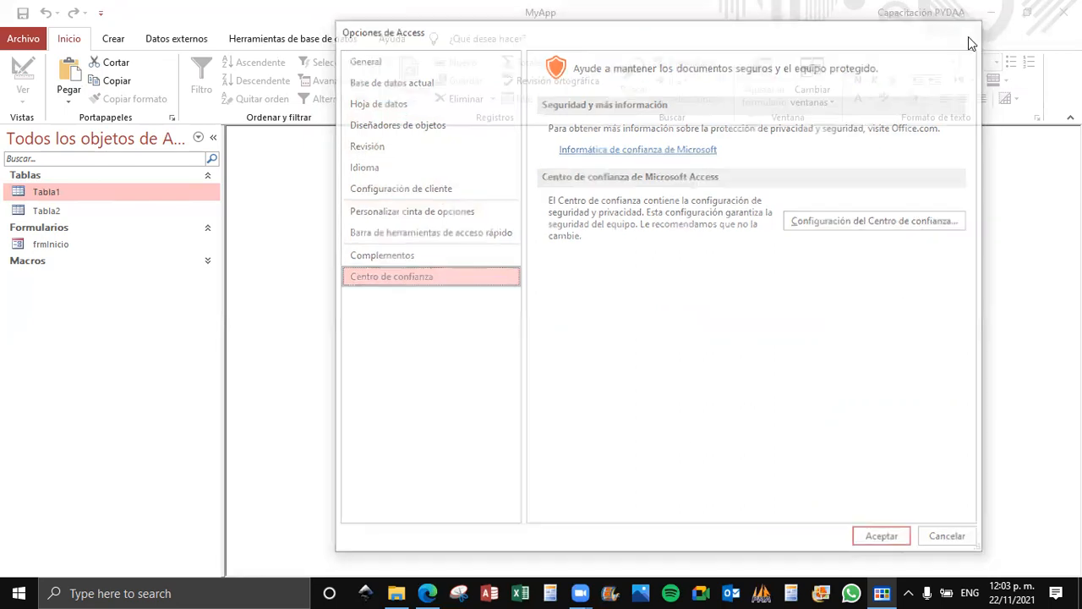
# View the database's Información page, reopen the Base de datos actual options to review the application settings, and close them without accepting.
pyautogui.click(24, 38)
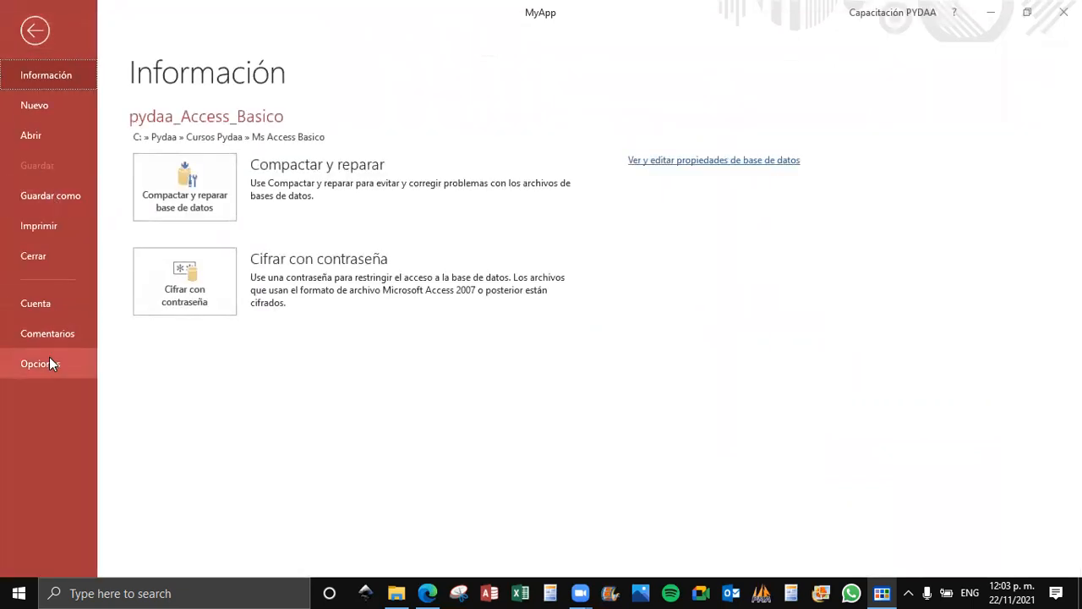
pyautogui.click(34, 33)
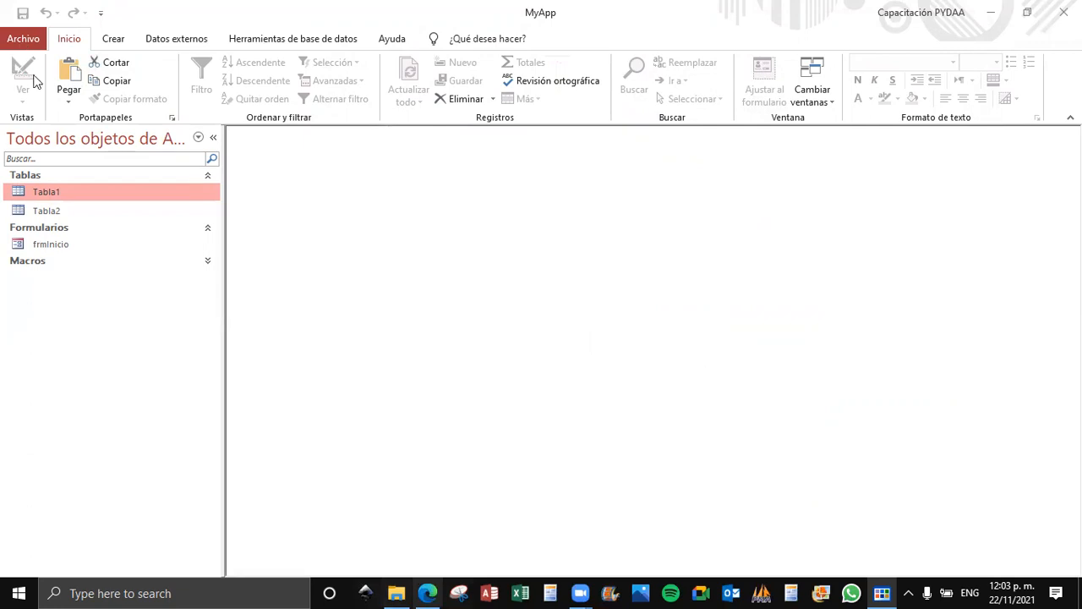
pyautogui.click(23, 42)
pyautogui.click(63, 361)
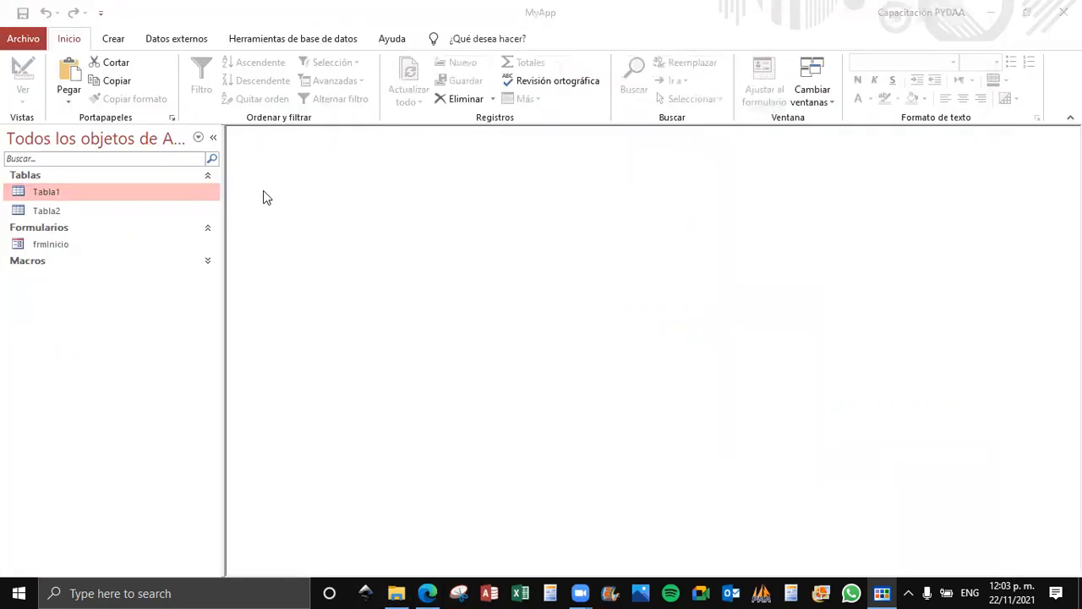
pyautogui.click(294, 85)
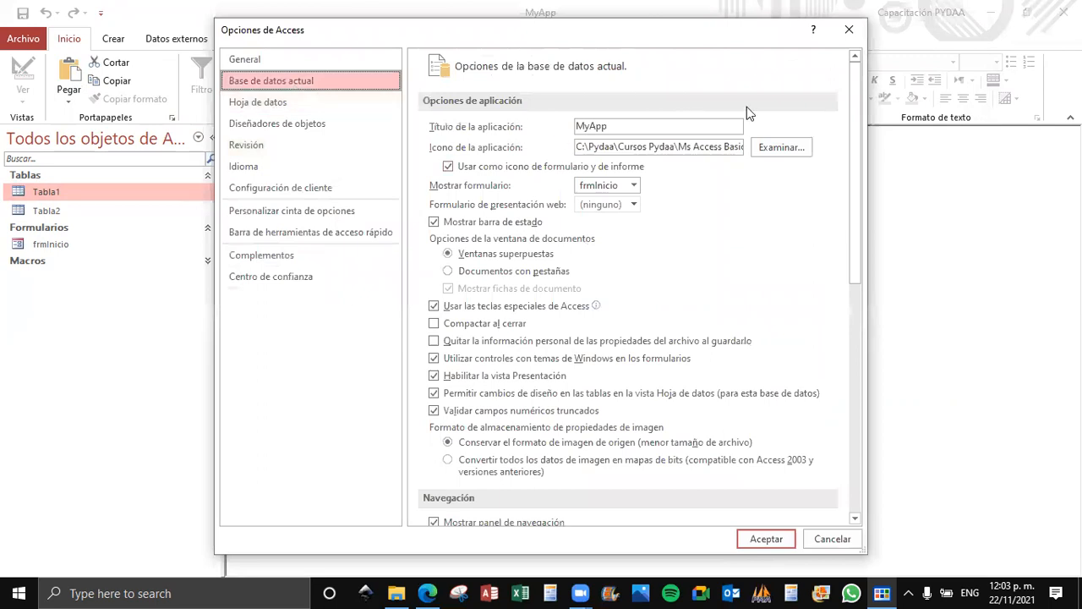
pyautogui.click(849, 30)
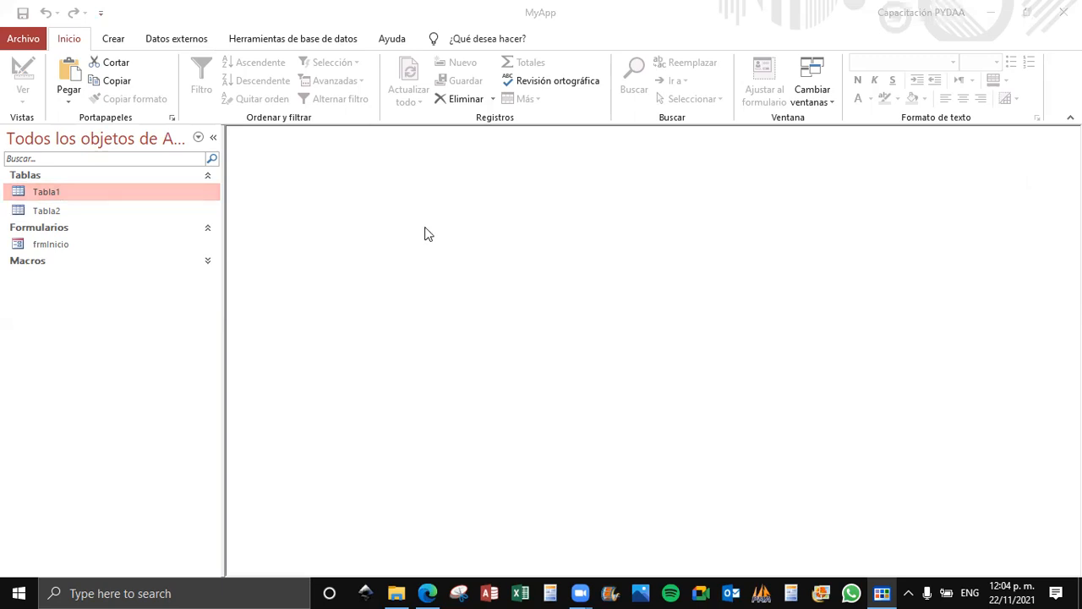
# Switch to File Explorer and examine pydaa_Access_Basico.accdb and the same-named BMP file in the Ms Access Basico folder.
pyautogui.click(396, 593)
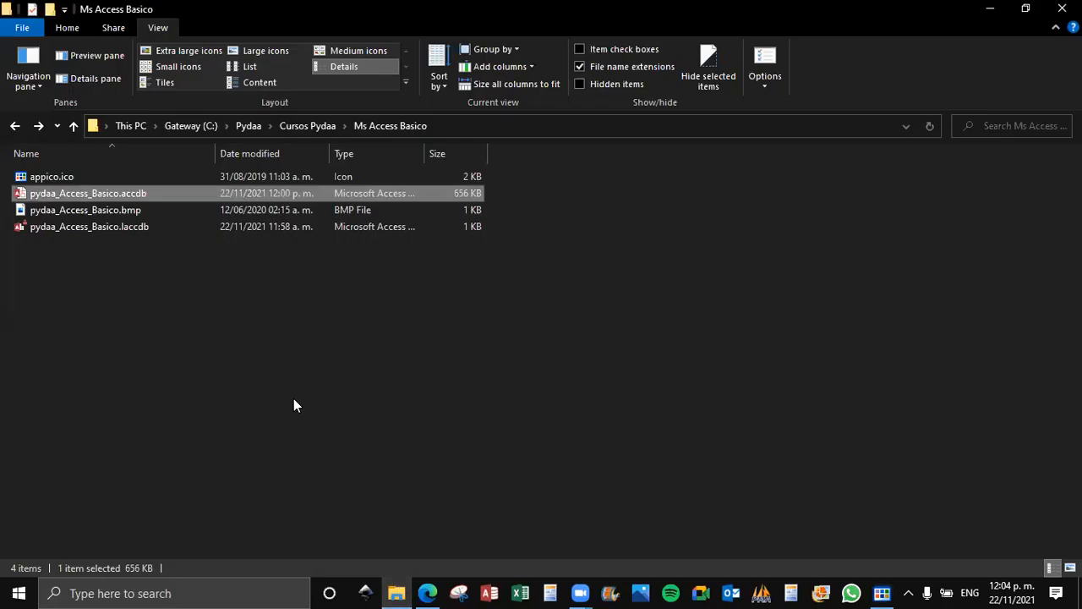
pyautogui.click(214, 210)
pyautogui.click(69, 244)
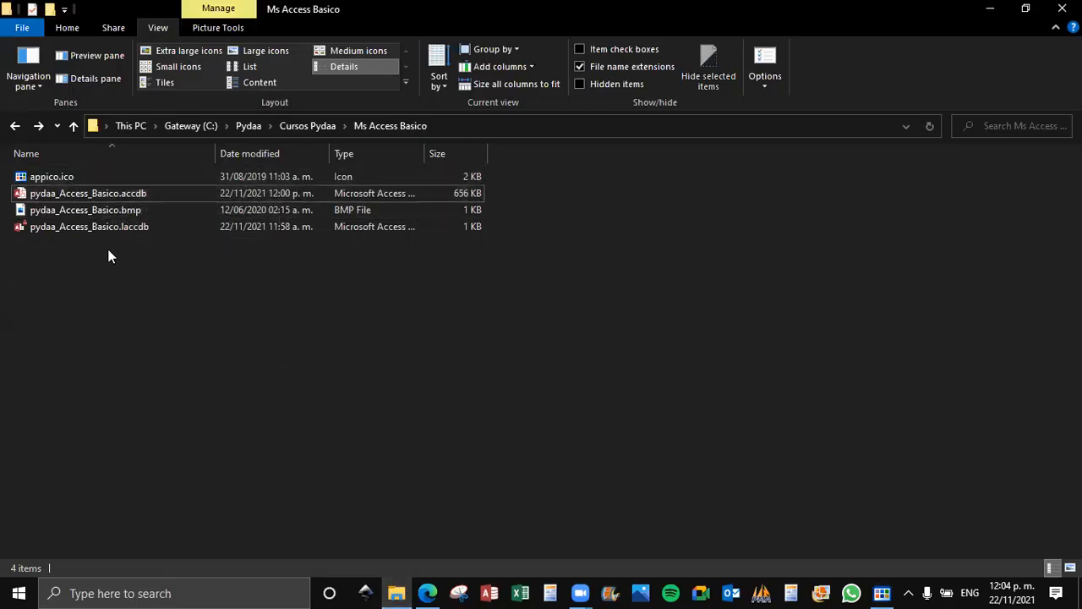
pyautogui.click(80, 212)
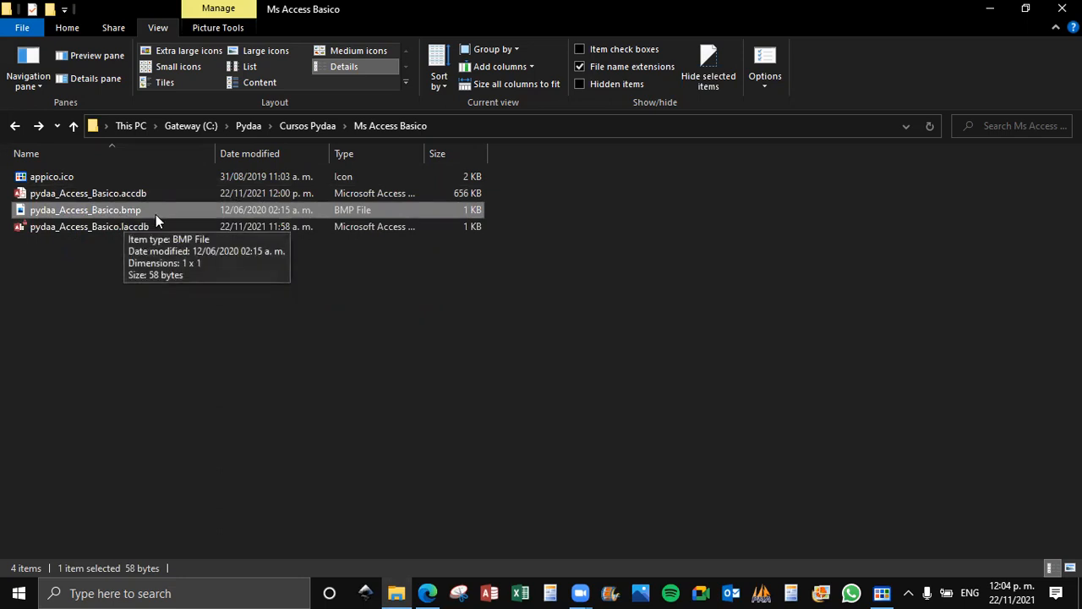
pyautogui.click(114, 244)
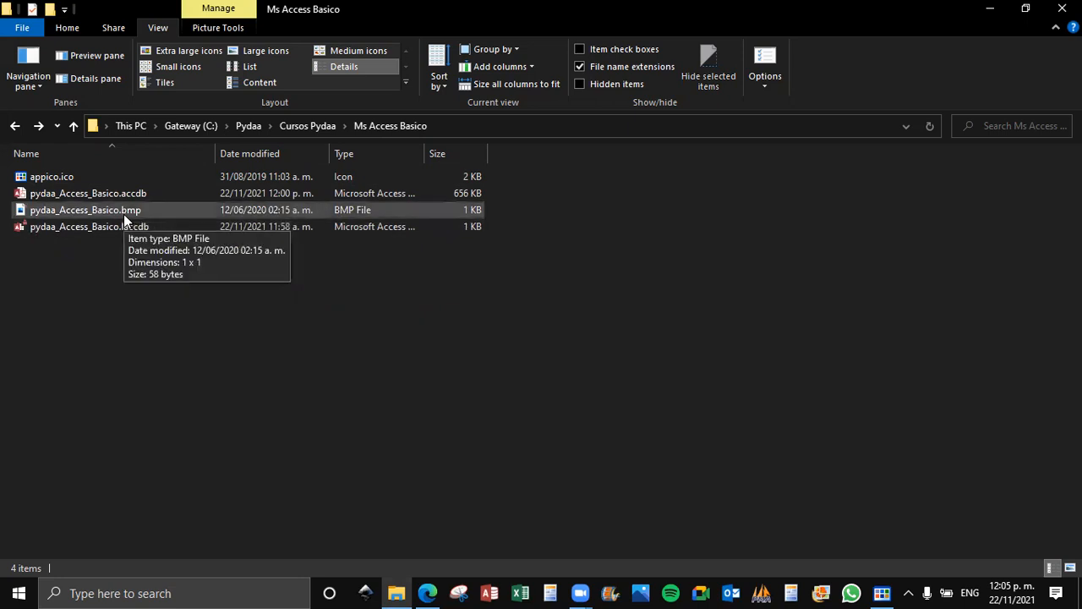
pyautogui.click(89, 211)
pyautogui.click(94, 197)
pyautogui.click(94, 210)
pyautogui.click(105, 197)
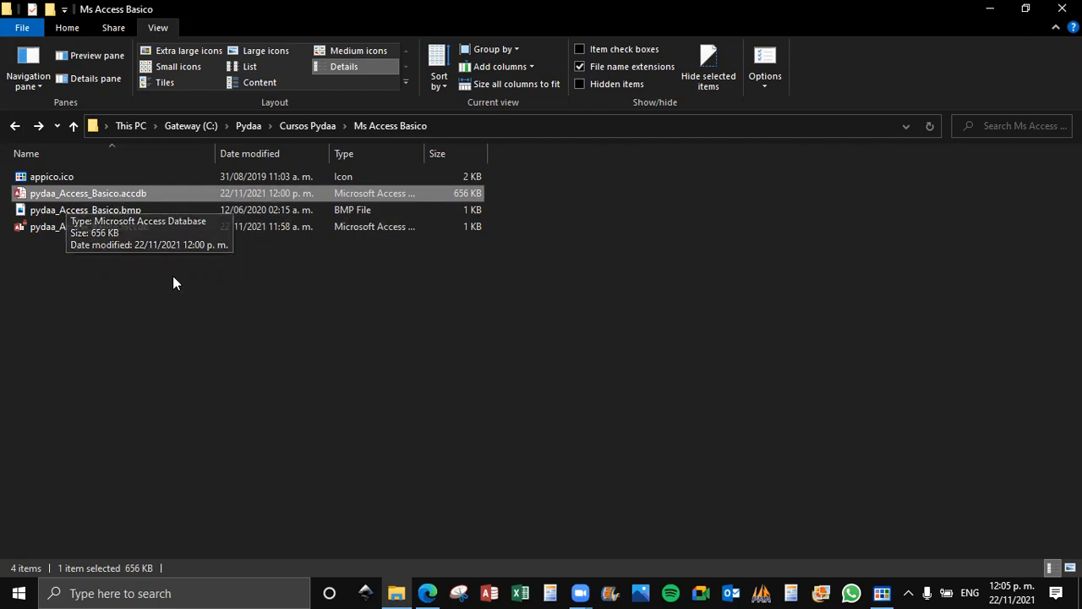
pyautogui.click(119, 283)
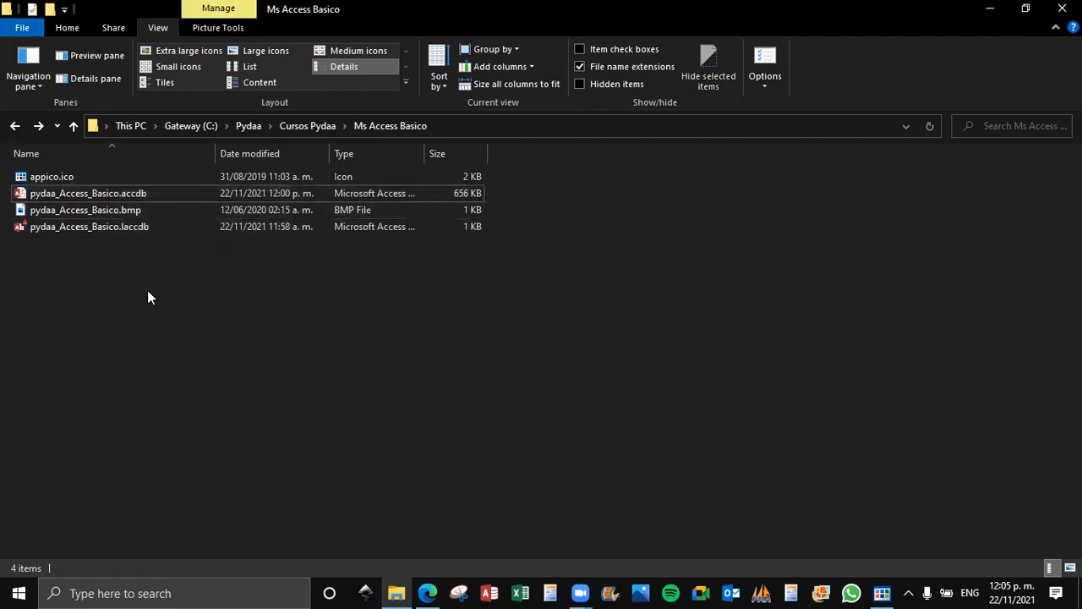
# Duplicate pydaa_Access_Basico.accdb within the Ms Access Basico folder.
pyautogui.click(141, 211)
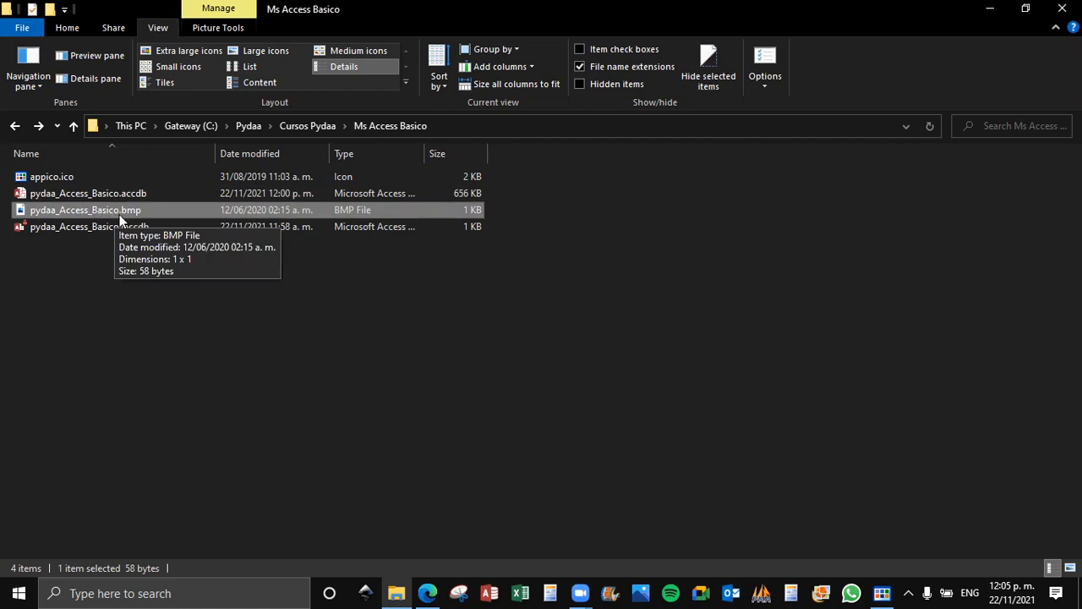
pyautogui.click(71, 194)
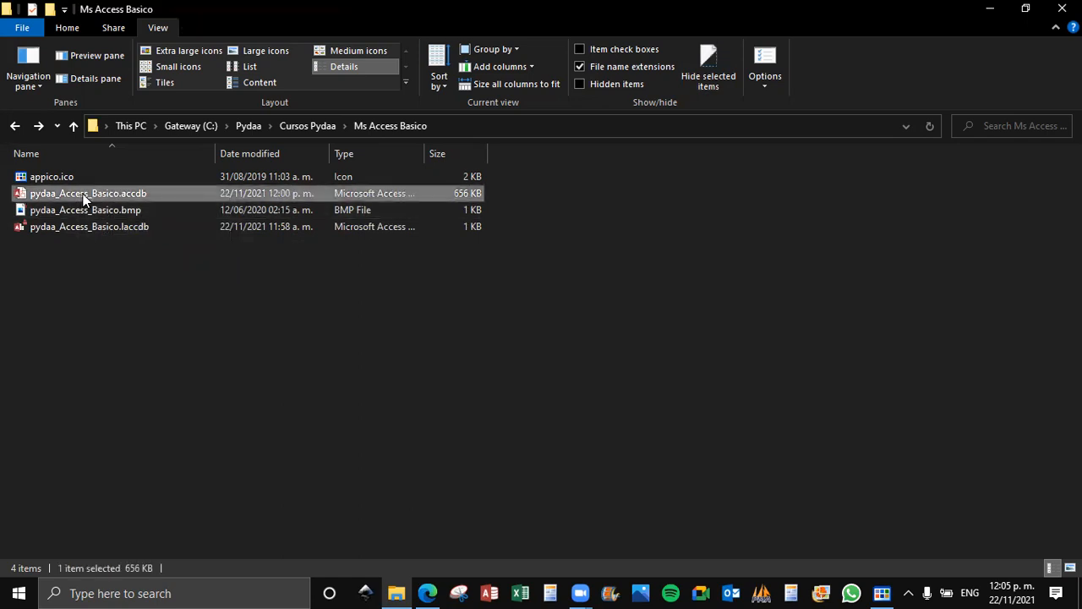
pyautogui.hotkey('ctrl', 'c')
pyautogui.hotkey('ctrl', 'v')
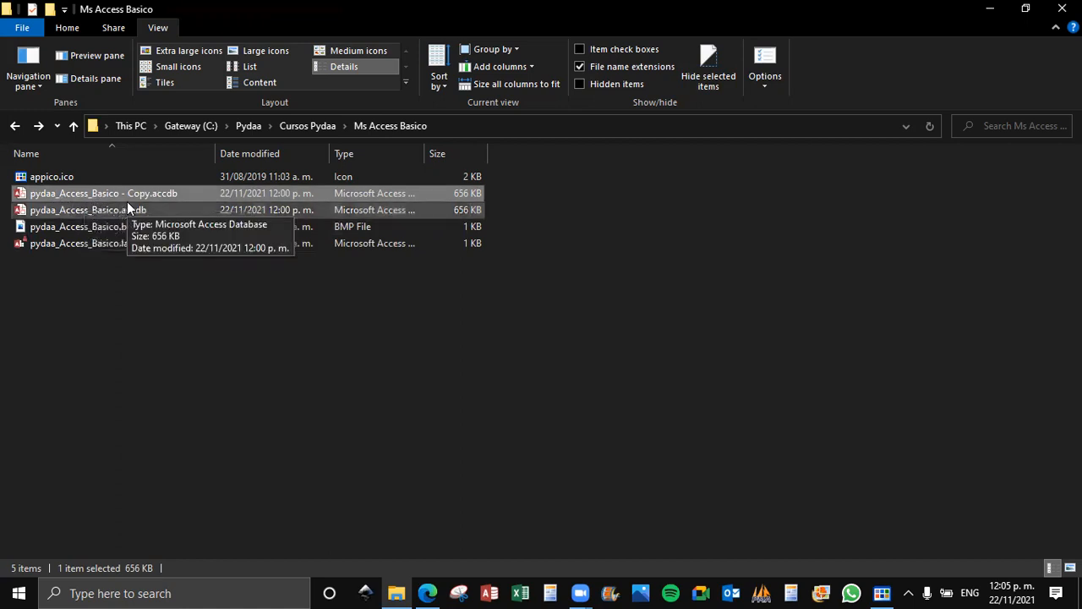
pyautogui.click(139, 272)
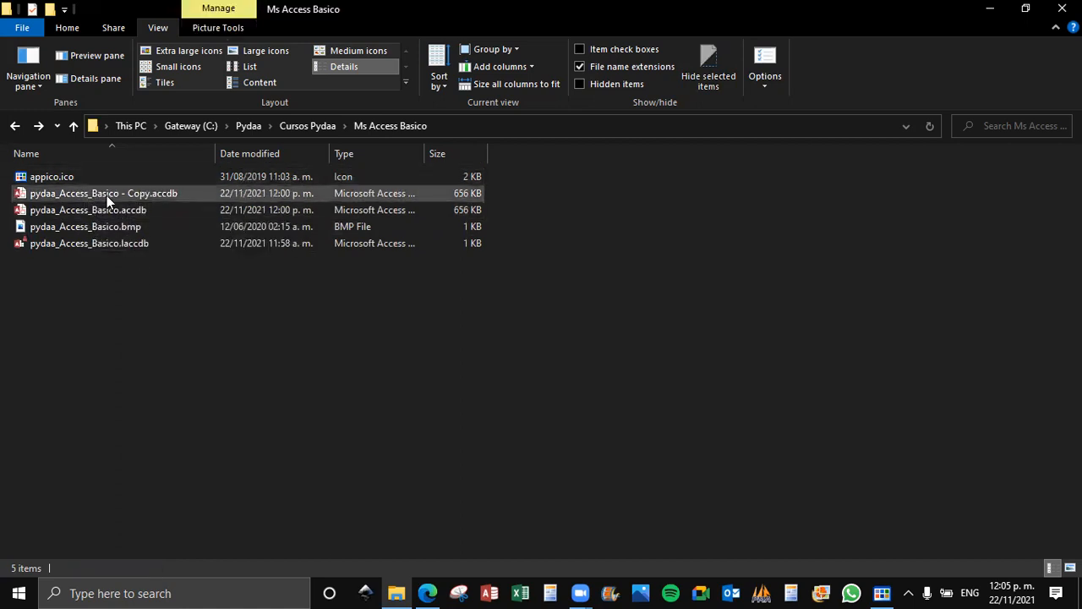
# Open pydaa_Access_Basico - Copy.accdb to view its startup, and close the start screen and the database.
pyautogui.click(107, 195)
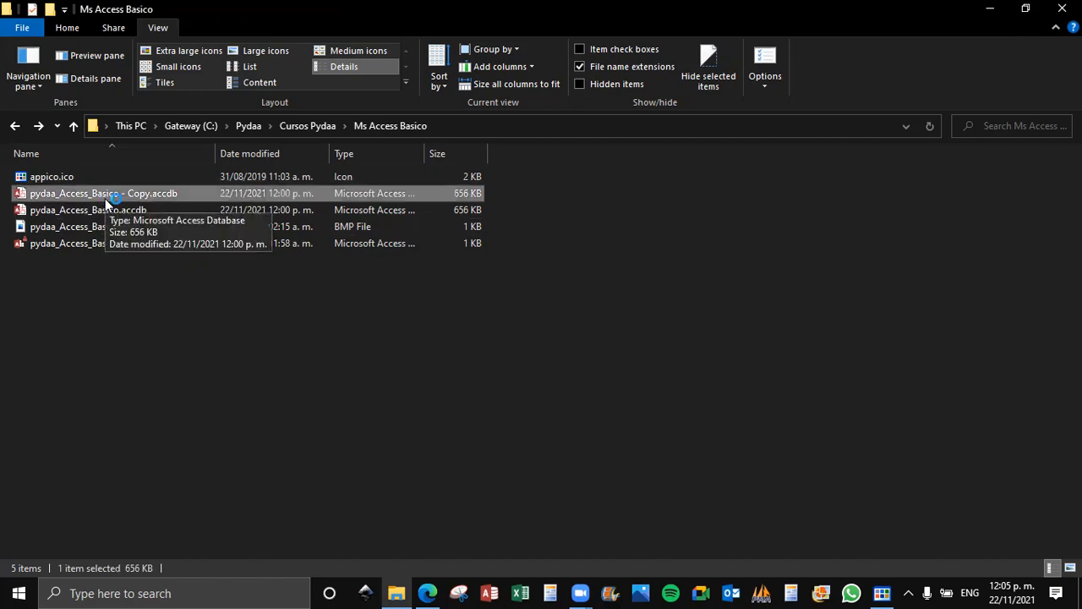
pyautogui.doubleClick(104, 198)
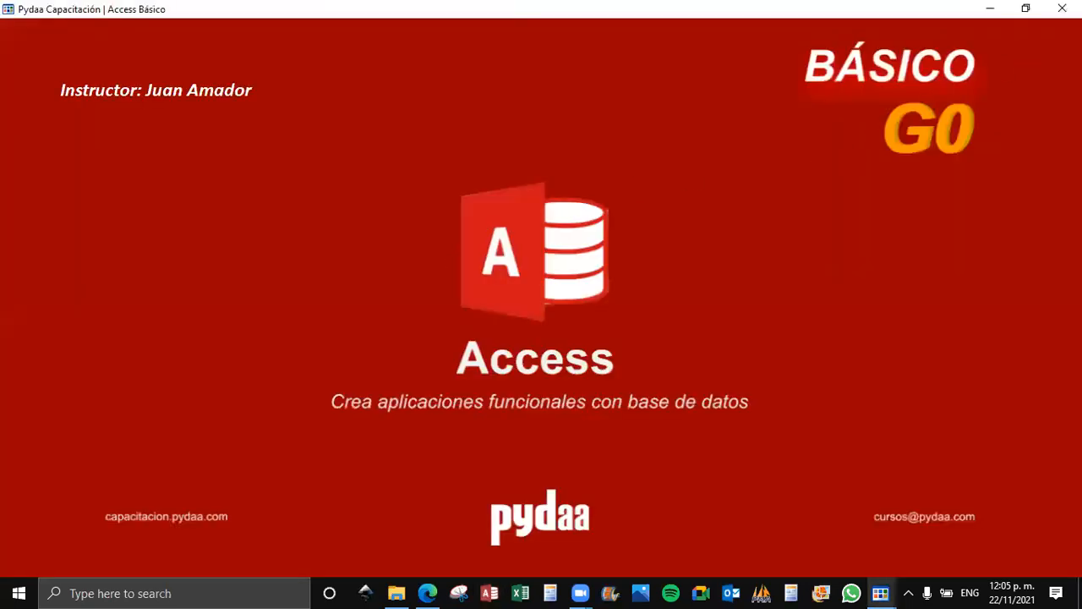
pyautogui.click(1061, 9)
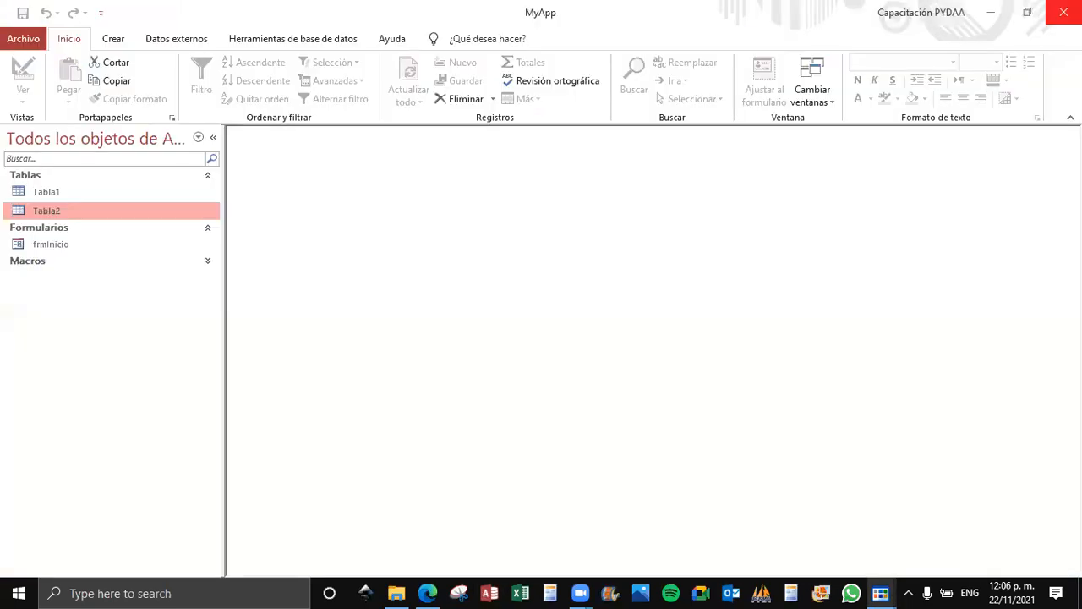
pyautogui.click(1062, 12)
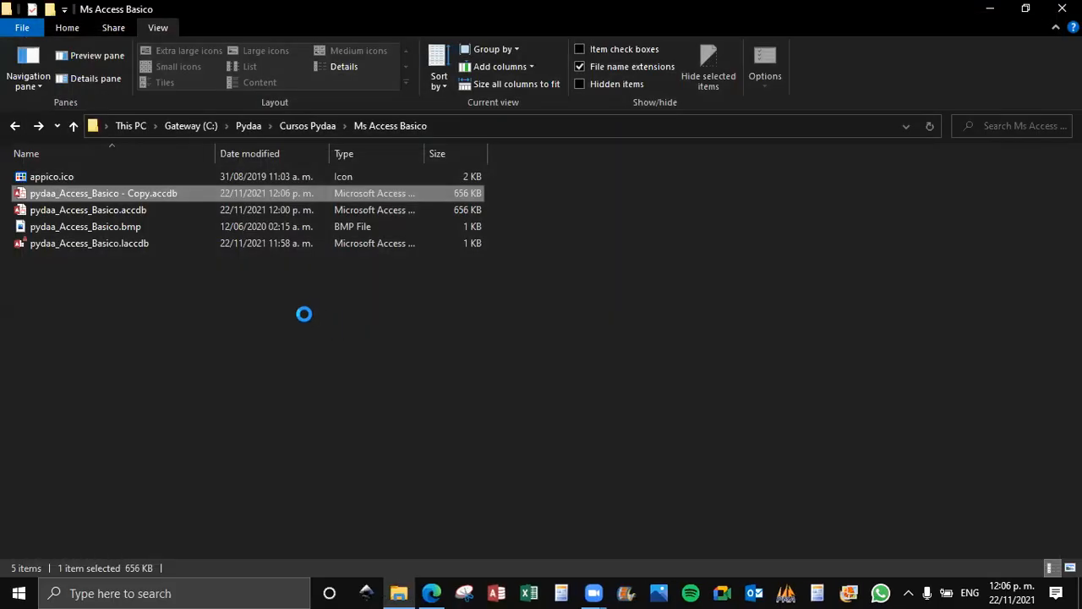
# Bring up the original pydaa_Access_Basico.accdb to view its startup, and close its start screen and database.
pyautogui.click(84, 210)
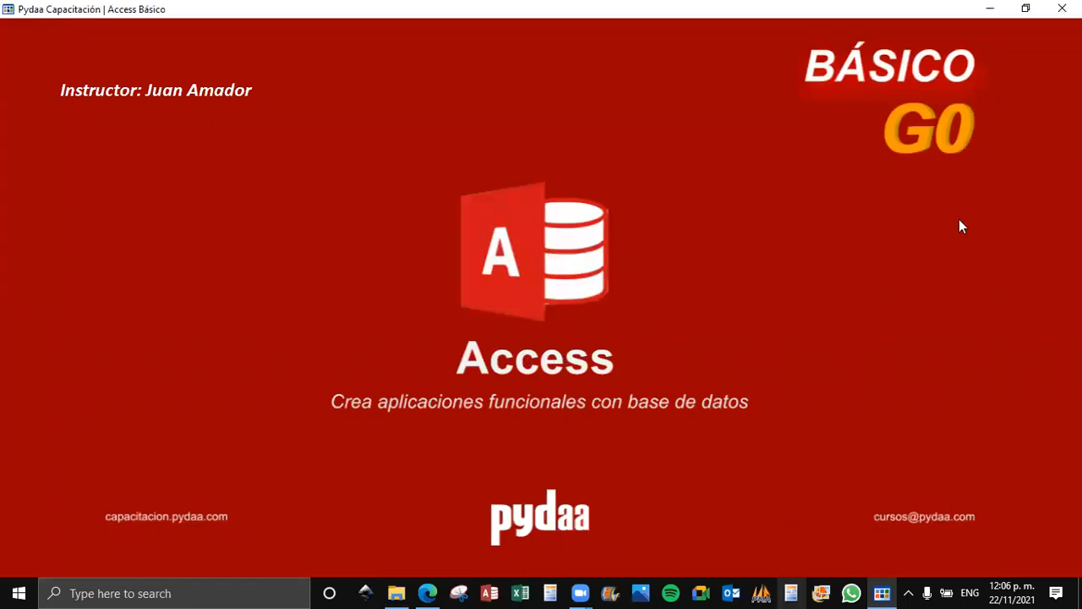
pyautogui.click(1062, 9)
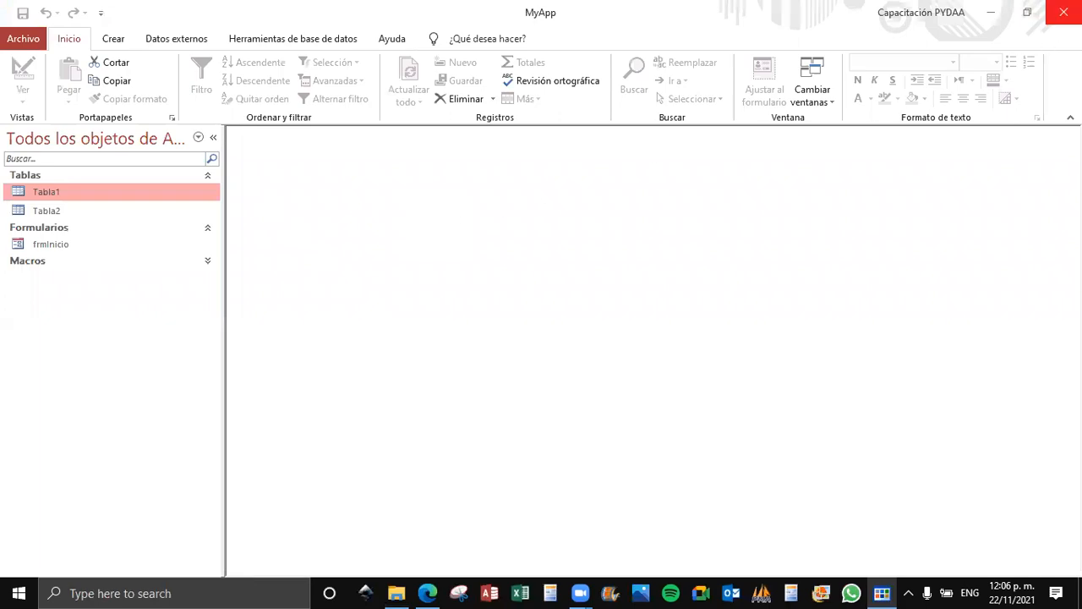
pyautogui.click(1062, 12)
# Examine pydaa_Access_Basico.bmp in the folder, view it in Photos, and close the viewer.
pyautogui.click(65, 231)
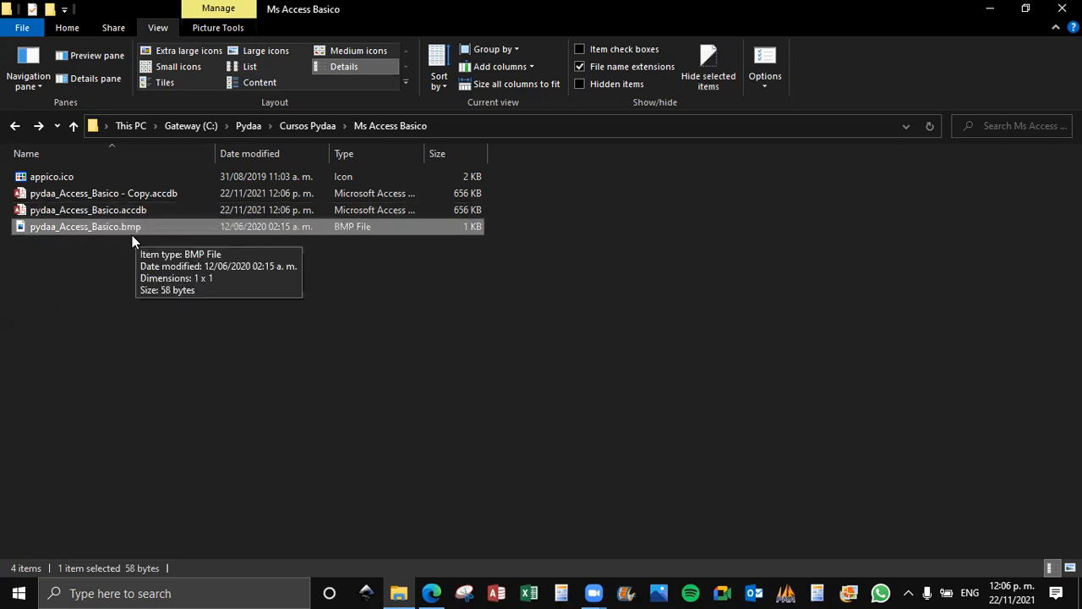
pyautogui.click(101, 294)
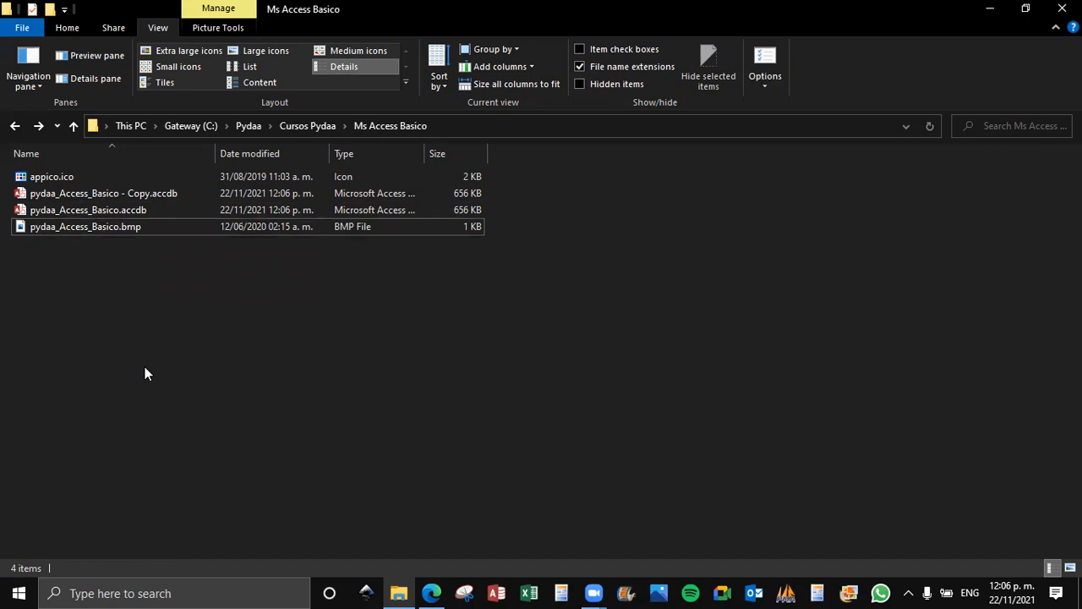
pyautogui.click(81, 228)
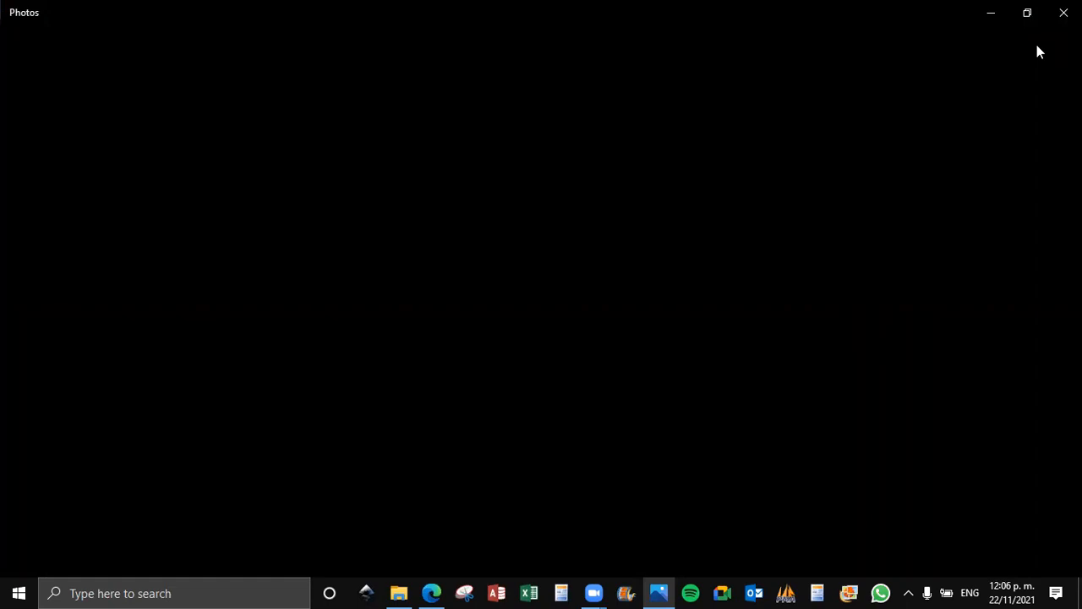
pyautogui.click(1063, 11)
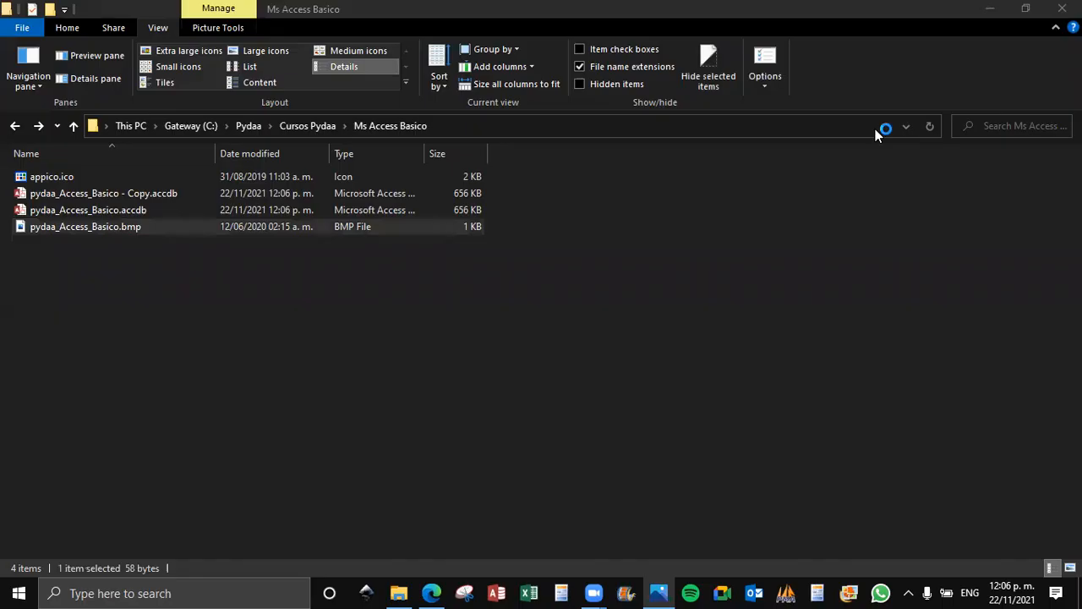
# Open pydaa_Access_Basico.bmp in Paint from File Explorer.
pyautogui.click(108, 289)
pyautogui.click(92, 230)
pyautogui.rightClick(93, 229)
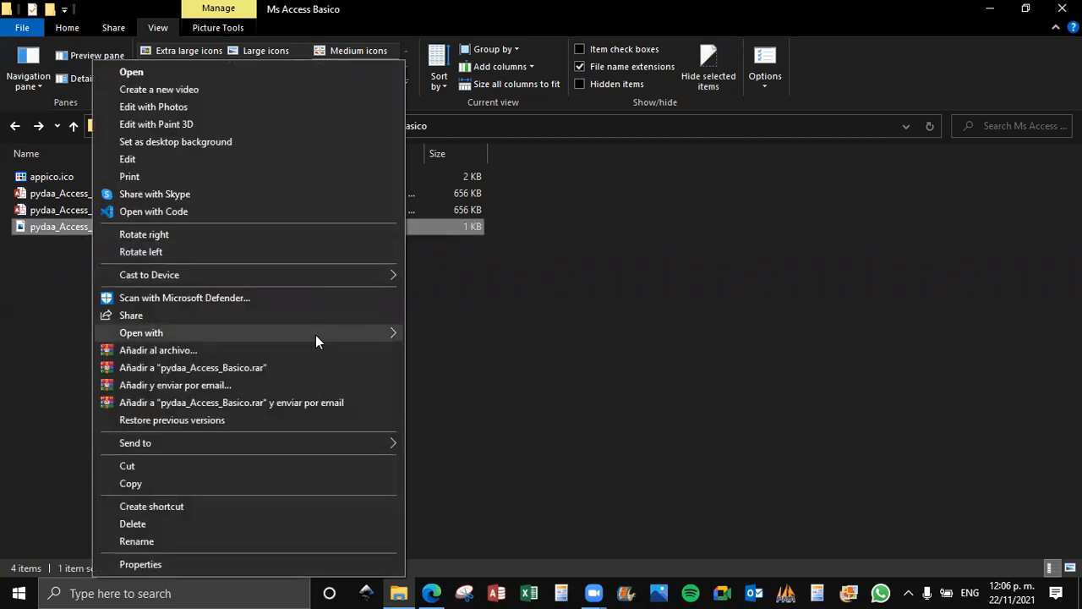
pyautogui.moveTo(315, 334)
pyautogui.click(498, 370)
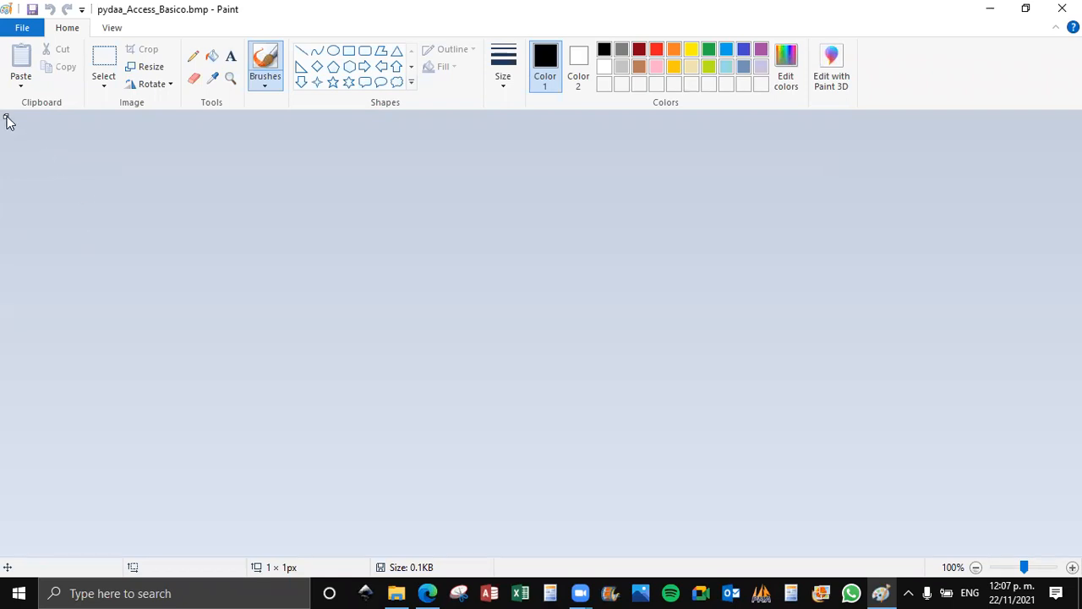
# Enlarge the one-pixel canvas to about 65 × 39 px.
pyautogui.scroll(6, 9, 144)
pyautogui.scroll(1, 22, 138)
pyautogui.moveTo(10, 122); pyautogui.dragTo(419, 364)
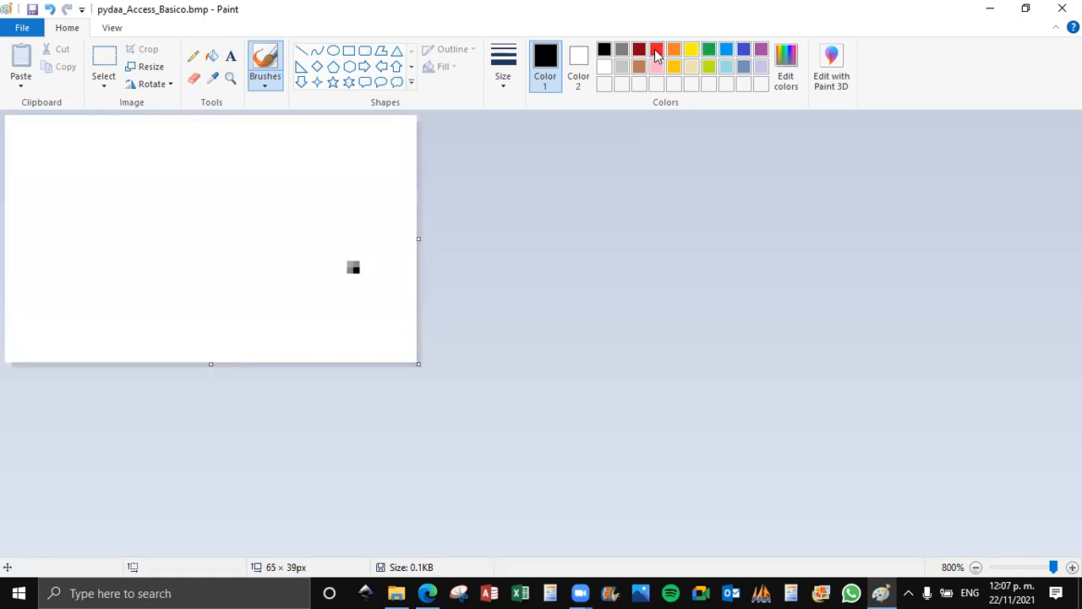
# Fill the whole canvas with the palette's light blue.
pyautogui.click(726, 51)
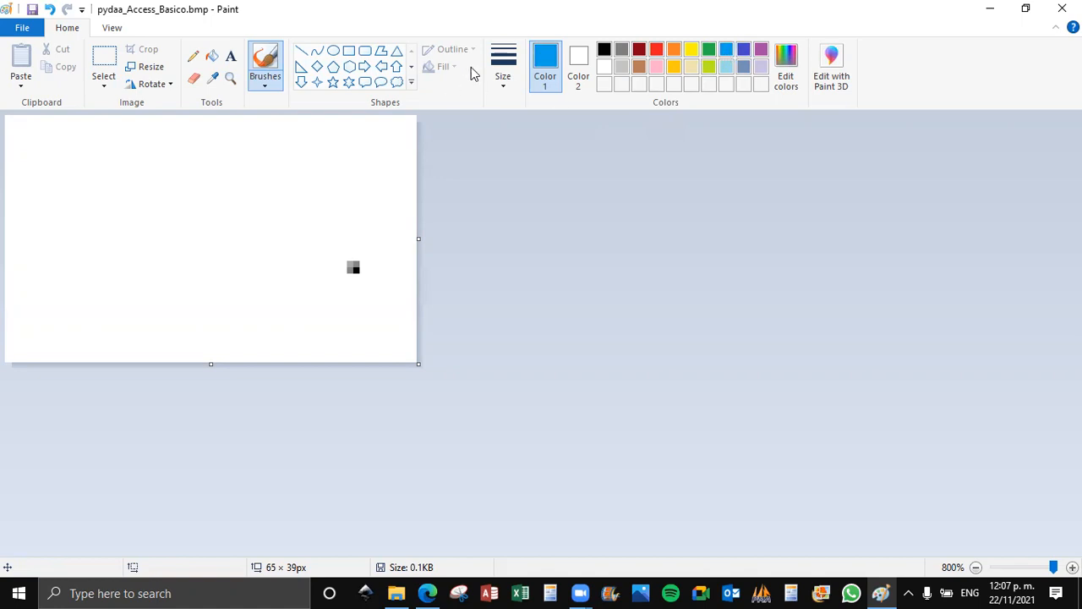
pyautogui.click(212, 56)
pyautogui.click(238, 251)
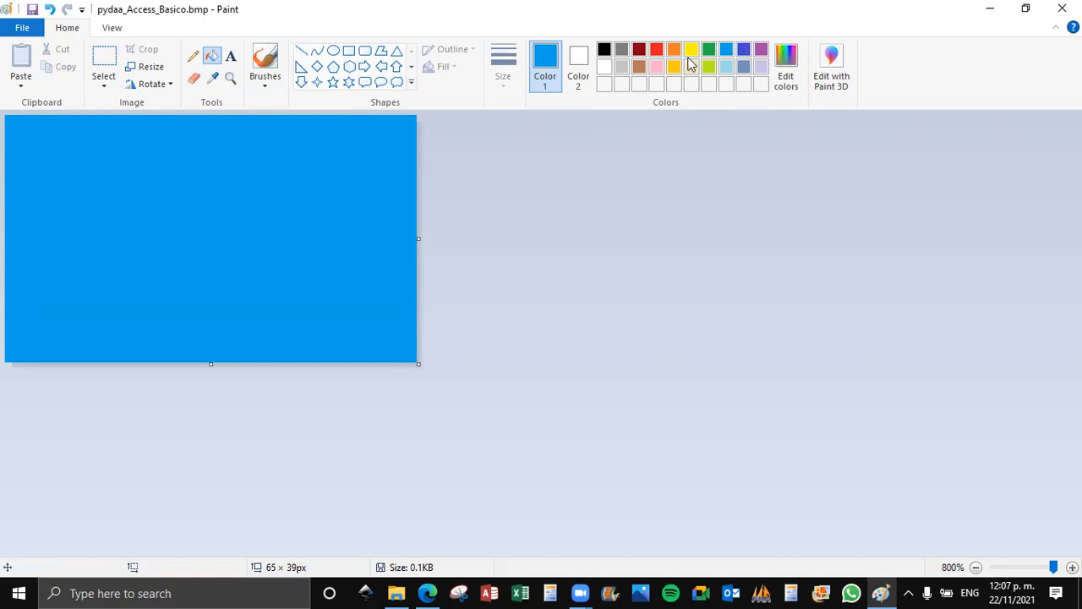
# Define a custom blue with red 45, green 98, blue 187, and fill the canvas with it.
pyautogui.click(786, 61)
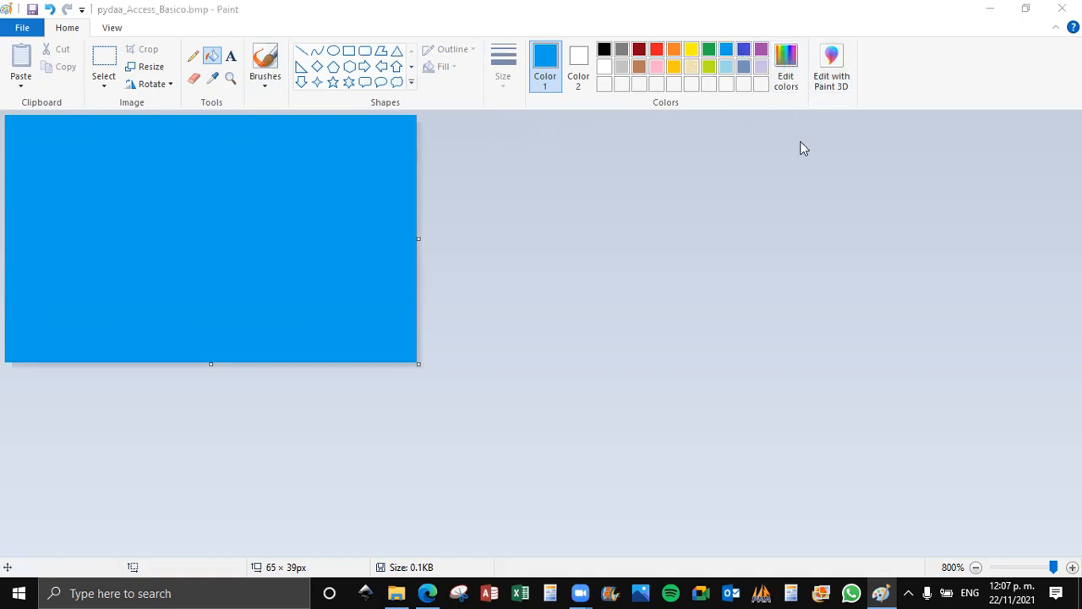
pyautogui.moveTo(646, 275); pyautogui.dragTo(629, 243)
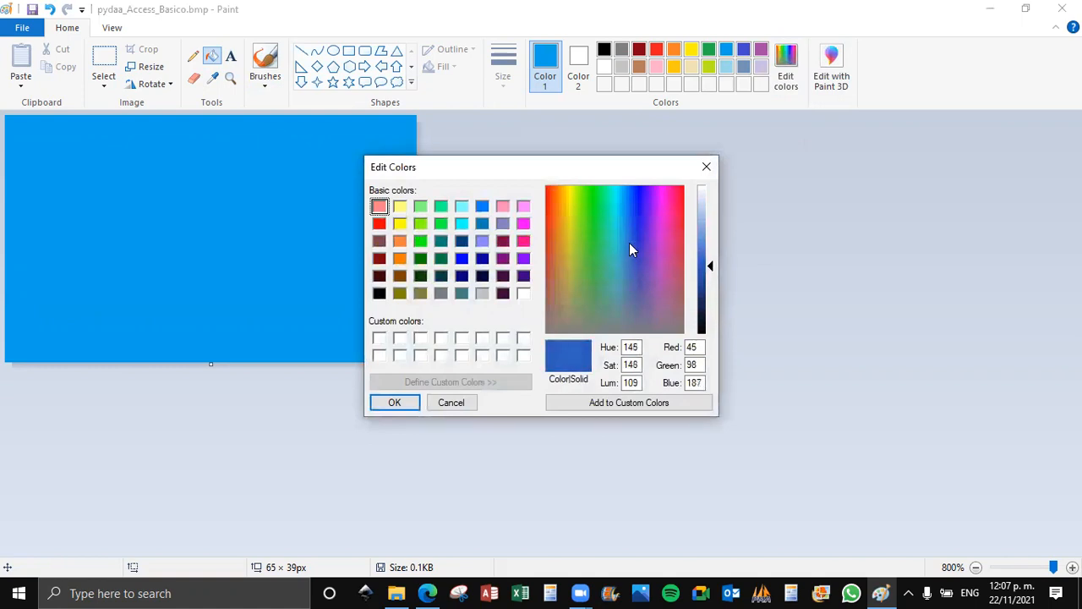
pyautogui.click(568, 403)
pyautogui.click(399, 404)
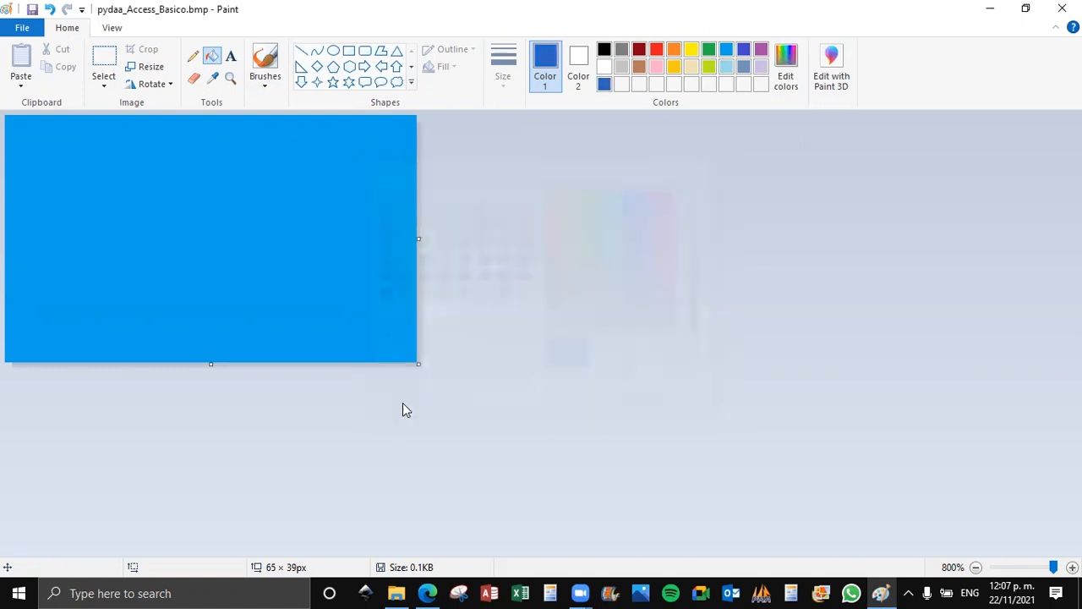
pyautogui.click(251, 167)
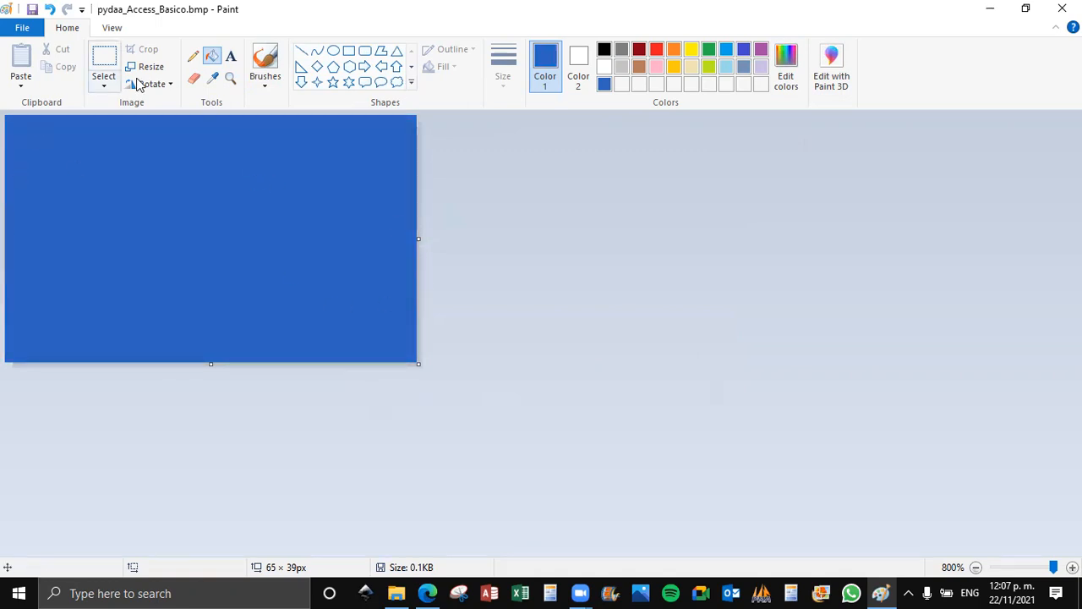
# Try to add the text "Ba" on the blue canvas in Arial and set its font size to 24.
pyautogui.click(230, 56)
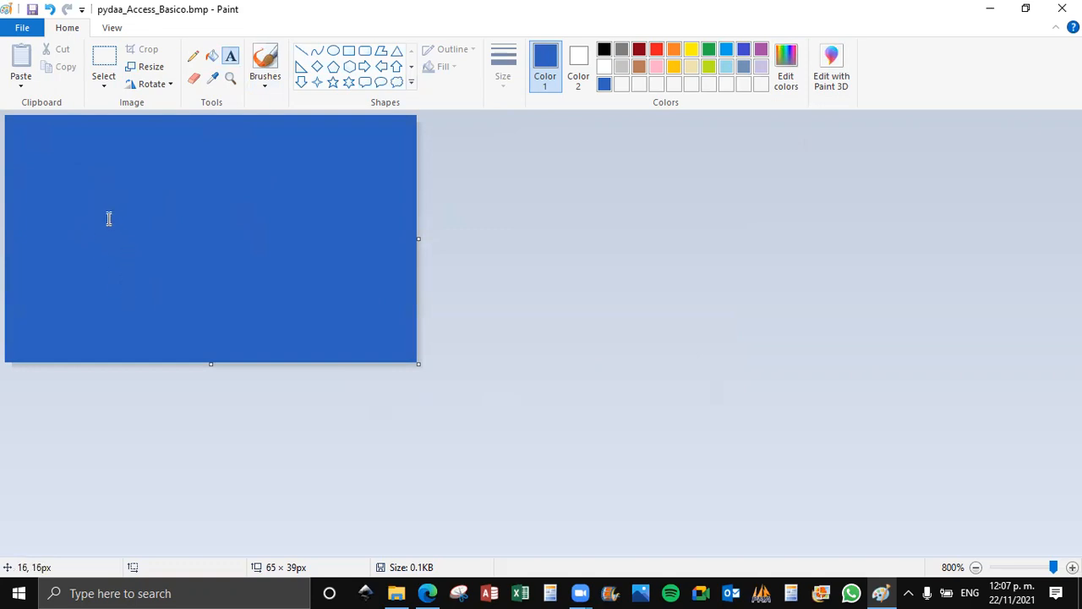
pyautogui.click(138, 203)
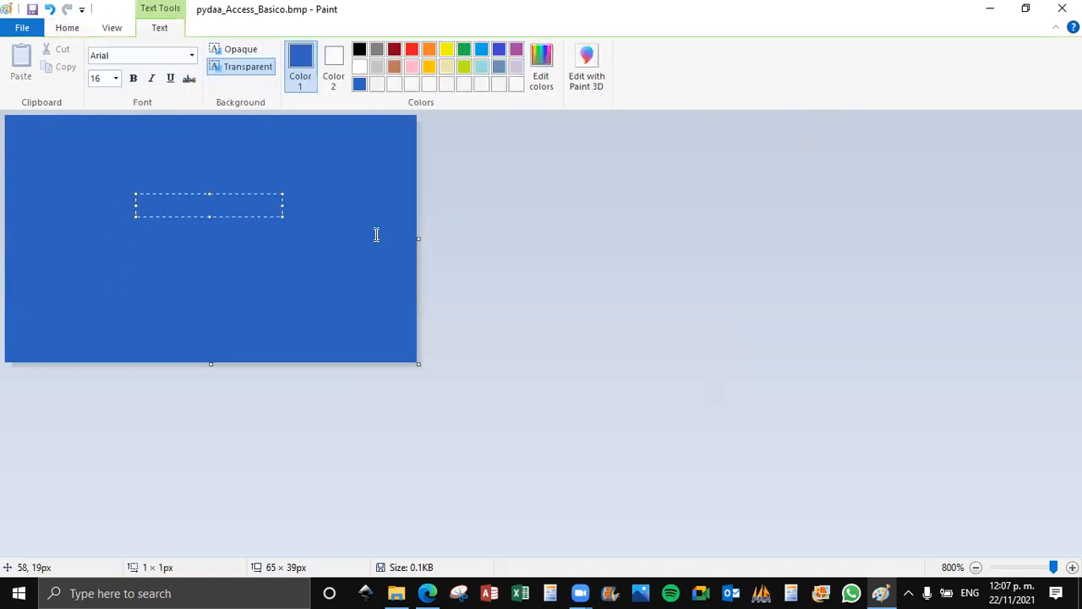
pyautogui.write('Ba')
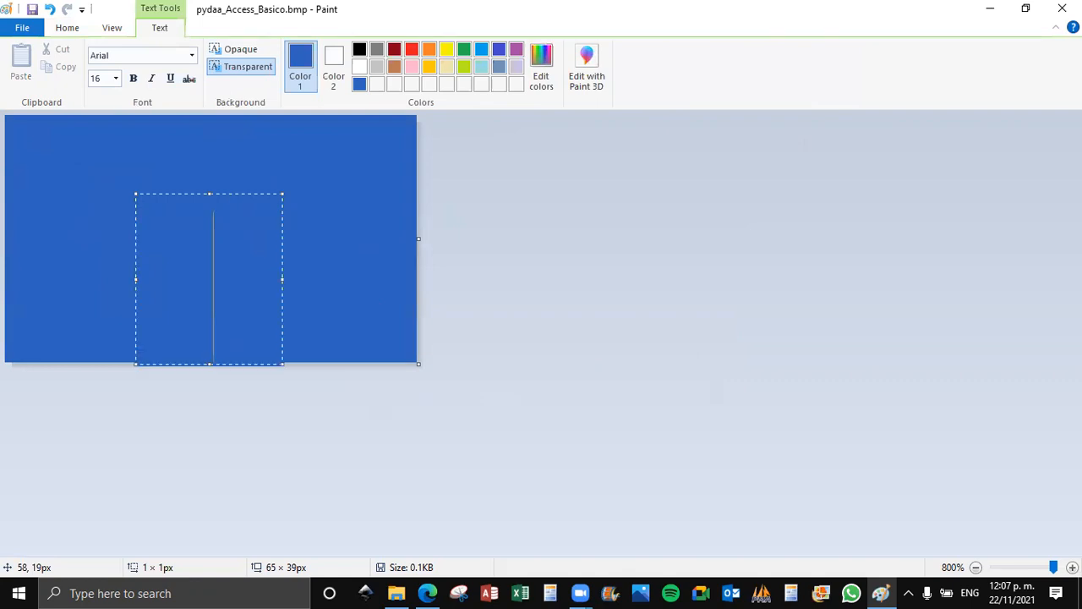
pyautogui.moveTo(243, 241); pyautogui.dragTo(157, 138)
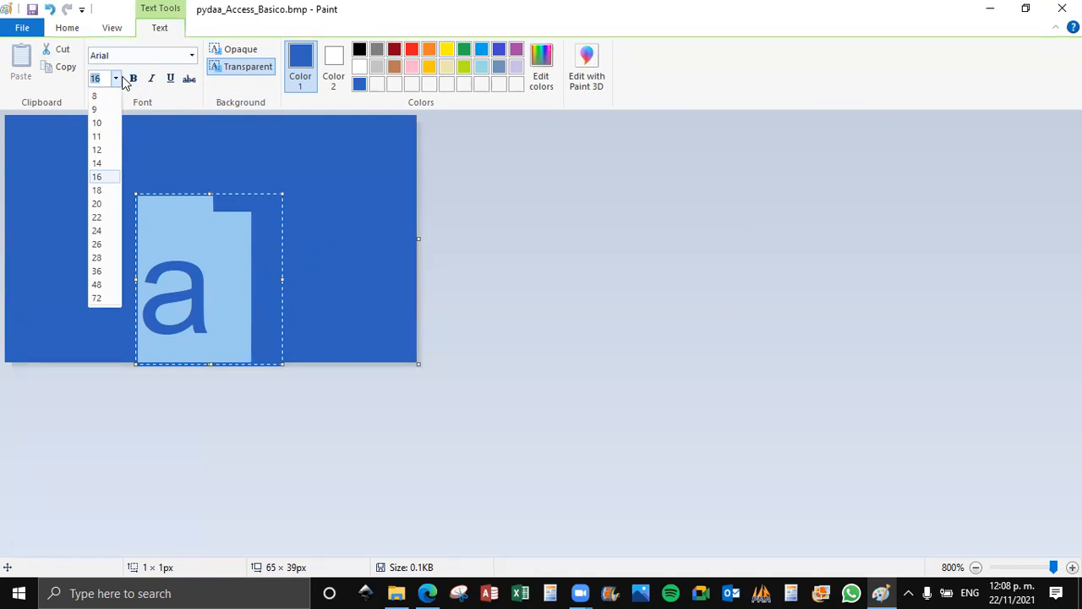
pyautogui.click(97, 231)
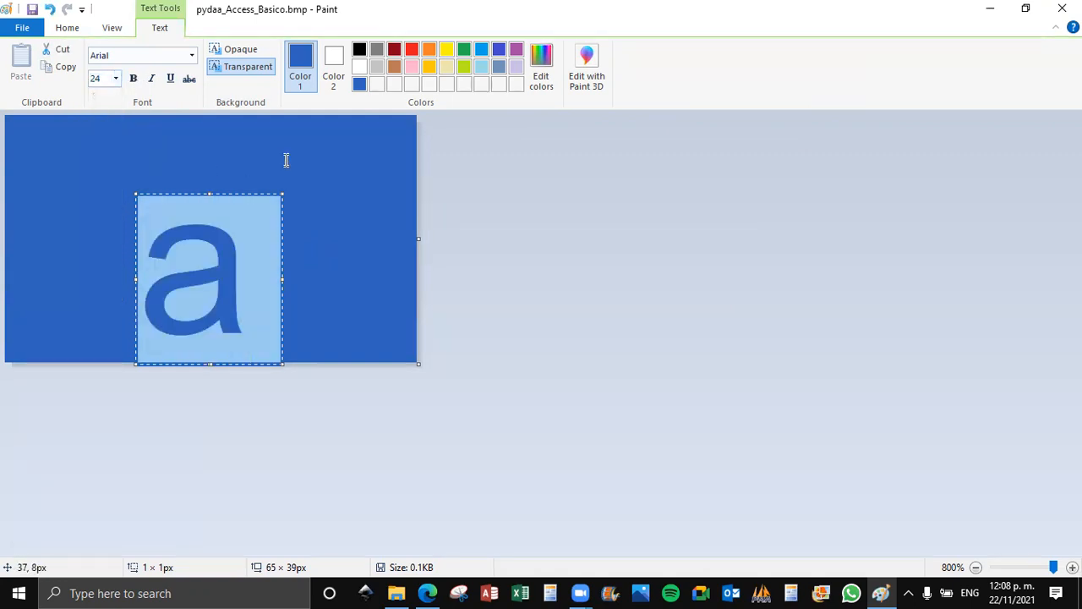
pyautogui.click(285, 160)
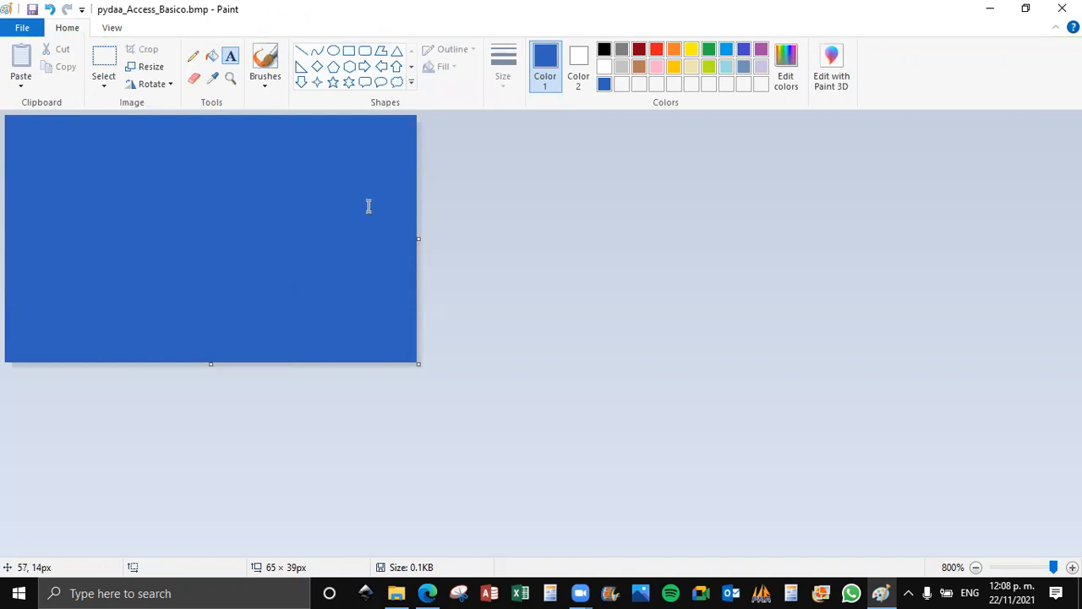
# Enlarge the canvas to about 550 × 353 px and fill the new white area with the custom blue.
pyautogui.scroll(-6, 371, 208)
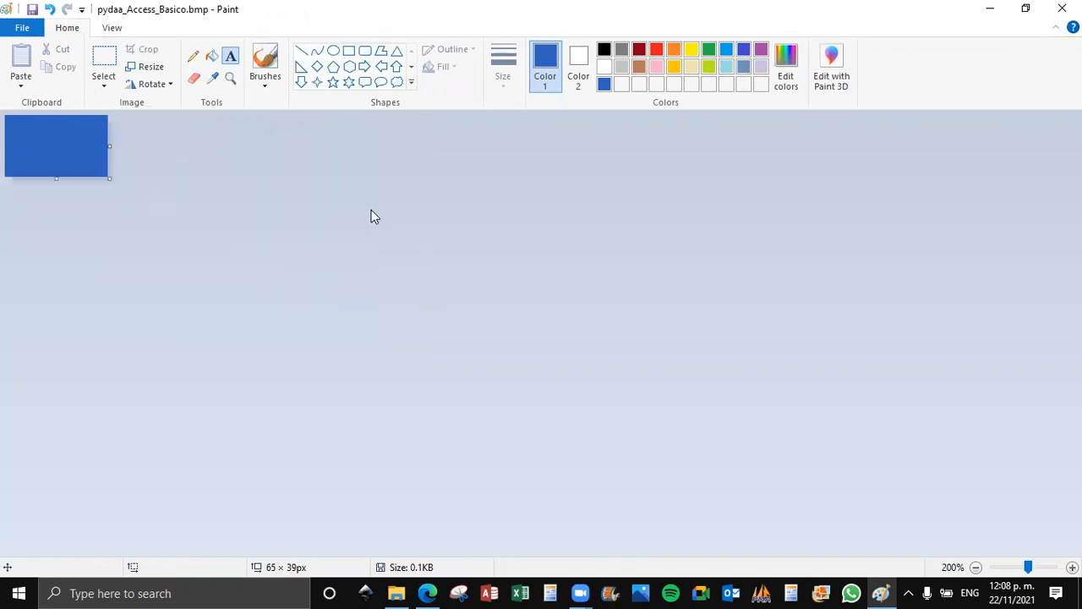
pyautogui.scroll(-1, 371, 216)
pyautogui.moveTo(58, 146); pyautogui.dragTo(439, 394)
pyautogui.click(211, 56)
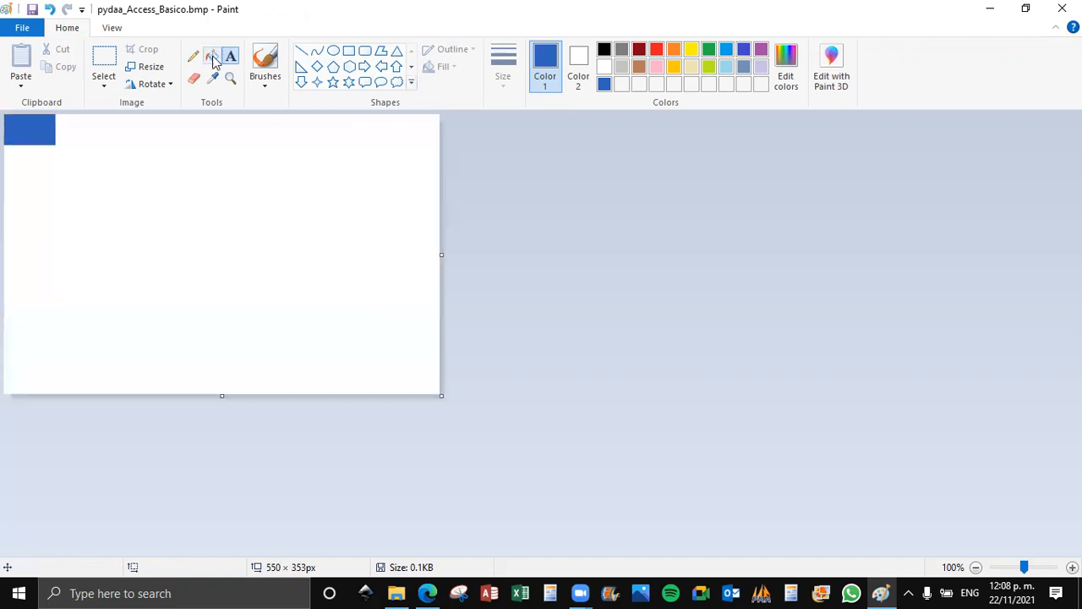
pyautogui.click(339, 211)
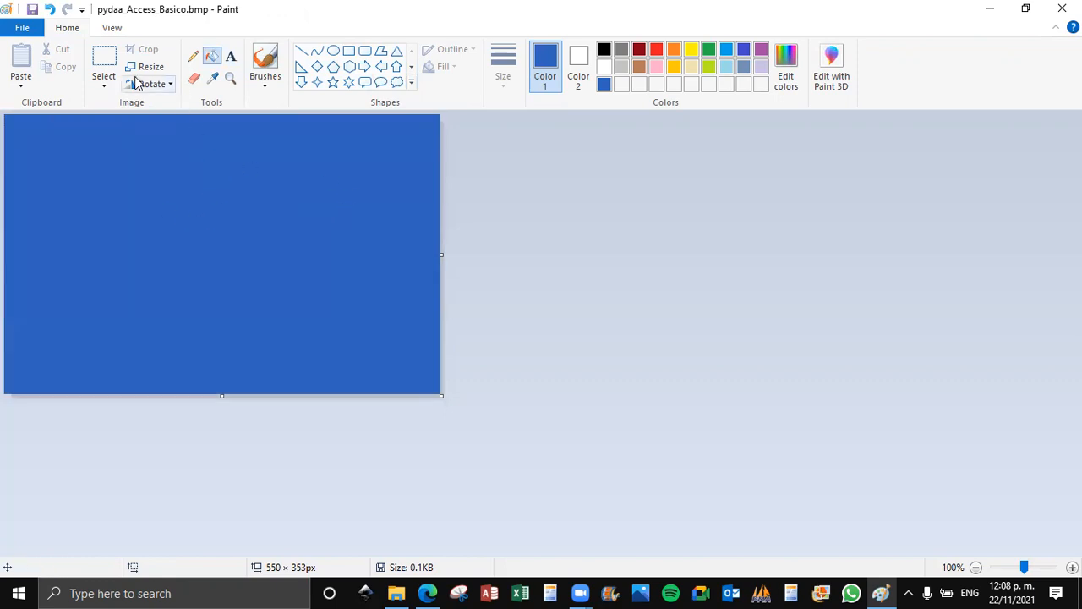
# Start a new Arial 24 text on the blue canvas with the letter "P" and set its colour to white.
pyautogui.click(231, 56)
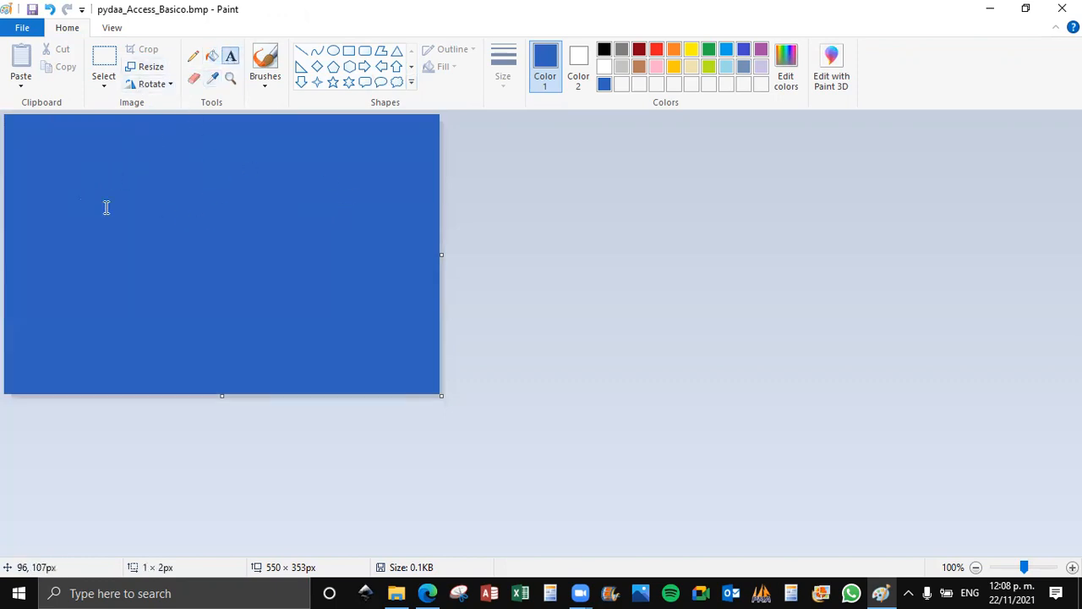
pyautogui.click(106, 208)
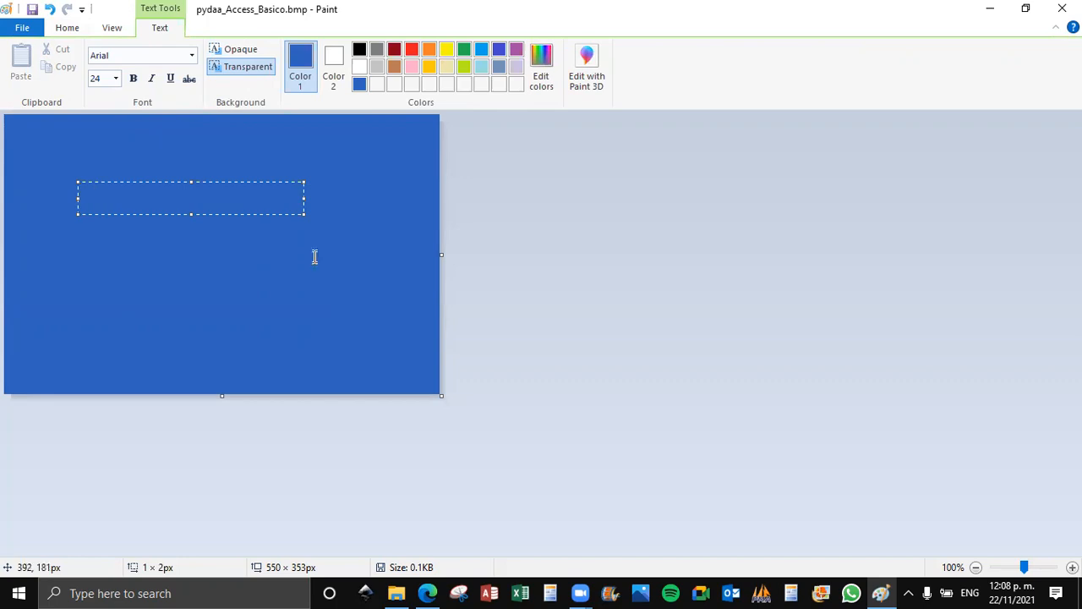
pyautogui.moveTo(102, 199); pyautogui.dragTo(80, 198)
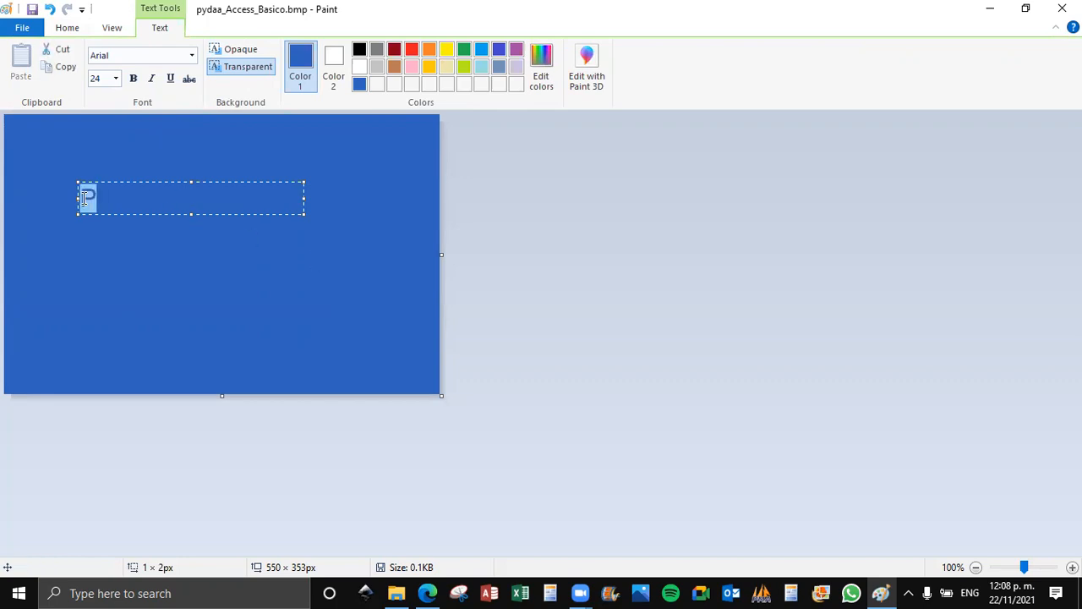
pyautogui.click(334, 66)
pyautogui.moveTo(119, 196); pyautogui.dragTo(71, 193)
pyautogui.click(298, 68)
pyautogui.click(359, 66)
pyautogui.click(186, 201)
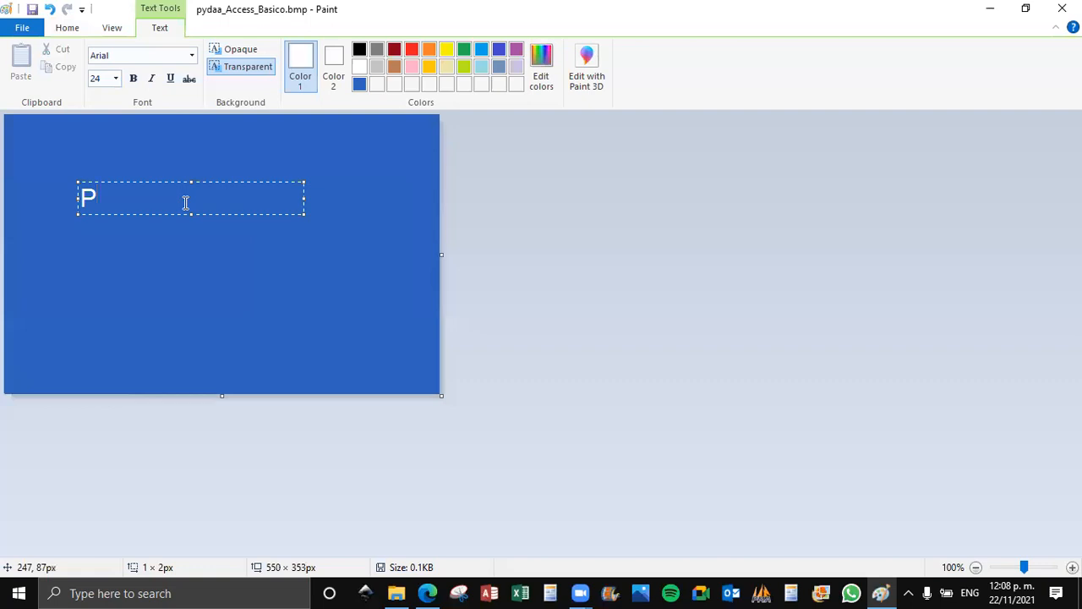
# Complete the text as "Pydaa Capacitación" and move it to the centre of the blue canvas.
pyautogui.write('ydaa Ca')
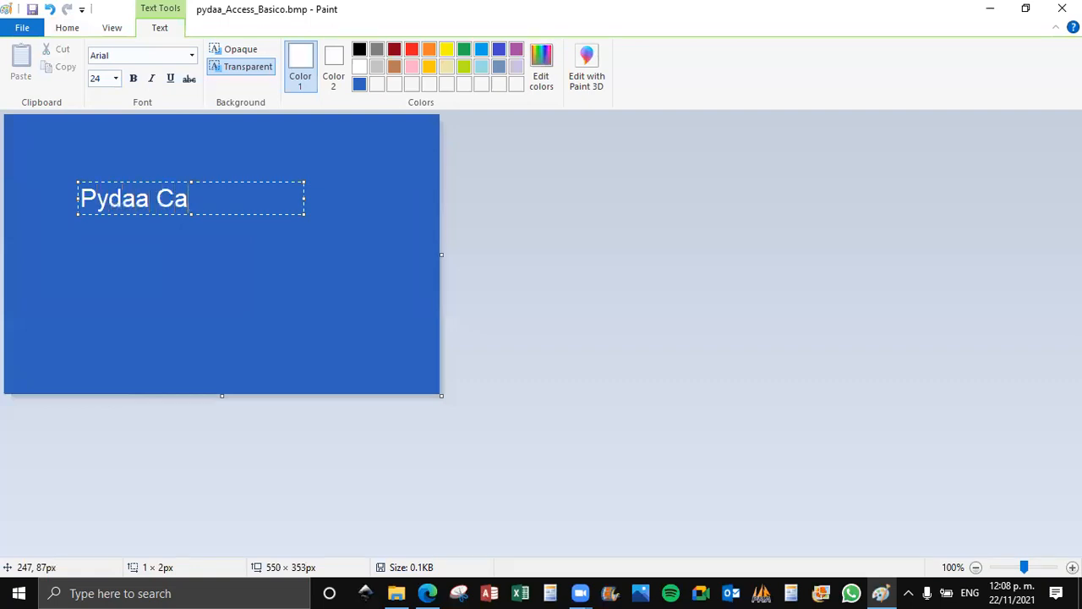
pyautogui.write('pacitación')
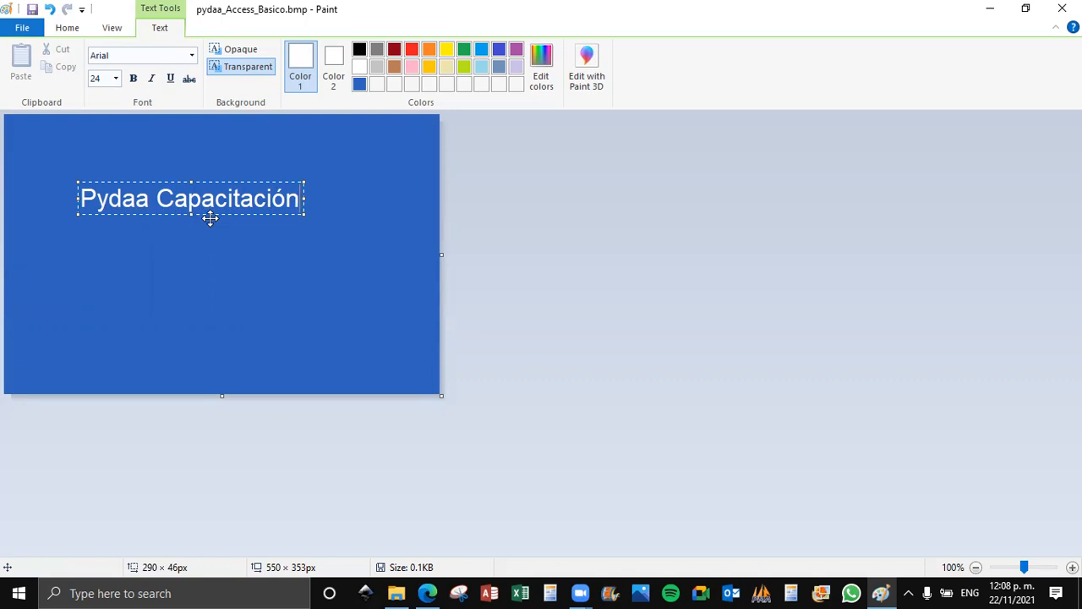
pyautogui.moveTo(211, 218); pyautogui.dragTo(240, 272)
pyautogui.click(162, 150)
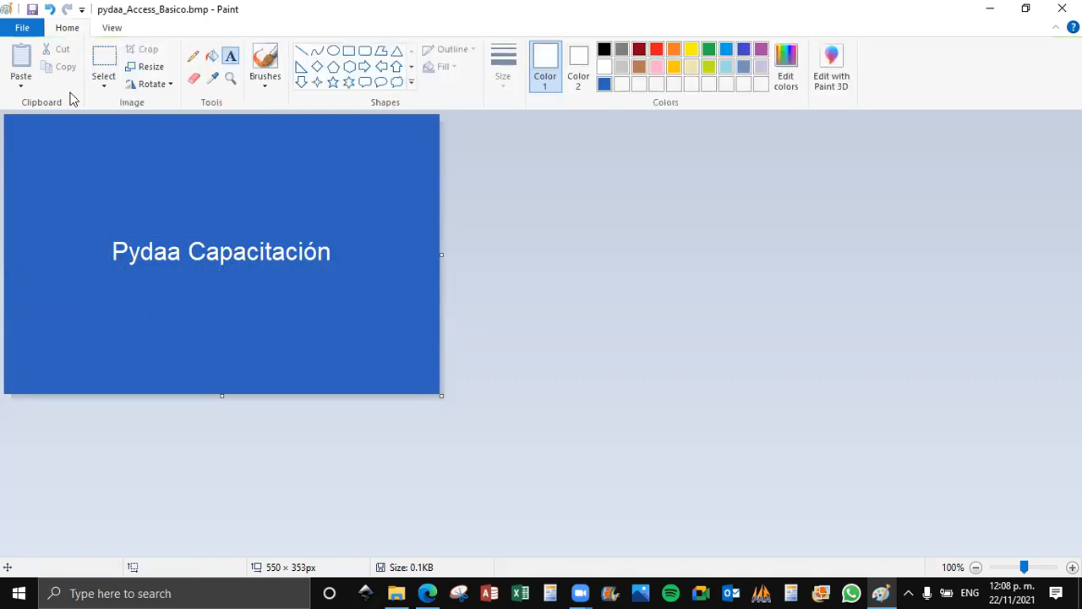
# Save and close the splash image, and open pydaa_Access_Basico.accdb from the Ms Access Basico folder.
pyautogui.click(30, 10)
pyautogui.click(1062, 8)
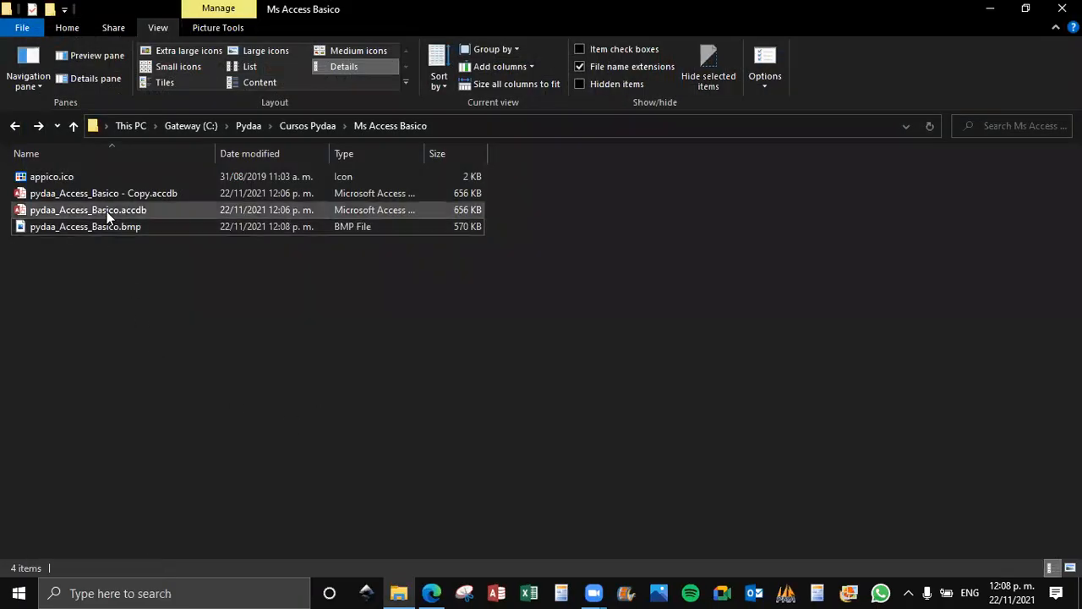
pyautogui.click(136, 210)
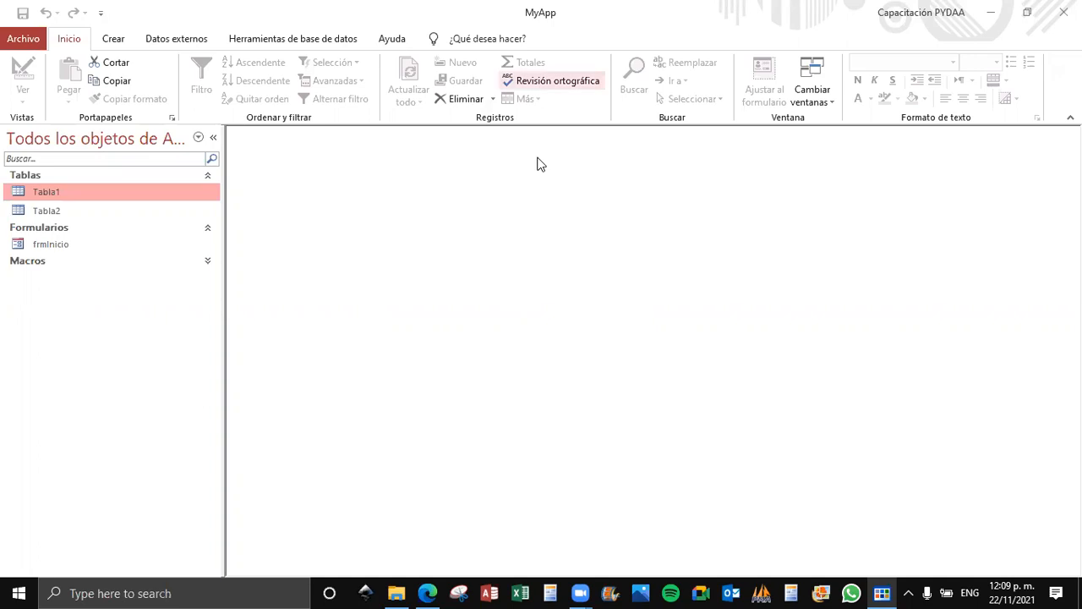
# Clear the application title and application icon in the current database options and apply the change.
pyautogui.click(18, 40)
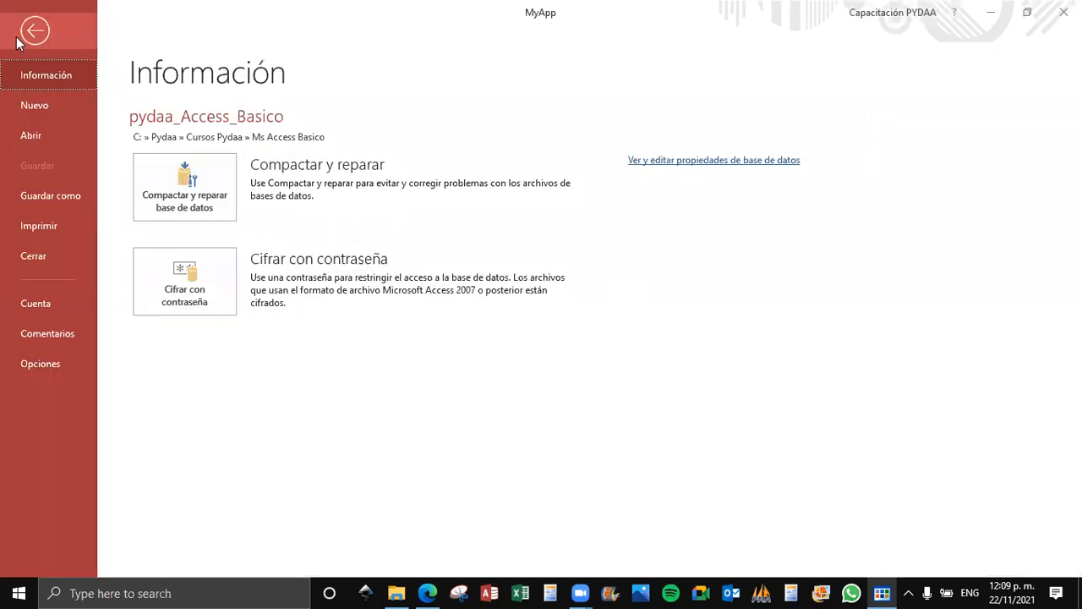
pyautogui.click(45, 368)
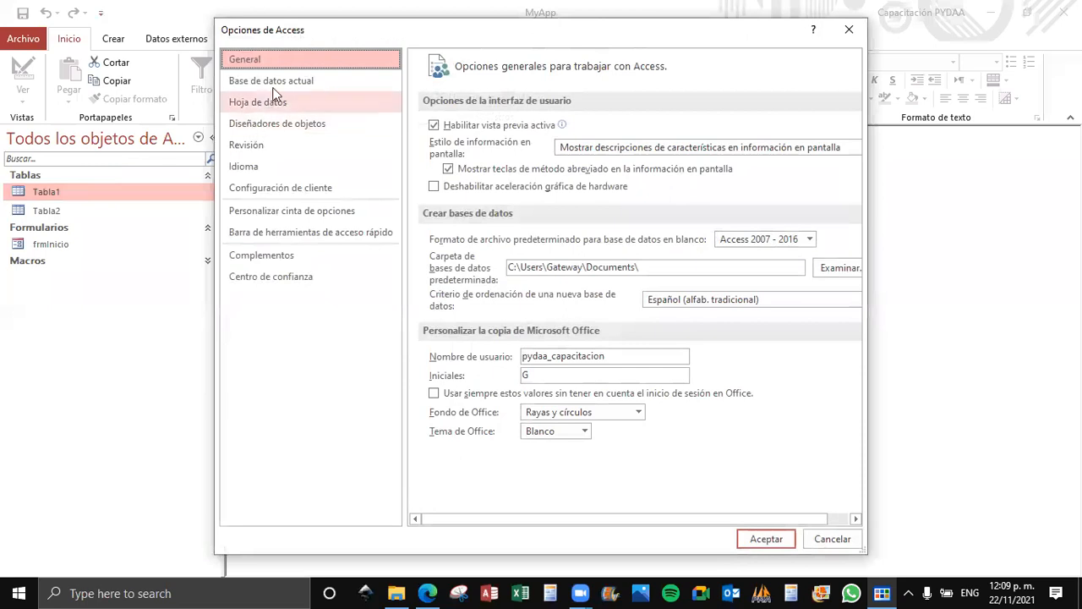
pyautogui.click(276, 83)
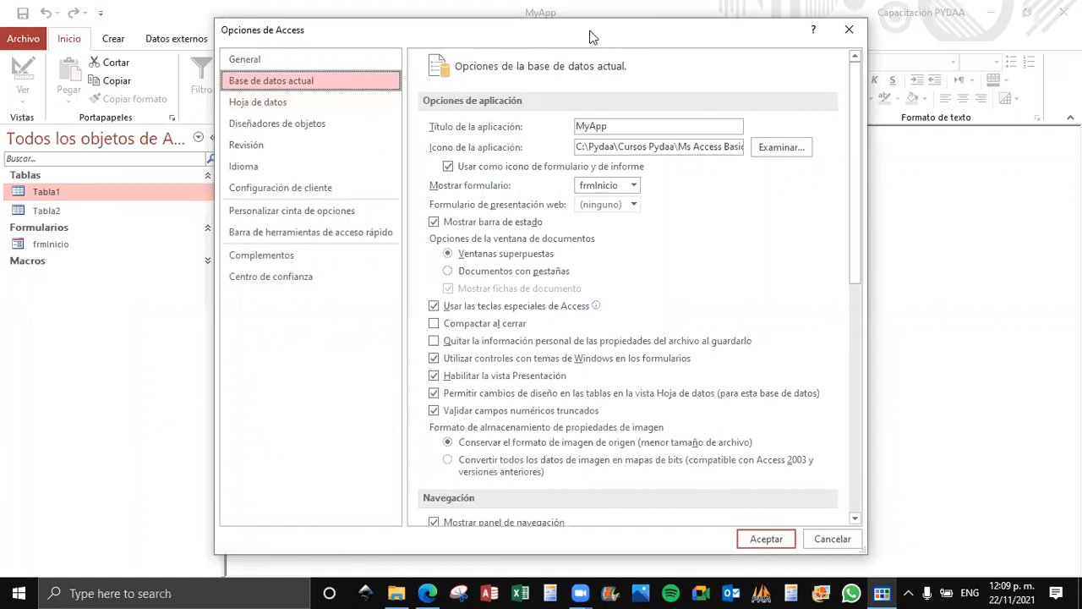
pyautogui.moveTo(663, 125); pyautogui.dragTo(544, 140)
pyautogui.press('BackSpace')
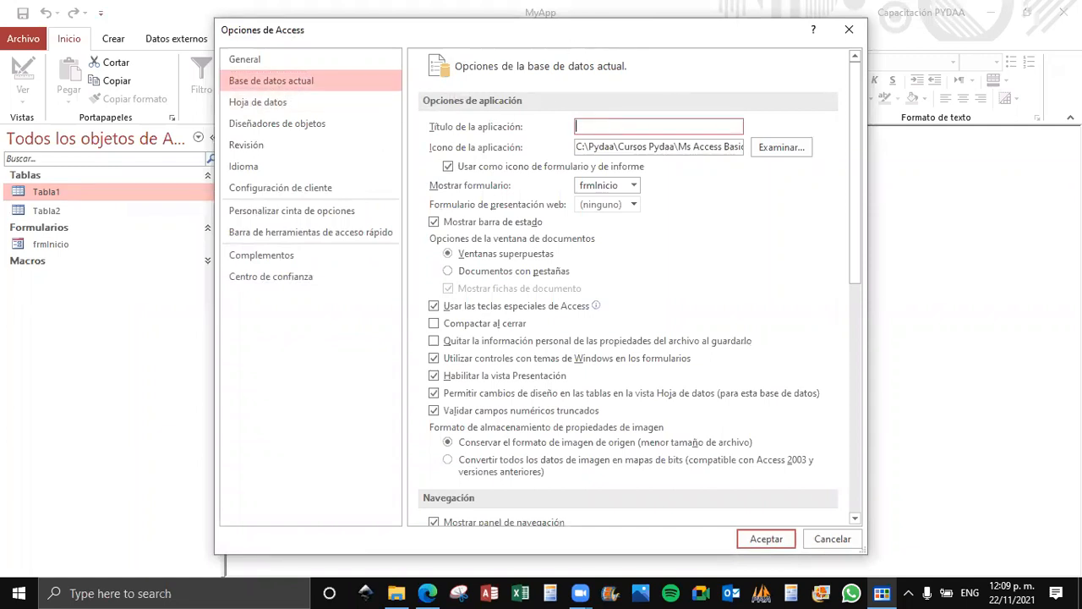
pyautogui.press('Tab')
pyautogui.press('BackSpace')
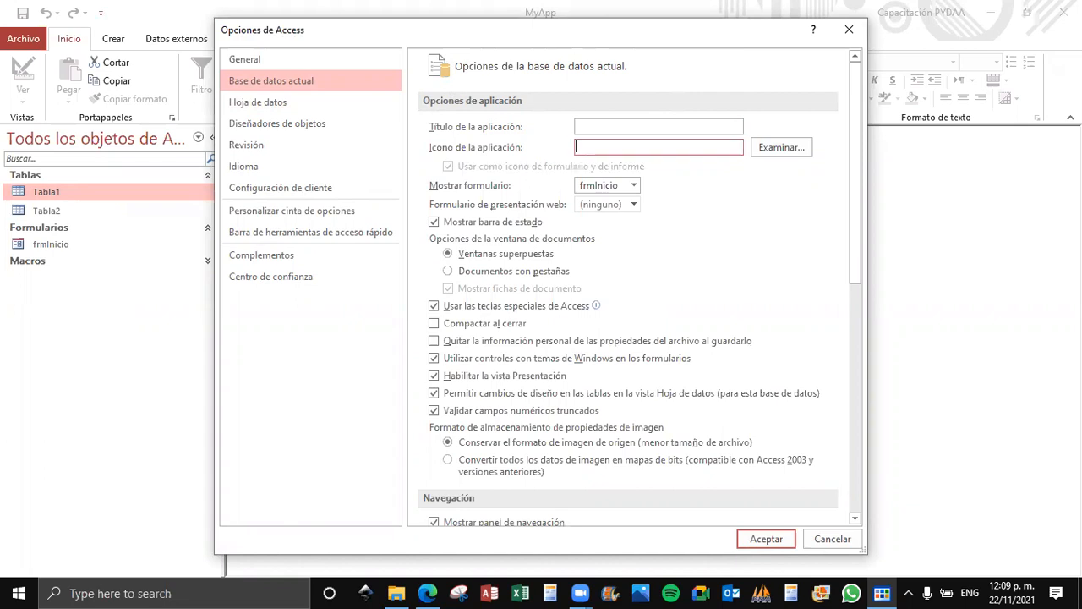
pyautogui.click(766, 539)
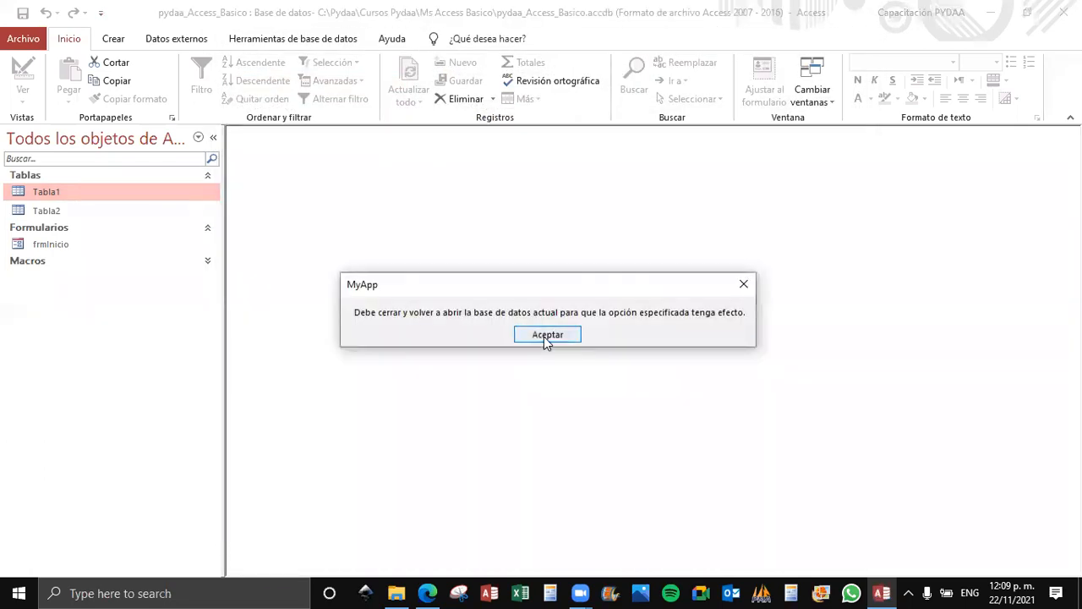
pyautogui.click(541, 336)
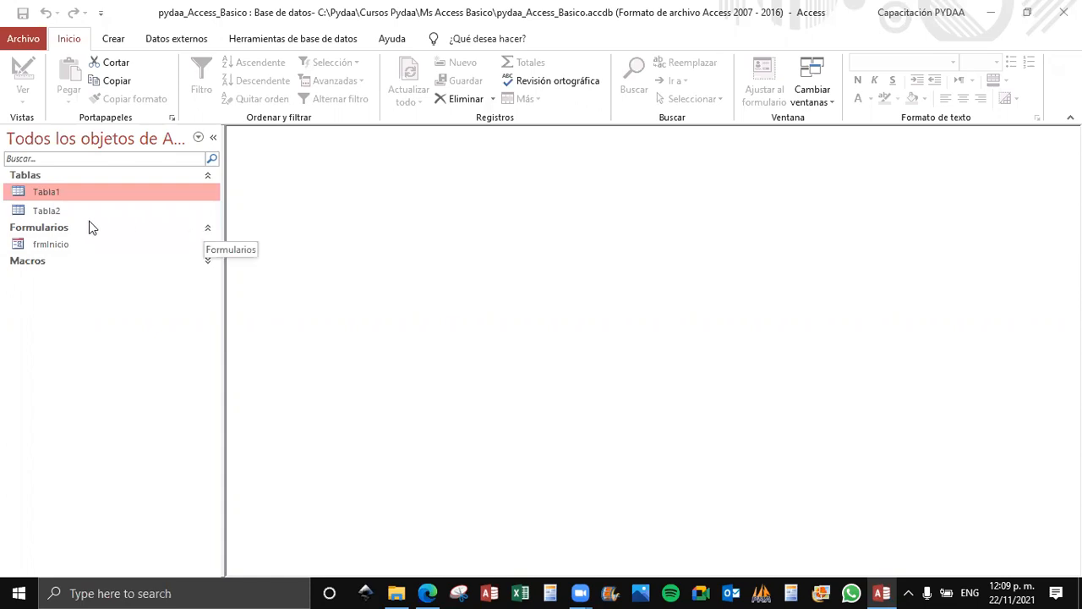
# Delete the tables Tabla1 and Tabla2 from the database.
pyautogui.press('Delete')
pyautogui.click(440, 346)
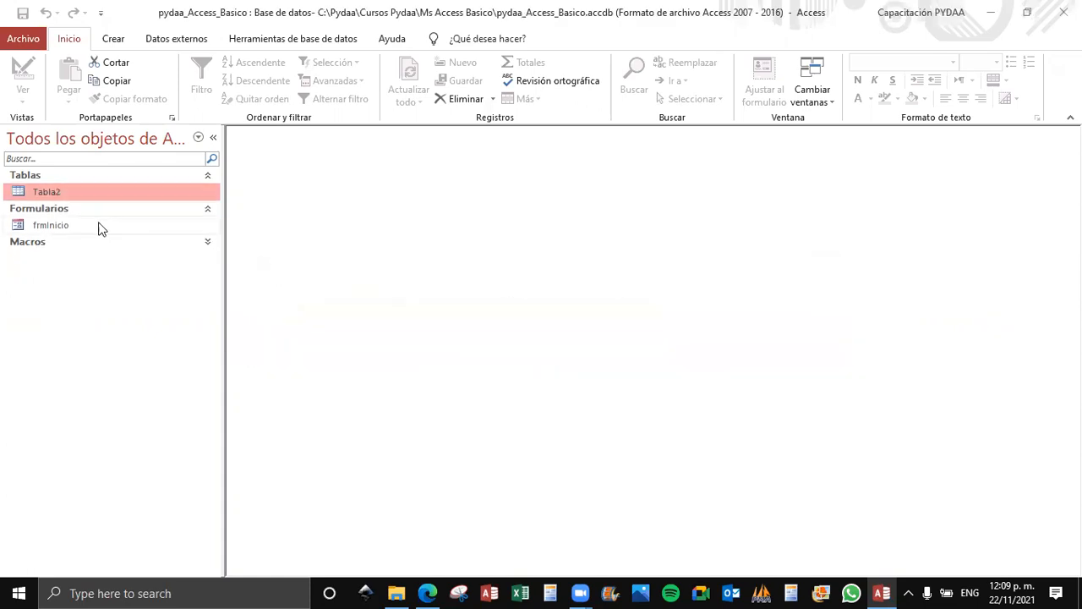
pyautogui.click(60, 194)
pyautogui.press('Delete')
pyautogui.click(467, 346)
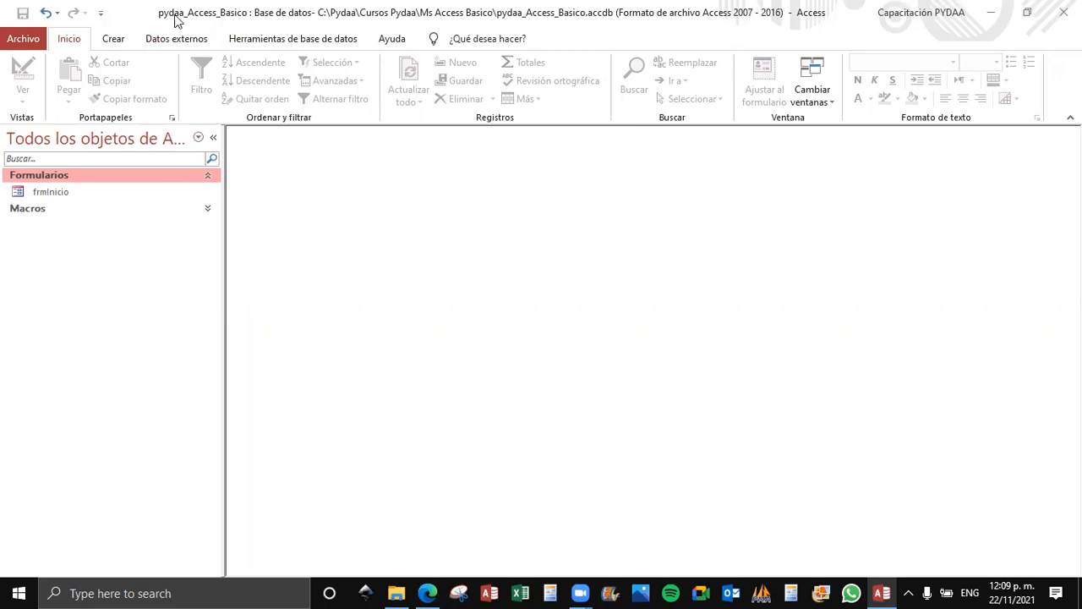
# Review the quick access customization choices and the commands for external data, database tools and creating objects.
pyautogui.click(101, 13)
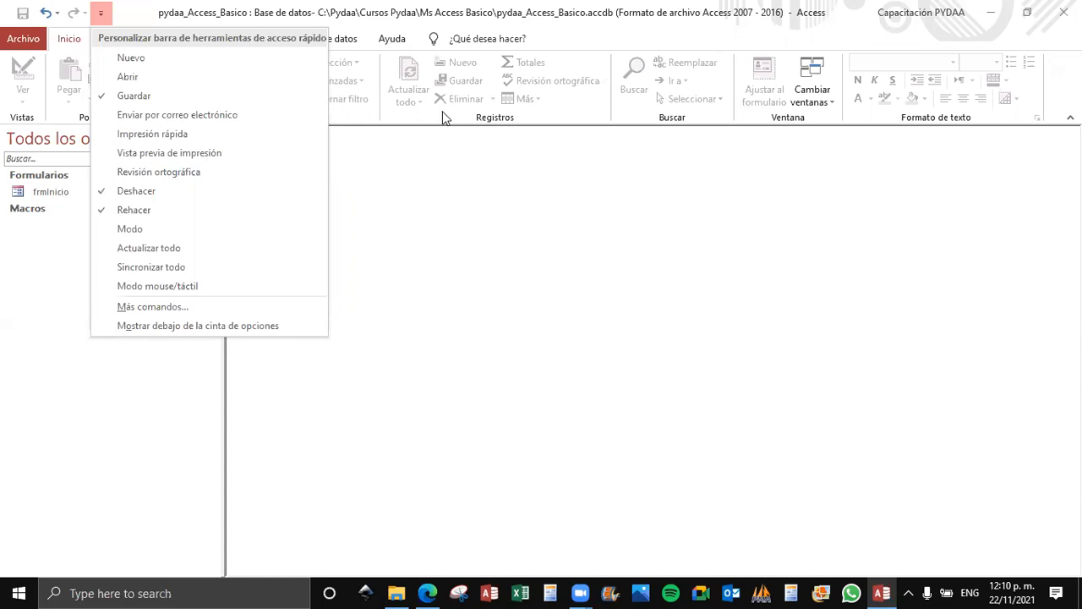
pyautogui.click(315, 116)
pyautogui.click(168, 44)
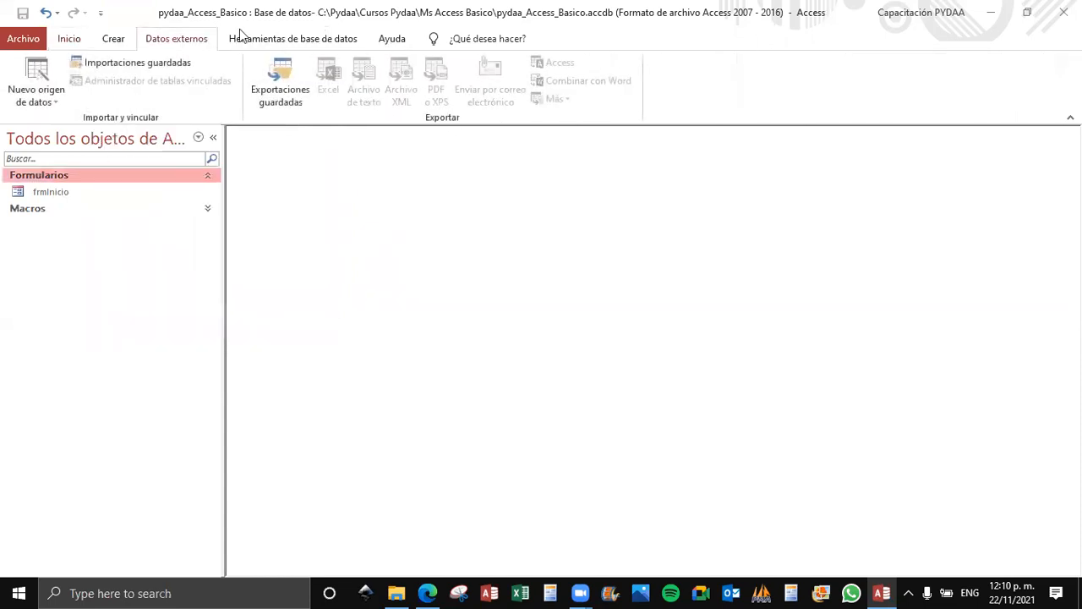
pyautogui.click(340, 36)
pyautogui.click(182, 42)
pyautogui.click(113, 40)
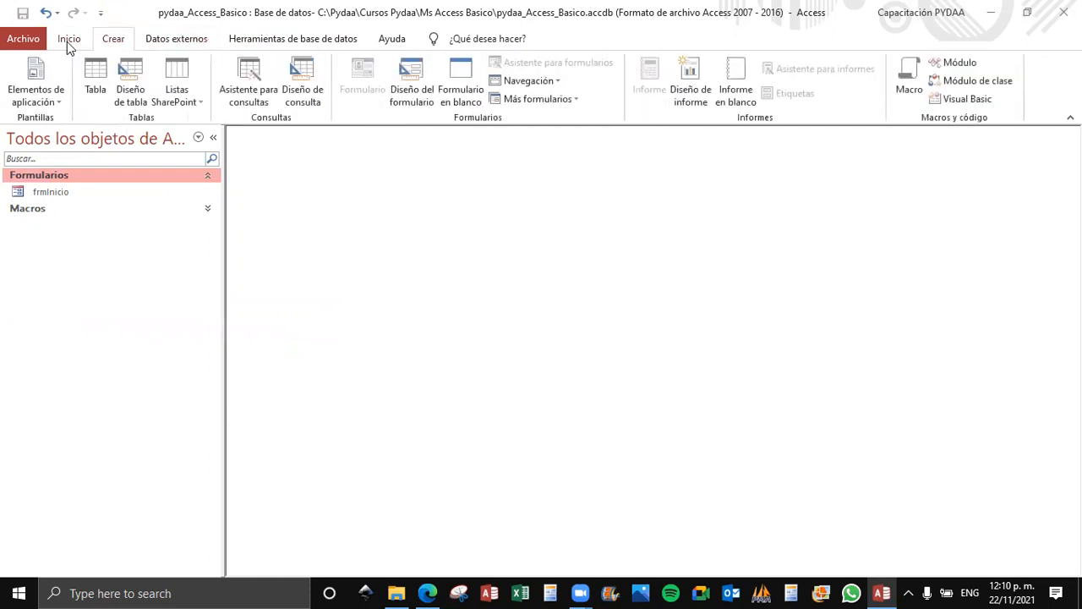
pyautogui.click(68, 41)
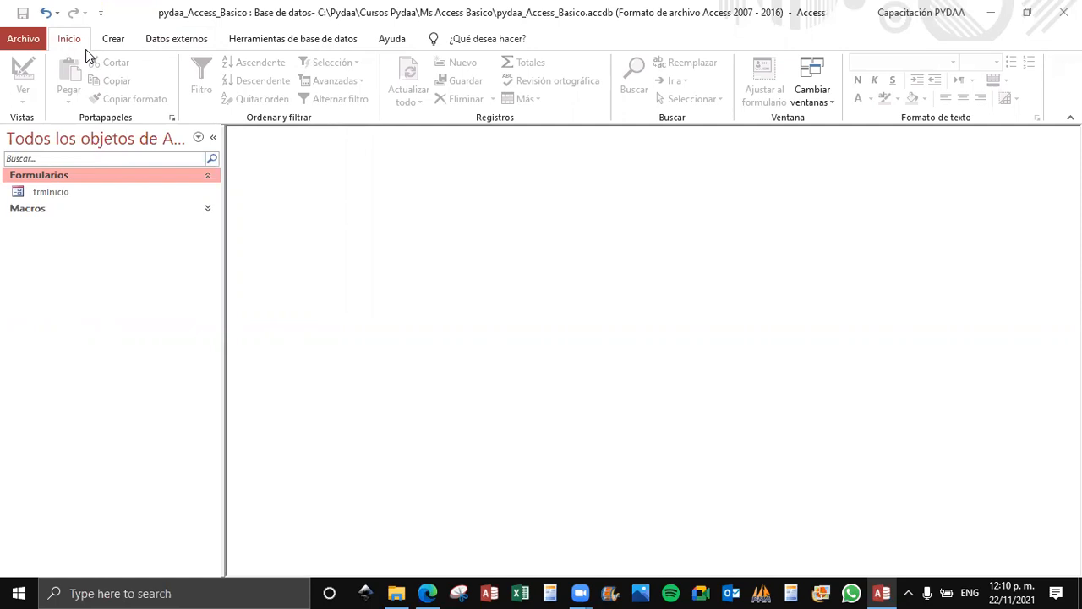
# Open the recently used database psRecetas.accdb.
pyautogui.click(30, 42)
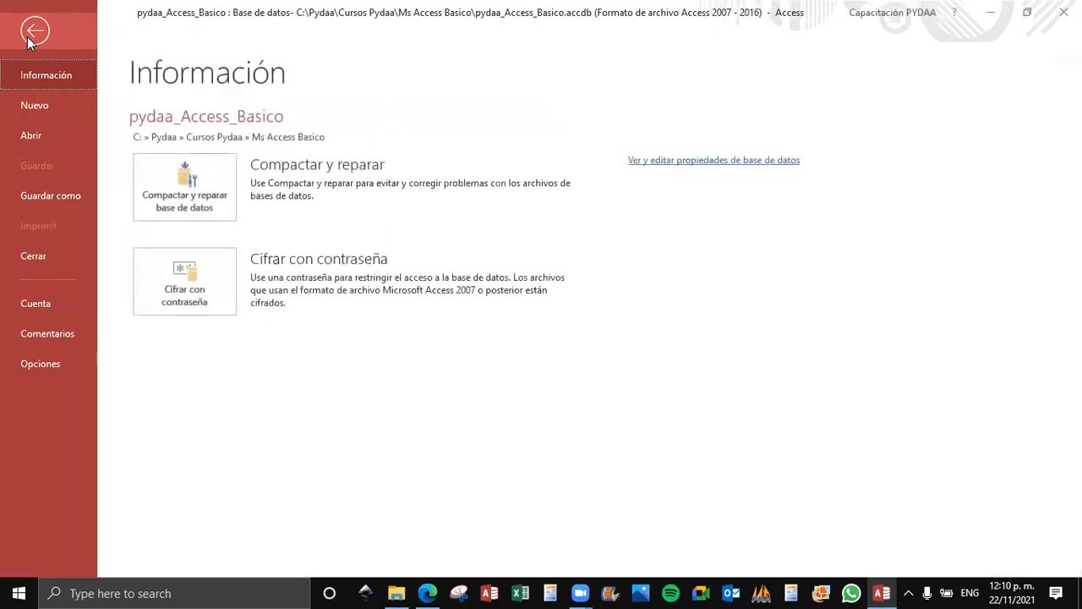
pyautogui.click(66, 135)
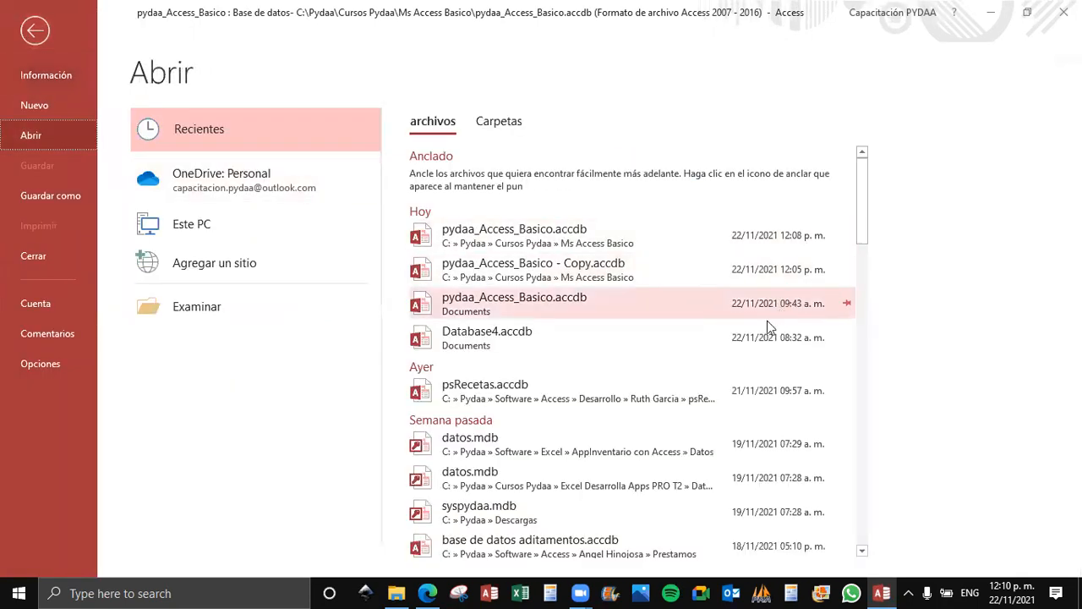
pyautogui.click(552, 395)
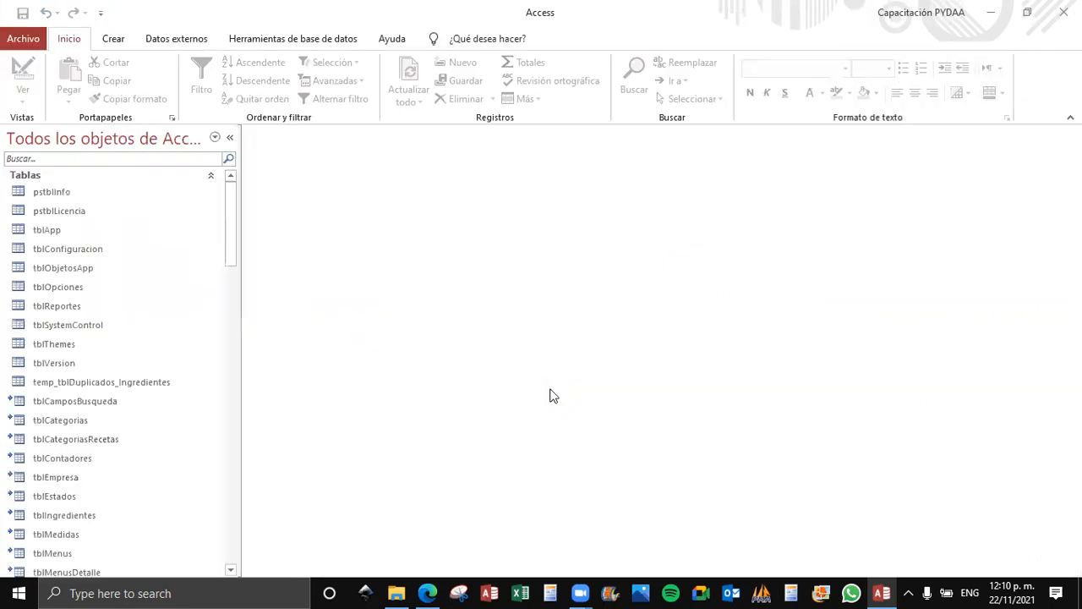
# Browse the tables and queries of psRecetas, collapsing and re-expanding the Tablas group.
pyautogui.moveTo(237, 281); pyautogui.dragTo(225, 284)
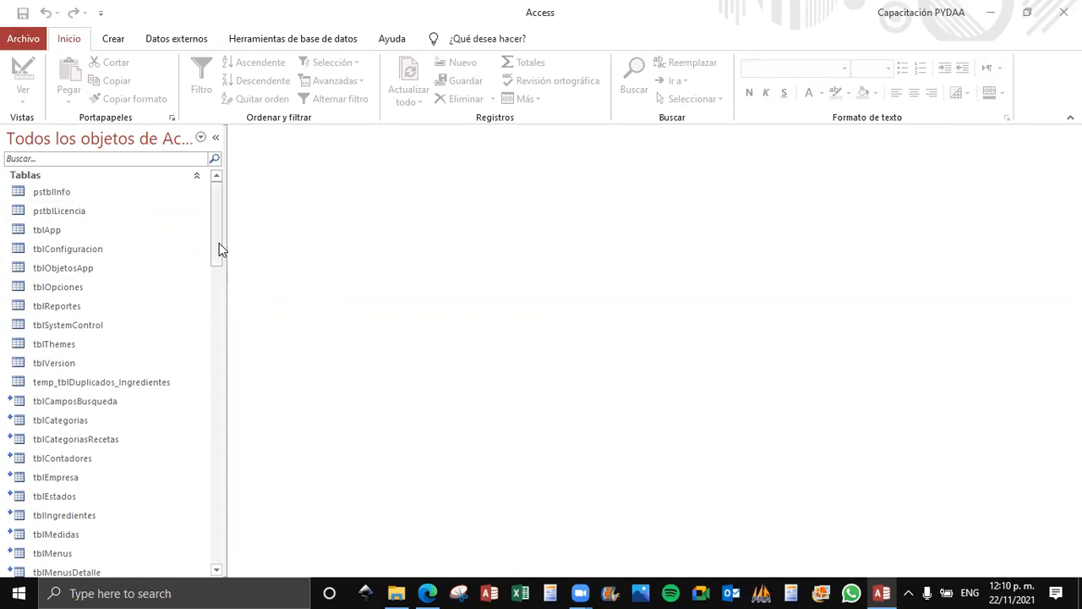
pyautogui.moveTo(225, 251); pyautogui.dragTo(224, 285)
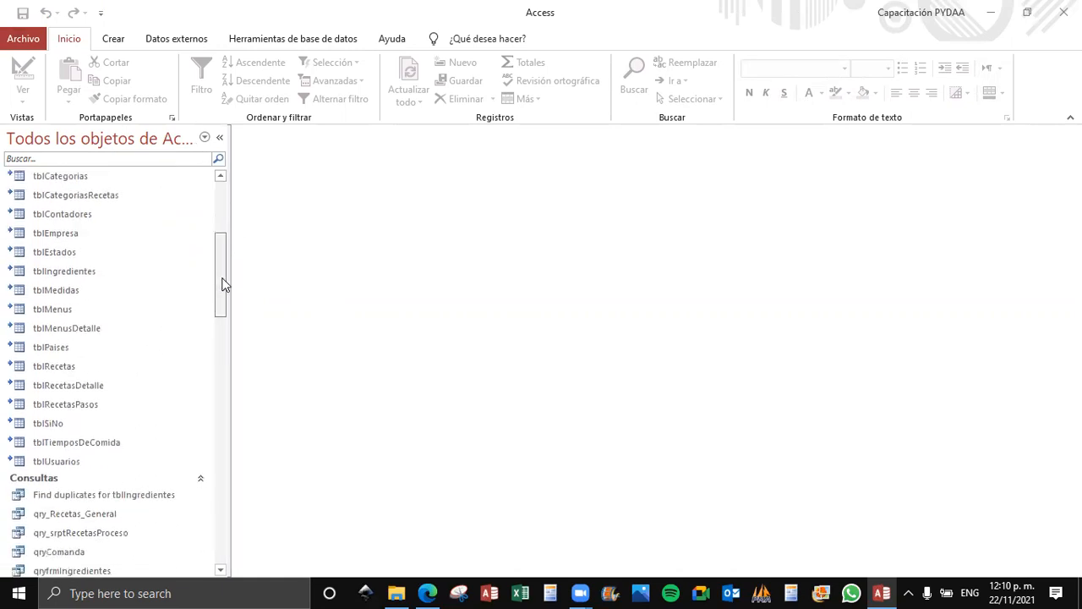
pyautogui.moveTo(224, 285); pyautogui.dragTo(225, 338)
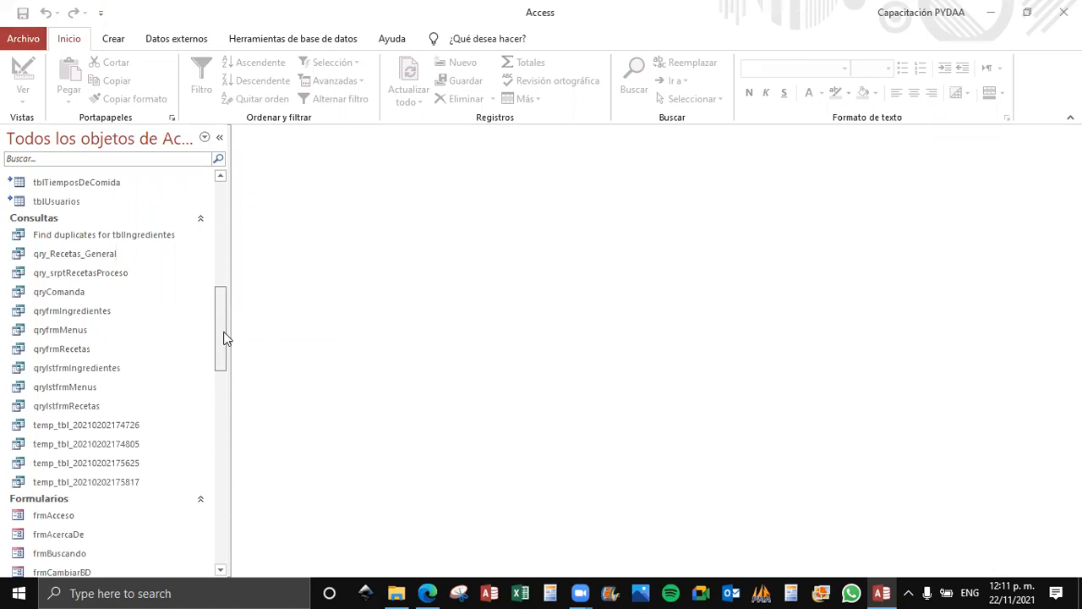
pyautogui.moveTo(224, 338); pyautogui.dragTo(229, 219)
pyautogui.click(52, 181)
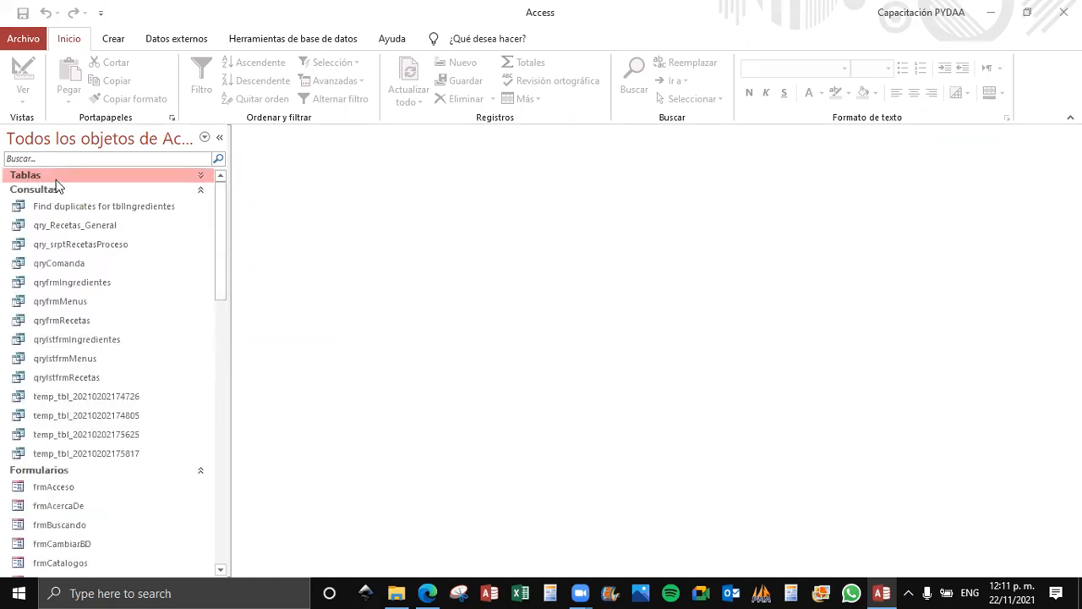
pyautogui.click(56, 177)
# Compare the local tables such as pstblInfo and tblSystemControl with the linked tables such as tblCamposBusqueda and tblCategorias, checking the linked source file.
pyautogui.click(65, 194)
pyautogui.click(61, 213)
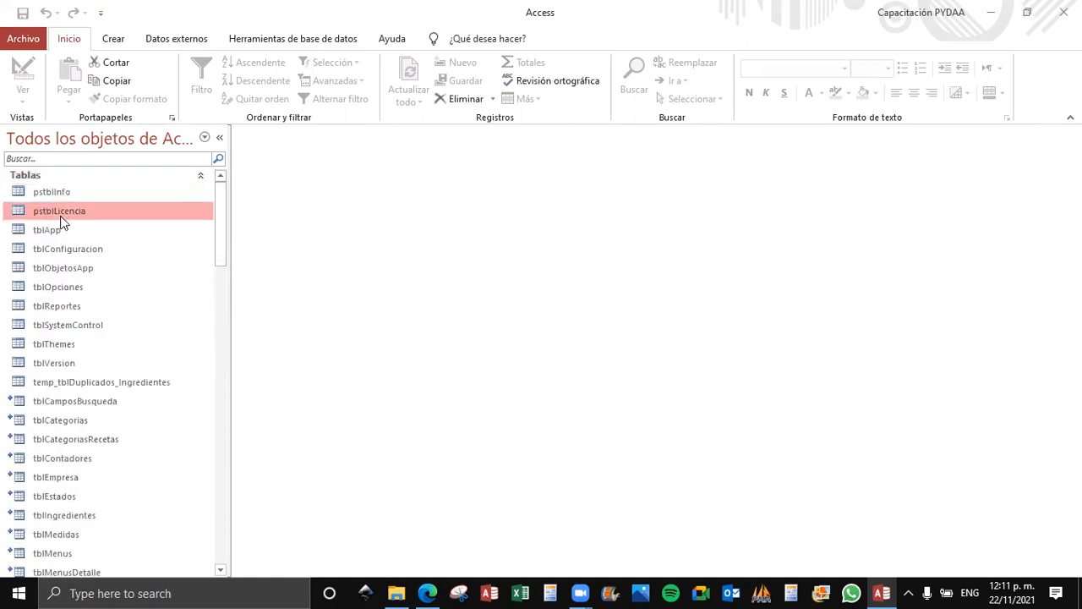
pyautogui.click(80, 399)
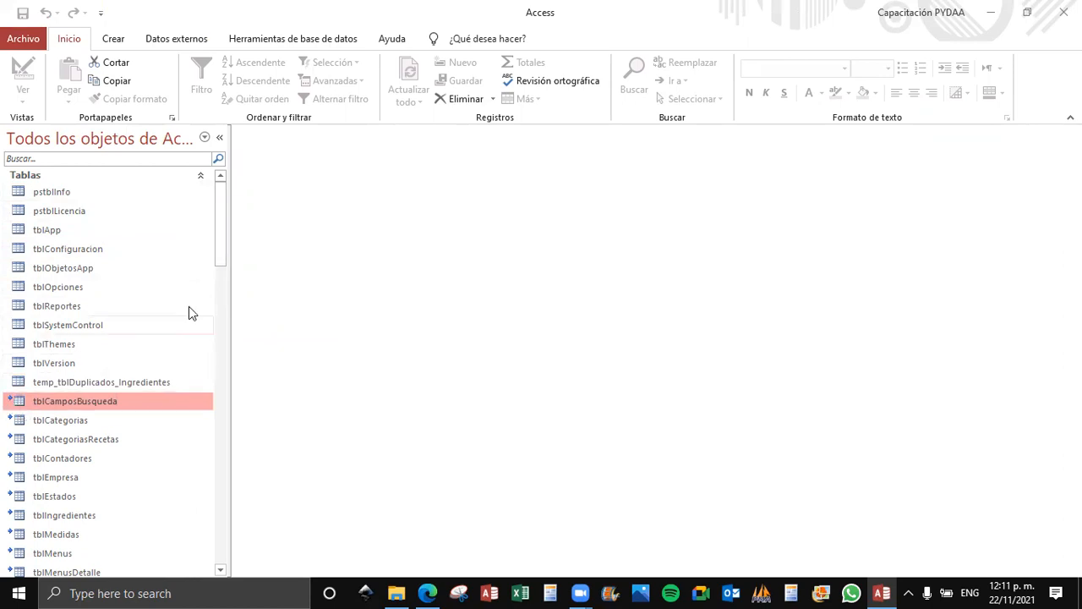
pyautogui.moveTo(222, 235); pyautogui.dragTo(221, 282)
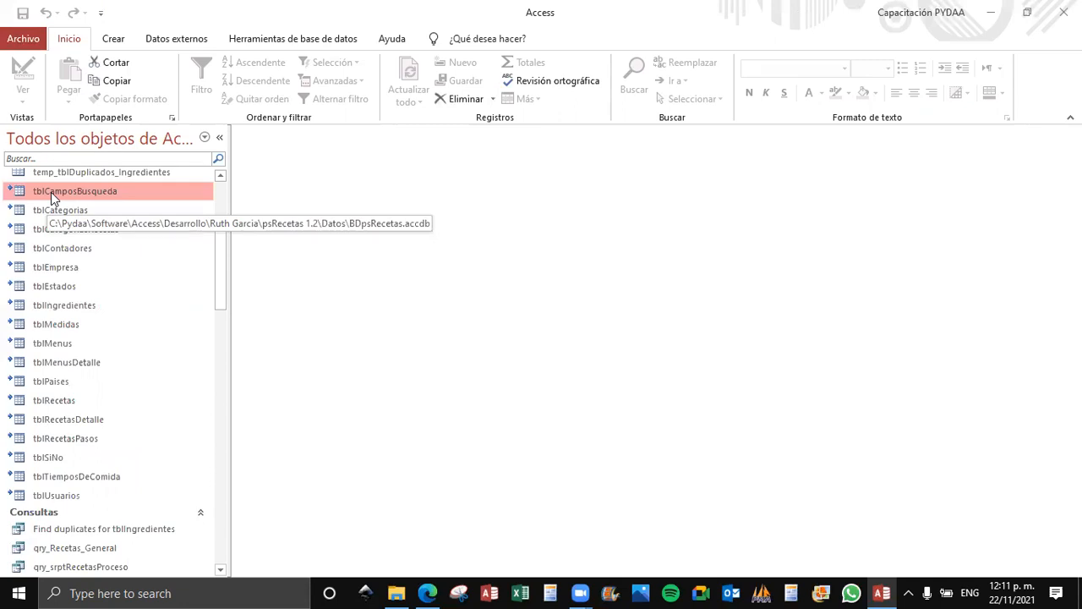
pyautogui.scroll(2, 50, 192)
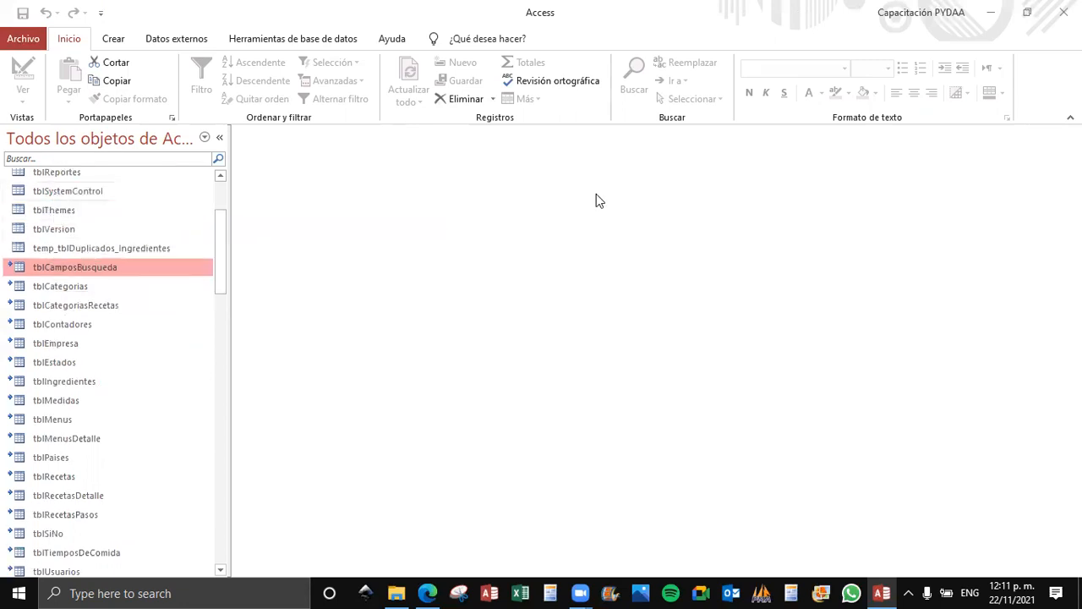
pyautogui.click(113, 196)
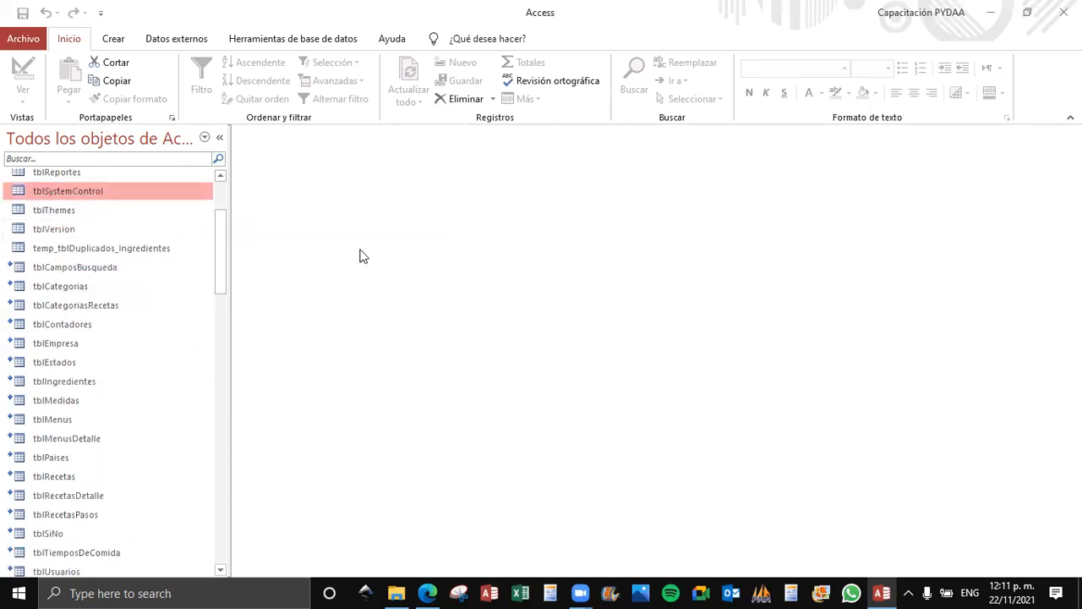
pyautogui.moveTo(61, 292)
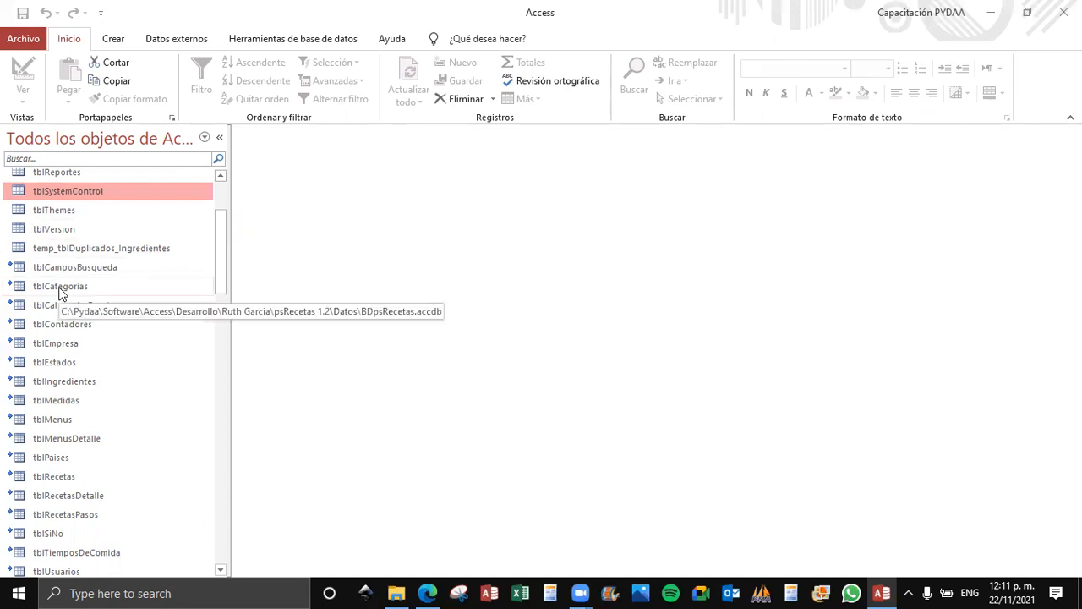
# Browse the Consultas, Formularios, Informes and Módulos groups of psRecetas, collapsing and re-expanding the Consultas group.
pyautogui.scroll(-4, 59, 291)
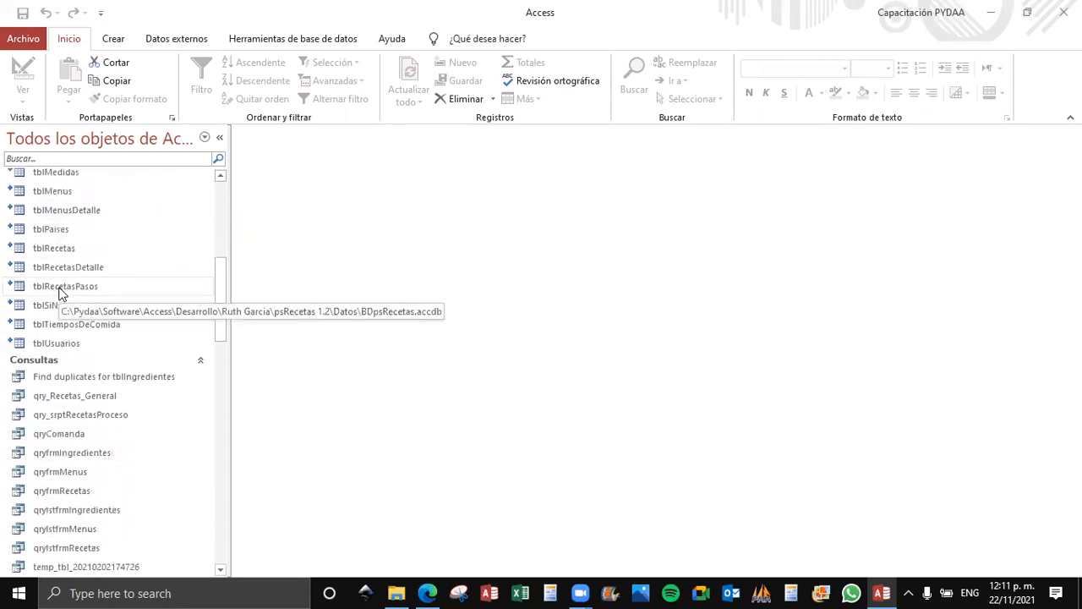
pyautogui.click(55, 358)
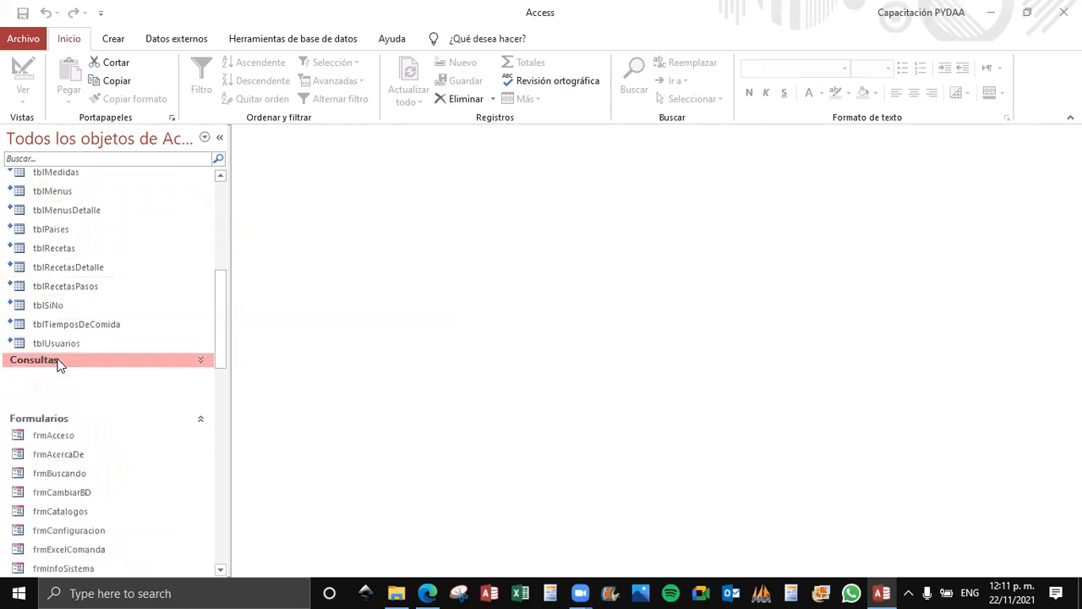
pyautogui.click(165, 360)
pyautogui.scroll(-1, 140, 308)
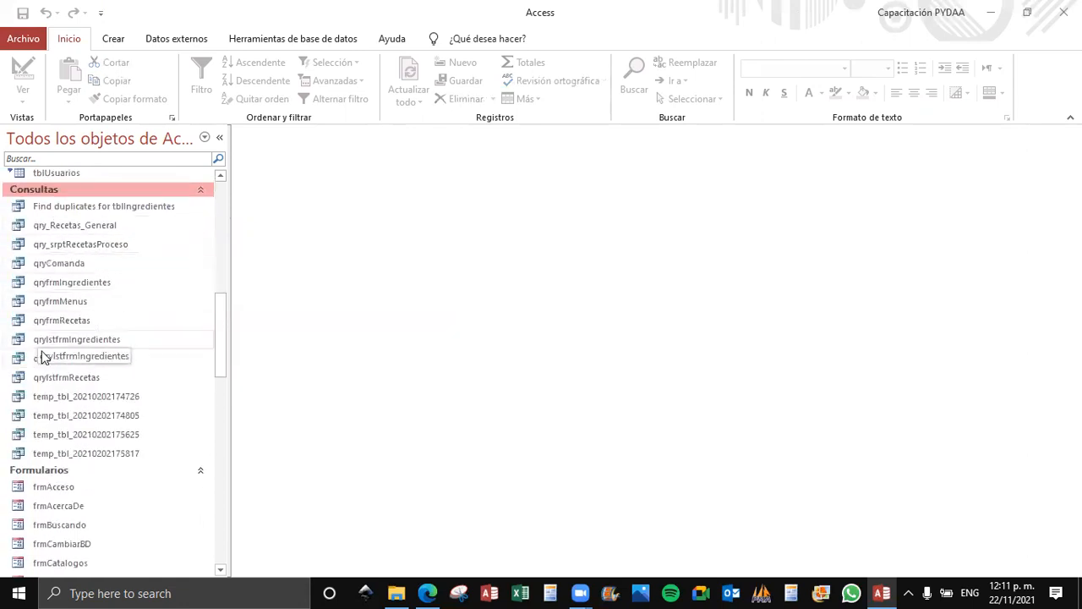
pyautogui.scroll(-4, 116, 314)
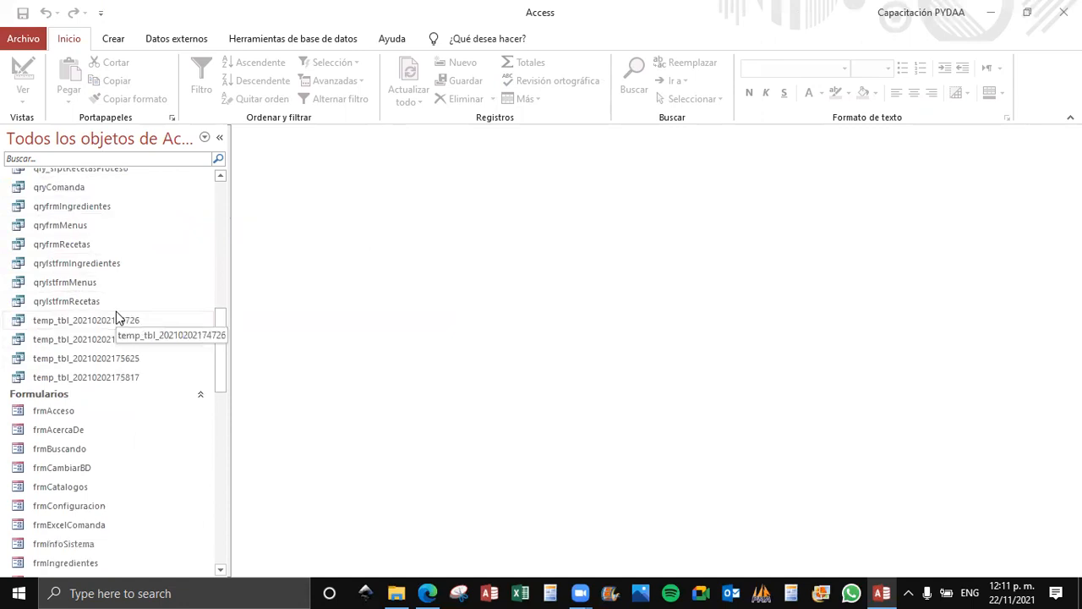
pyautogui.scroll(-7, 103, 263)
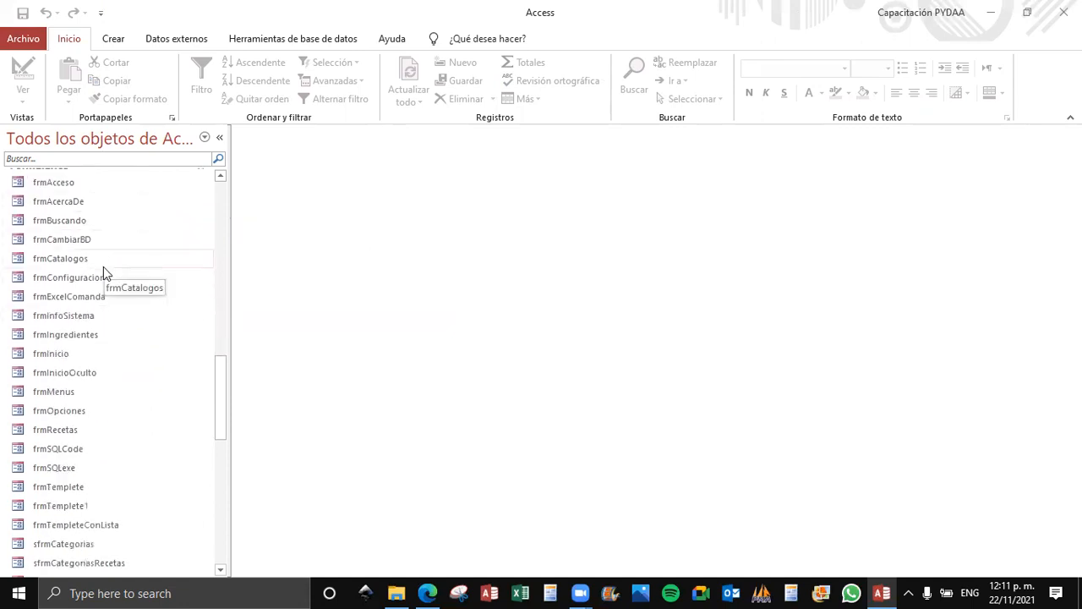
pyautogui.scroll(-1, 110, 306)
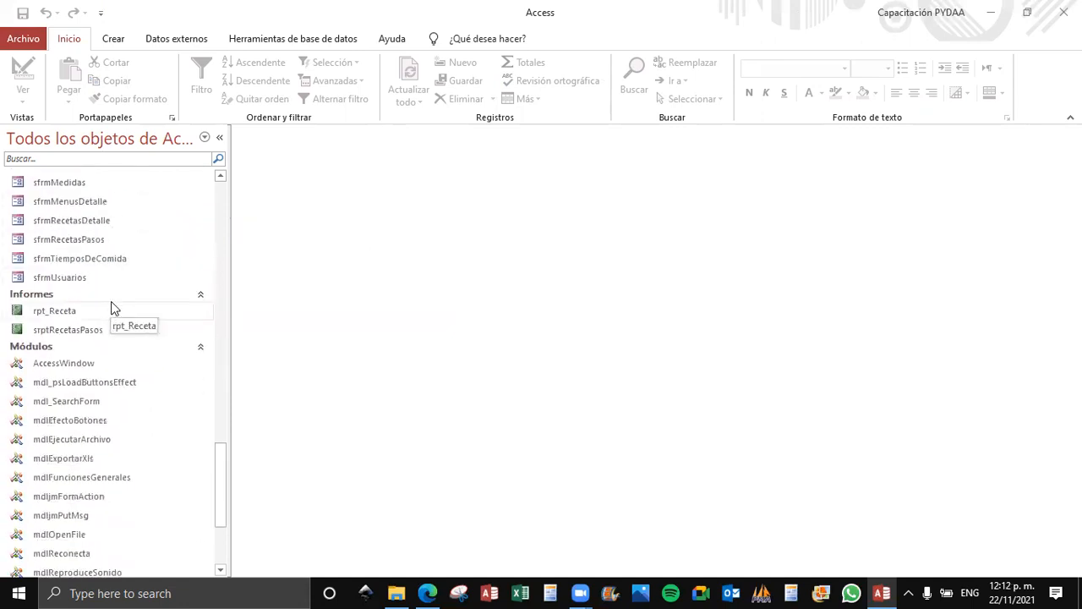
pyautogui.scroll(-3, 99, 328)
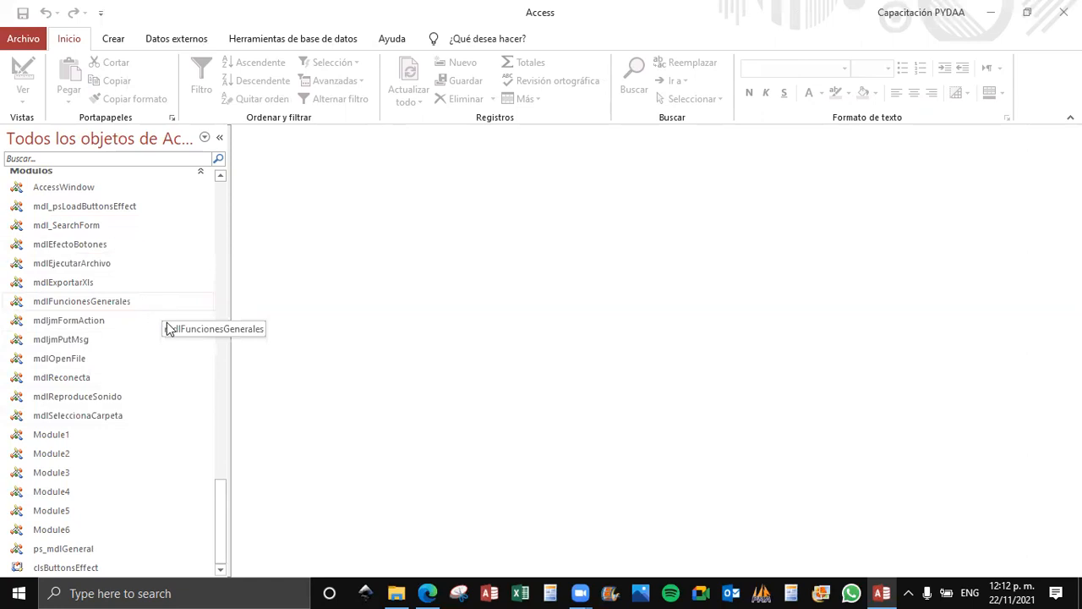
pyautogui.scroll(10, 179, 357)
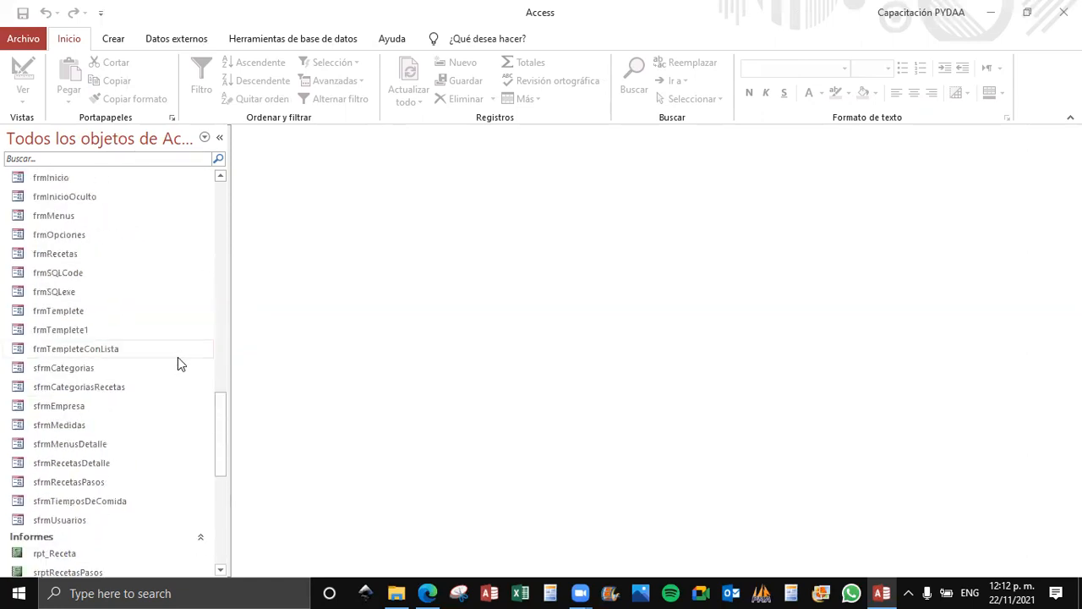
pyautogui.scroll(-1, 175, 363)
pyautogui.scroll(1, 176, 363)
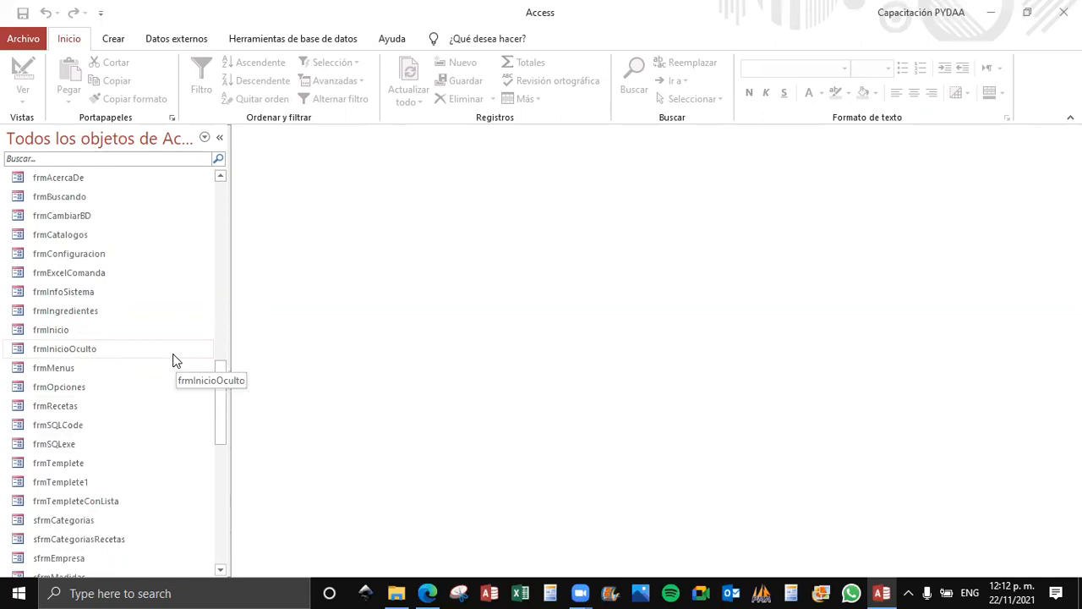
# Launch the recipe application from the frmInicioOculto form and check its system information for the current database.
pyautogui.click(157, 336)
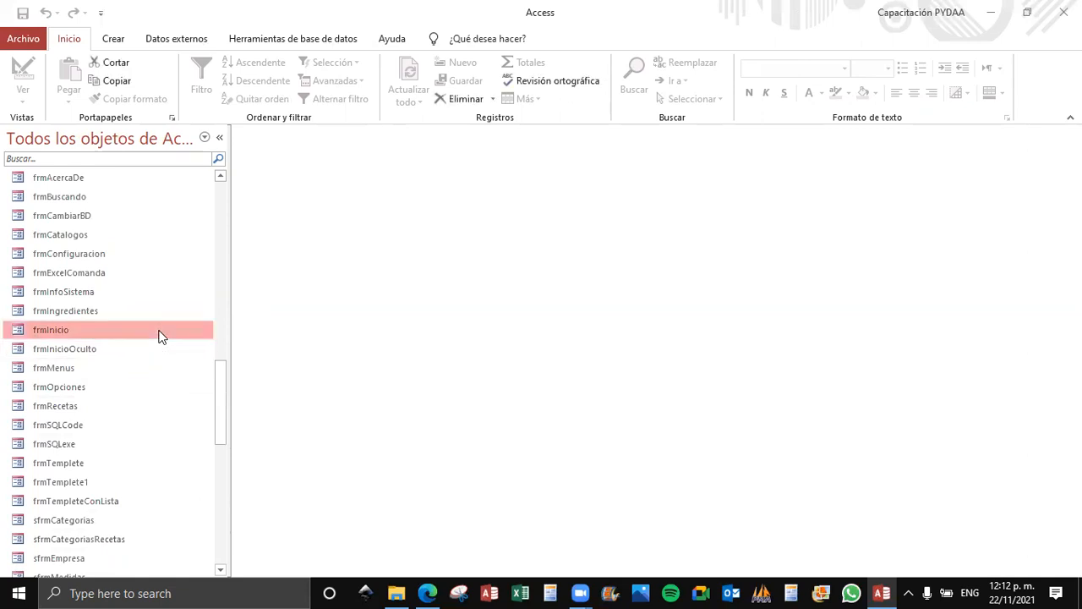
pyautogui.doubleClick(110, 349)
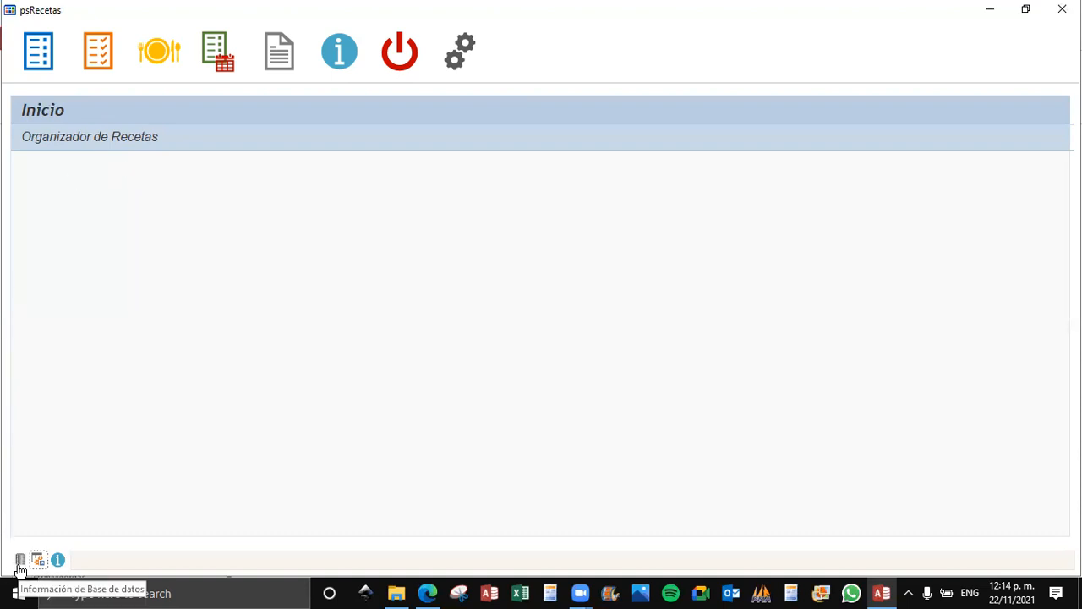
pyautogui.click(21, 566)
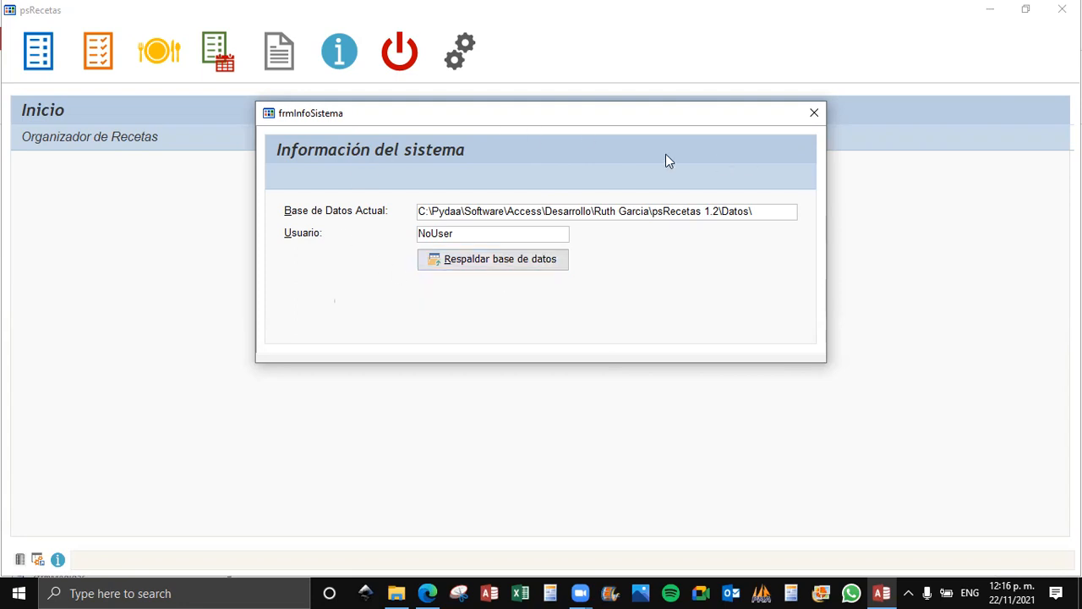
pyautogui.click(814, 113)
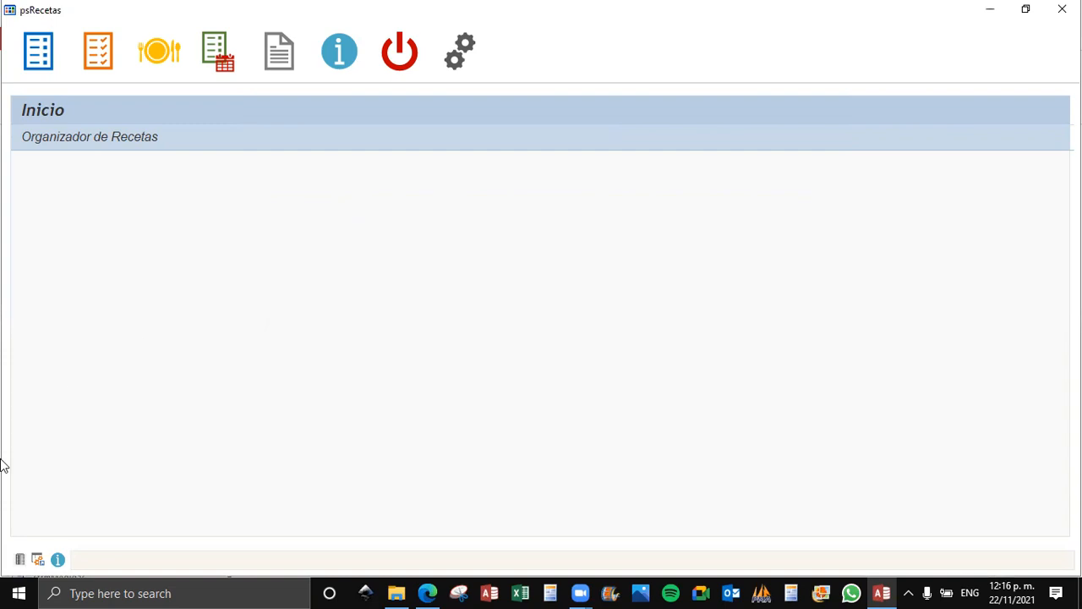
# Open the recipe application's options, set the theme to Azul and save it.
pyautogui.click(37, 562)
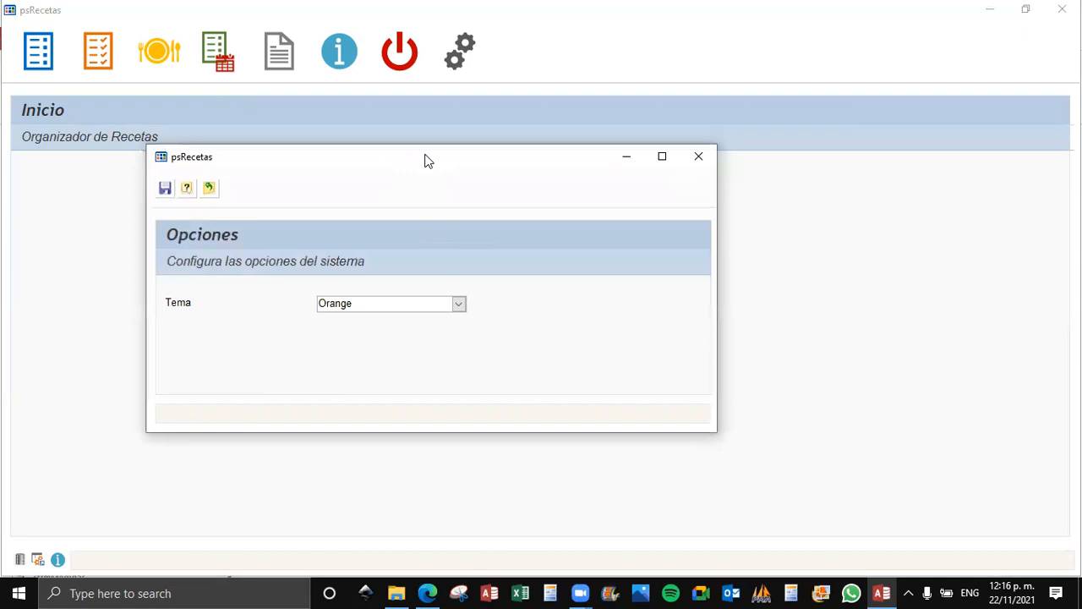
pyautogui.moveTo(427, 161); pyautogui.dragTo(536, 194)
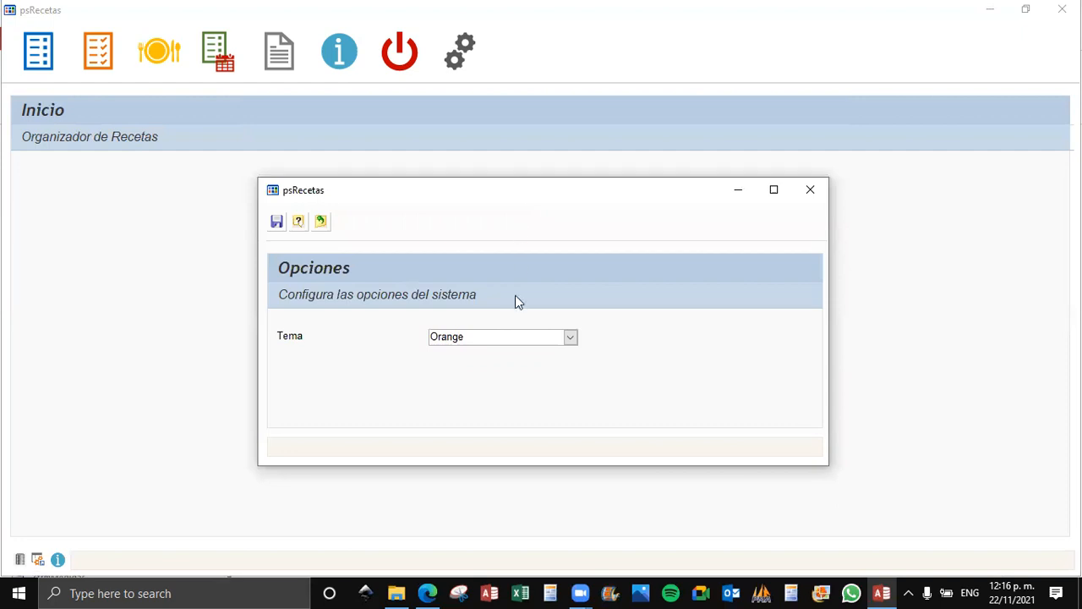
pyautogui.click(571, 342)
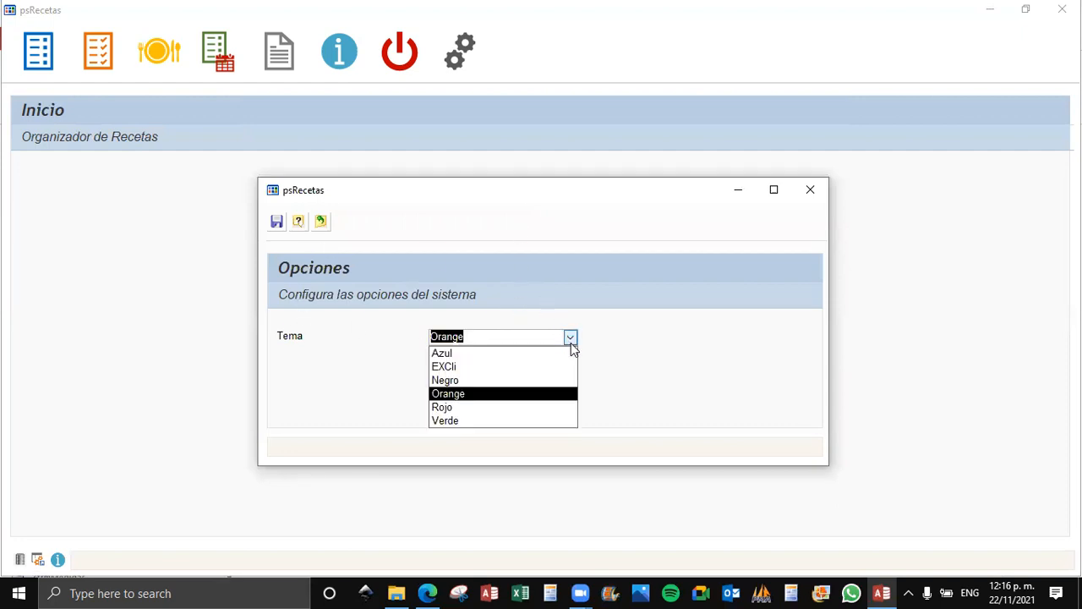
pyautogui.click(542, 355)
pyautogui.click(276, 223)
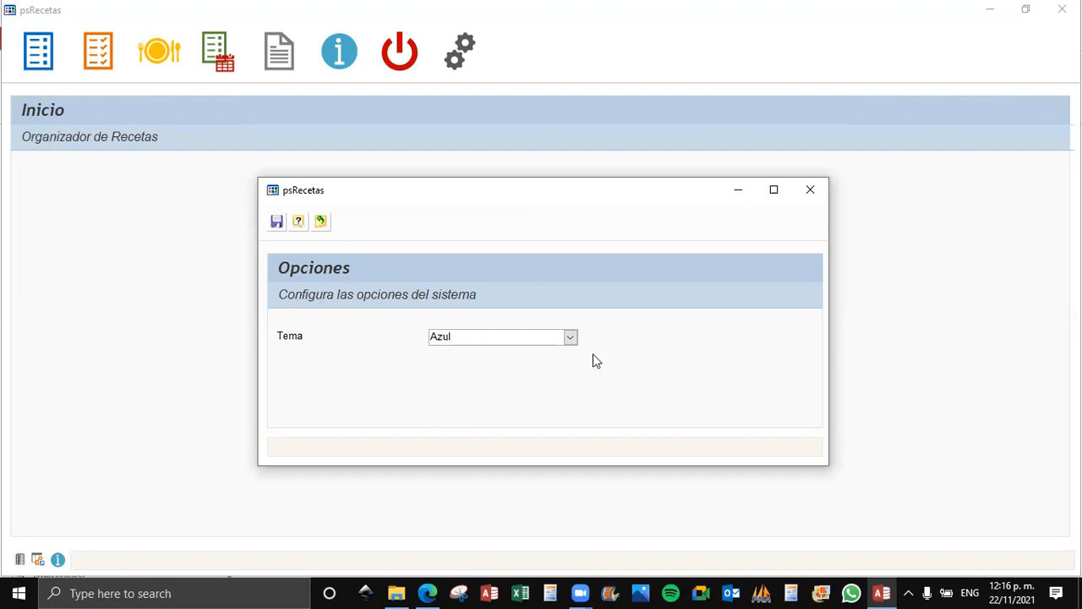
# Try the EXCli and Negro themes in the options, saving each choice.
pyautogui.click(571, 338)
pyautogui.click(493, 369)
pyautogui.click(276, 222)
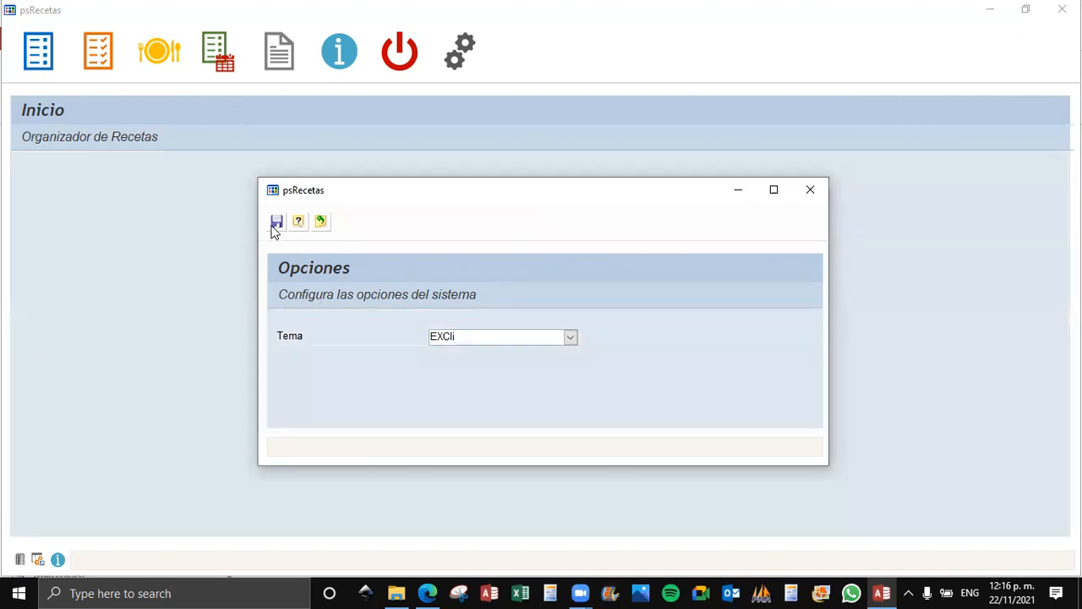
pyautogui.click(571, 338)
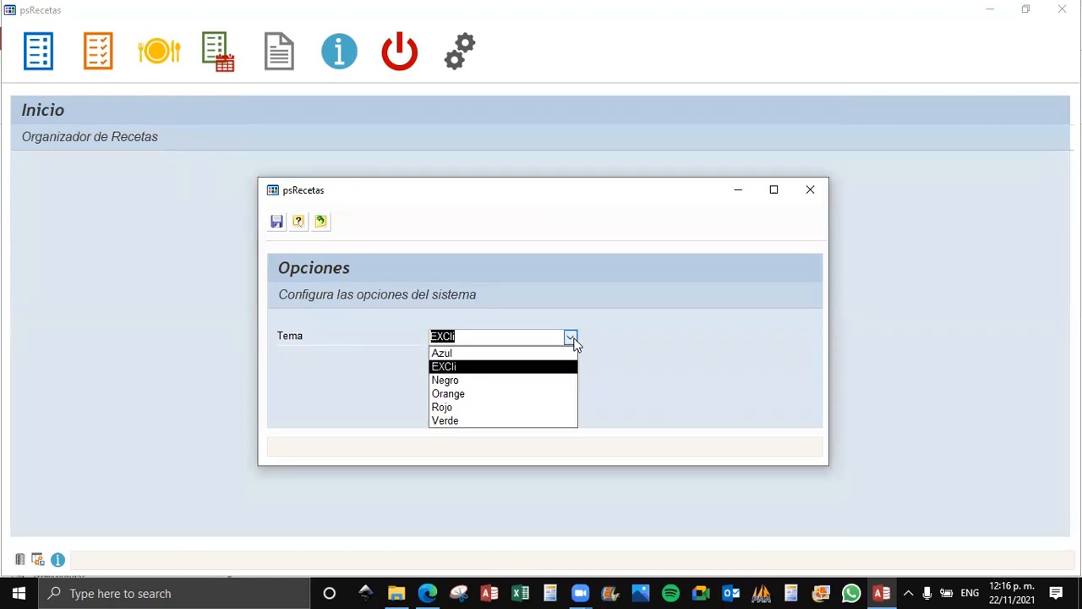
pyautogui.click(465, 378)
pyautogui.click(277, 223)
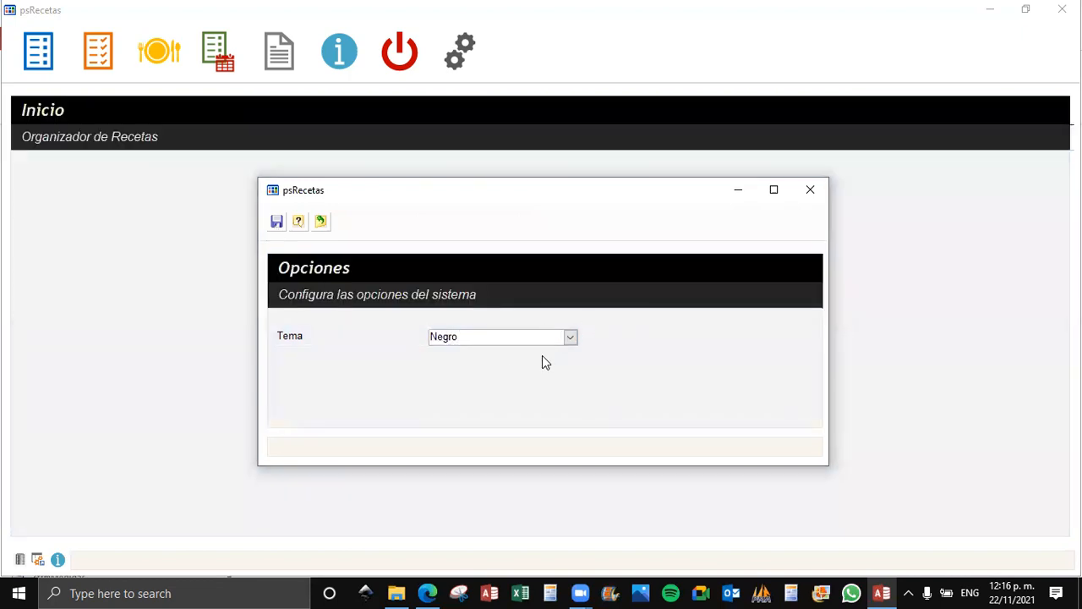
# Try the Orange and Rojo themes in the options, saving each choice.
pyautogui.click(571, 338)
pyautogui.click(464, 391)
pyautogui.click(276, 225)
pyautogui.click(569, 337)
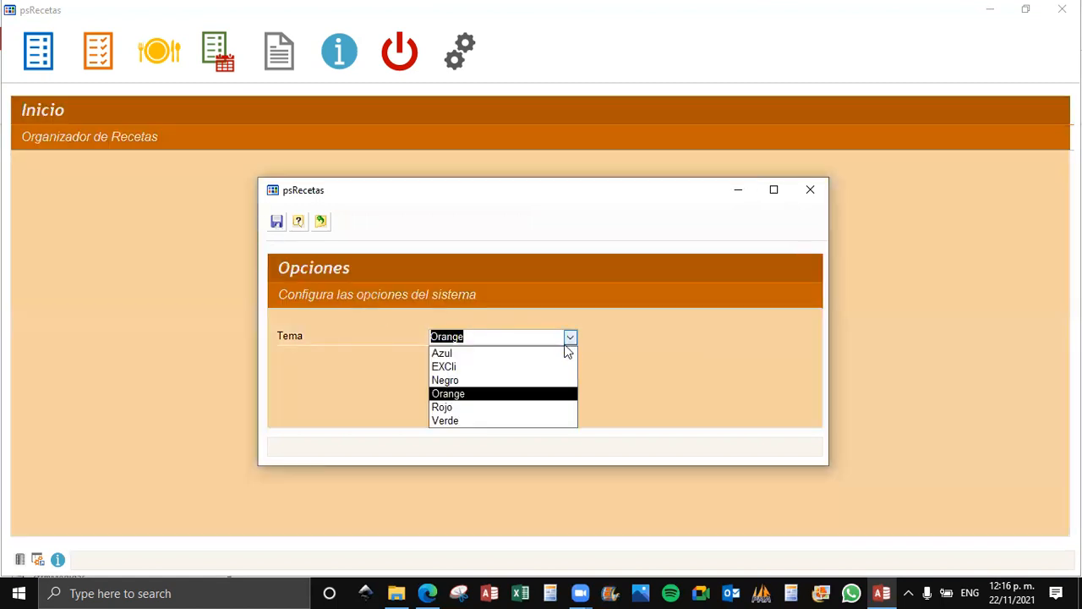
pyautogui.click(467, 407)
pyautogui.click(277, 223)
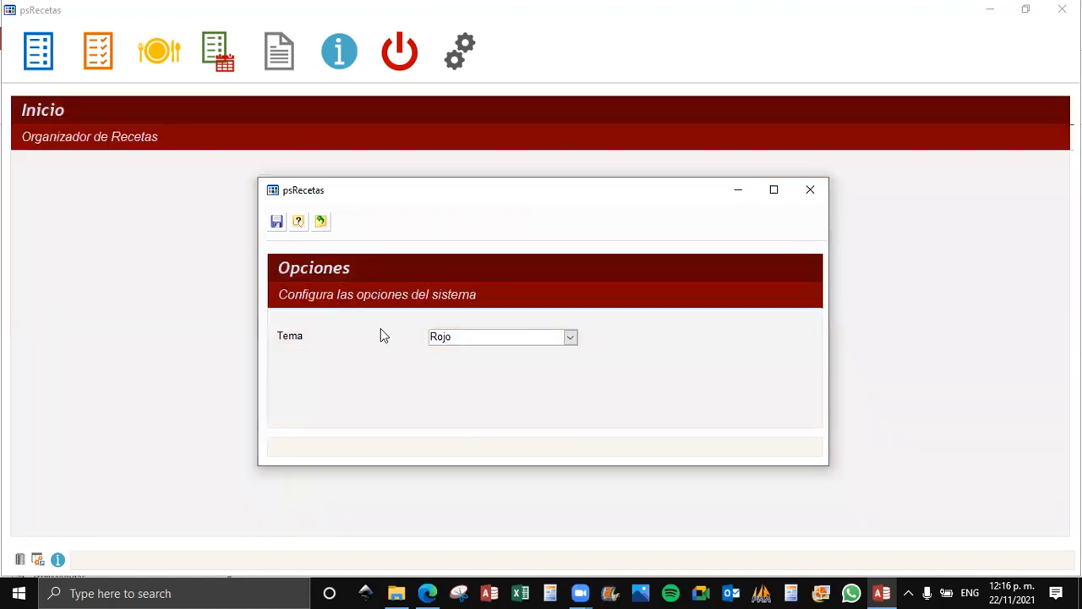
# Try the Verde theme, set the theme back to Rojo, save it and close the options.
pyautogui.click(571, 338)
pyautogui.click(483, 421)
pyautogui.click(275, 225)
pyautogui.click(571, 337)
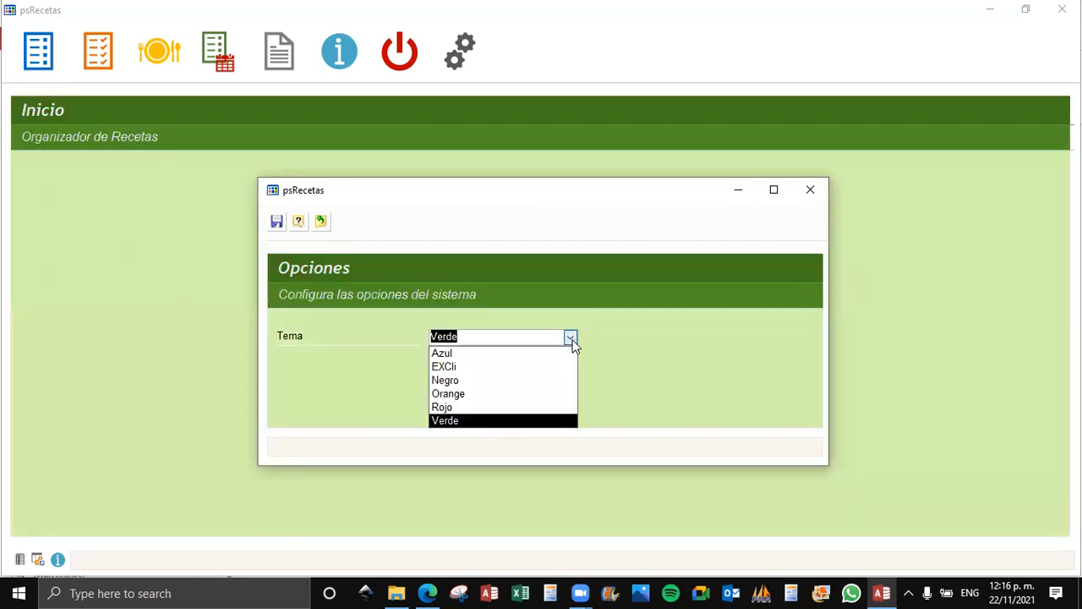
pyautogui.click(530, 409)
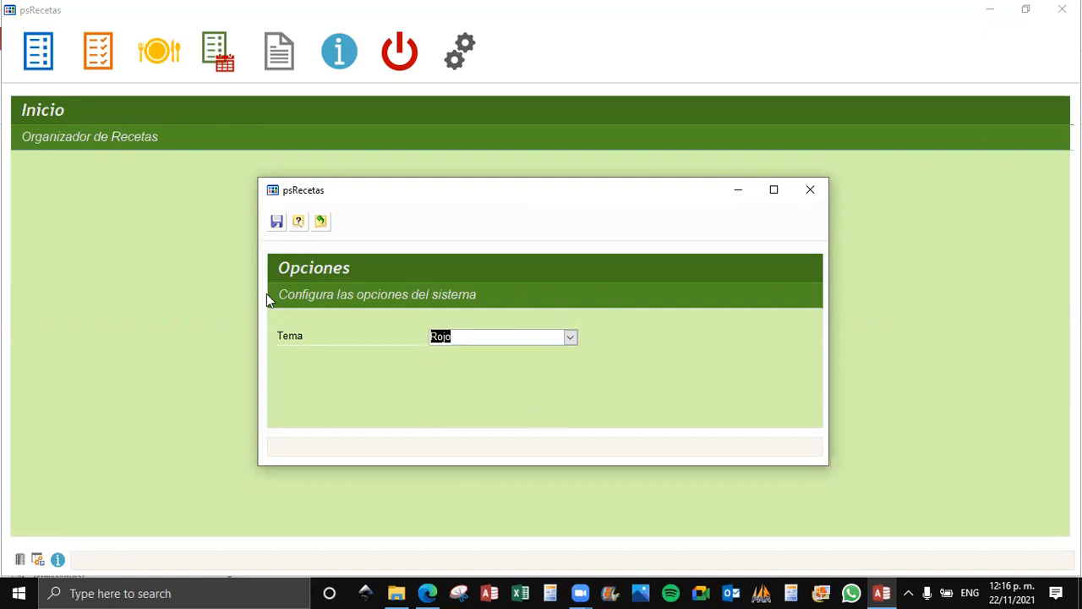
pyautogui.click(276, 224)
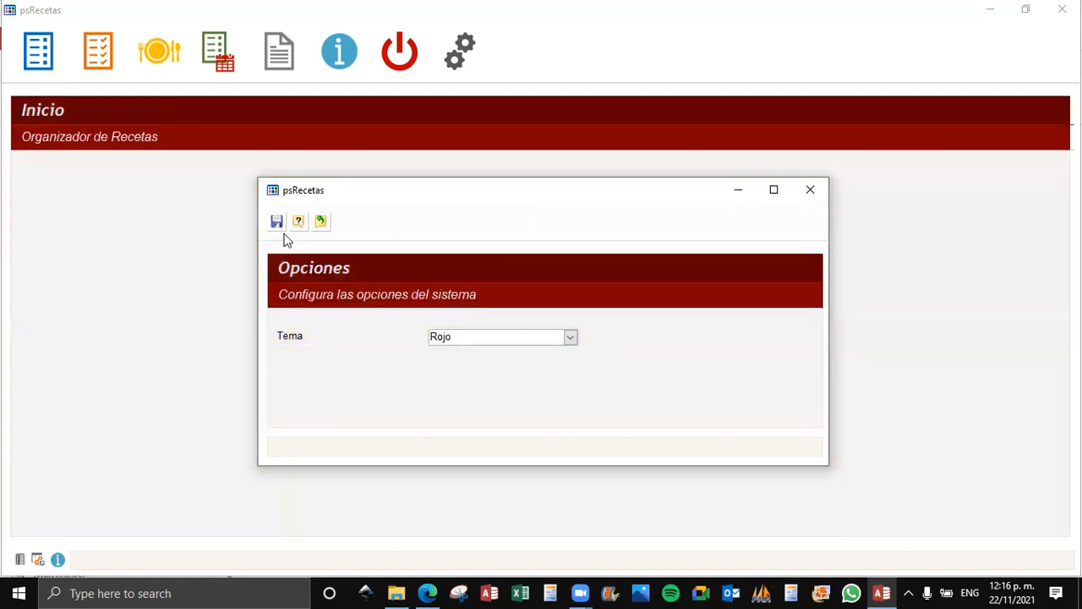
pyautogui.click(810, 190)
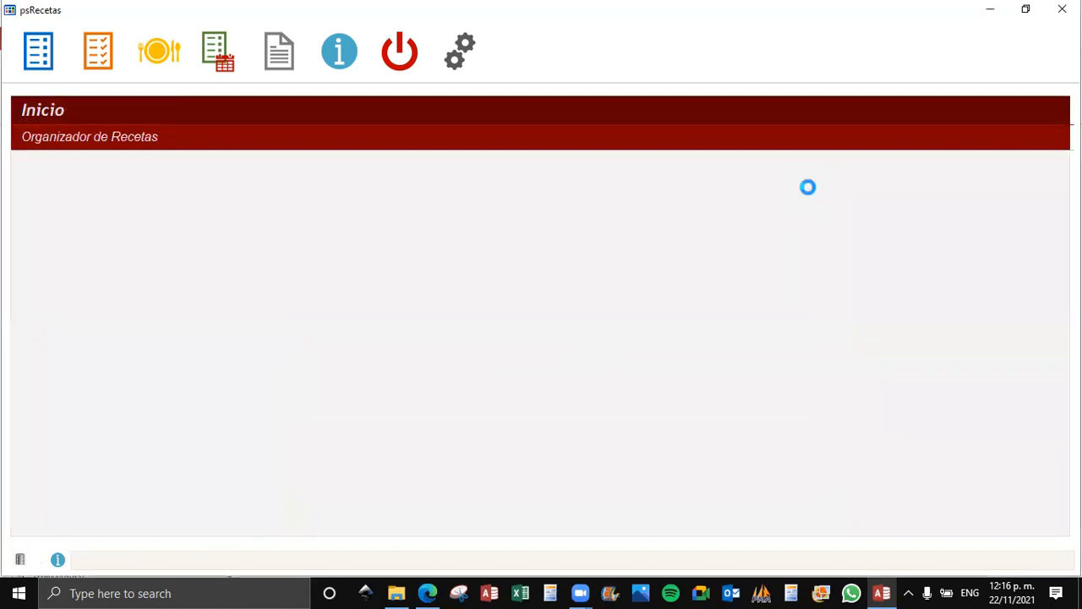
# View the application's Acerca De information, close it and open the Ingredientes form.
pyautogui.click(57, 561)
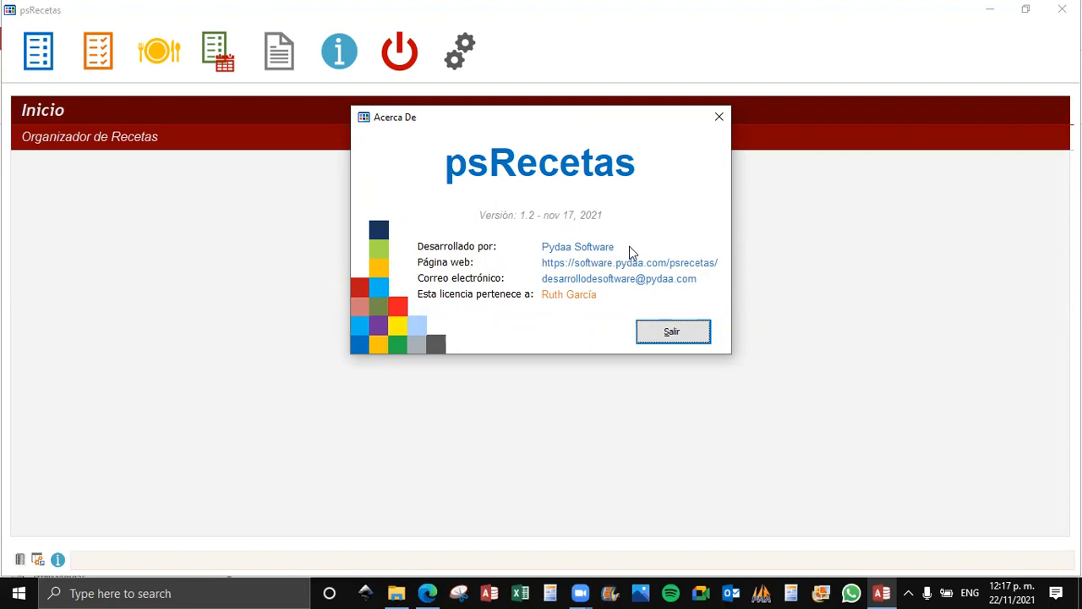
pyautogui.click(717, 118)
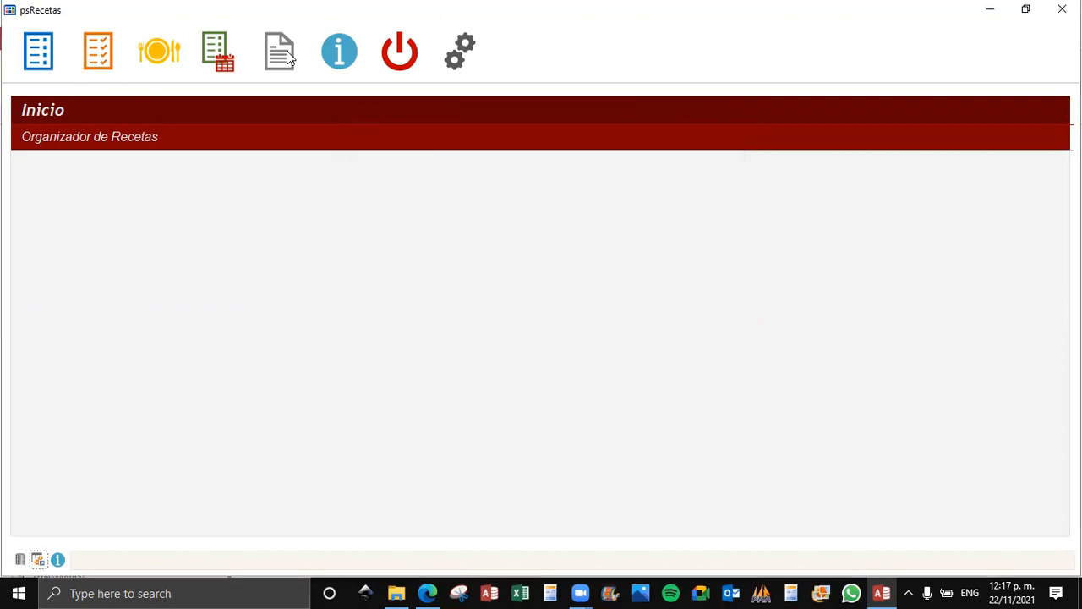
pyautogui.click(462, 63)
pyautogui.click(44, 51)
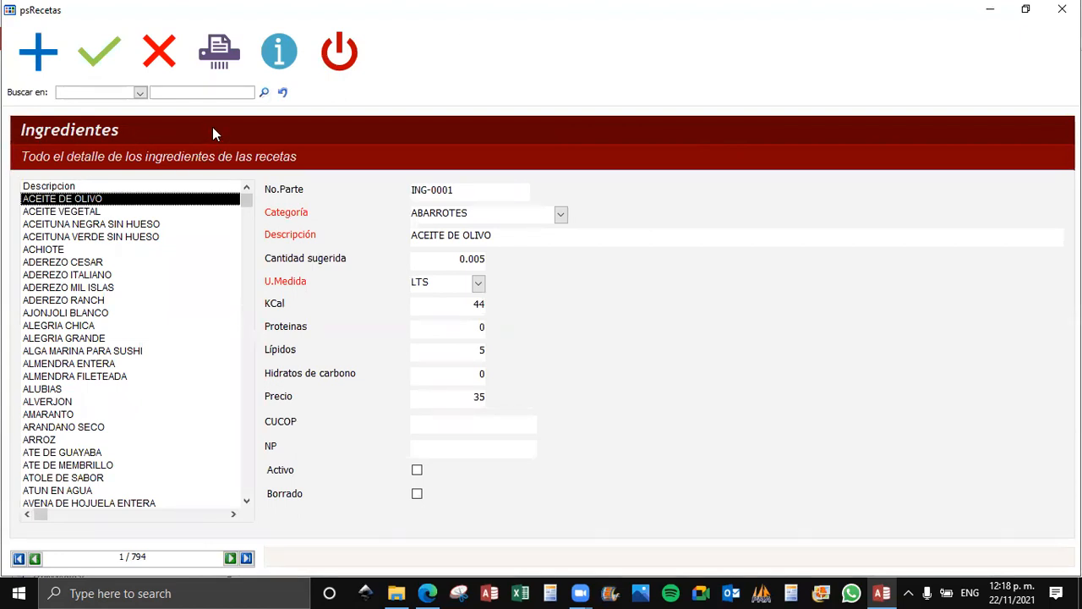
# Display the ALGA MARINA PARA SUSHI ingredient, advance several records and jump to the last one.
pyautogui.click(159, 288)
pyautogui.click(151, 351)
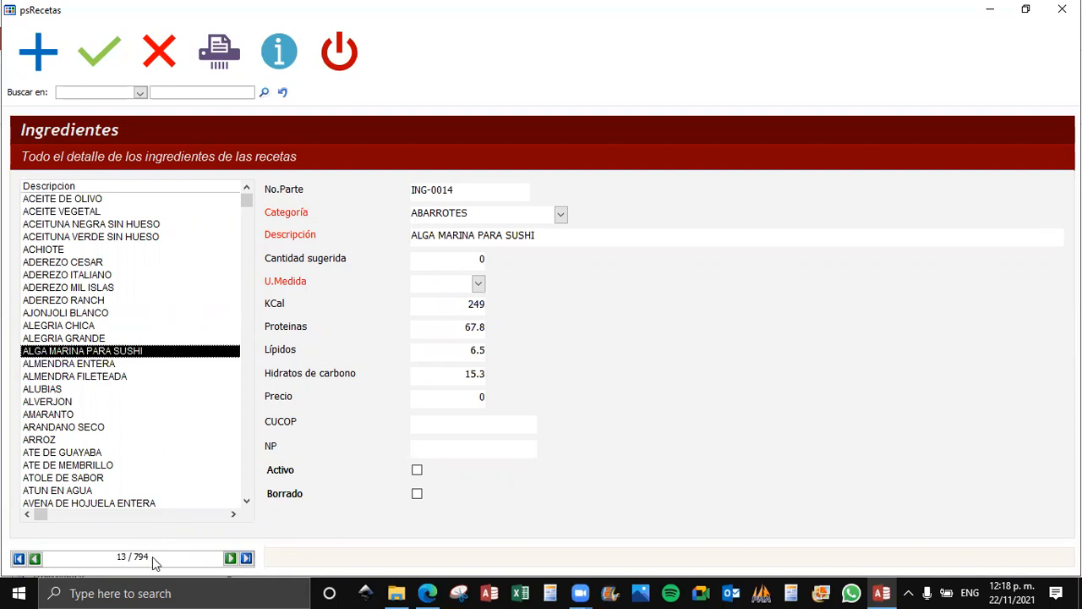
pyautogui.click(230, 557)
pyautogui.click(230, 558)
pyautogui.click(230, 558)
pyautogui.click(230, 558)
pyautogui.click(230, 558)
pyautogui.click(230, 558)
pyautogui.click(230, 558)
pyautogui.click(230, 558)
pyautogui.click(229, 558)
pyautogui.click(230, 558)
pyautogui.click(246, 557)
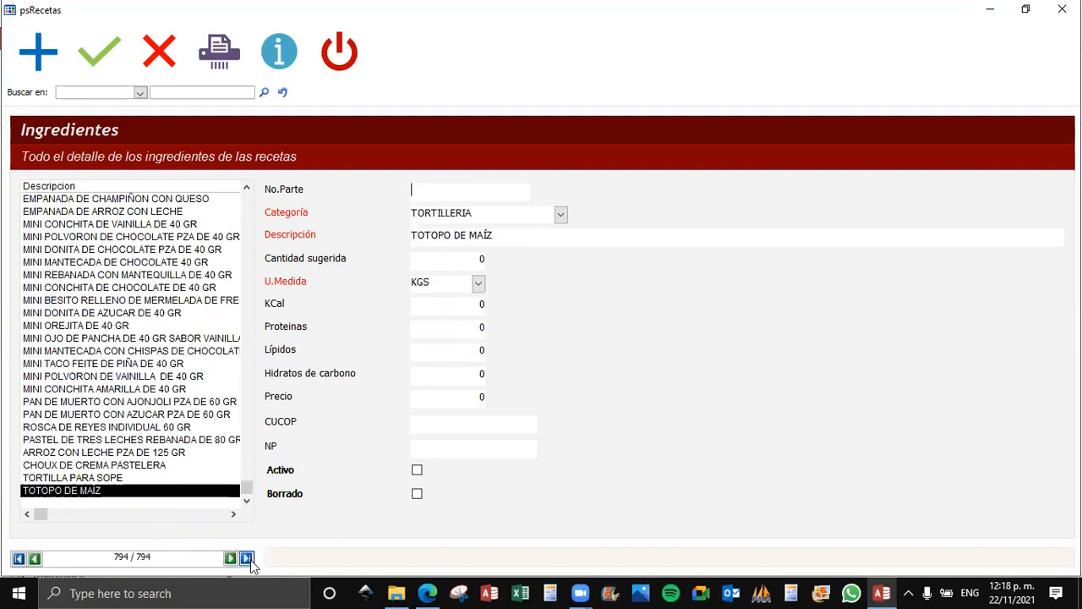
# Inspect bakery ingredients near the end of the list, such as MINI REBANADA CON MANTEQUILLA and MINI DONITA DE AZUCAR.
pyautogui.click(170, 364)
pyautogui.click(174, 275)
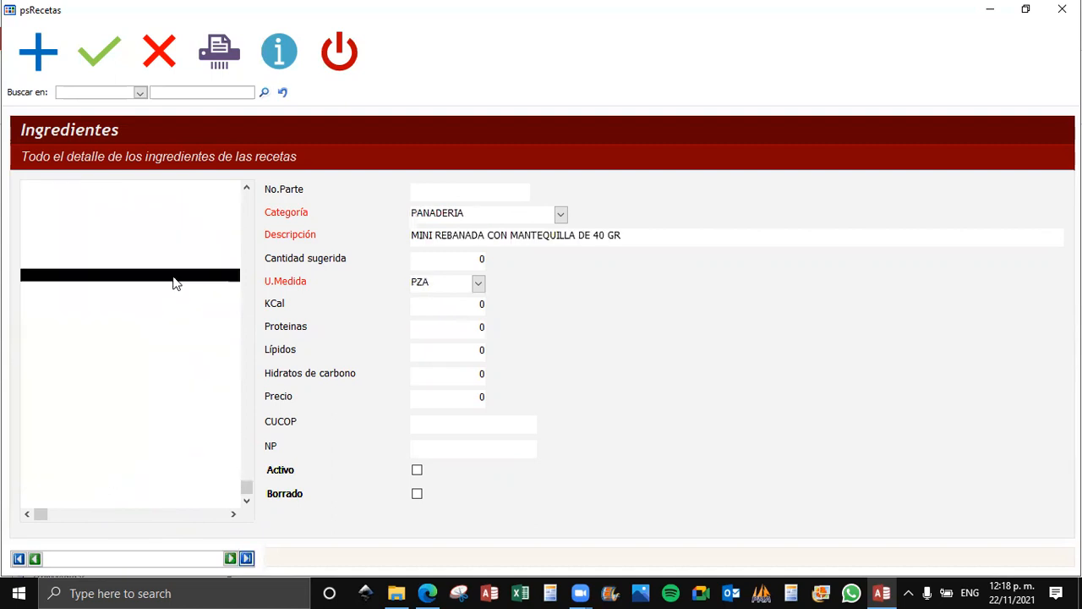
pyautogui.click(495, 213)
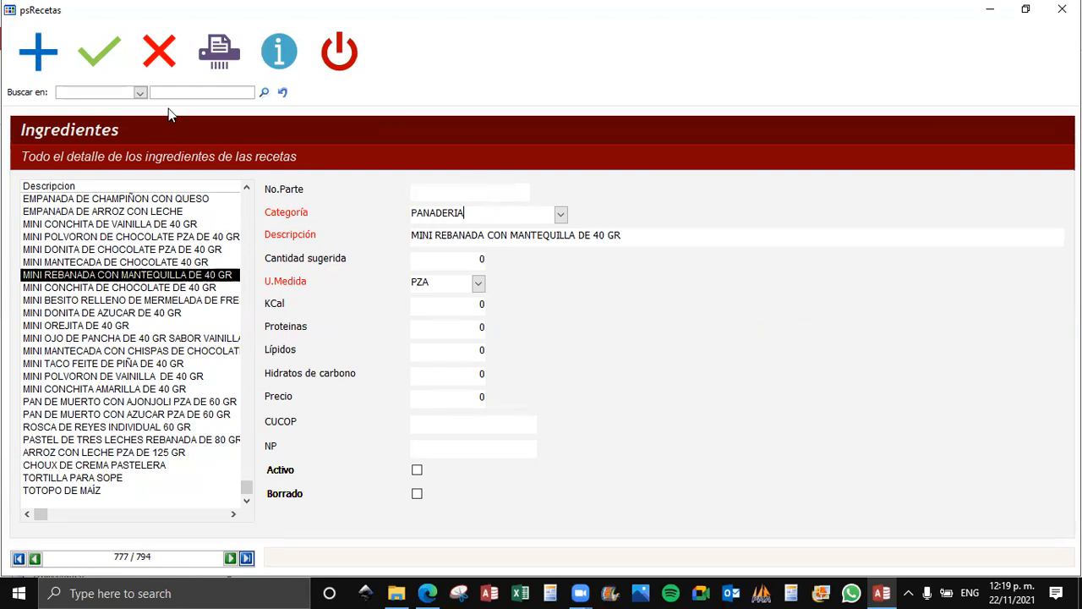
pyautogui.click(111, 402)
pyautogui.click(118, 314)
pyautogui.scroll(7, 126, 321)
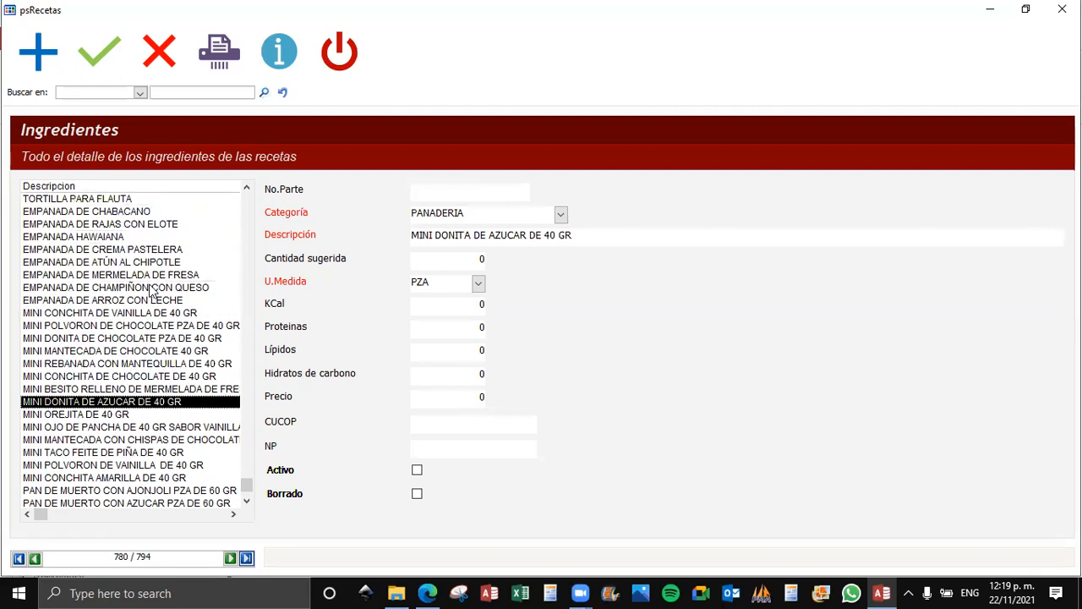
# Search the ingredients by Descripción for "pan".
pyautogui.click(139, 93)
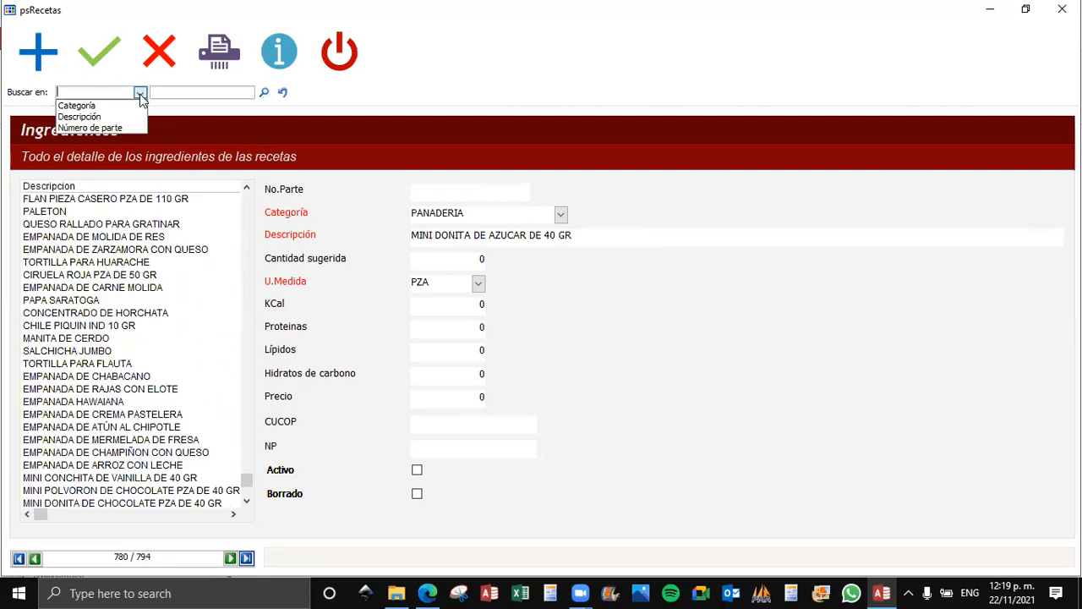
pyautogui.click(127, 114)
pyautogui.click(193, 92)
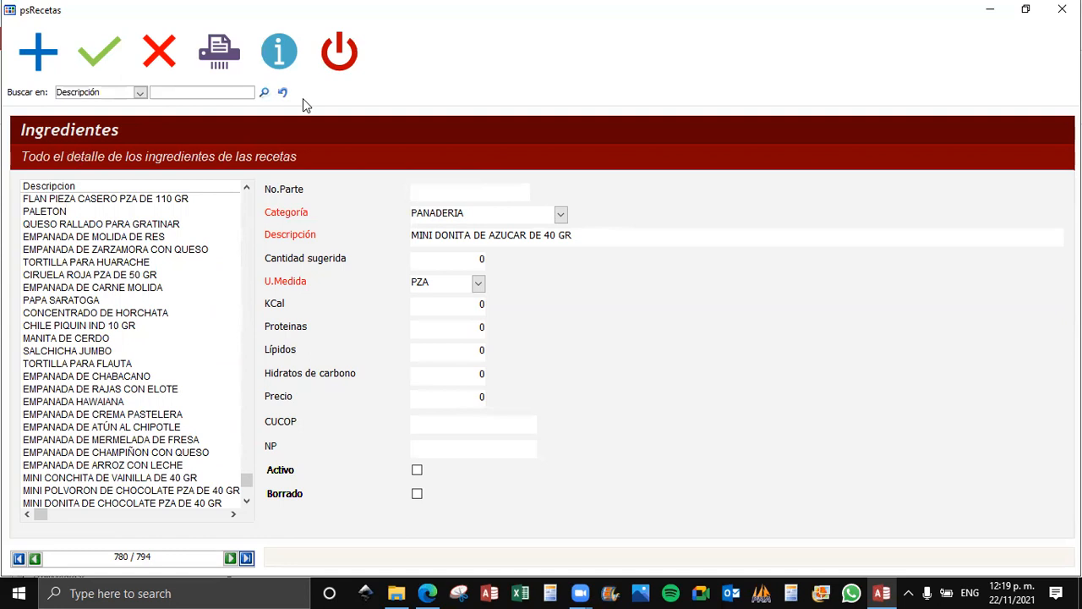
pyautogui.write('pan')
pyautogui.click(260, 95)
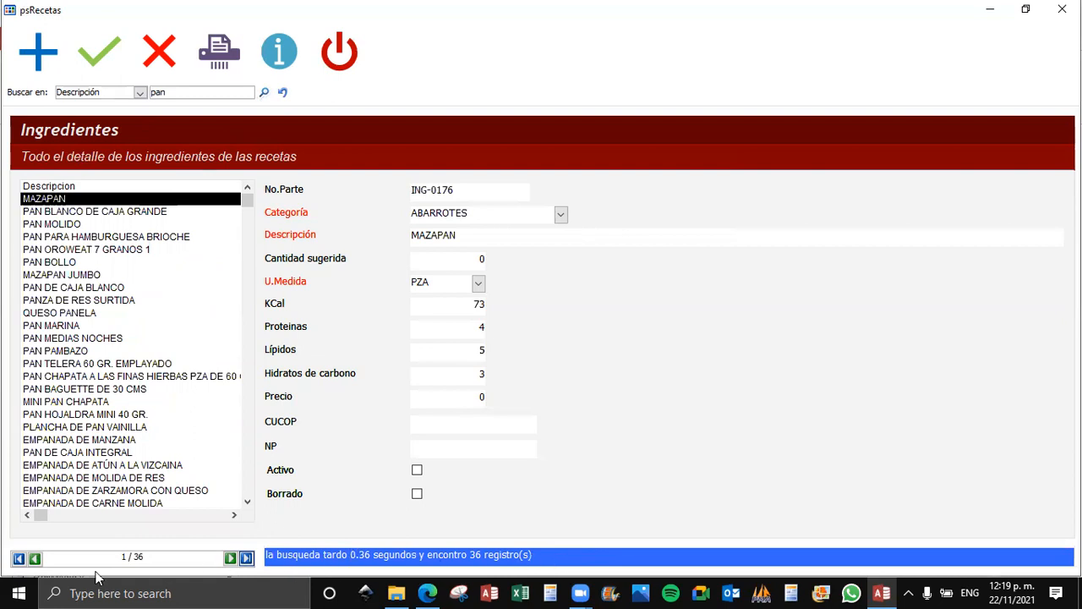
# View the PAN OROWEAT 7 GRANOS 1 and PAN TELERA 60 GR. EMPLAYADO details, then clear the search to restore all ingredients.
pyautogui.moveTo(87, 213); pyautogui.dragTo(85, 250)
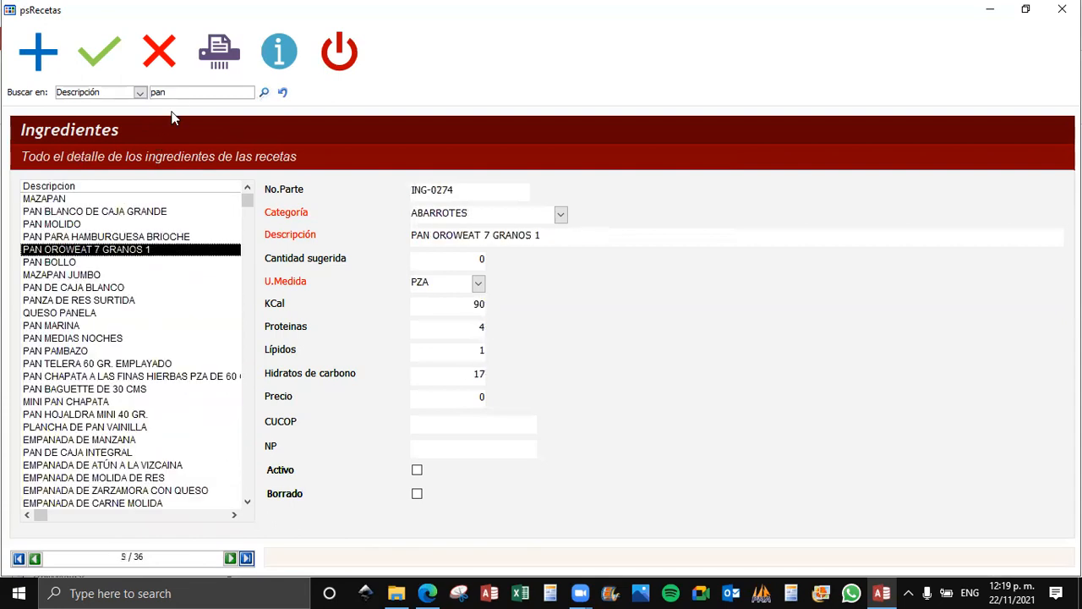
pyautogui.click(57, 364)
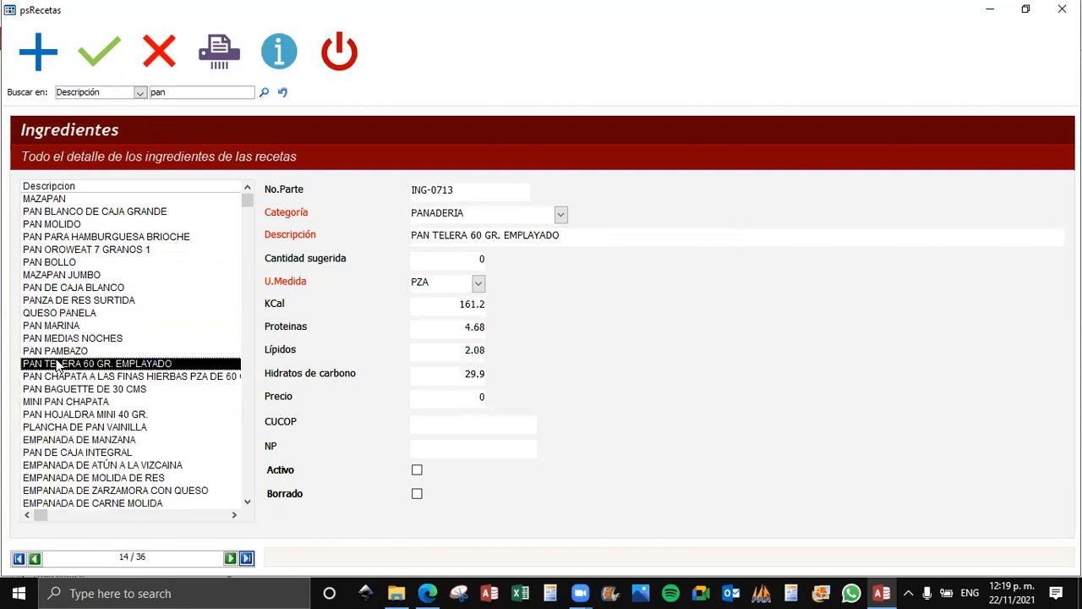
pyautogui.click(283, 93)
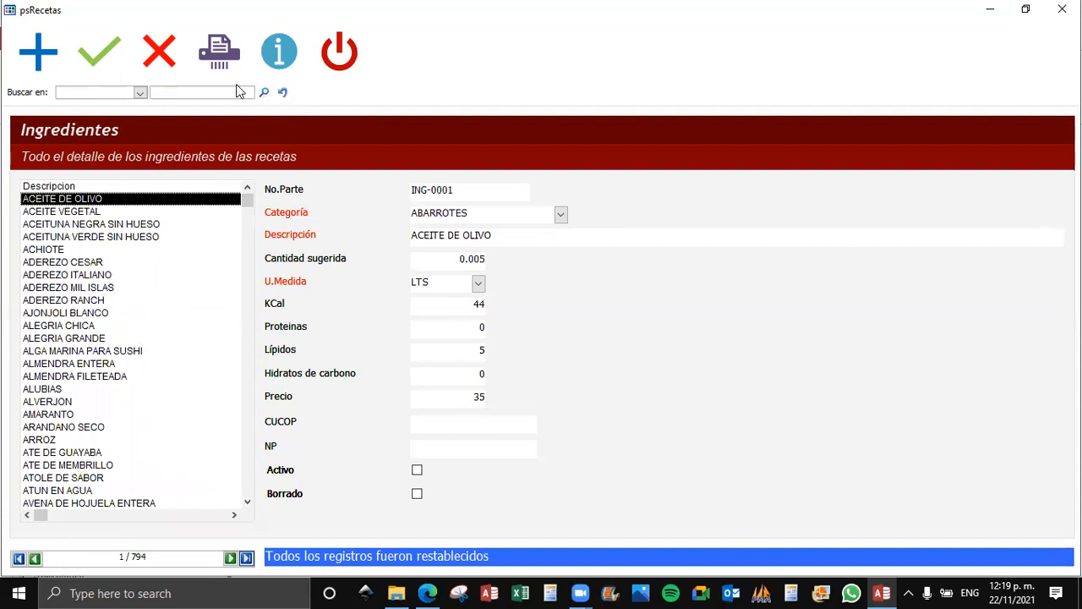
pyautogui.click(218, 95)
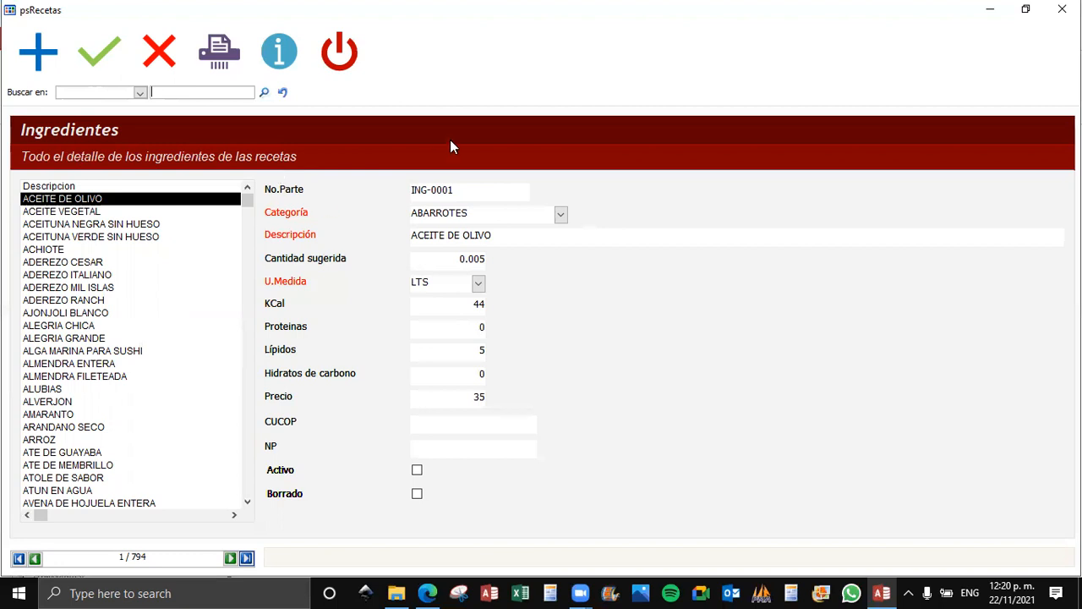
# Close the Ingredientes form, open Catálogos and dismiss the runtime error dialog.
pyautogui.click(1061, 9)
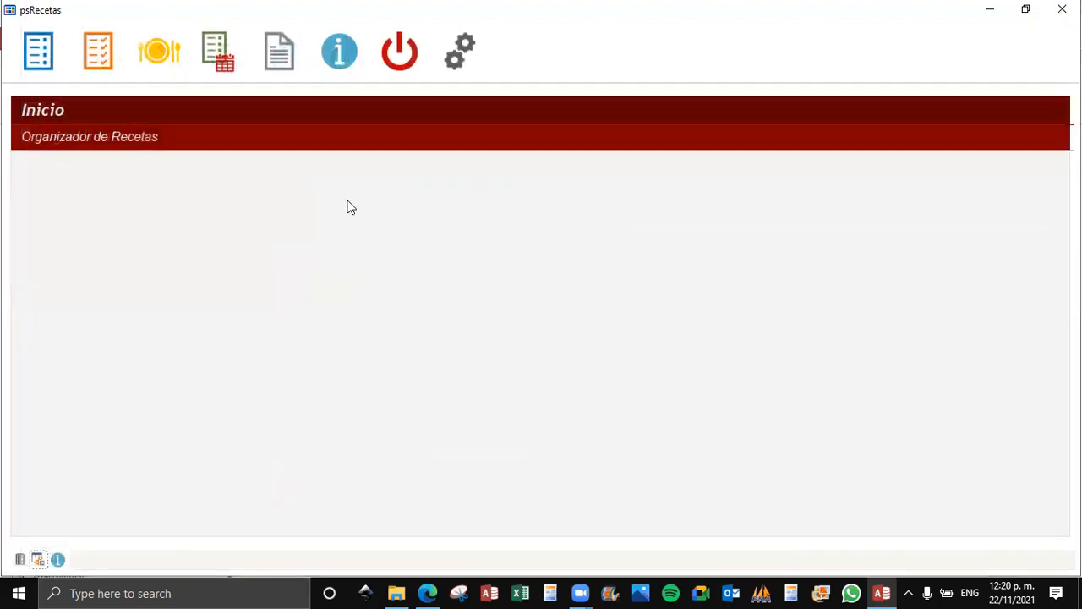
pyautogui.click(106, 66)
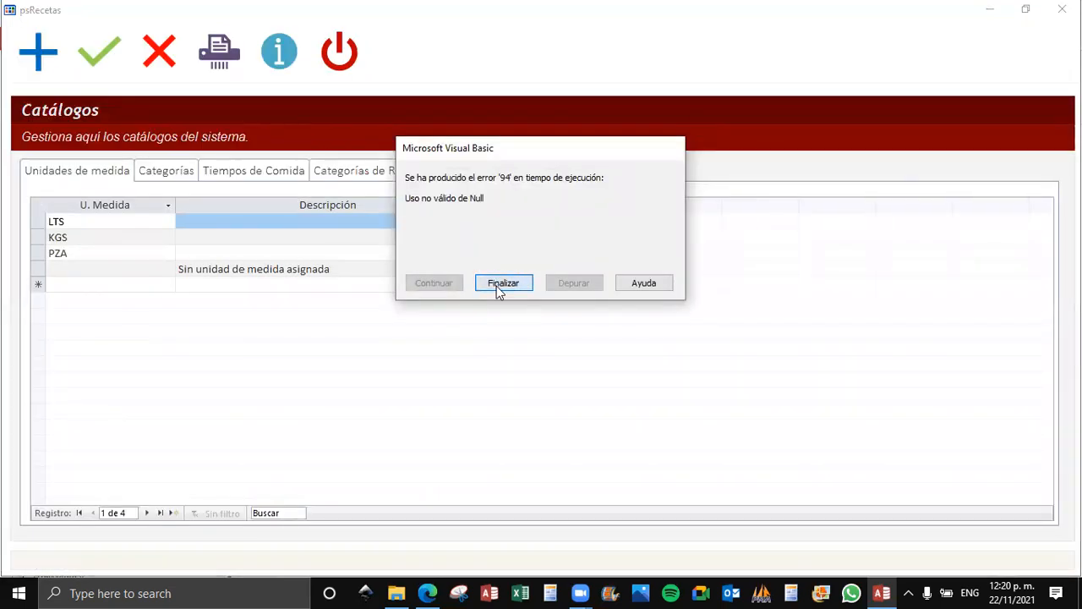
pyautogui.click(502, 283)
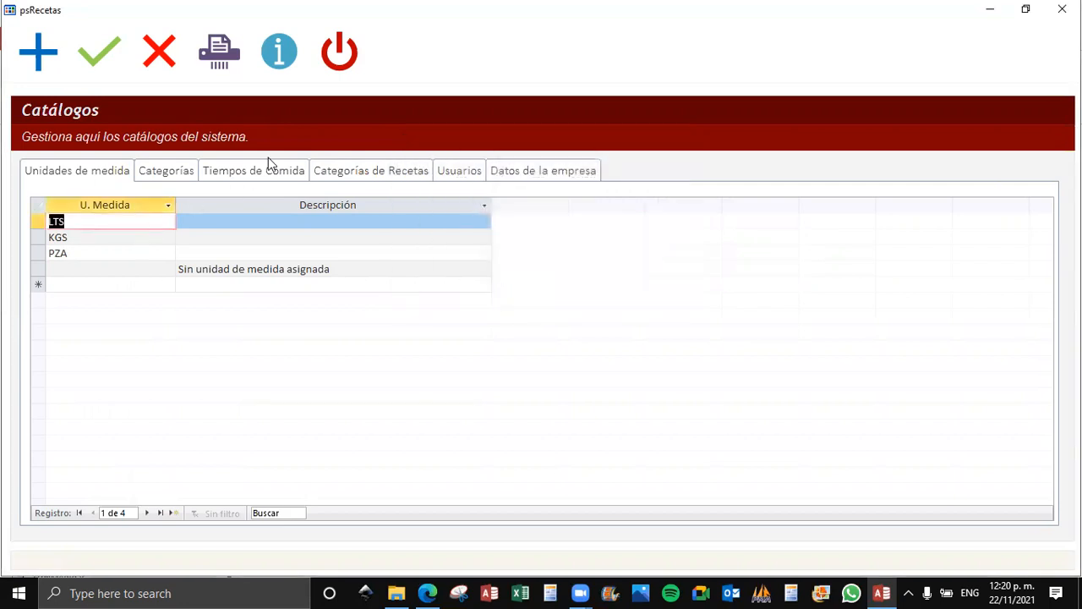
# Review the Categorías, Tiempos de Comida, Categorías de Recetas and Usuarios catalogs, then close Catálogos.
pyautogui.click(141, 178)
pyautogui.click(105, 177)
pyautogui.click(173, 177)
pyautogui.click(229, 177)
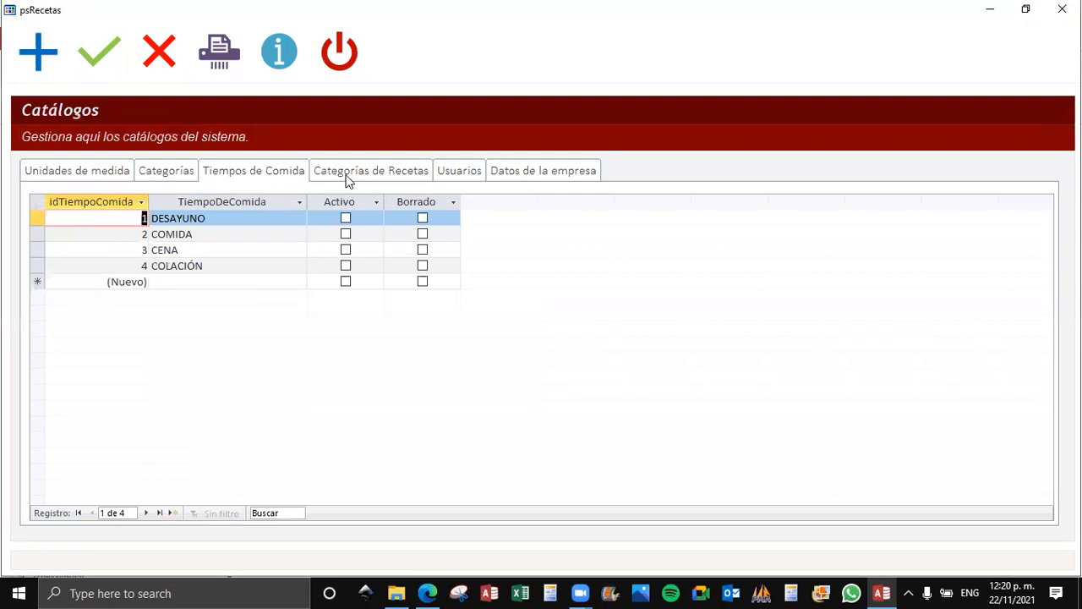
pyautogui.click(345, 177)
pyautogui.click(461, 174)
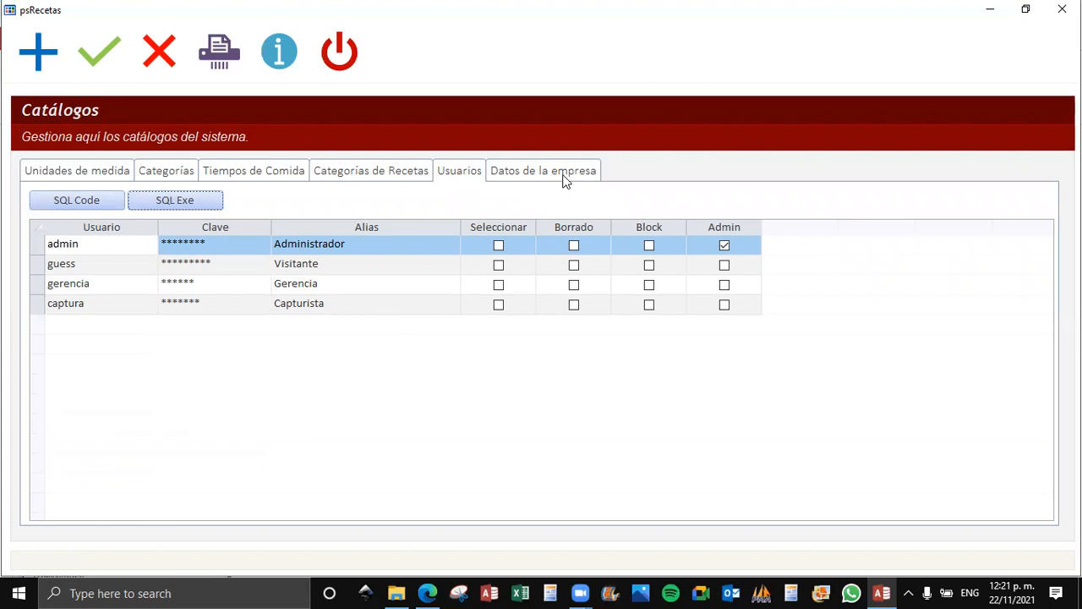
pyautogui.click(1062, 9)
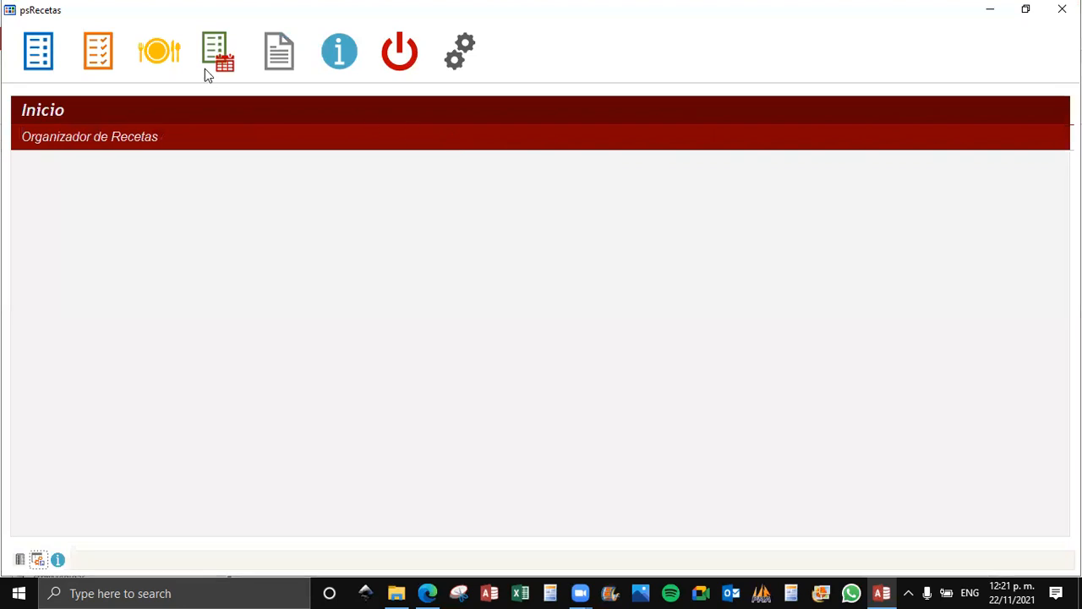
# Open the Recetas form and view the ingredients and process of GELATINA DE PIÑA.
pyautogui.click(153, 55)
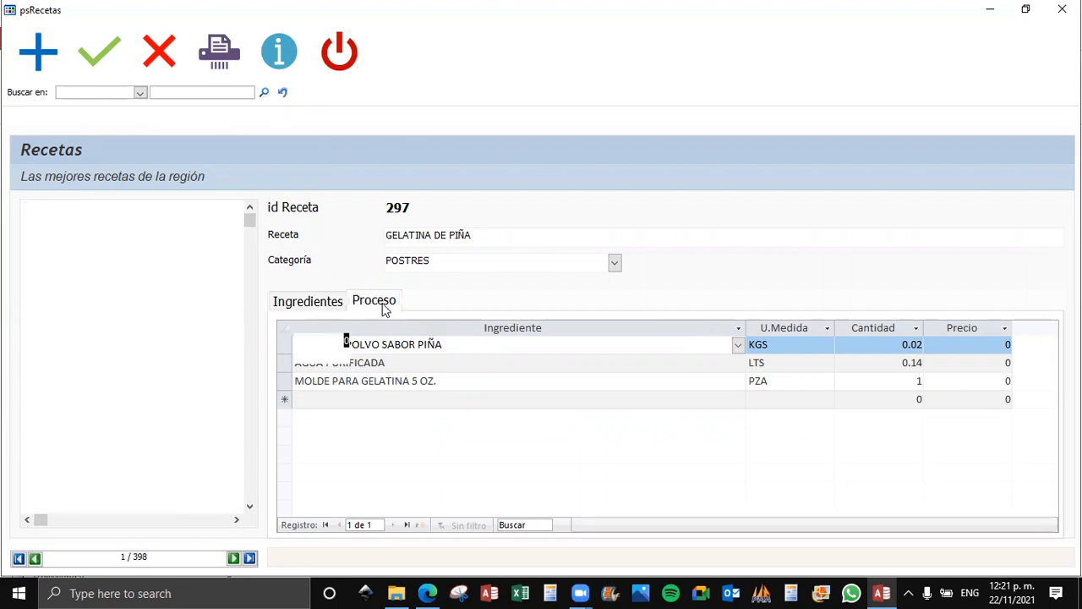
pyautogui.click(321, 306)
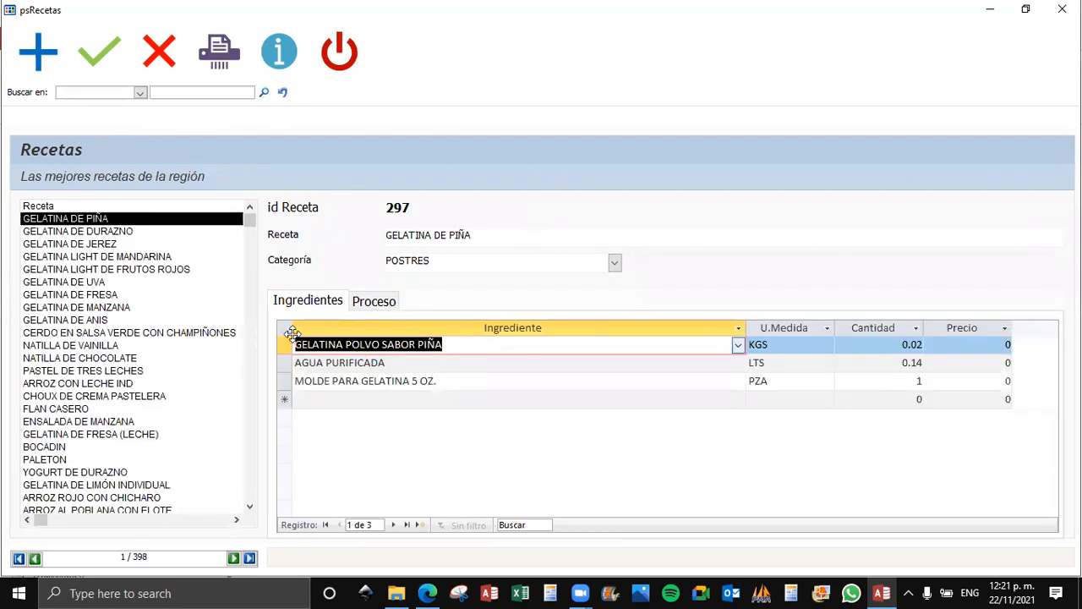
pyautogui.click(381, 306)
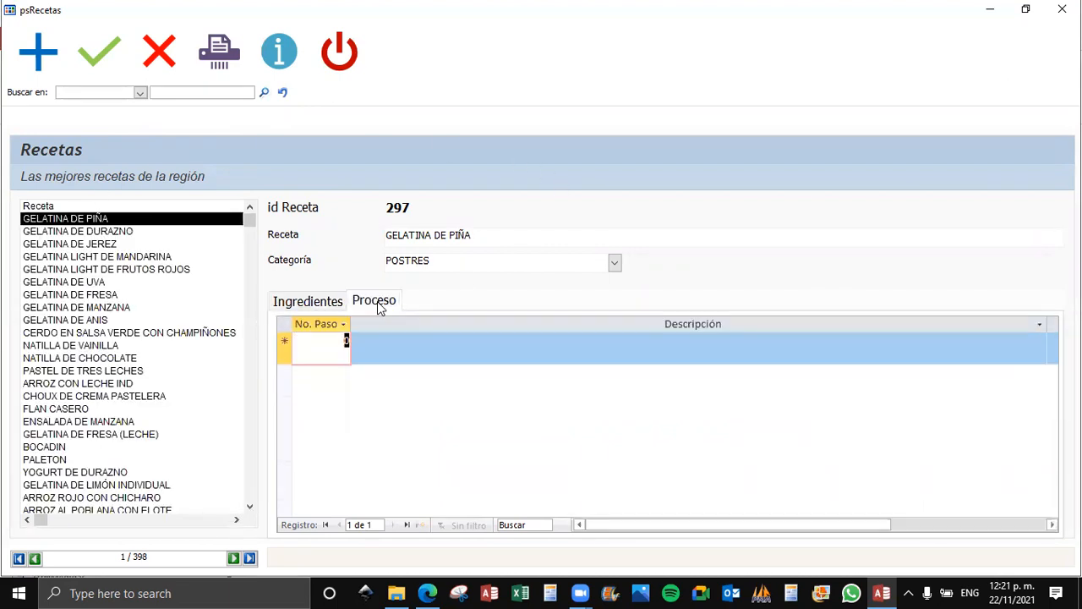
pyautogui.click(328, 306)
pyautogui.click(285, 328)
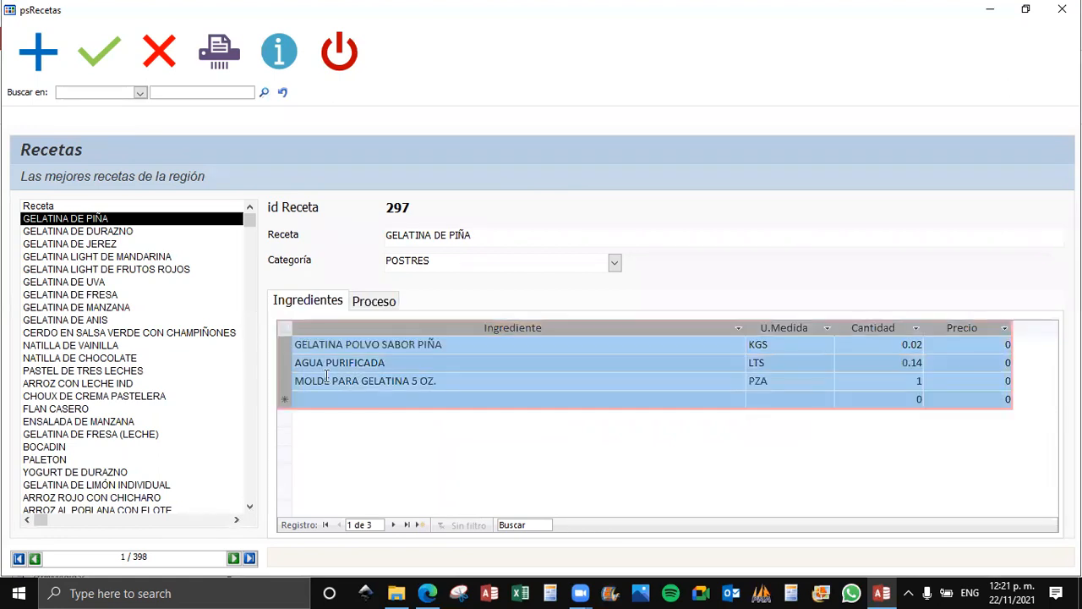
# Examine the GELATINA DE PIÑA ingredient rows, including the unit of measure for MOLDE PARA GELATINA 5 OZ.
pyautogui.click(417, 377)
pyautogui.click(462, 381)
pyautogui.click(360, 399)
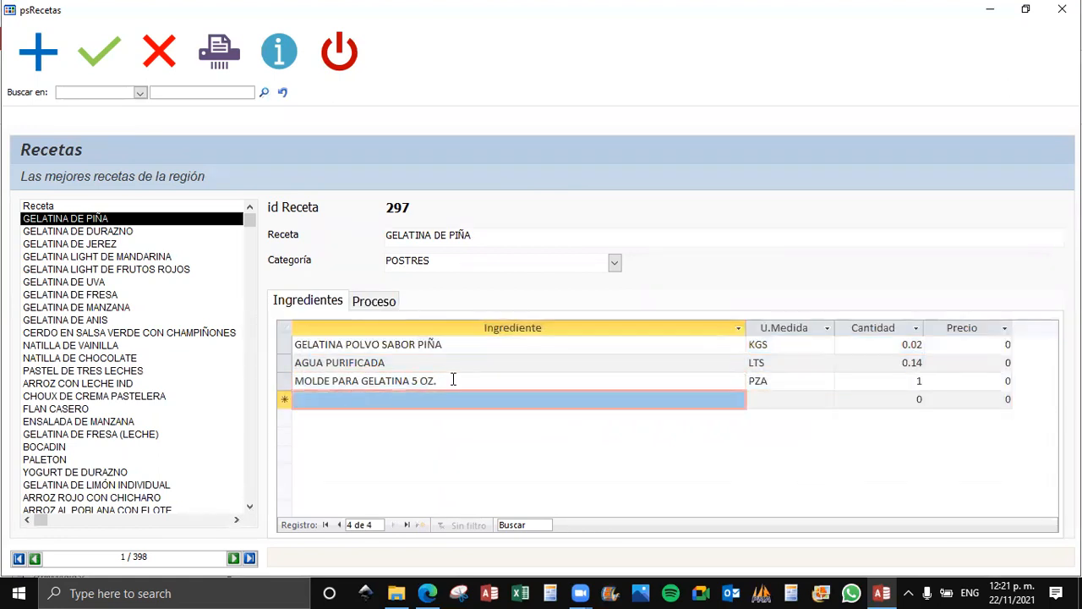
pyautogui.click(476, 375)
pyautogui.click(453, 366)
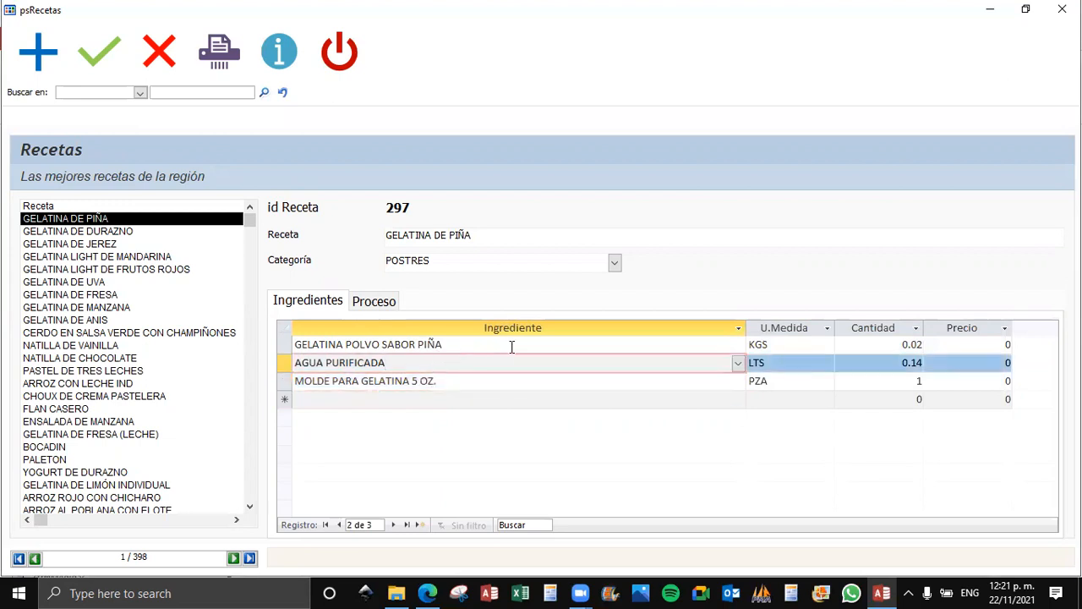
pyautogui.click(667, 381)
pyautogui.click(803, 381)
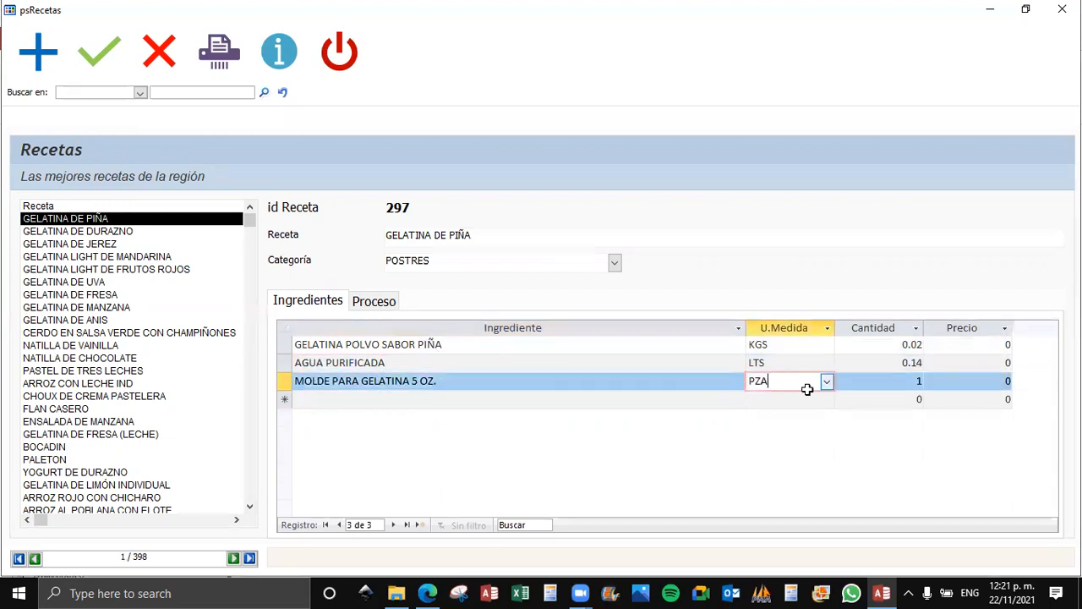
pyautogui.click(763, 399)
pyautogui.click(669, 399)
pyautogui.click(502, 378)
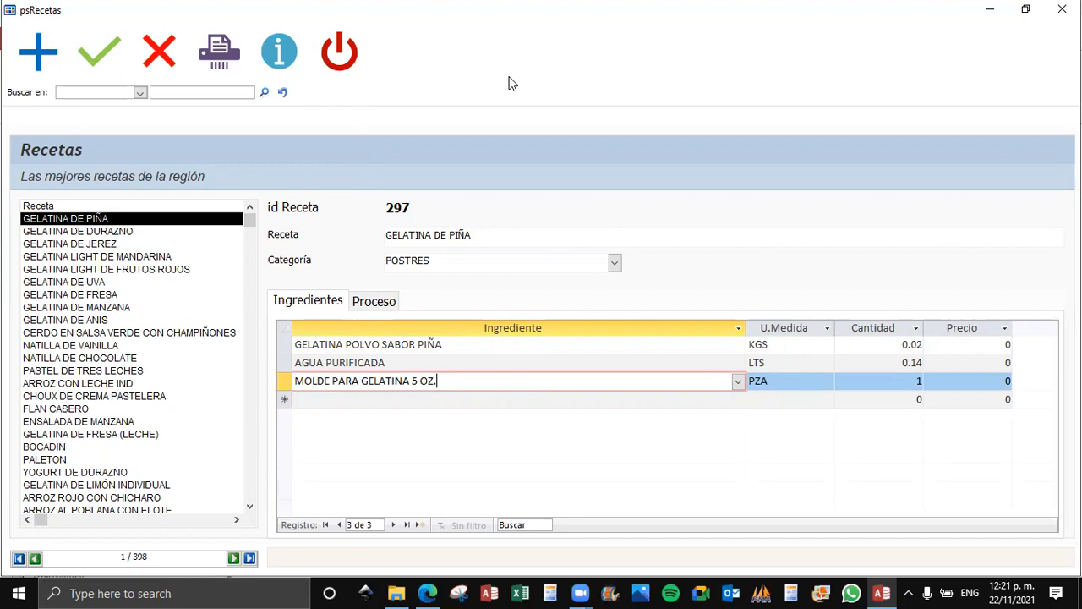
# Move up and down through the recipe's ingredient rows, ending on AGUA PURIFICADA.
pyautogui.click(467, 364)
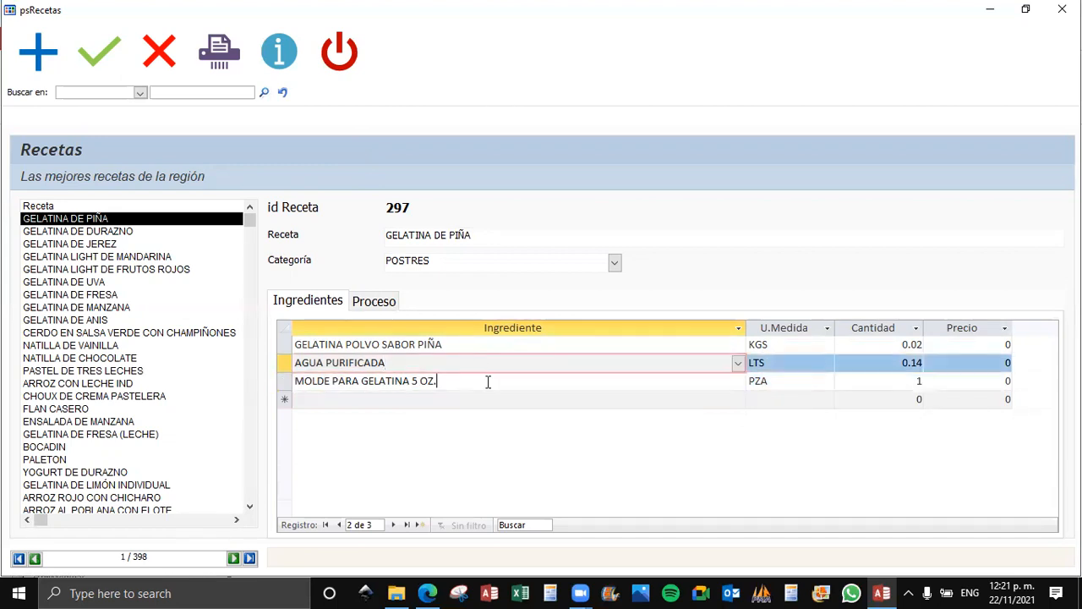
pyautogui.press('Down')
pyautogui.press('Down')
pyautogui.press('Up')
pyautogui.press('Up')
pyautogui.press('Up')
pyautogui.press('Down')
pyautogui.press('Down')
pyautogui.press('Down')
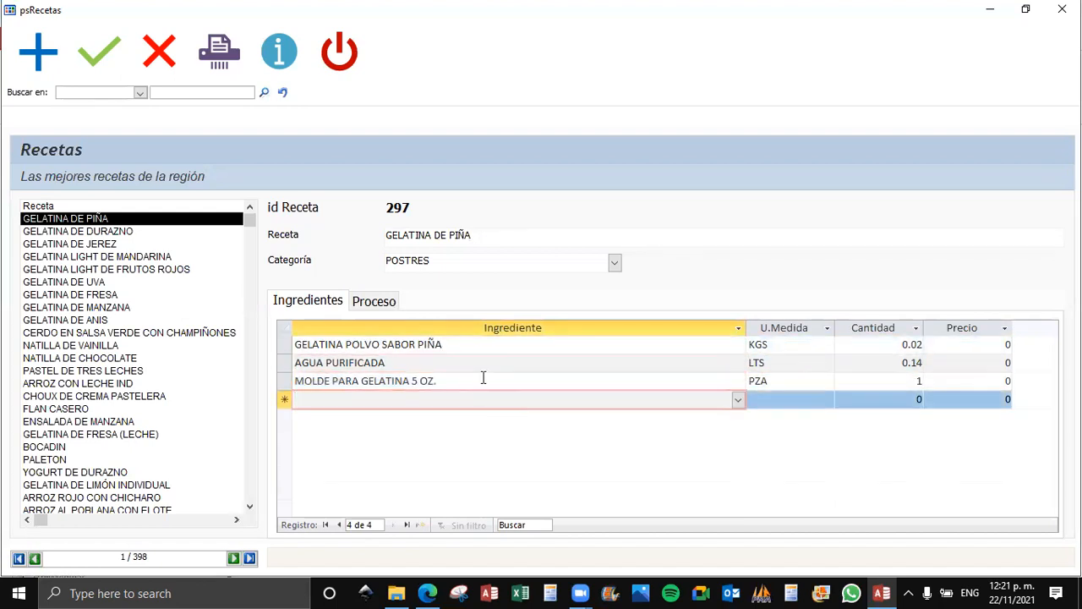
pyautogui.click(483, 362)
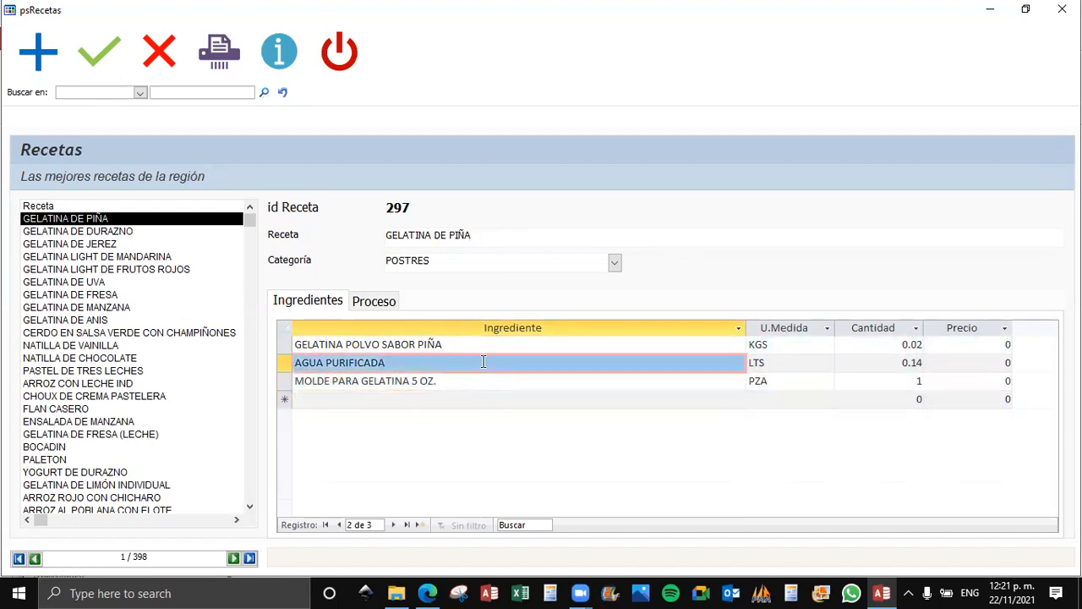
# Compare the recipe's Proceso and Ingredientes pages by alternating between them, ending on Ingredientes.
pyautogui.click(388, 302)
pyautogui.click(343, 302)
pyautogui.click(380, 302)
pyautogui.click(334, 303)
pyautogui.click(358, 301)
pyautogui.click(339, 306)
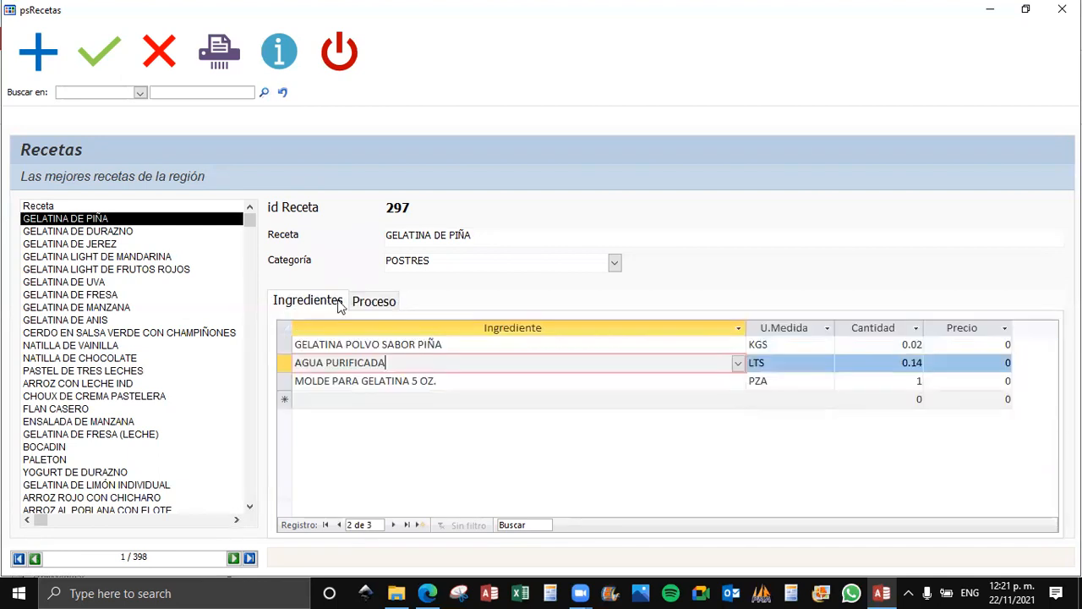
pyautogui.click(372, 303)
pyautogui.click(301, 303)
pyautogui.click(376, 303)
pyautogui.click(322, 303)
pyautogui.click(377, 303)
pyautogui.click(339, 306)
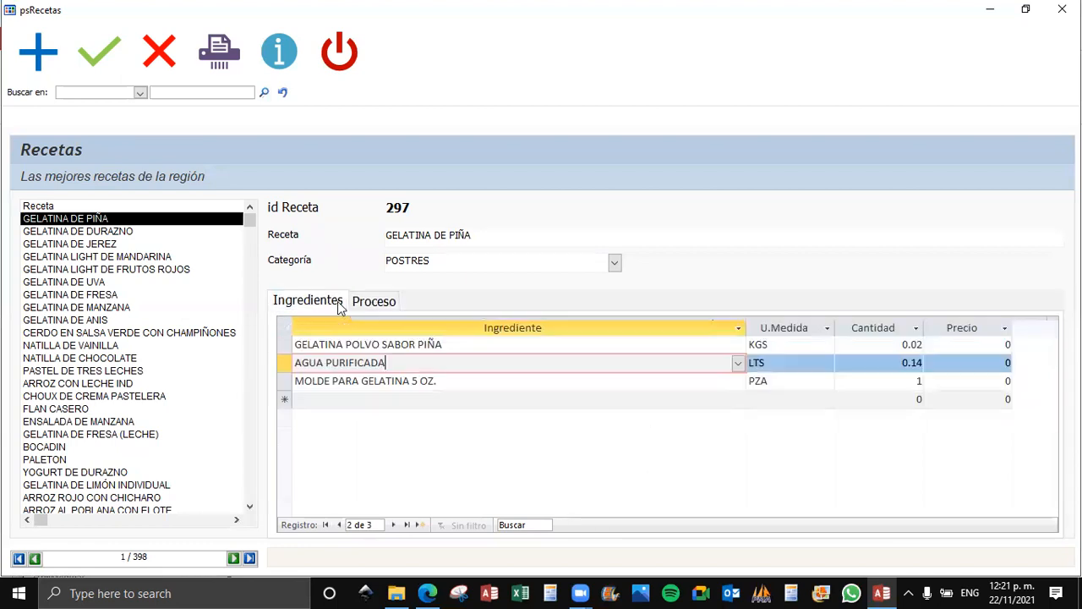
pyautogui.click(380, 304)
pyautogui.click(338, 303)
pyautogui.click(377, 305)
pyautogui.click(315, 302)
pyautogui.click(372, 303)
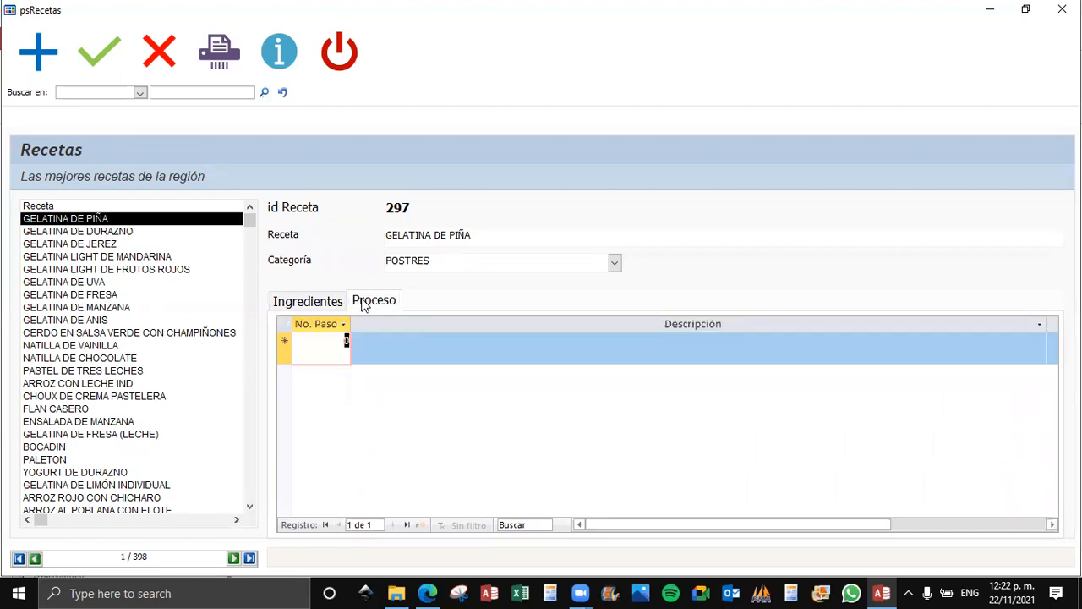
pyautogui.click(303, 303)
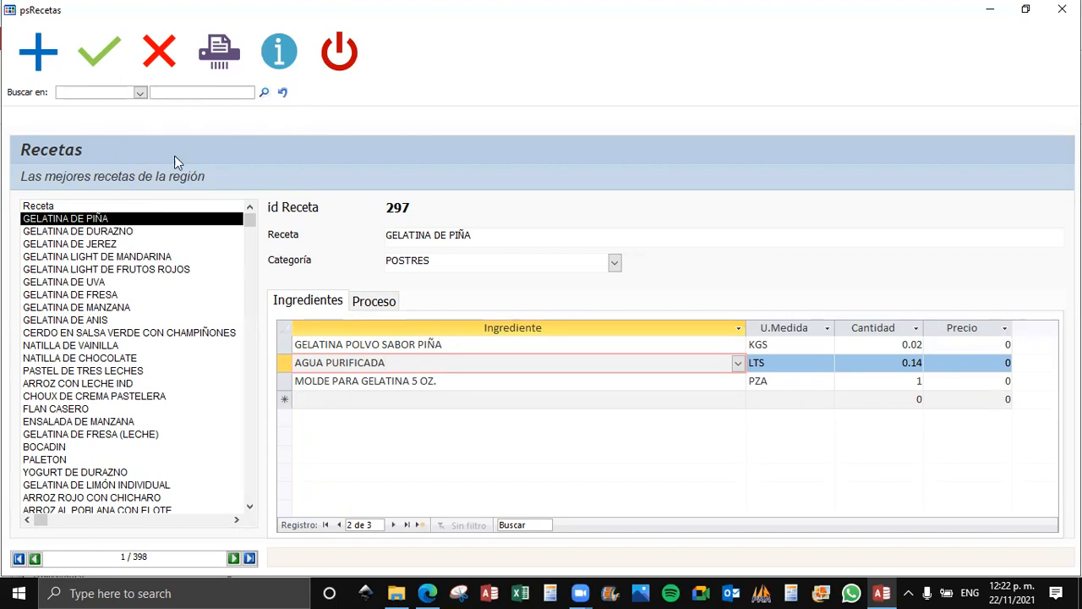
# Close the Recetas form, view MENÚ 1 (DESAYUNO) in the Menús form and close it.
pyautogui.click(339, 52)
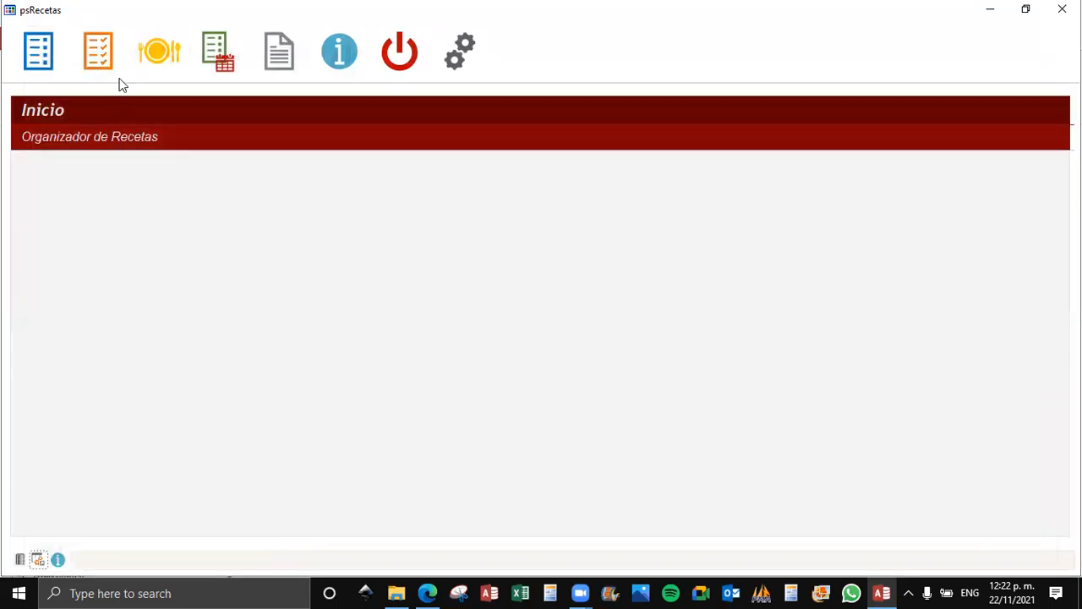
pyautogui.click(213, 68)
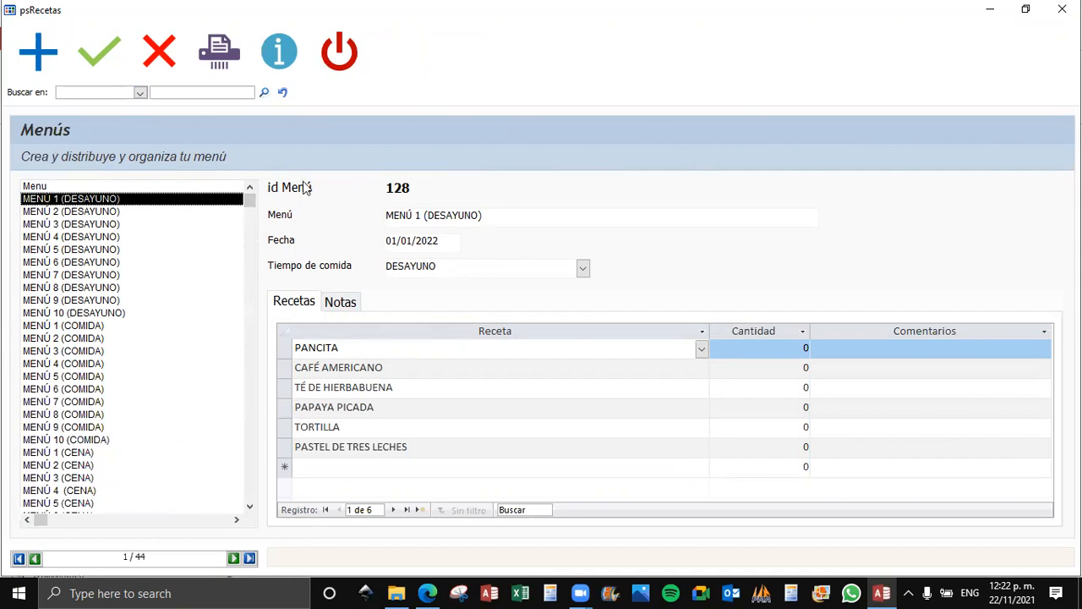
pyautogui.click(342, 50)
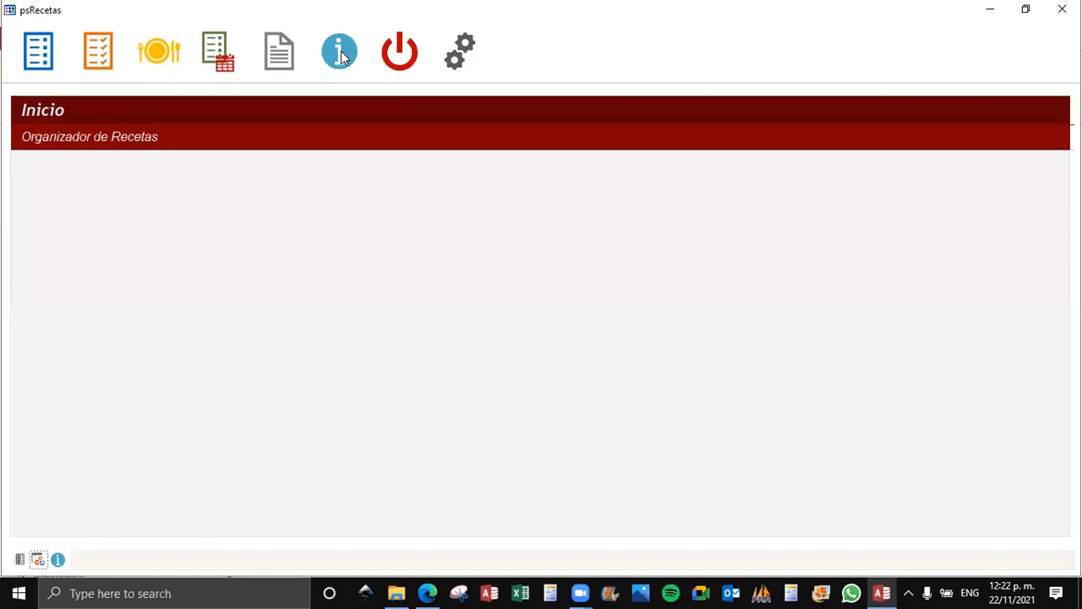
# Open the Comanda report dialog, inspect its filters by menu and by date, and close it without running the report.
pyautogui.click(281, 54)
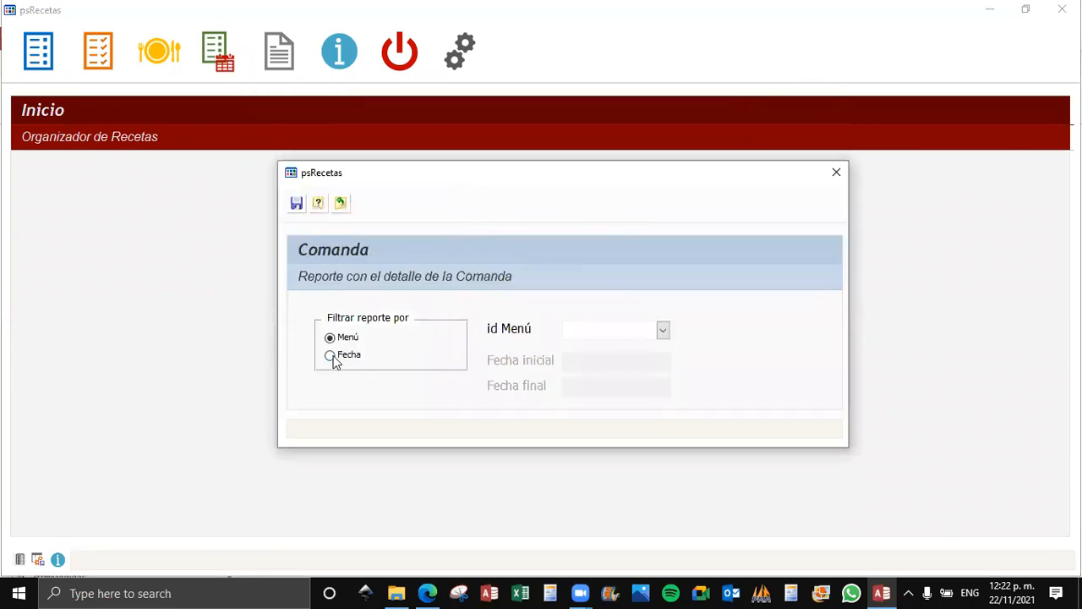
pyautogui.click(663, 331)
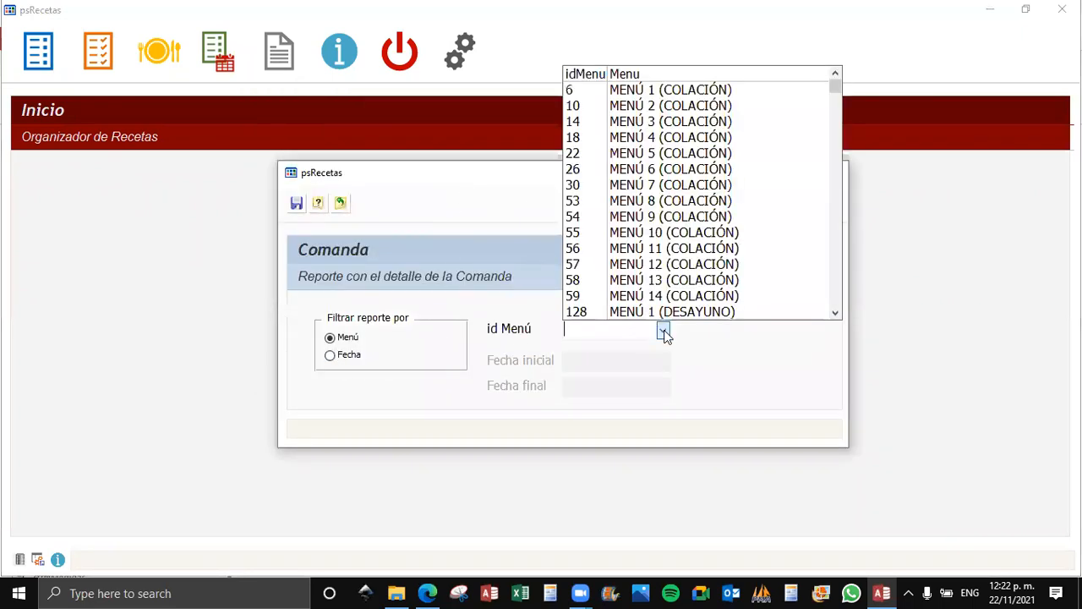
pyautogui.click(330, 355)
pyautogui.click(652, 391)
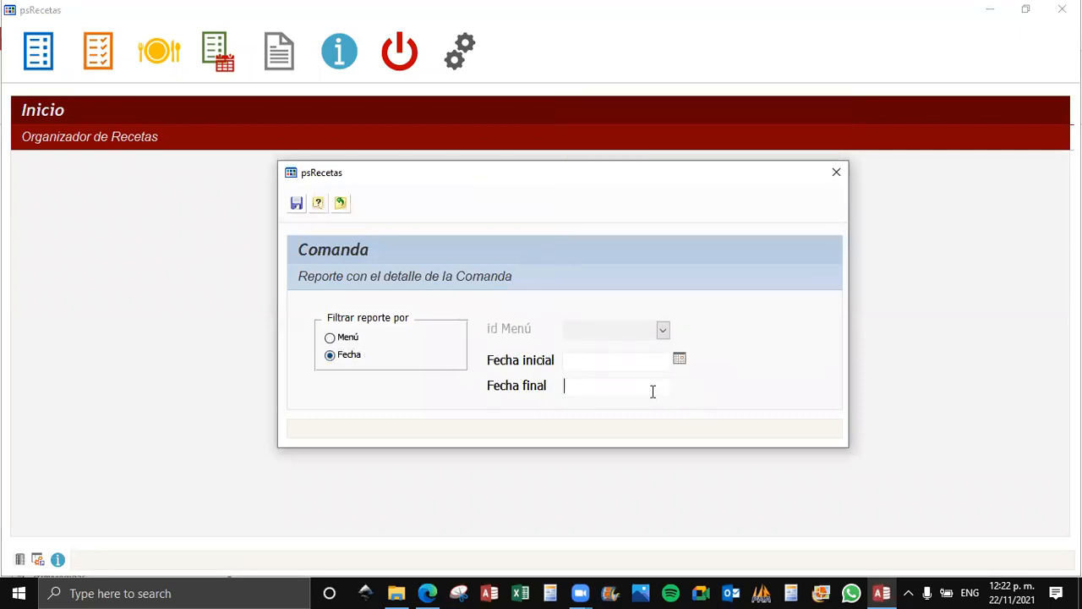
pyautogui.click(629, 358)
pyautogui.click(636, 381)
pyautogui.click(836, 172)
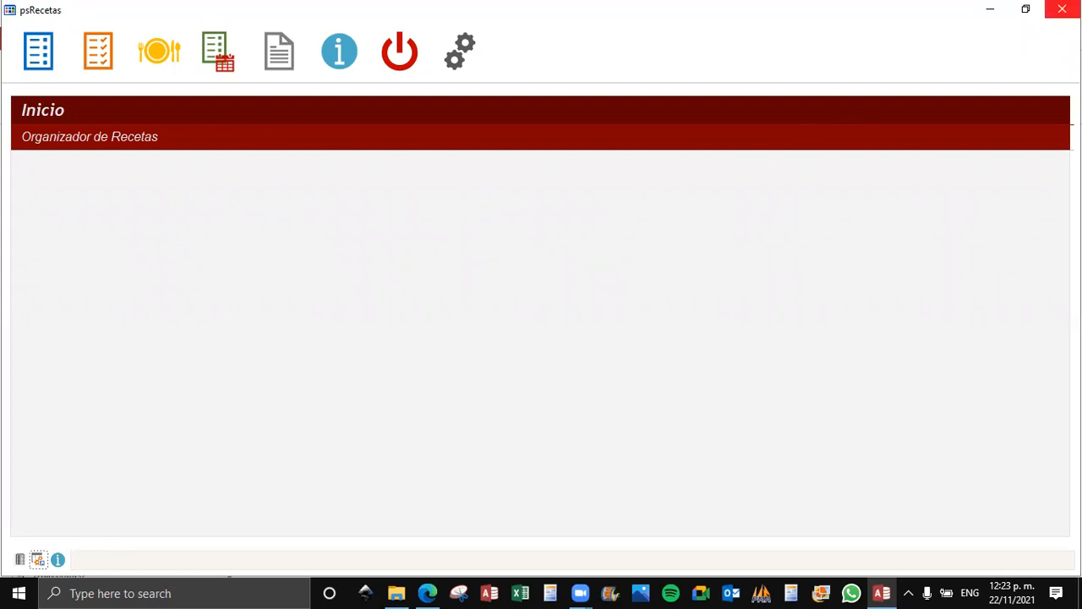
# Close psRecetas and its Access database, then select pydaa_Access_Basico.accdb in the Ms Access Basico folder.
pyautogui.click(1062, 9)
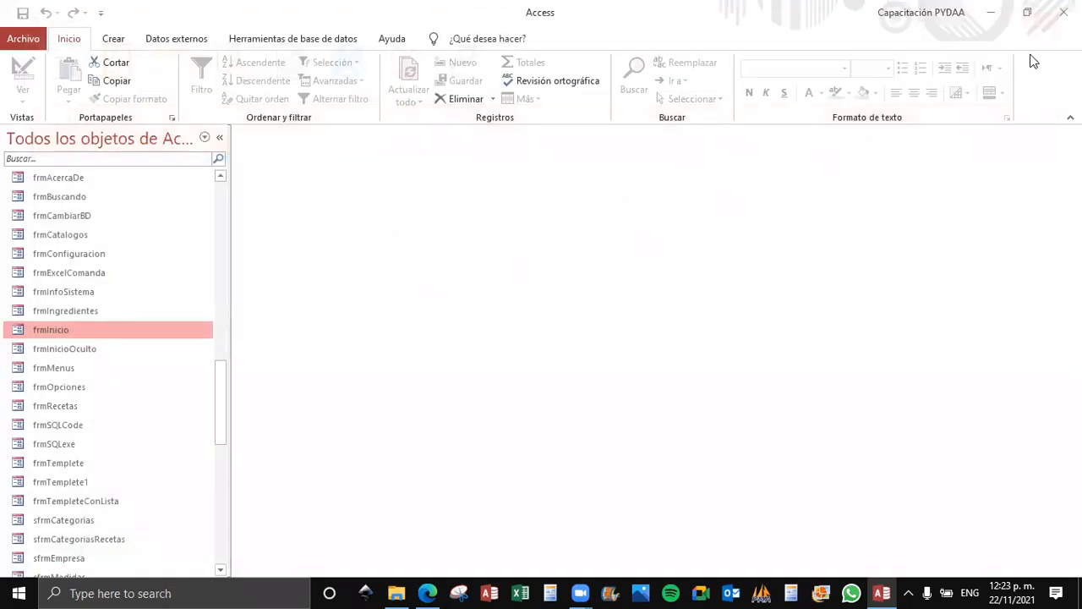
pyautogui.click(1062, 12)
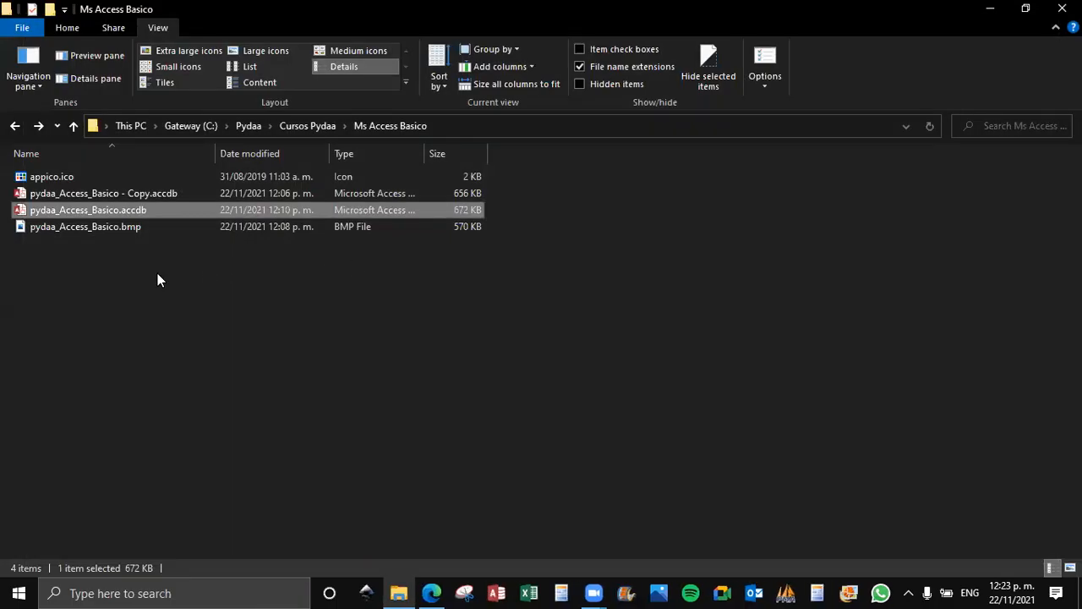
pyautogui.click(132, 278)
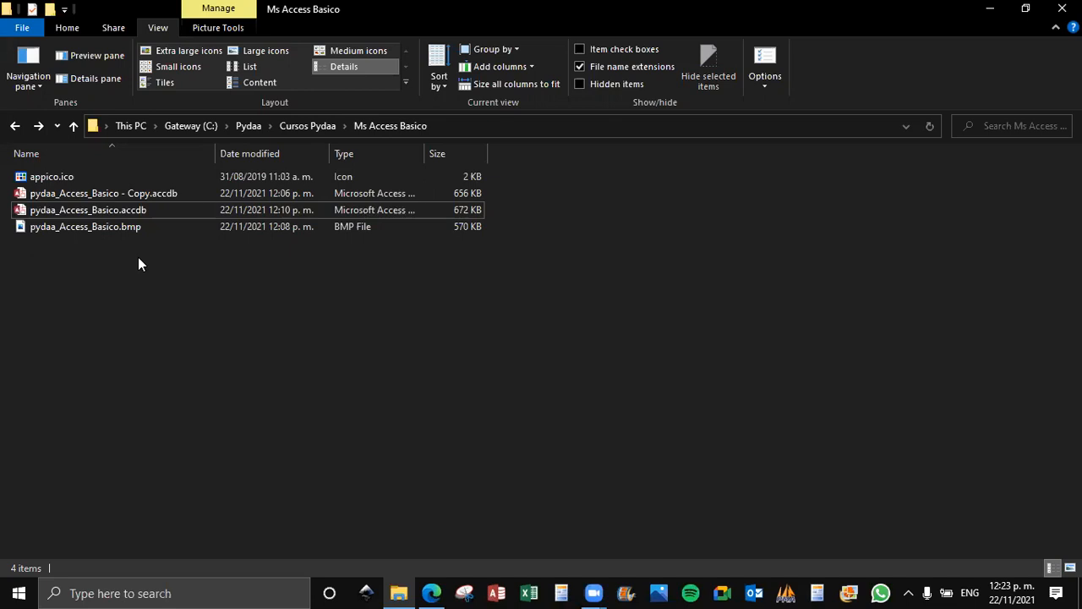
pyautogui.click(131, 213)
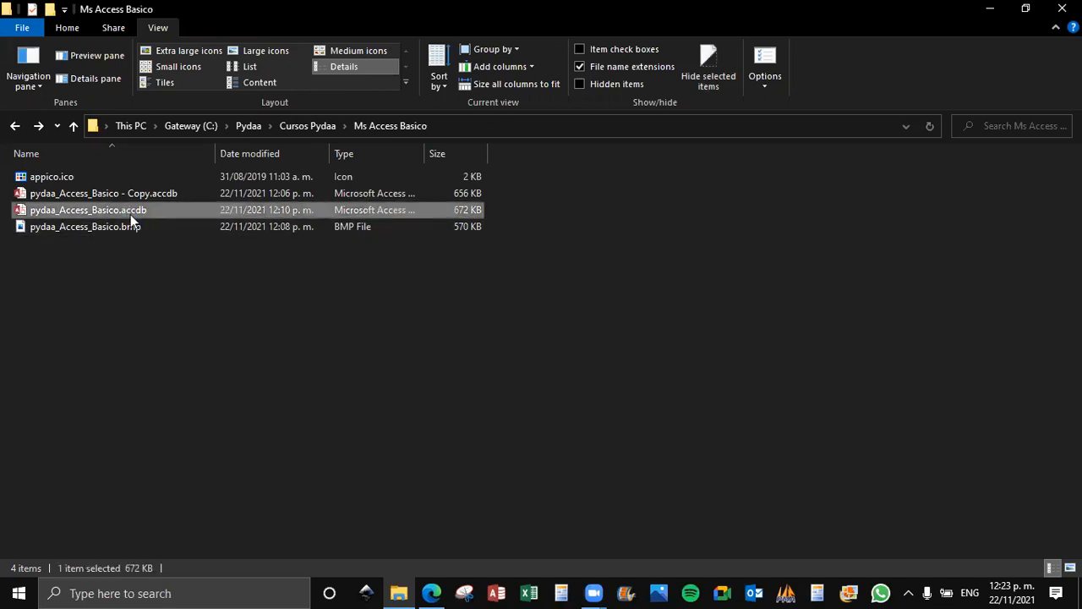